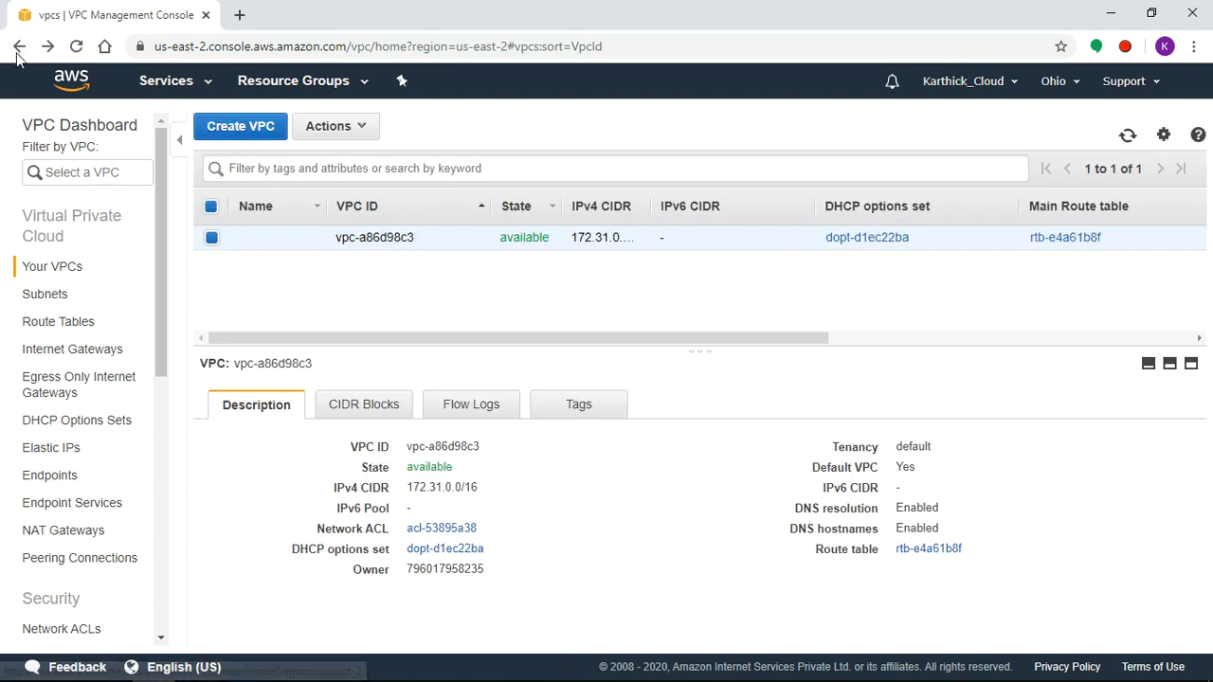
# Return to the AWS Management Console home page
pyautogui.click(18, 45)
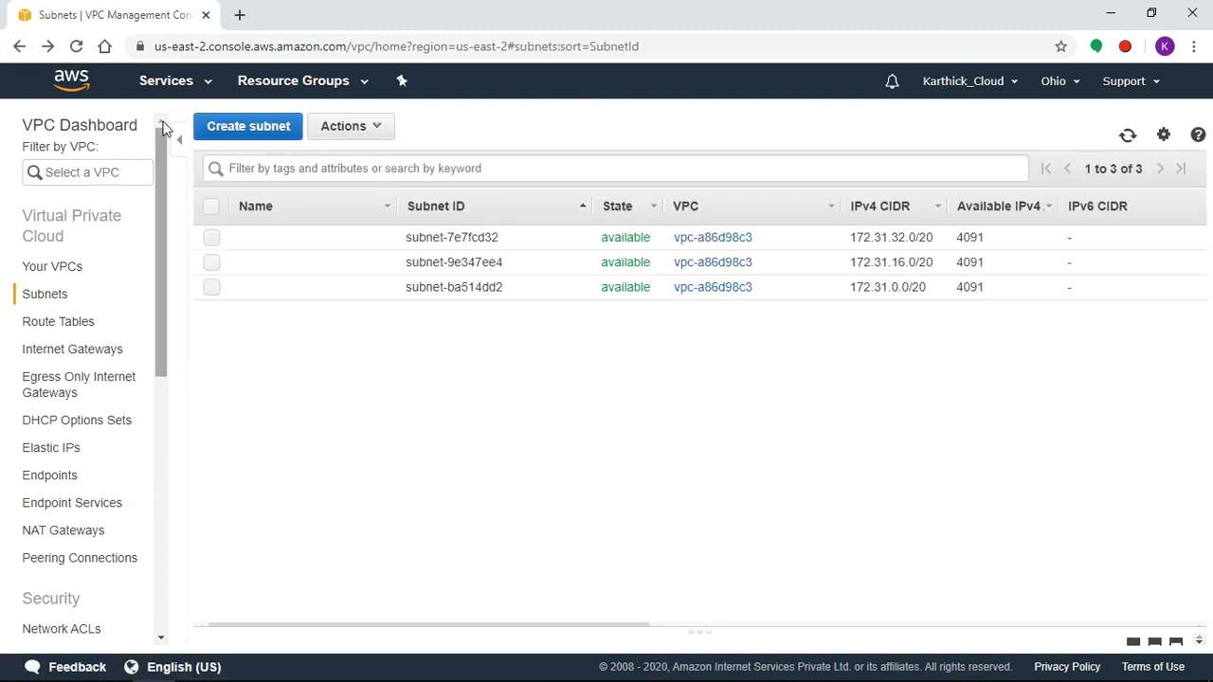
pyautogui.click(211, 95)
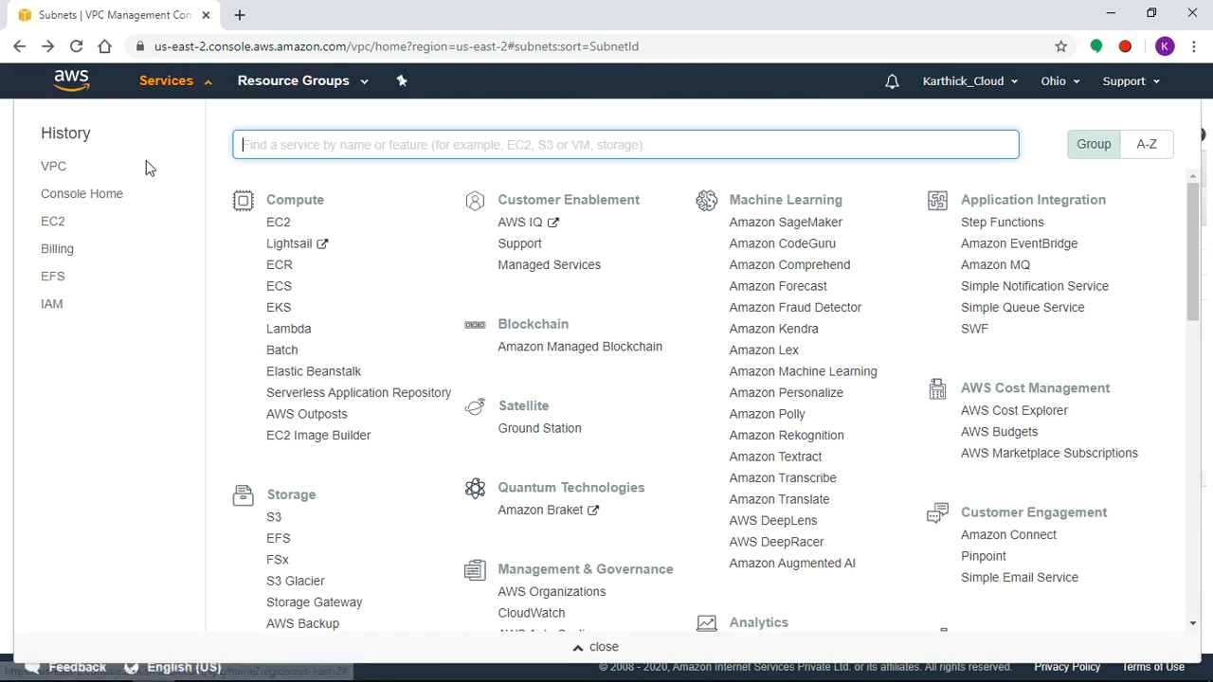
pyautogui.click(19, 46)
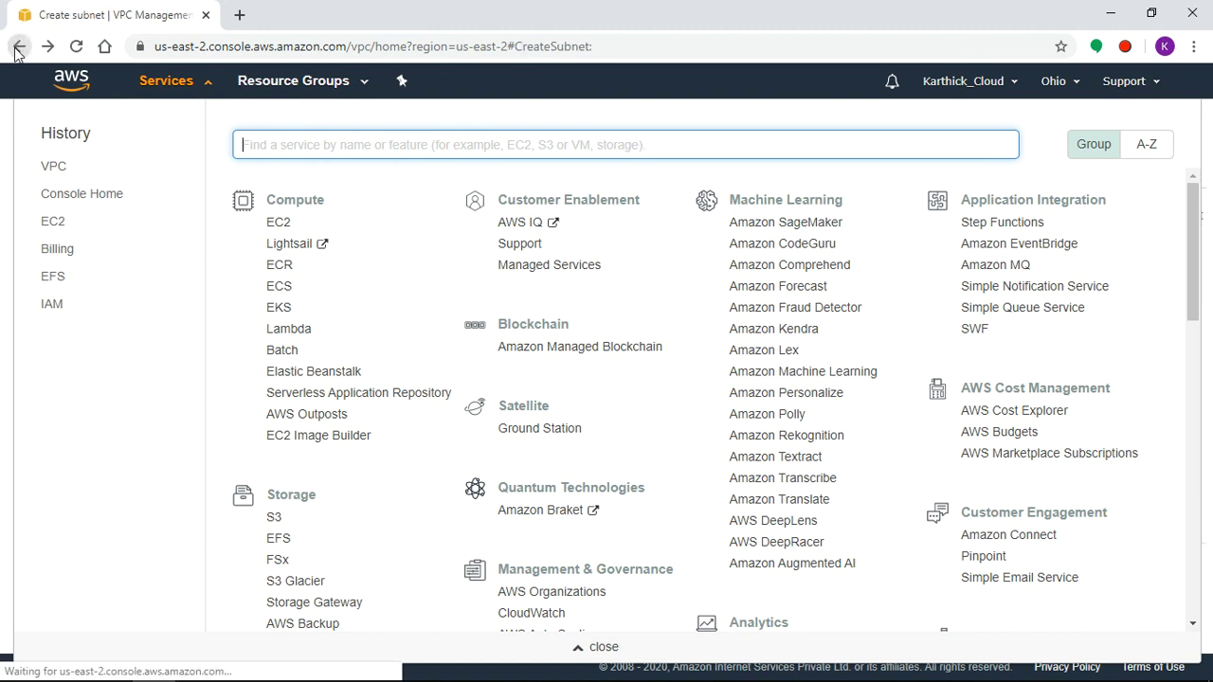
pyautogui.click(19, 46)
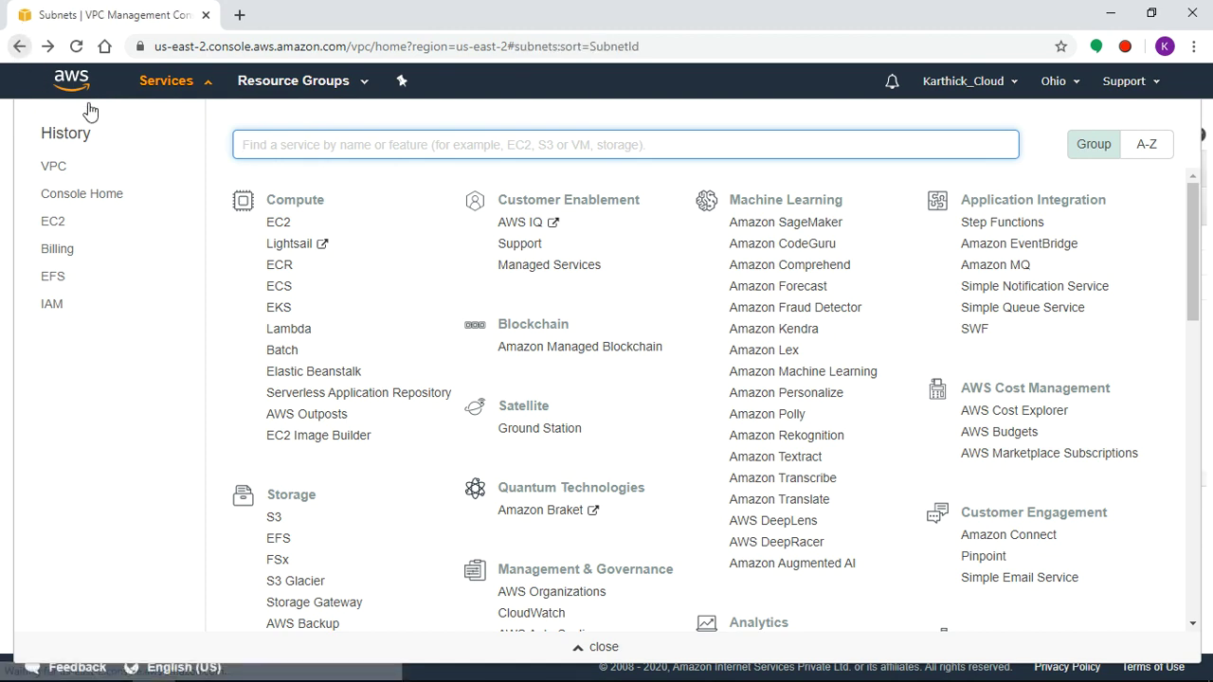
pyautogui.click(171, 80)
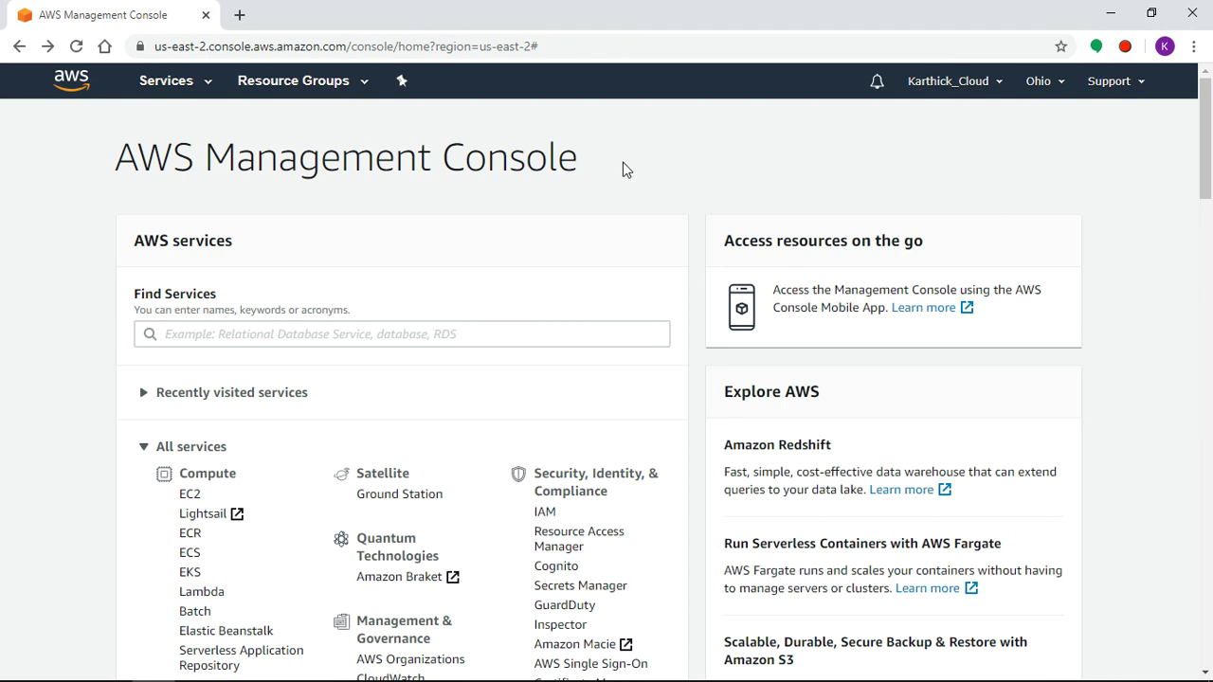
# Search the AWS services for VPC and open the VPC service
pyautogui.click(210, 90)
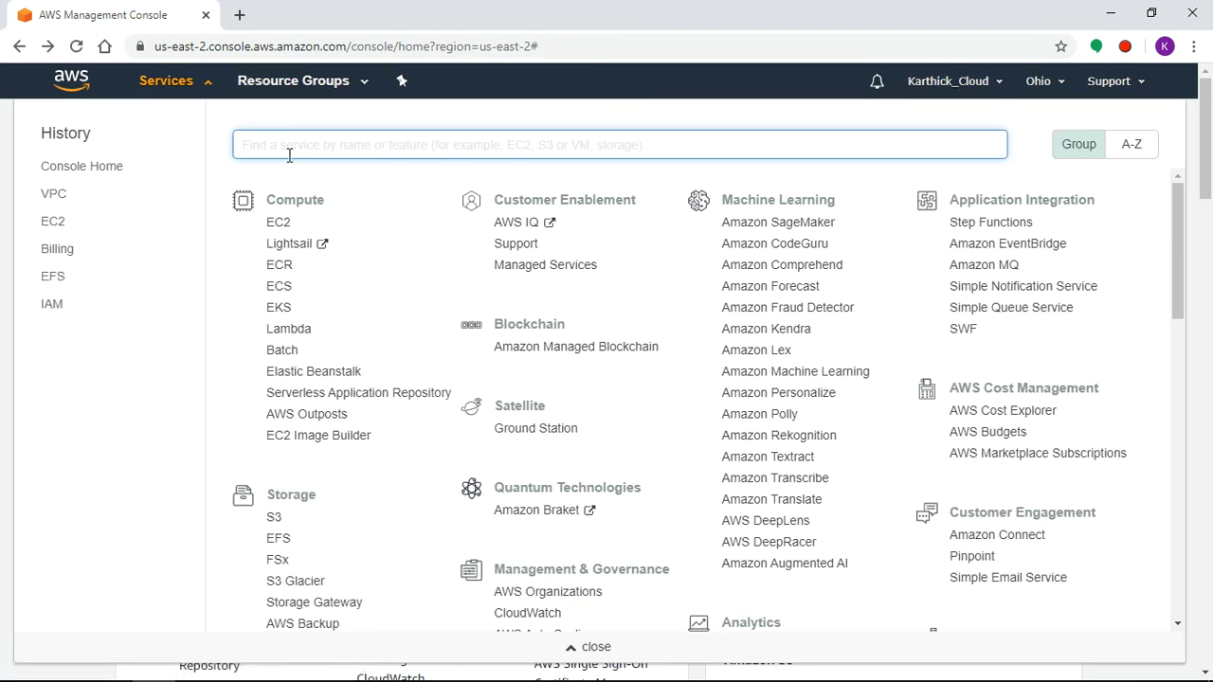
pyautogui.write('VPC')
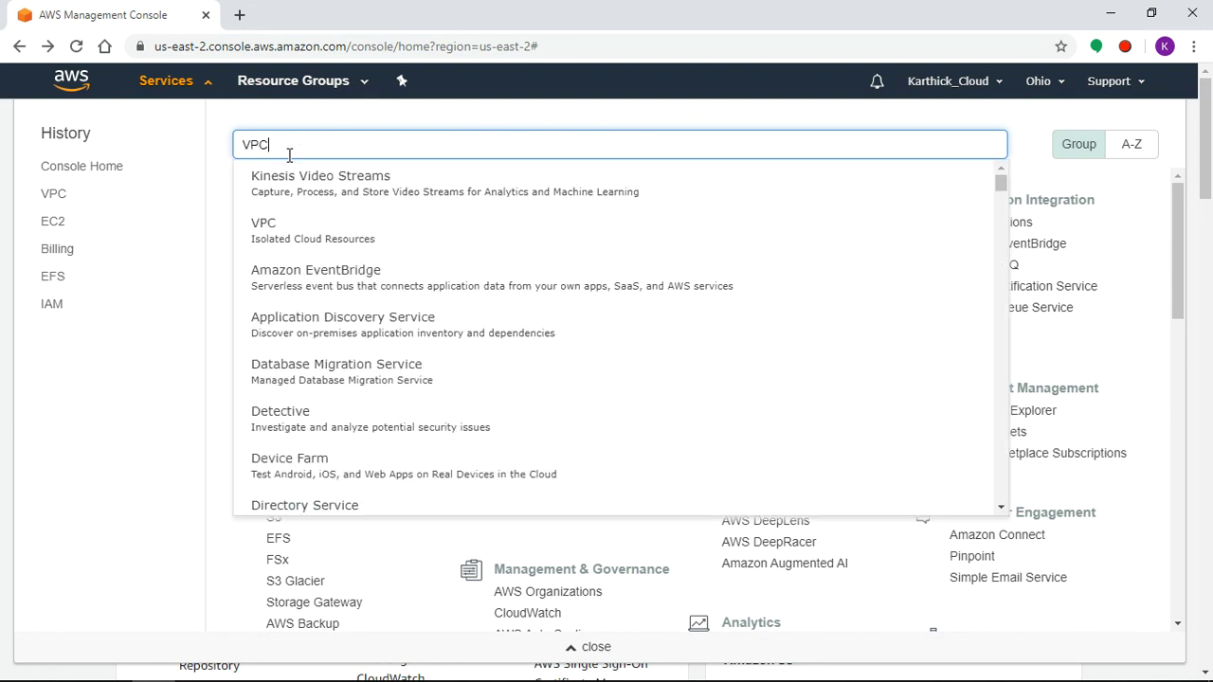
pyautogui.click(279, 196)
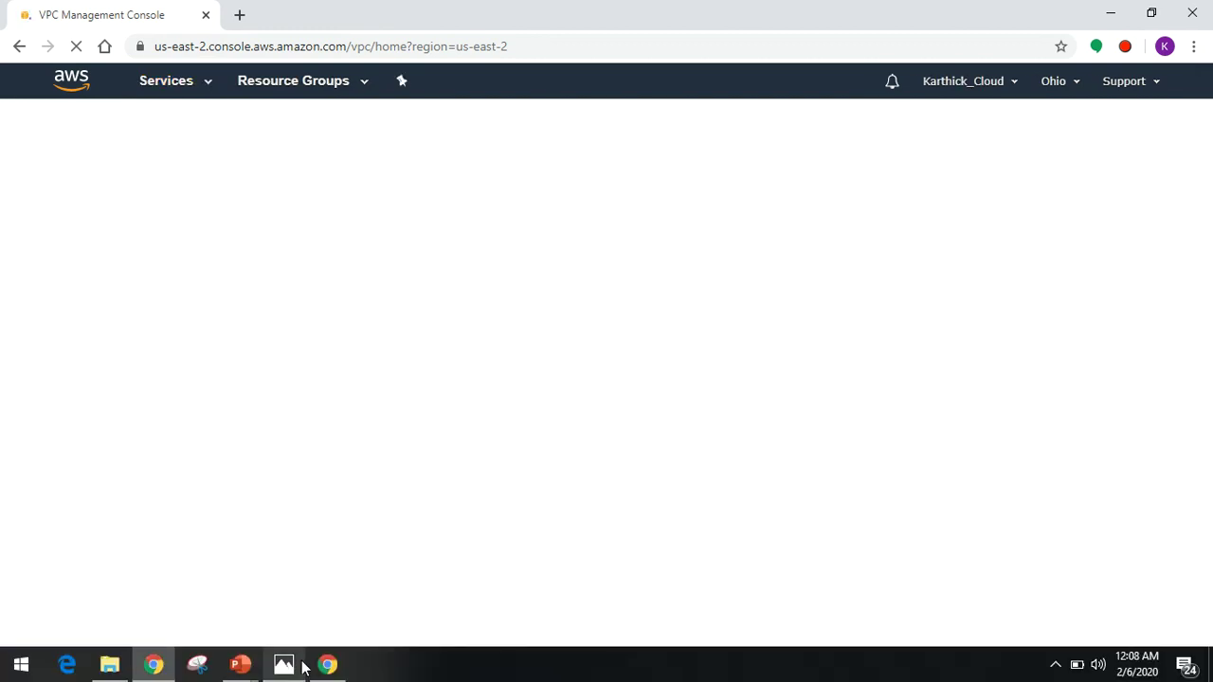
# Switch to Photos to review the planned VPC and subnet CIDR ranges in VPC.JPG, and return to the AWS console
pyautogui.click(284, 665)
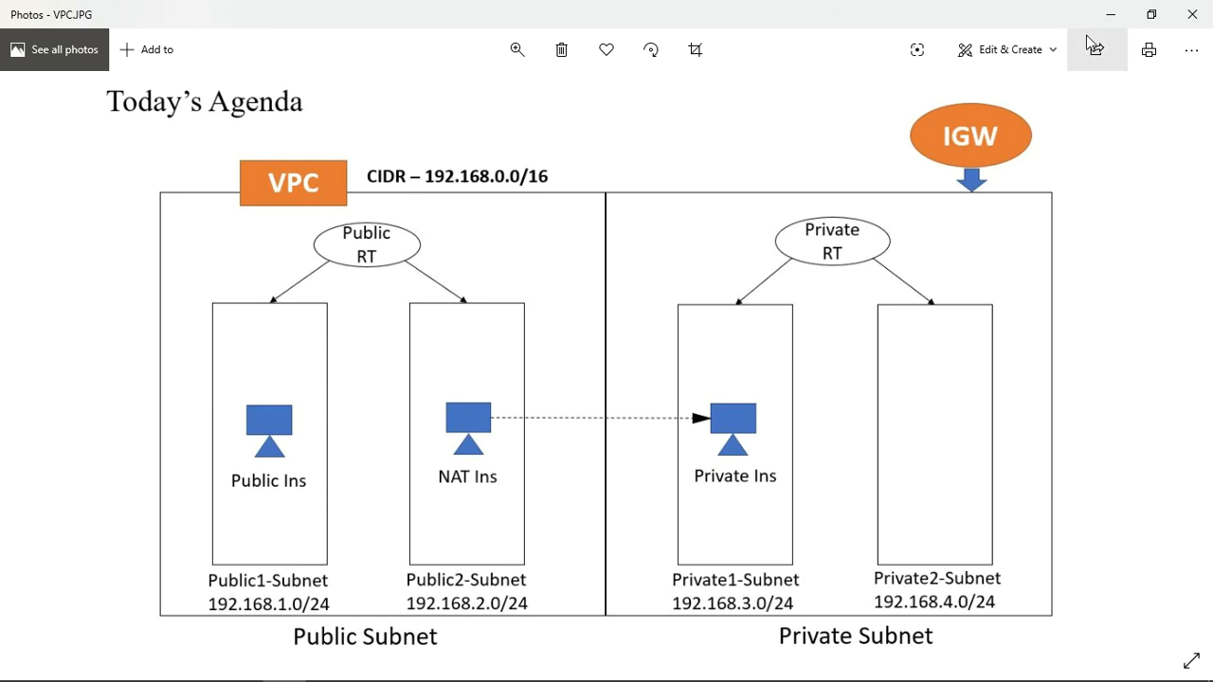
pyautogui.click(1115, 16)
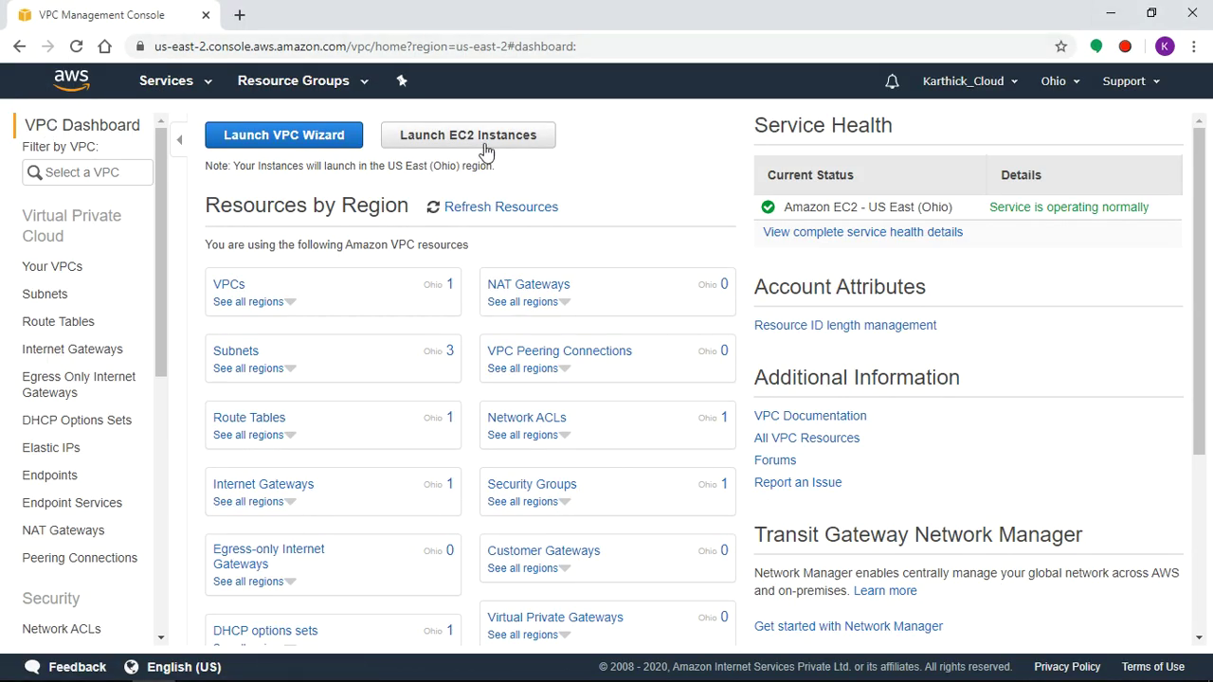
# Start a new VPC with the name tag Test-VPC and the IPv4 CIDR block 192.168.0.0/16
pyautogui.click(66, 268)
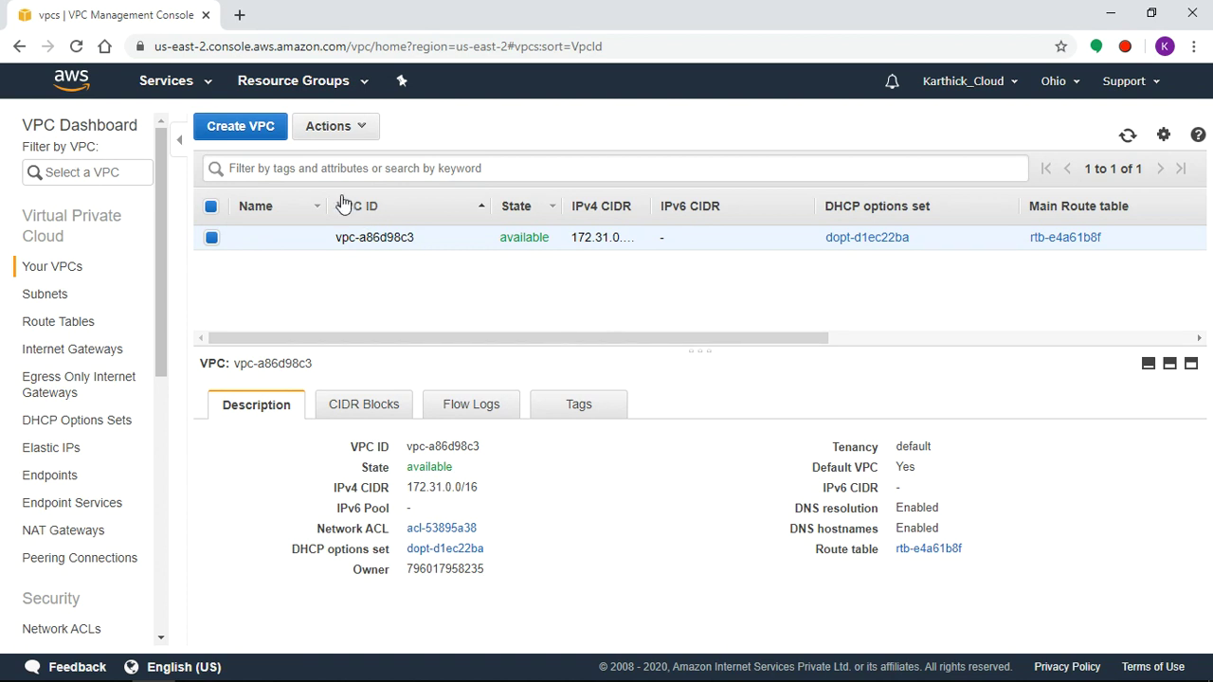
pyautogui.click(248, 135)
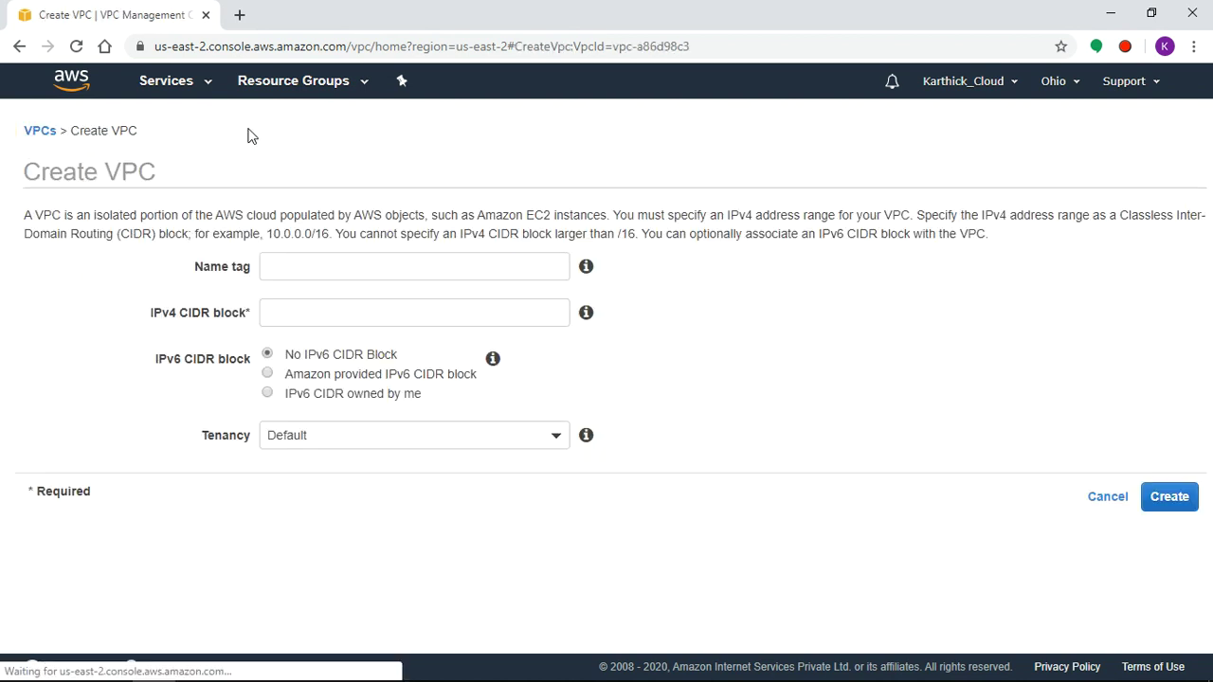
pyautogui.click(307, 268)
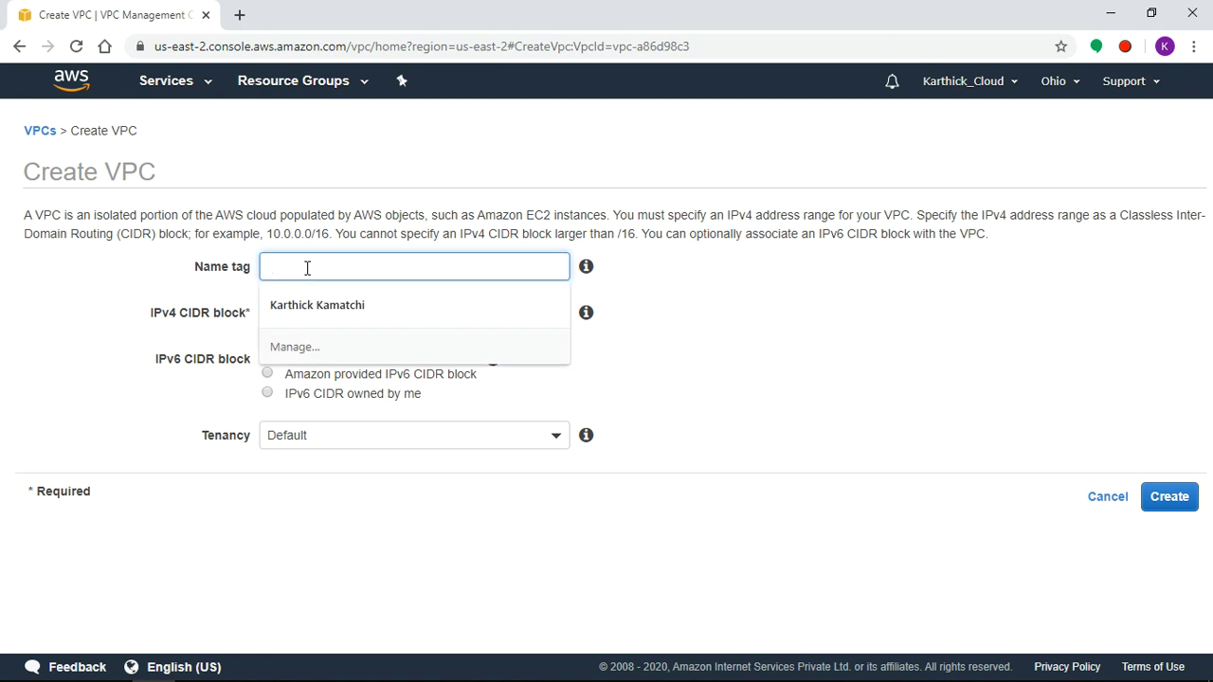
pyautogui.write('Test-')
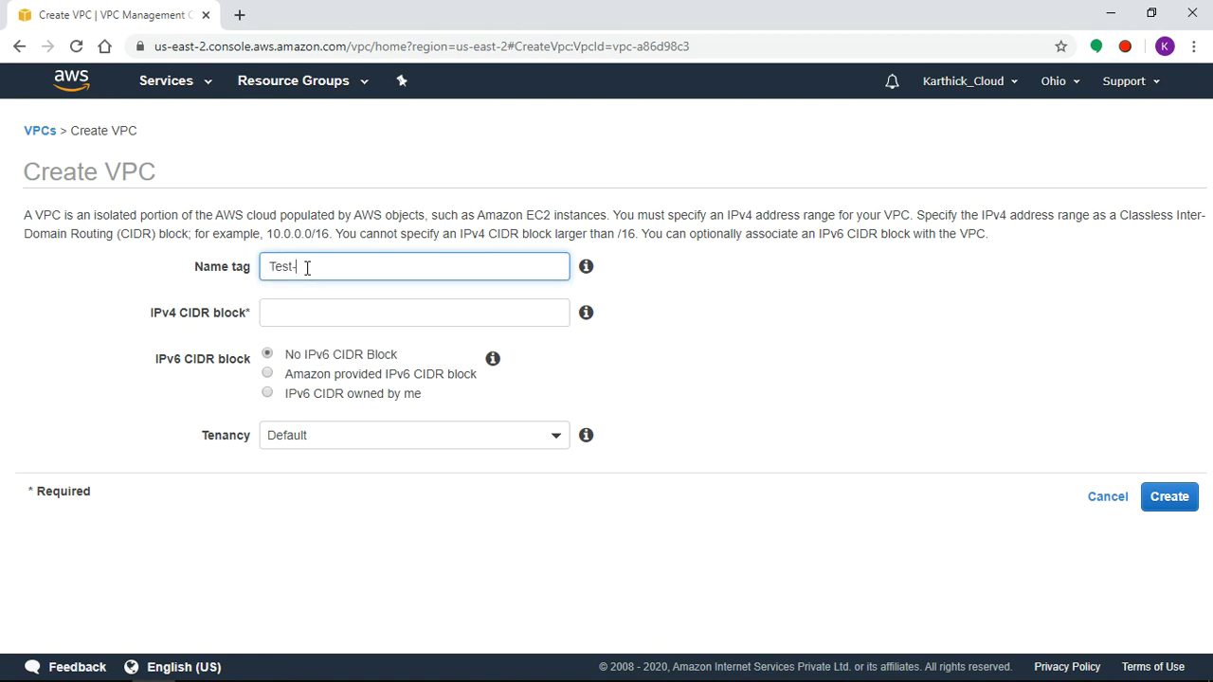
pyautogui.write('VPC')
pyautogui.click(375, 314)
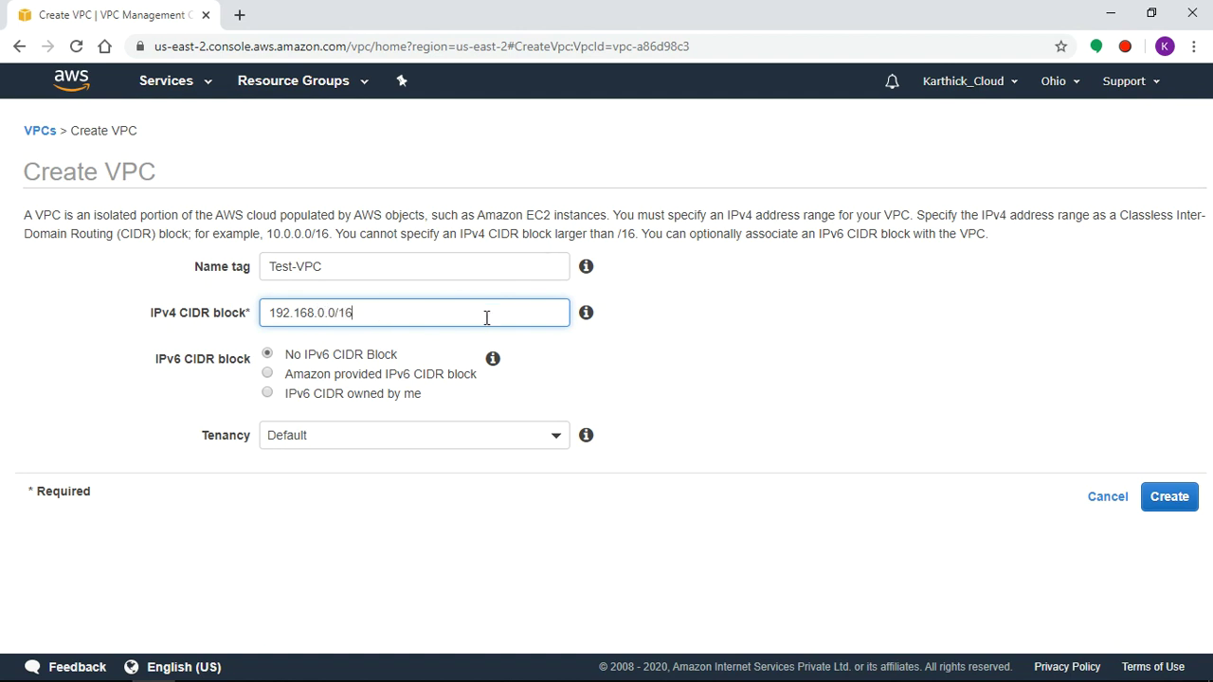
# Create the VPC with Default tenancy and leave only Test-VPC selected in the VPC list
pyautogui.moveTo(587, 321)
pyautogui.click(423, 443)
pyautogui.click(667, 402)
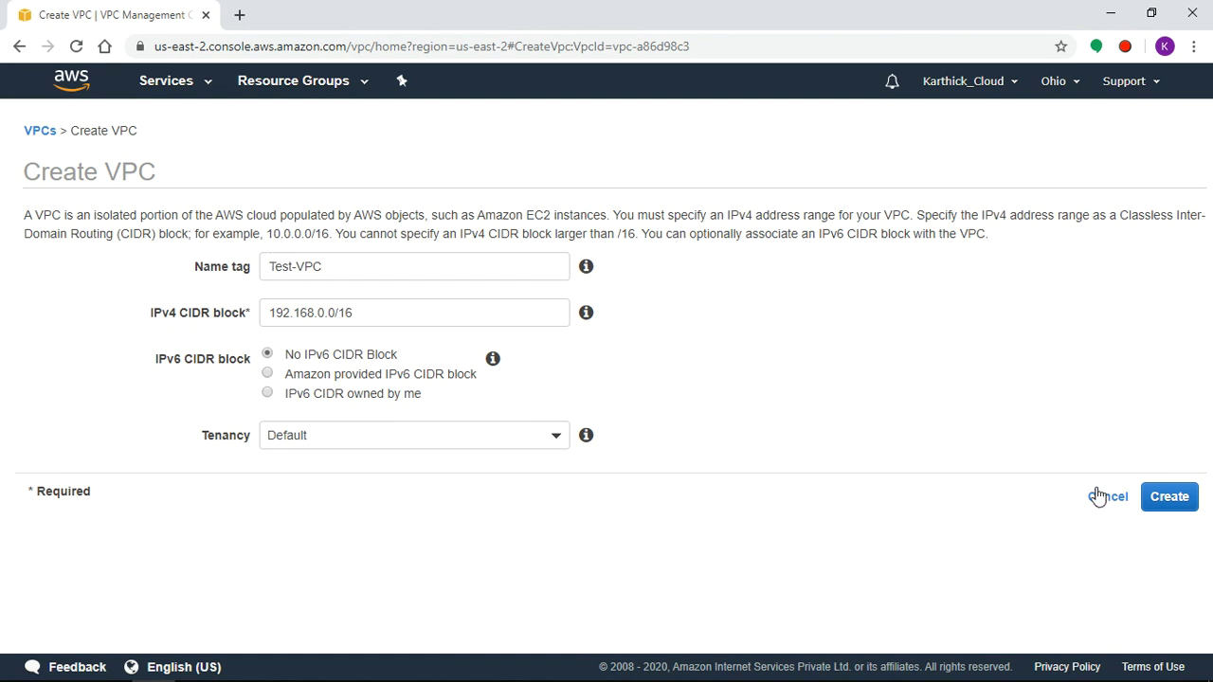
pyautogui.click(1165, 505)
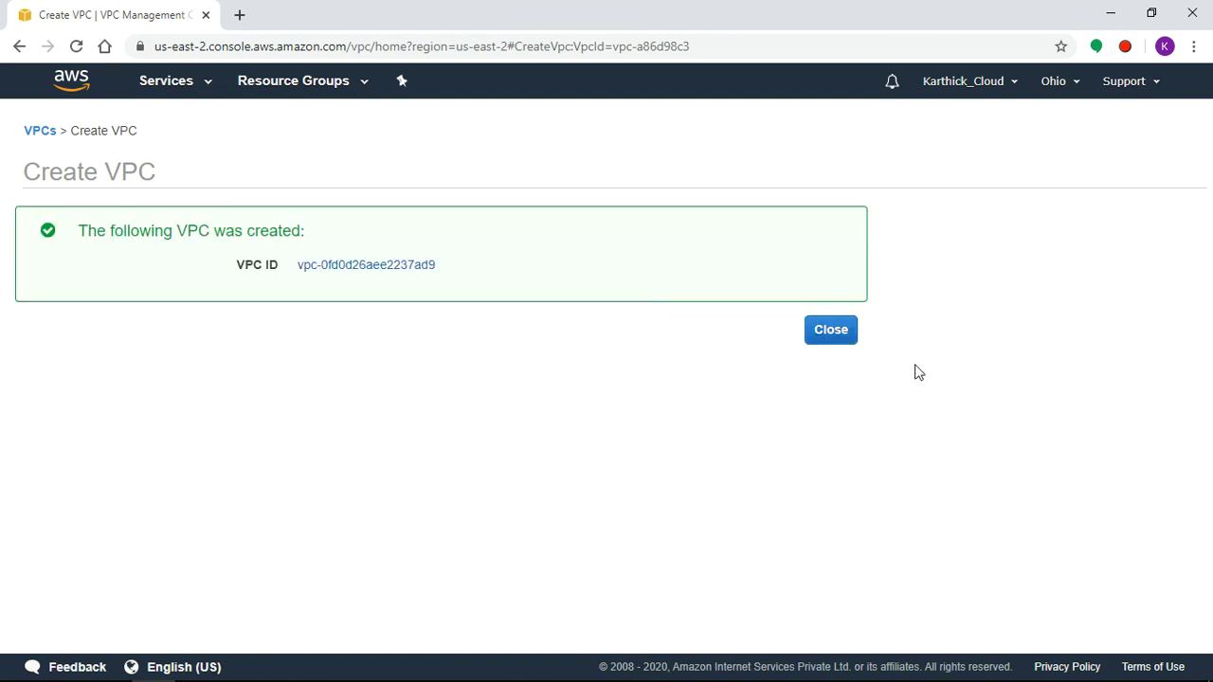
pyautogui.click(840, 336)
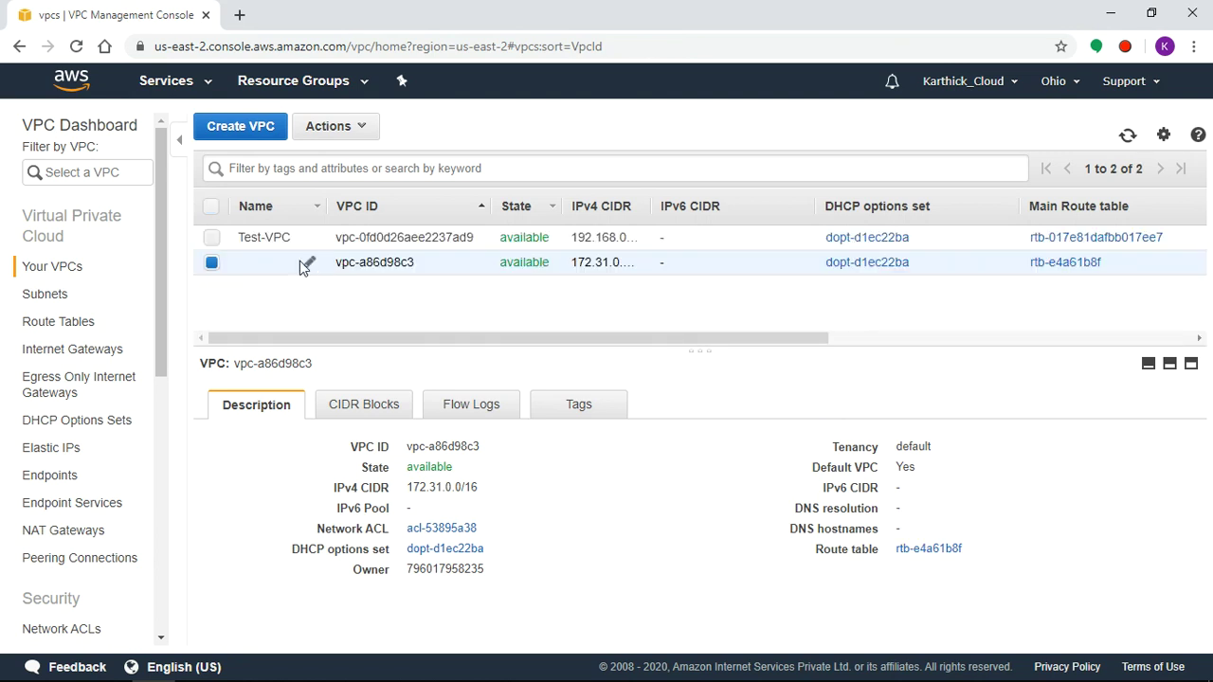
pyautogui.click(213, 237)
pyautogui.click(211, 263)
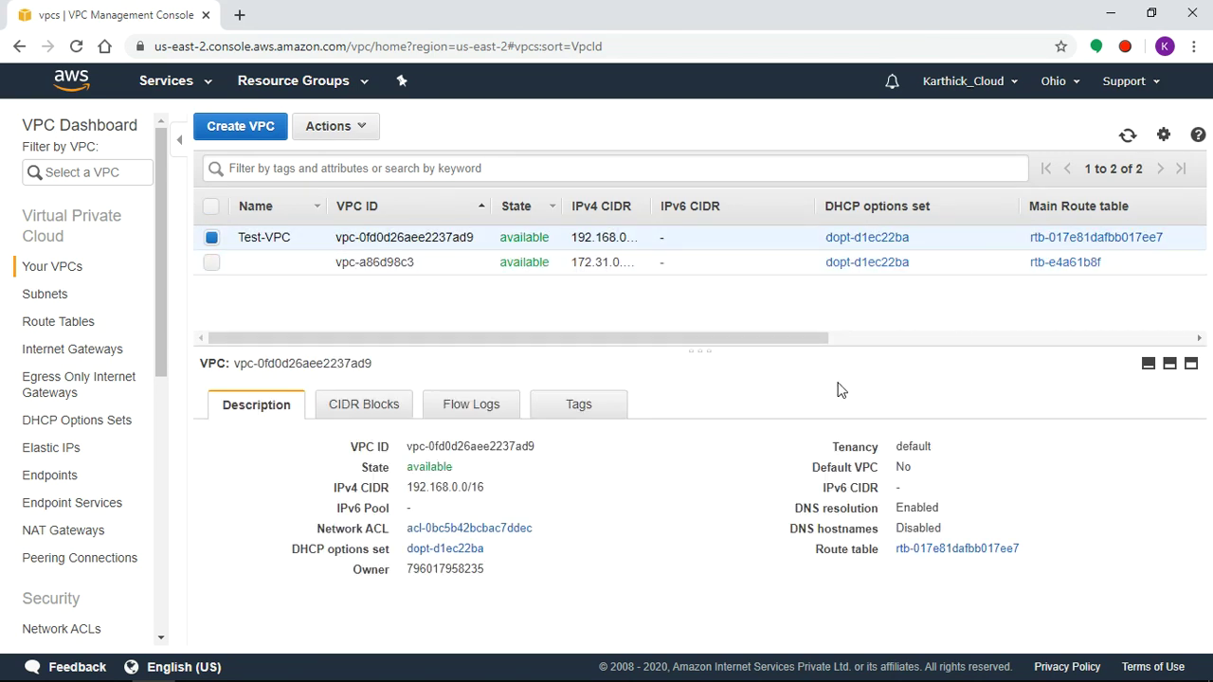
# Start a new subnet with the name tag Public1-Subnet and assign it to Test-VPC
pyautogui.click(44, 295)
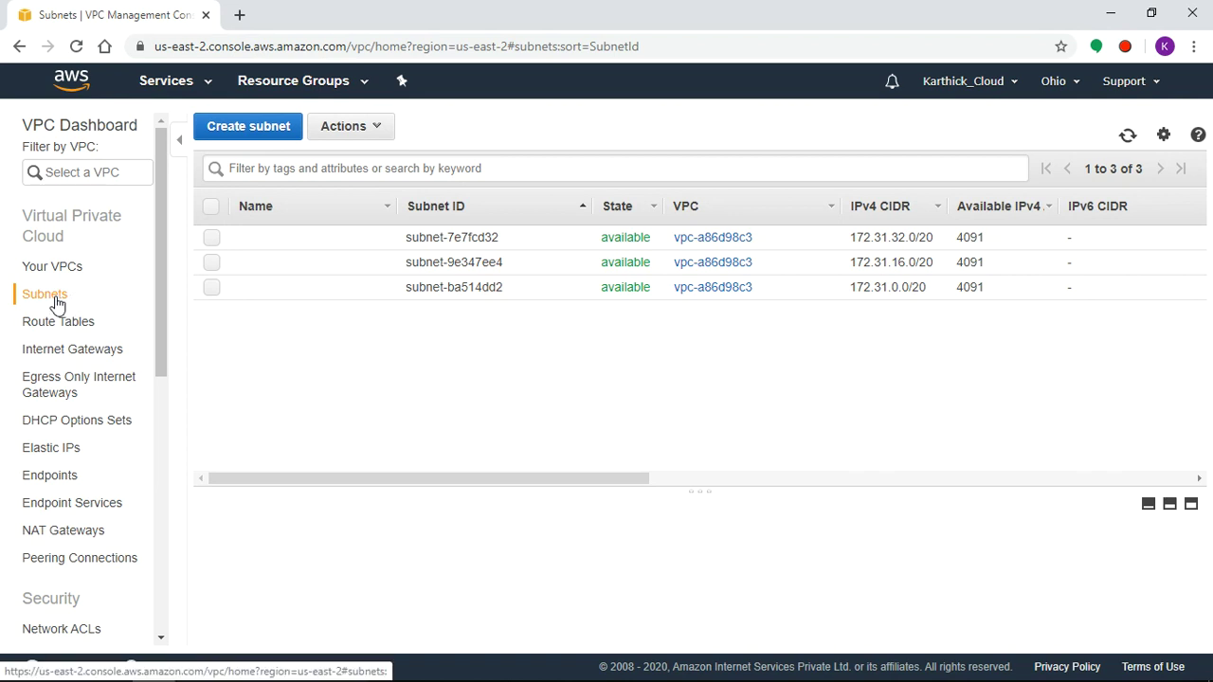
pyautogui.click(245, 137)
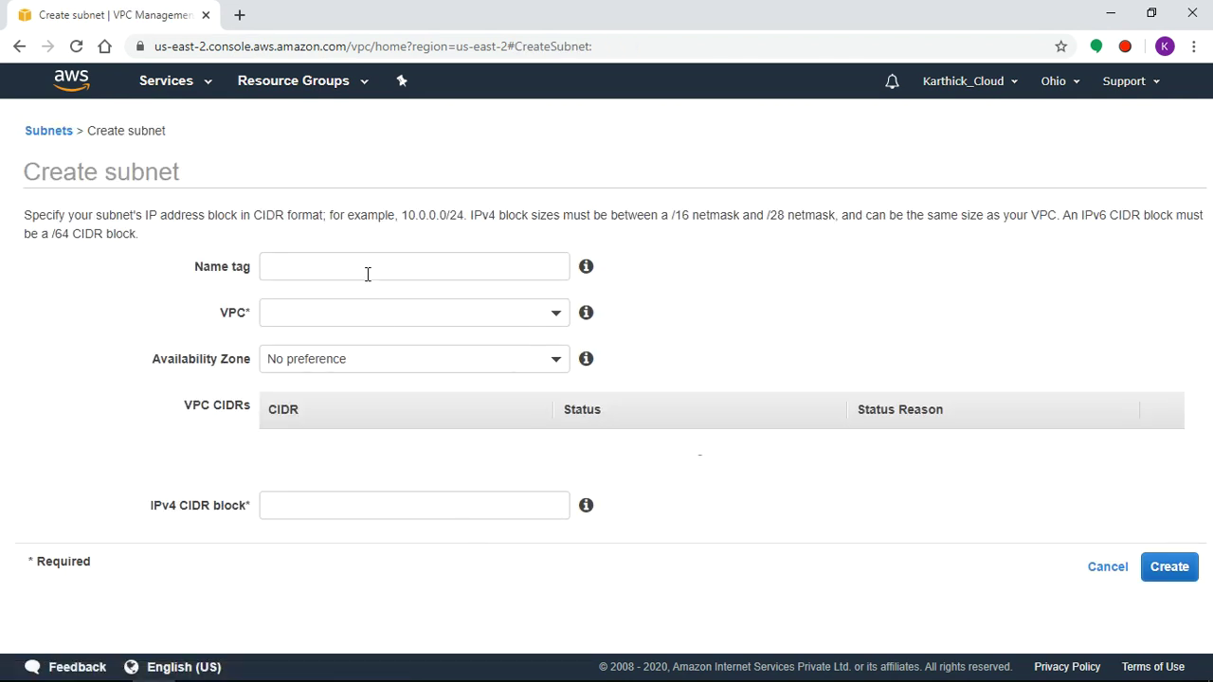
pyautogui.click(369, 269)
pyautogui.write('Public')
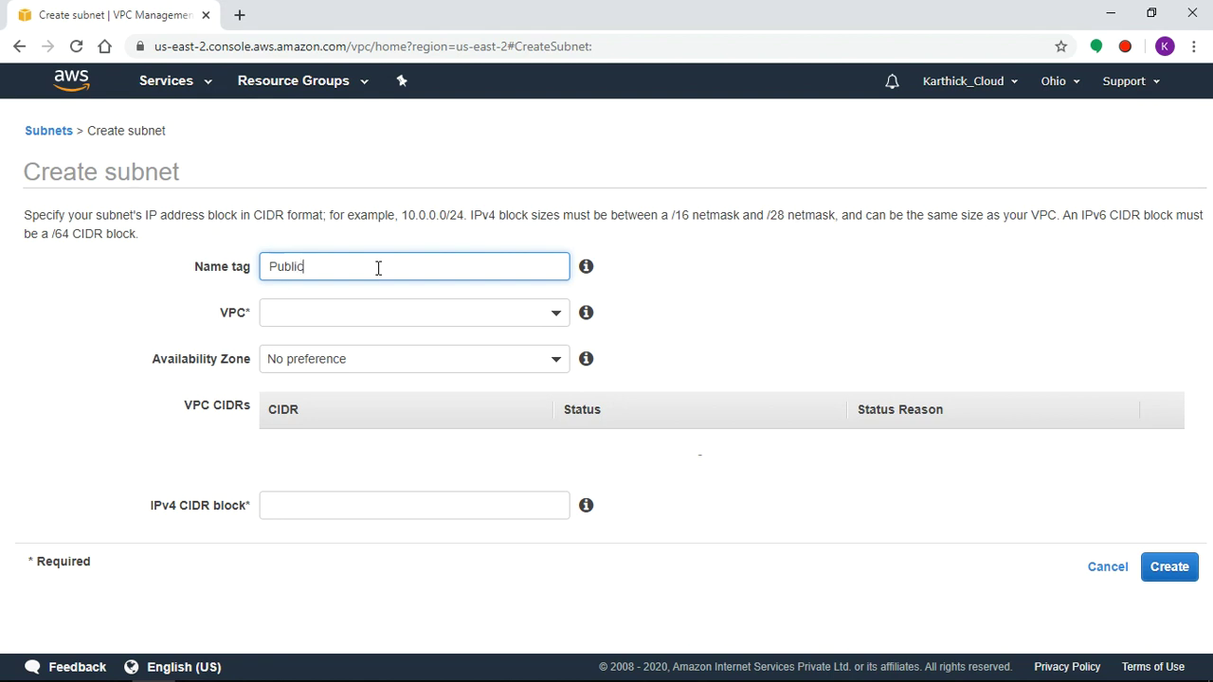
pyautogui.write('1-Subnet')
pyautogui.click(424, 313)
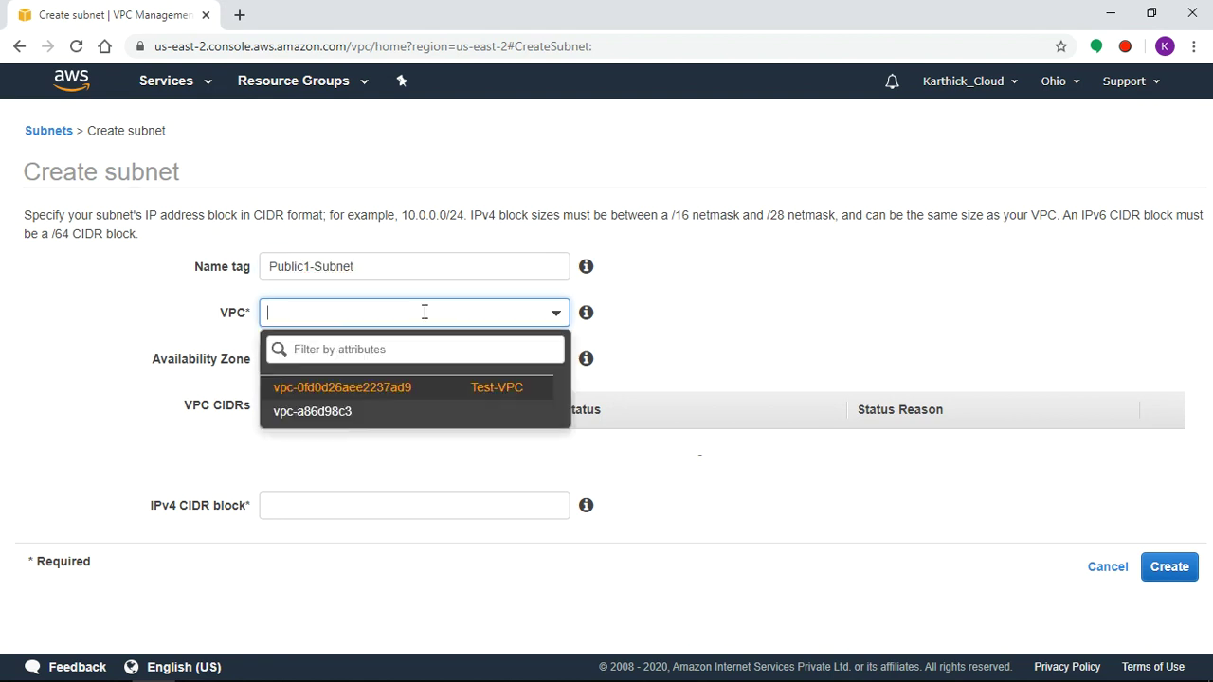
pyautogui.click(462, 398)
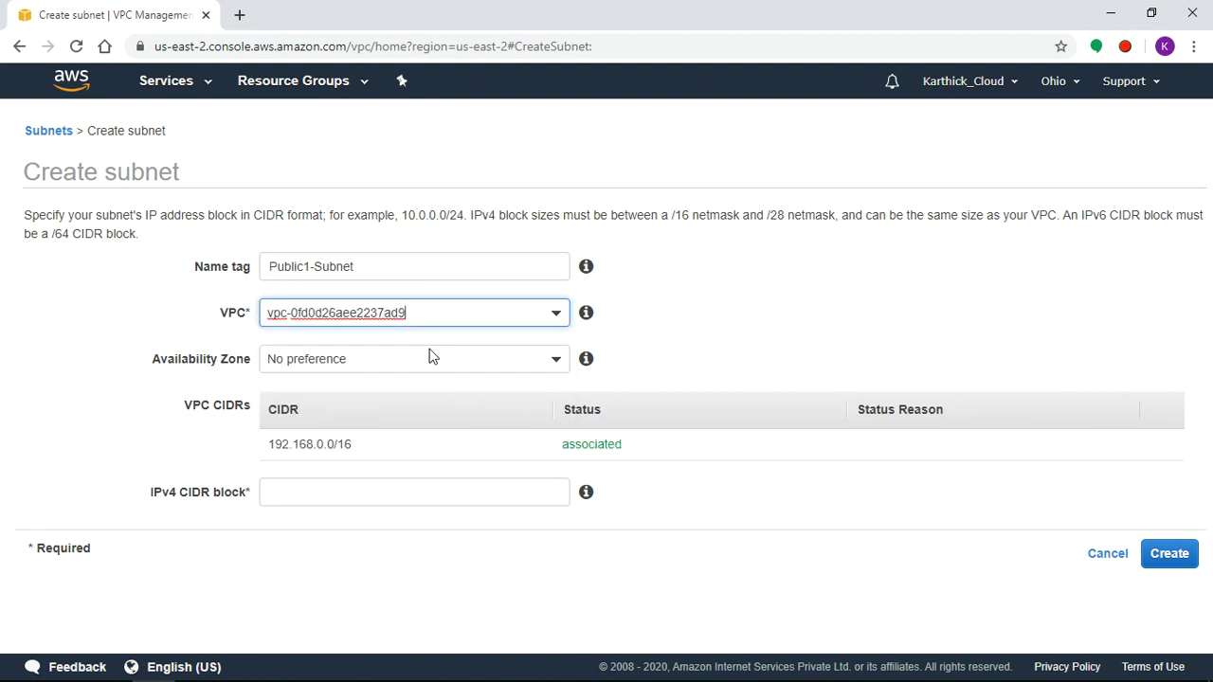
# Set the subnet's availability zone to us-east-2a and its IPv4 CIDR block to 192.168.1.0/24, copy the block, and create the subnet
pyautogui.click(433, 361)
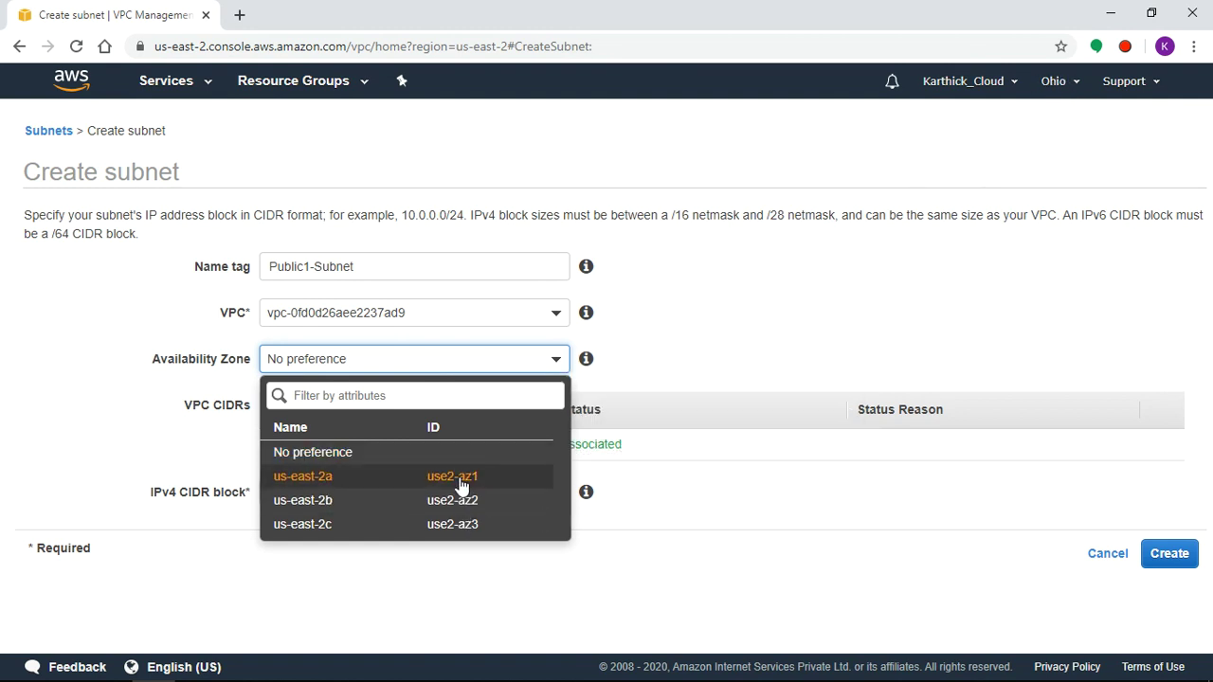
pyautogui.click(327, 479)
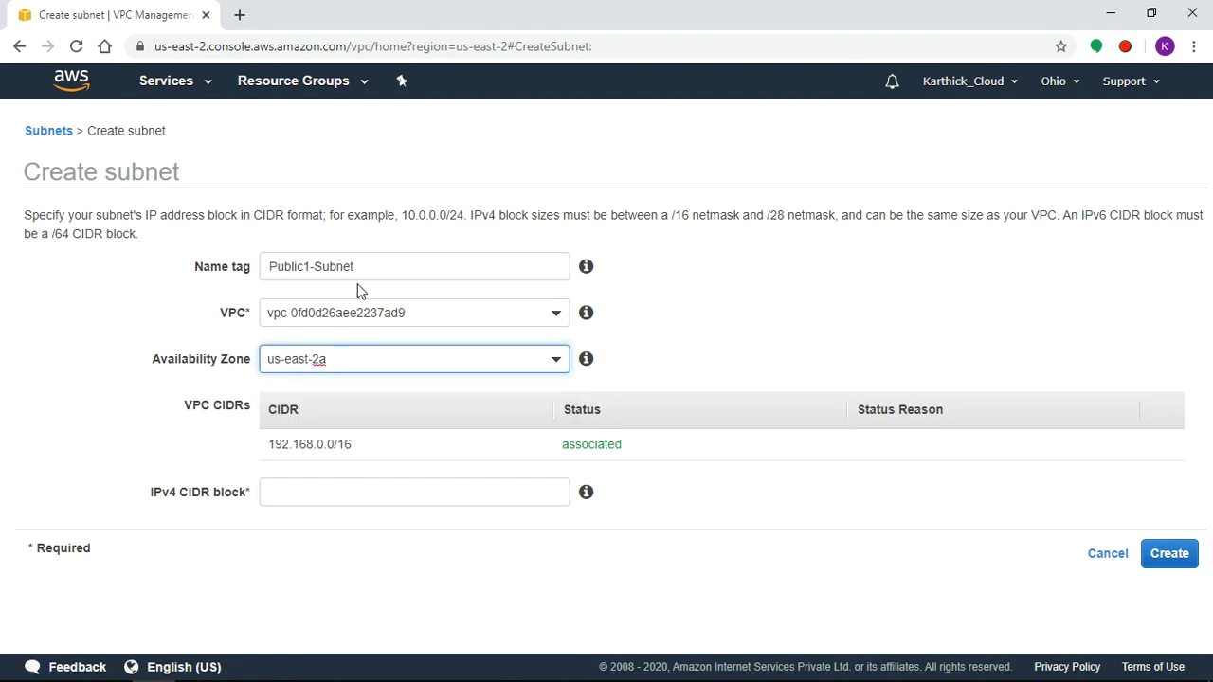
pyautogui.click(350, 491)
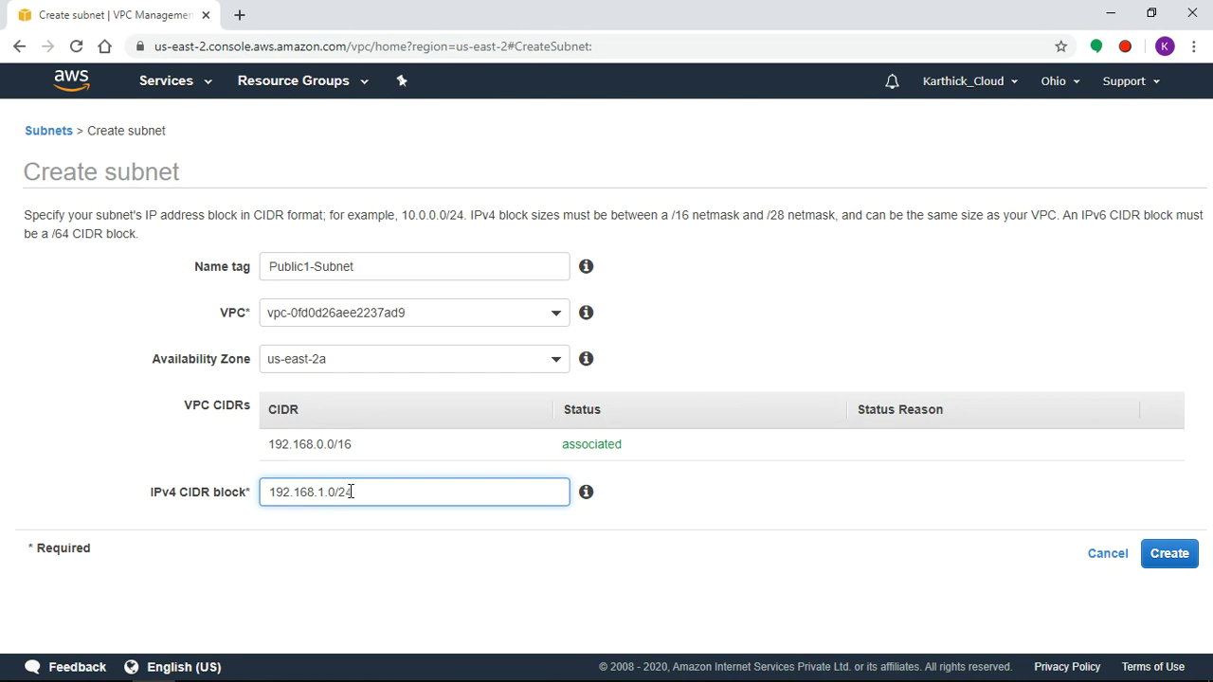
pyautogui.tripleClick(350, 491)
pyautogui.hotkey('ctrl', 'c')
pyautogui.click(686, 563)
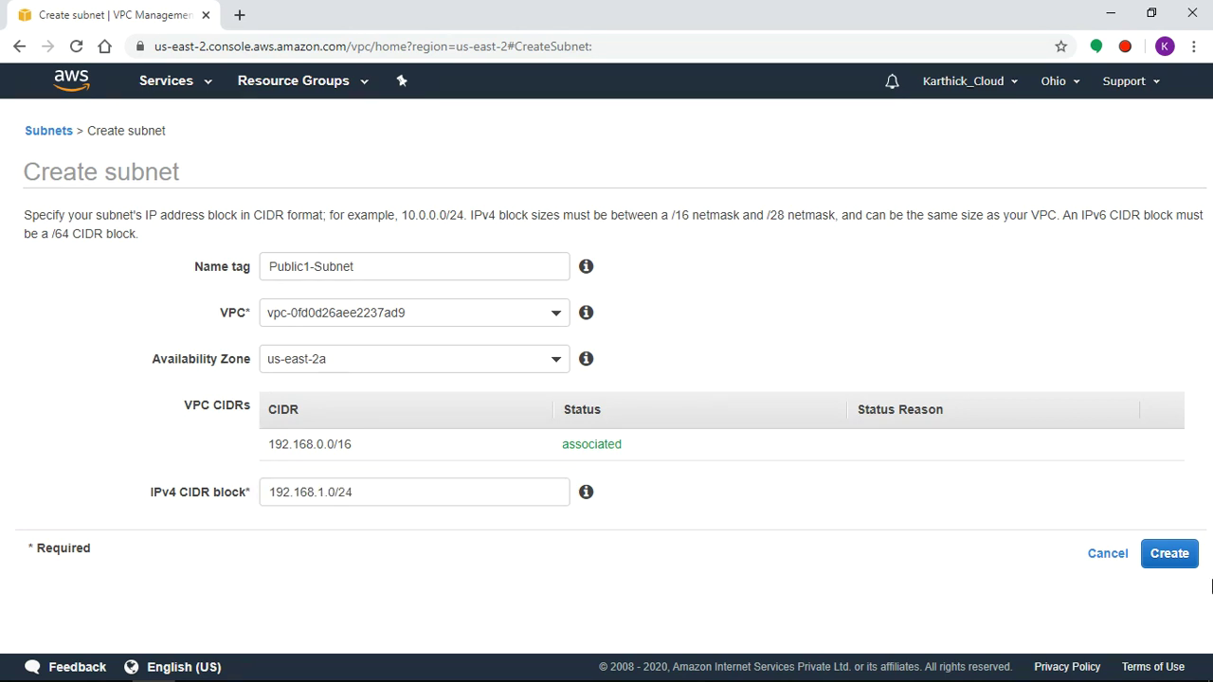
pyautogui.click(1171, 557)
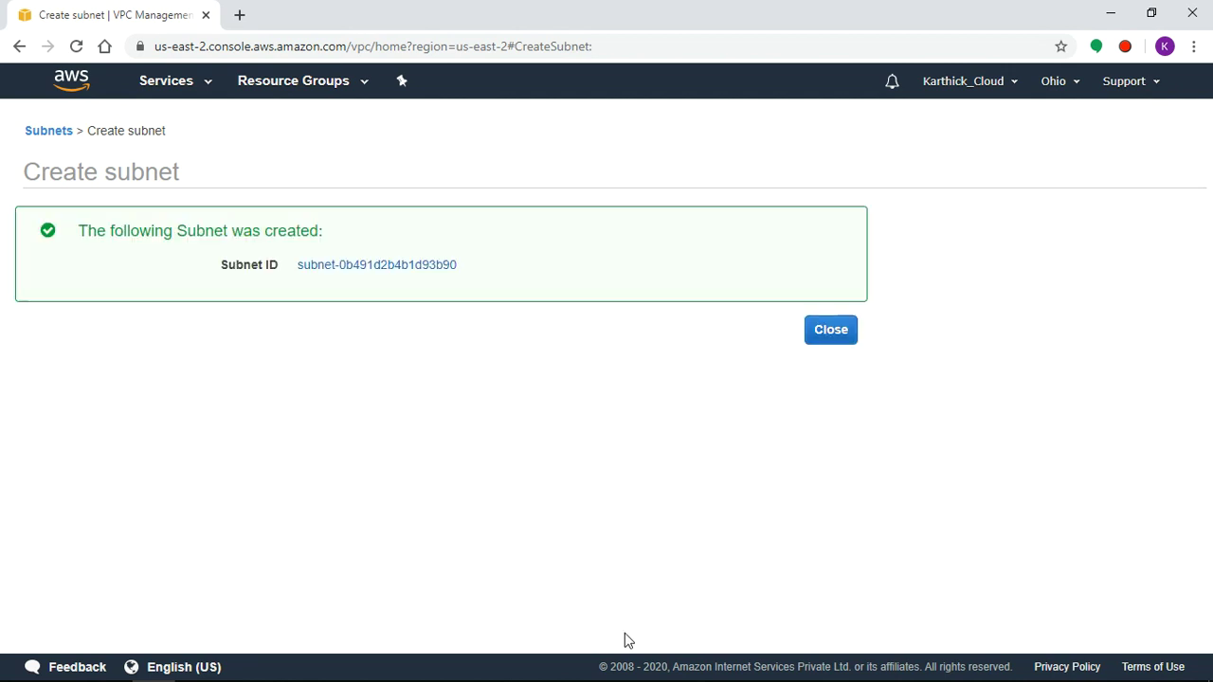
pyautogui.click(831, 330)
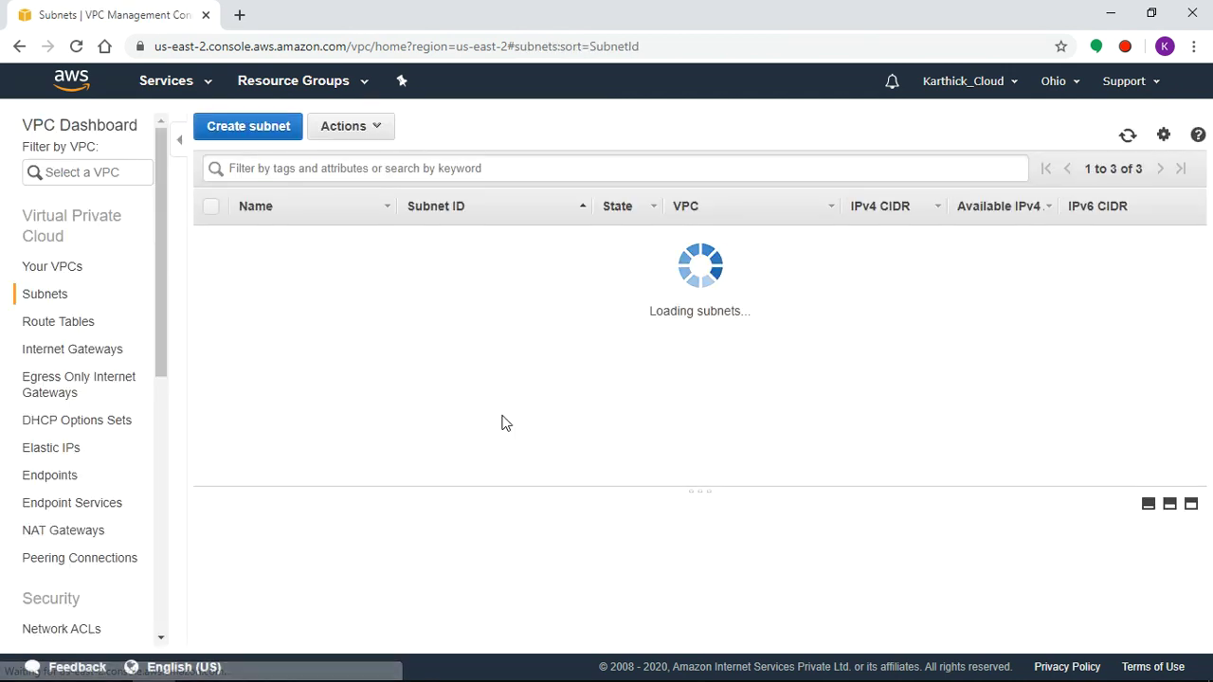
# Start creating another subnet and begin editing its name tag
pyautogui.click(275, 133)
pyautogui.click(370, 265)
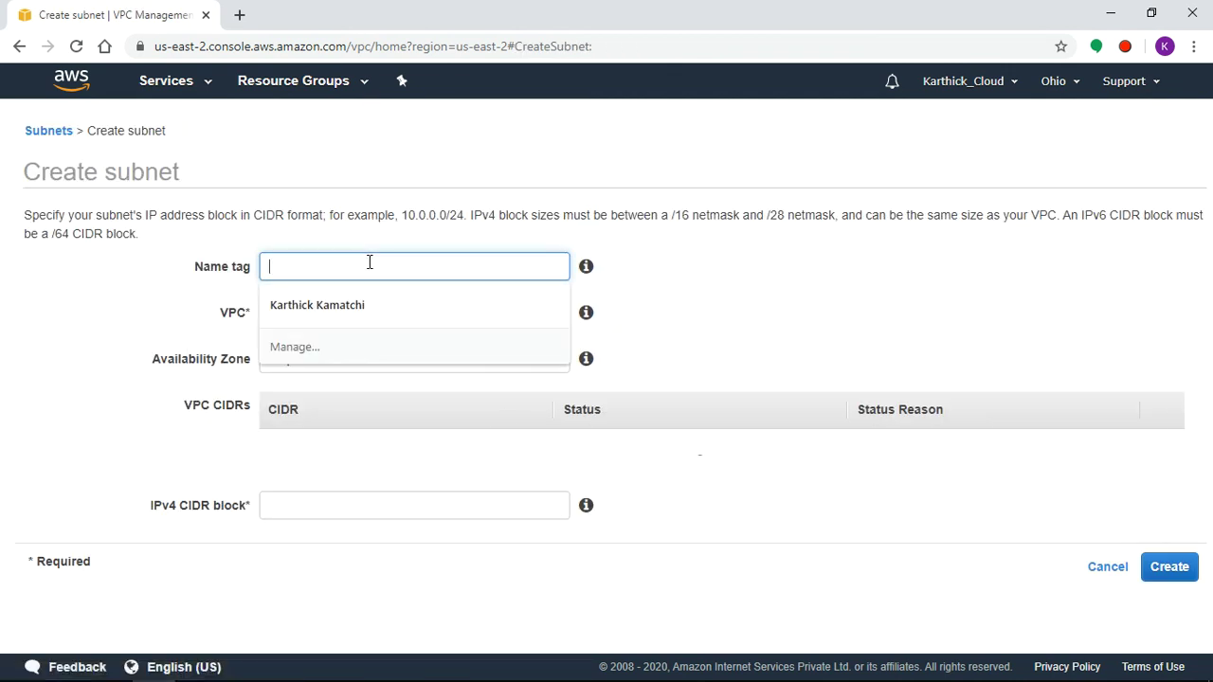
pyautogui.hotkey('ctrl', 'v')
pyautogui.press('BackSpace')
pyautogui.press('BackSpace')
pyautogui.press('BackSpace')
pyautogui.press('BackSpace')
pyautogui.press('BackSpace')
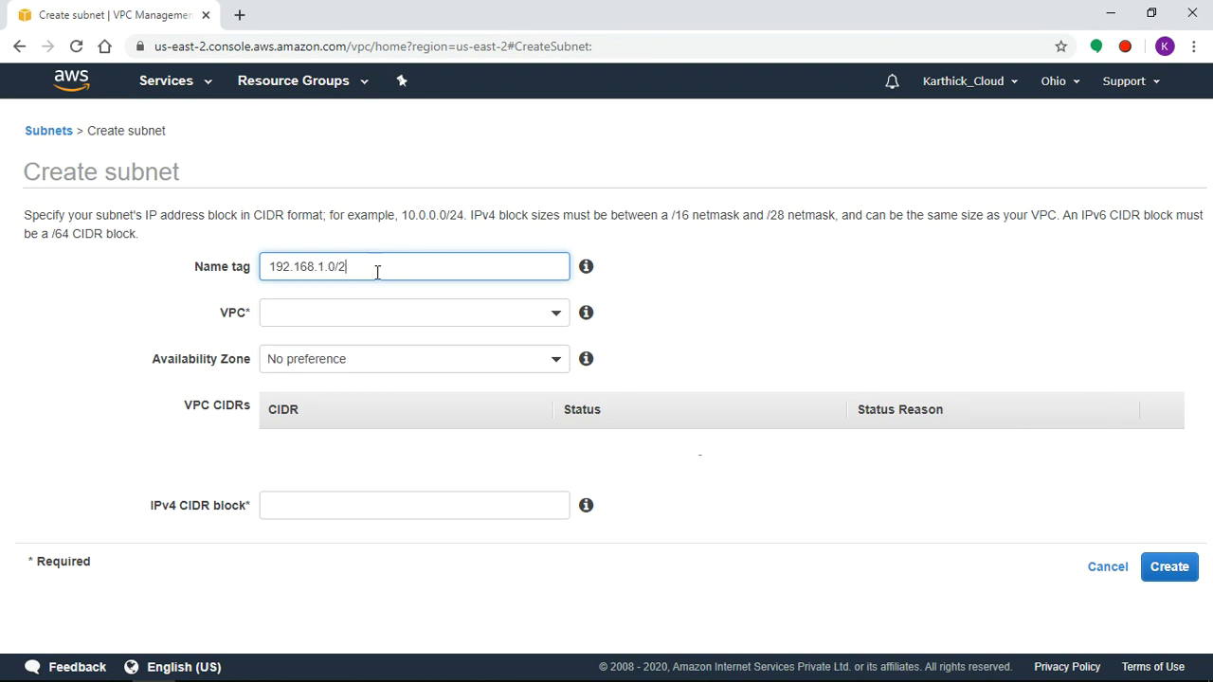
pyautogui.press('BackSpace')
pyautogui.press('BackSpace')
pyautogui.press('BackSpace')
pyautogui.press('BackSpace')
pyautogui.press('BackSpace')
pyautogui.press('BackSpace')
pyautogui.press('BackSpace')
pyautogui.press('BackSpace')
pyautogui.press('BackSpace')
# Set the new subnet's name tag to Public2-Subnet and assign it to Test-VPC
pyautogui.write('Public2')
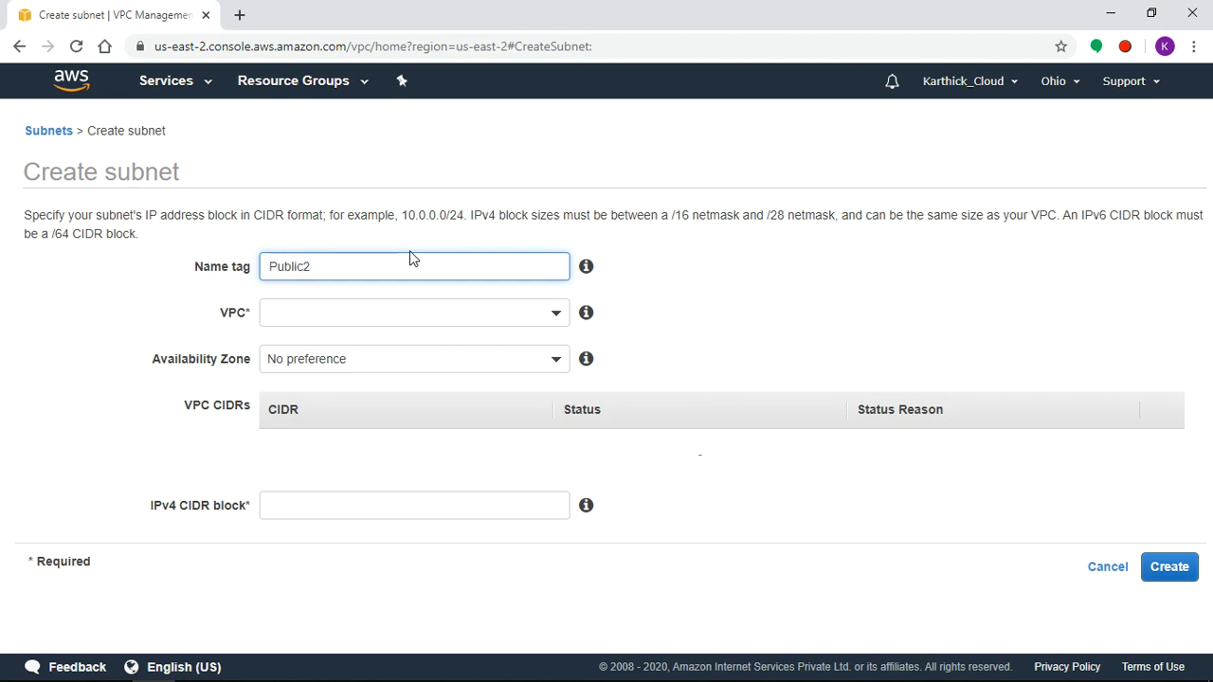
pyautogui.write('-Subnet')
pyautogui.click(405, 315)
pyautogui.click(414, 390)
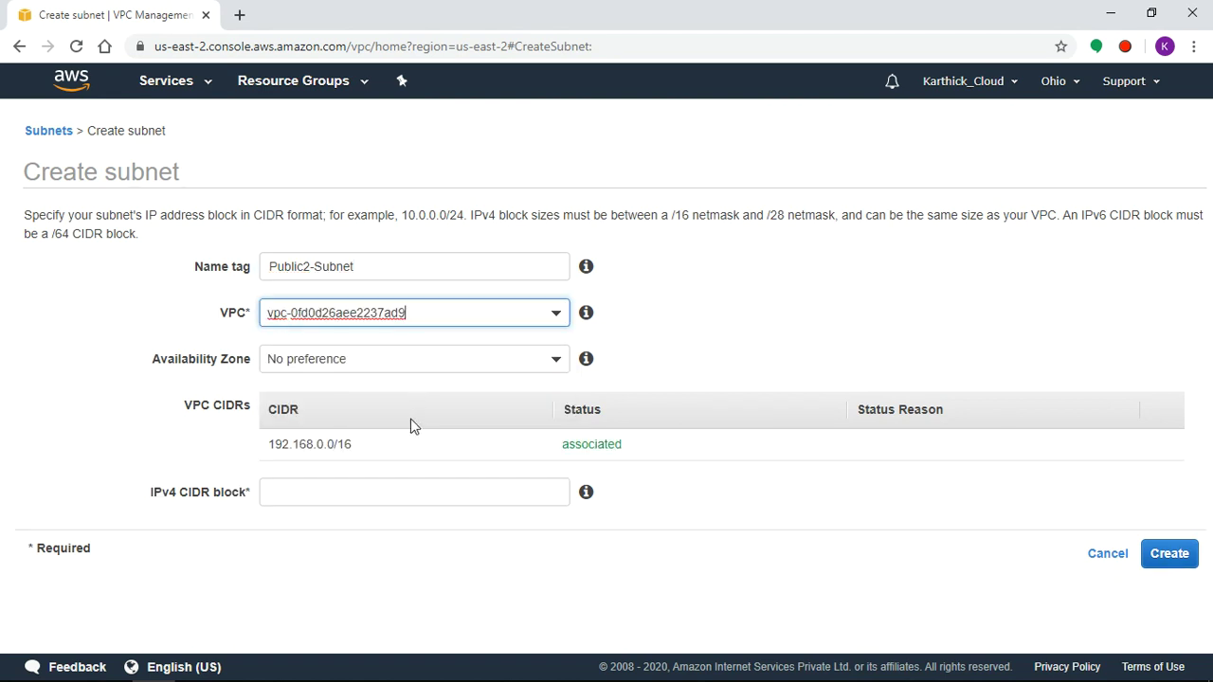
# Set the availability zone to us-east-2b and the IPv4 CIDR block to 192.168.2.0/24, and create the subnet
pyautogui.click(387, 360)
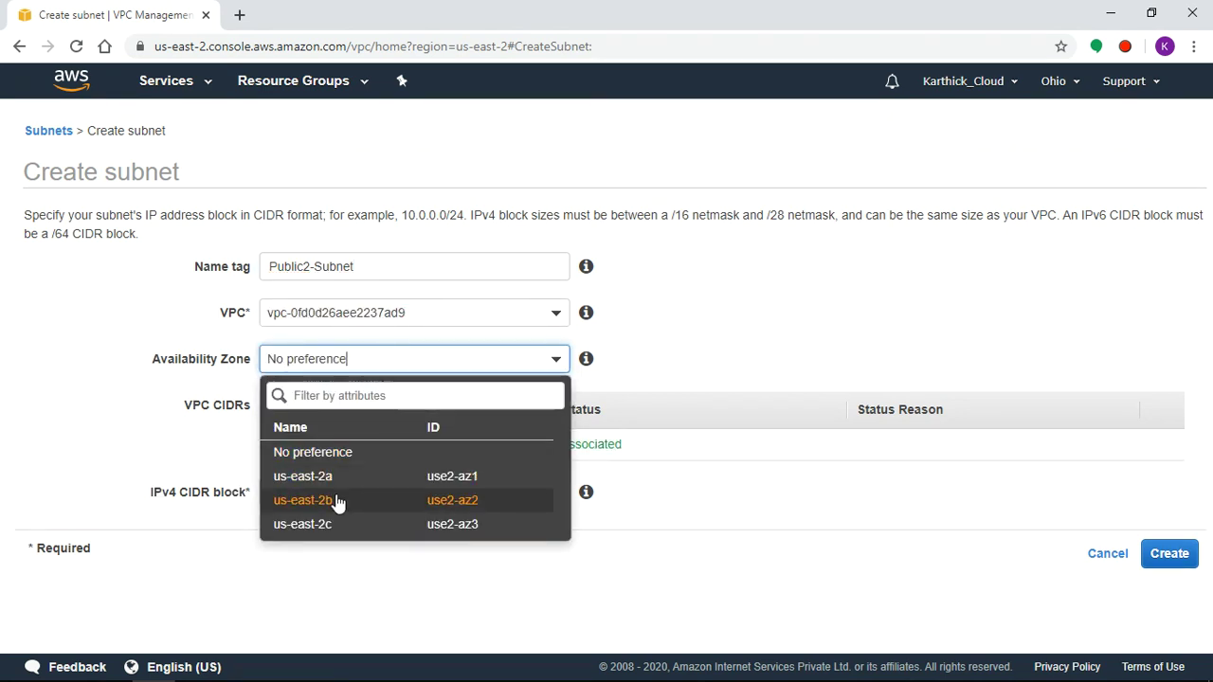
pyautogui.click(338, 499)
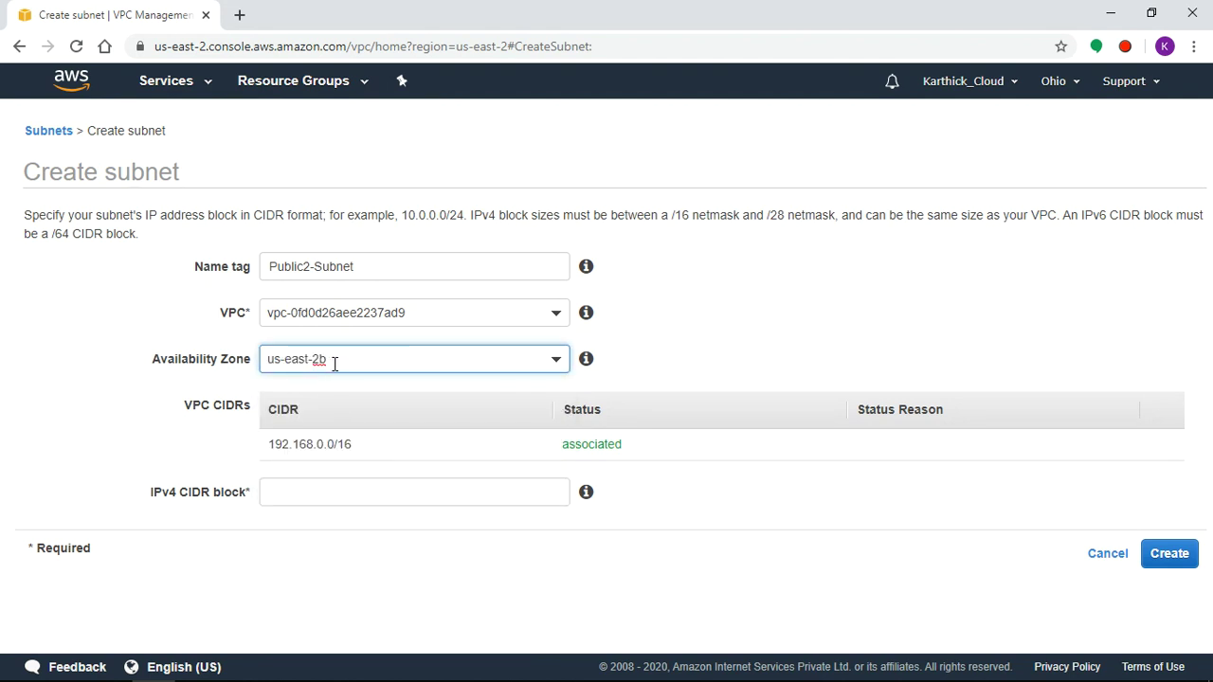
pyautogui.click(353, 493)
pyautogui.hotkey('ctrl', 'v')
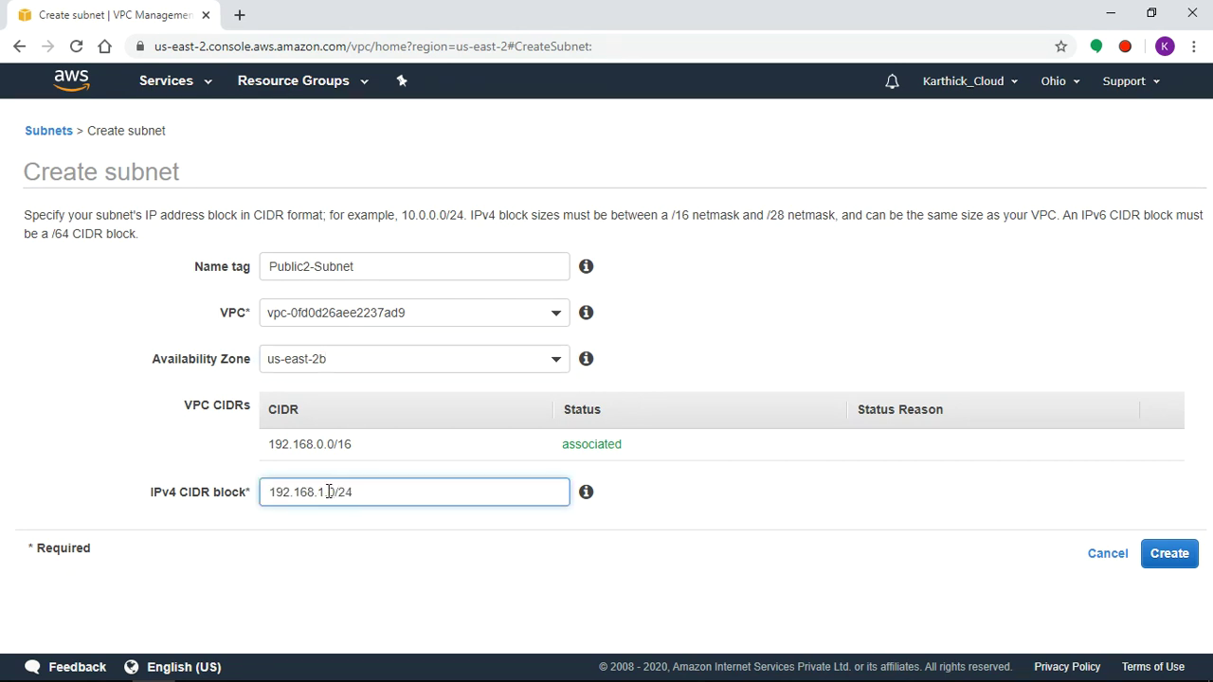
pyautogui.press('BackSpace')
pyautogui.write('2')
pyautogui.click(1175, 557)
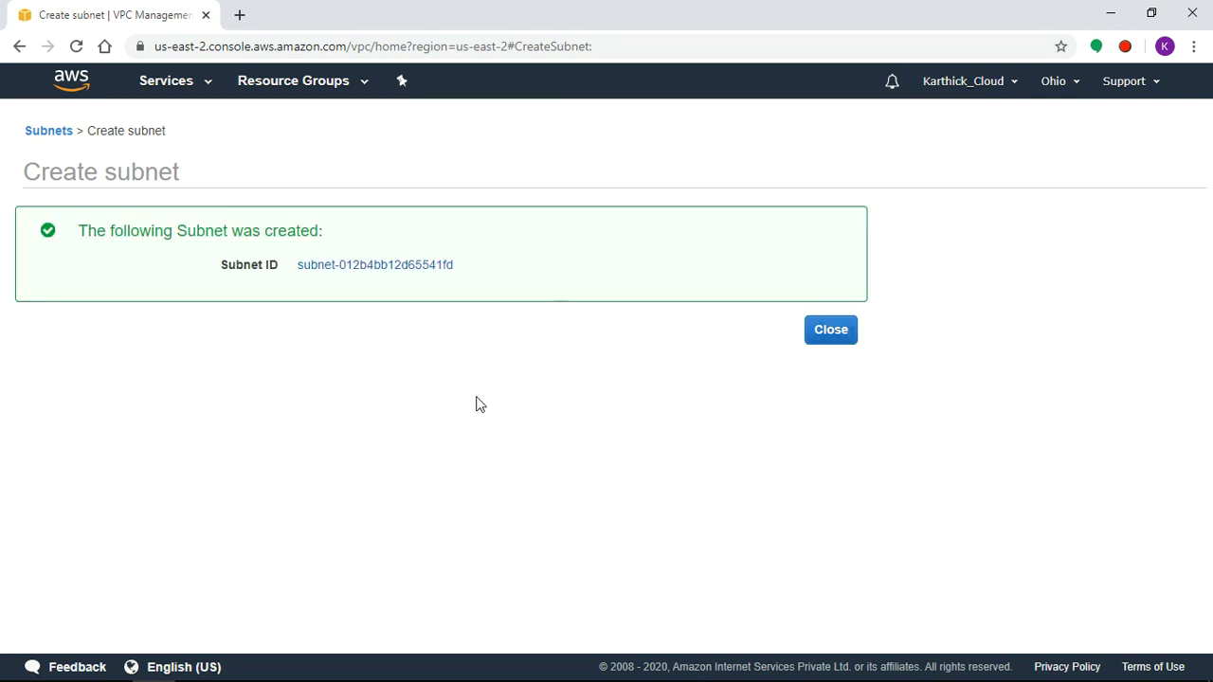
pyautogui.click(825, 332)
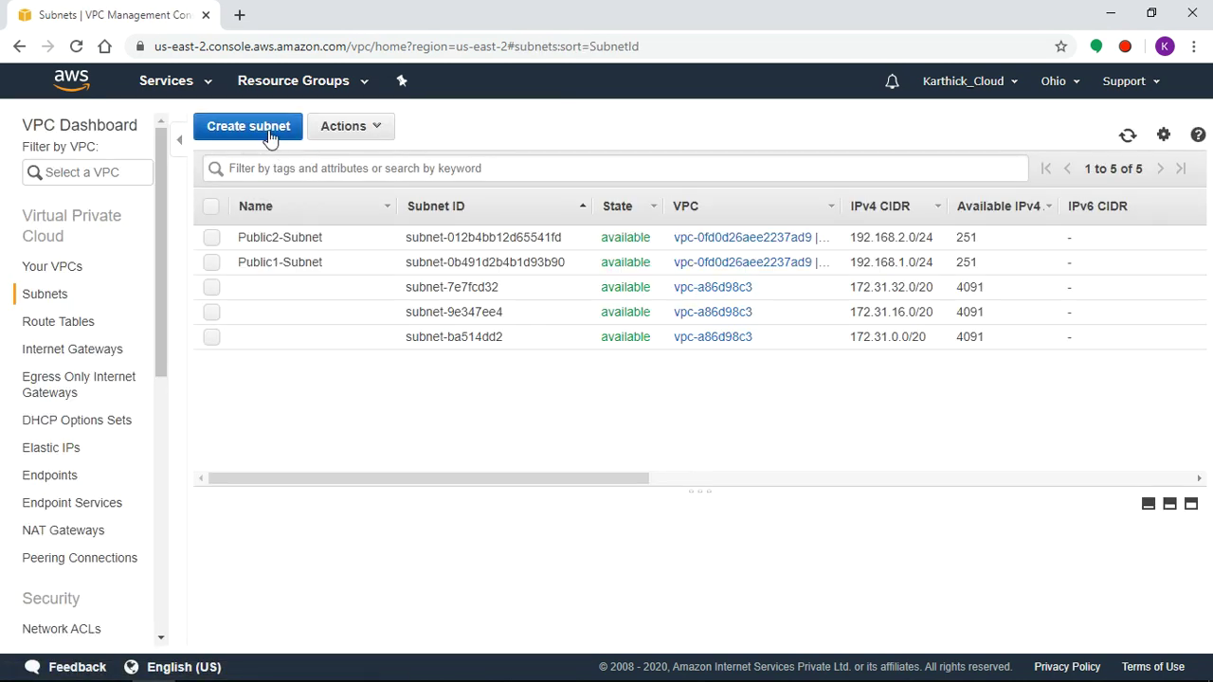
# Start a new subnet with the name tag Private1-Subnet and assign it to Test-VPC
pyautogui.click(268, 131)
pyautogui.click(414, 263)
pyautogui.write('Private1-')
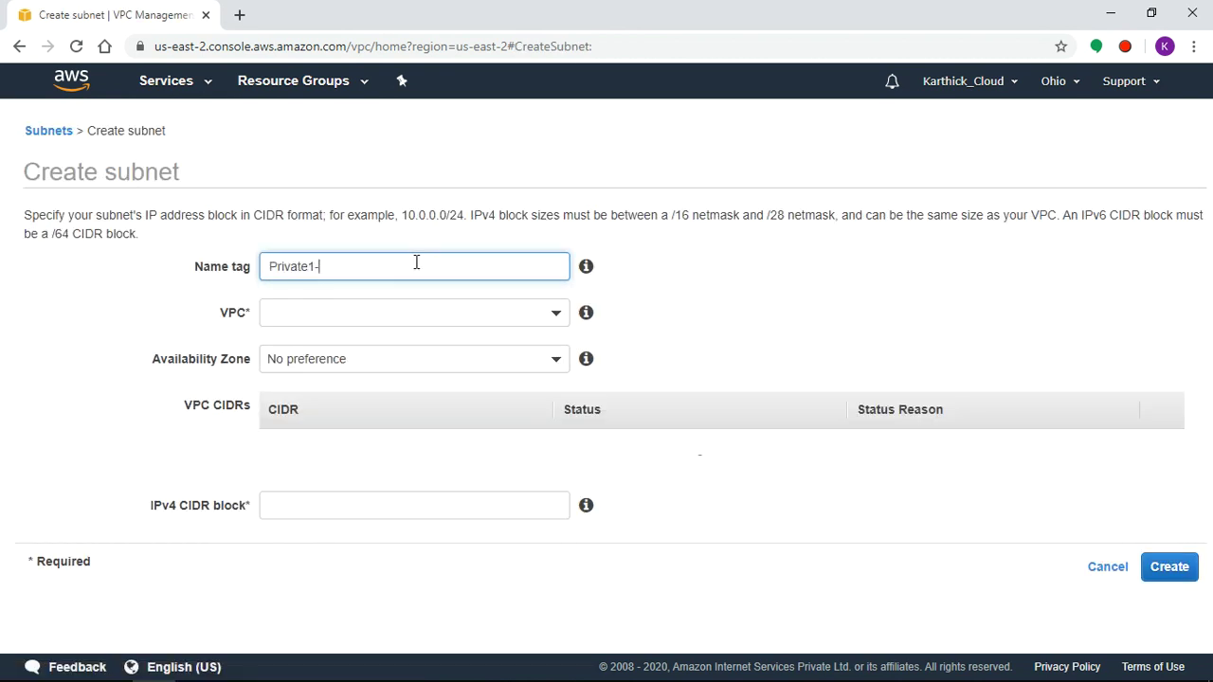
pyautogui.write('Subnet')
pyautogui.click(363, 316)
pyautogui.click(401, 388)
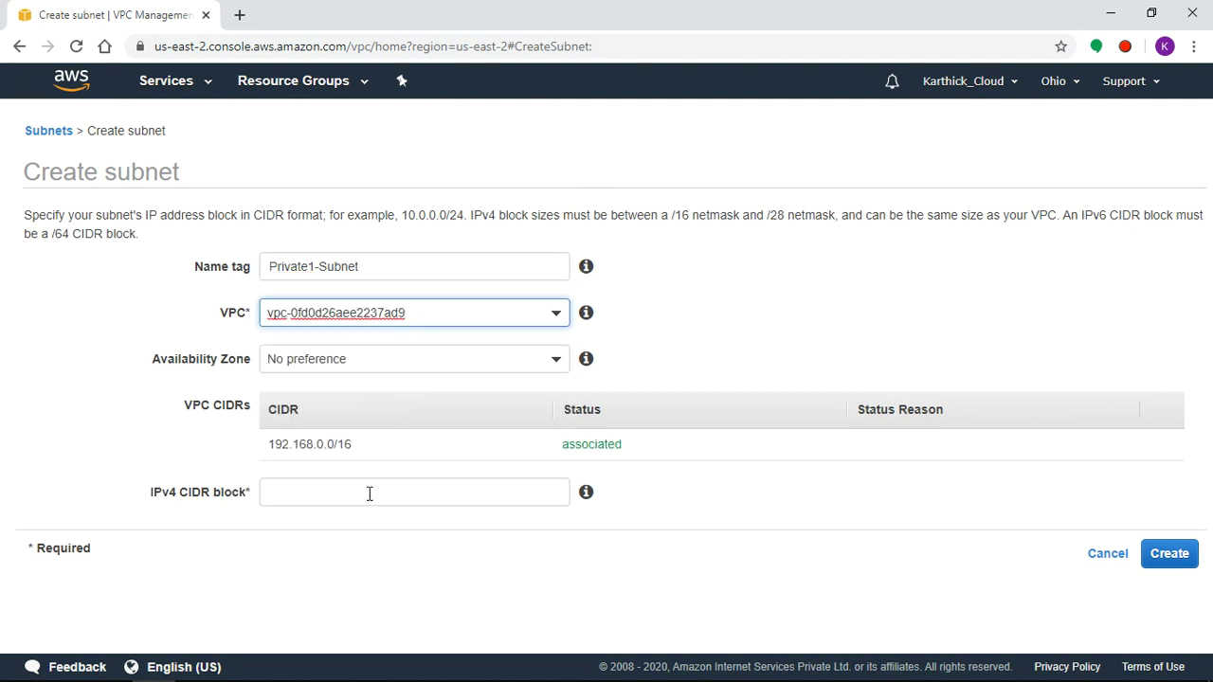
# Place the Private1 subnet in us-east-2a with the IPv4 CIDR block 192.168.3.0/24 and create it
pyautogui.click(415, 362)
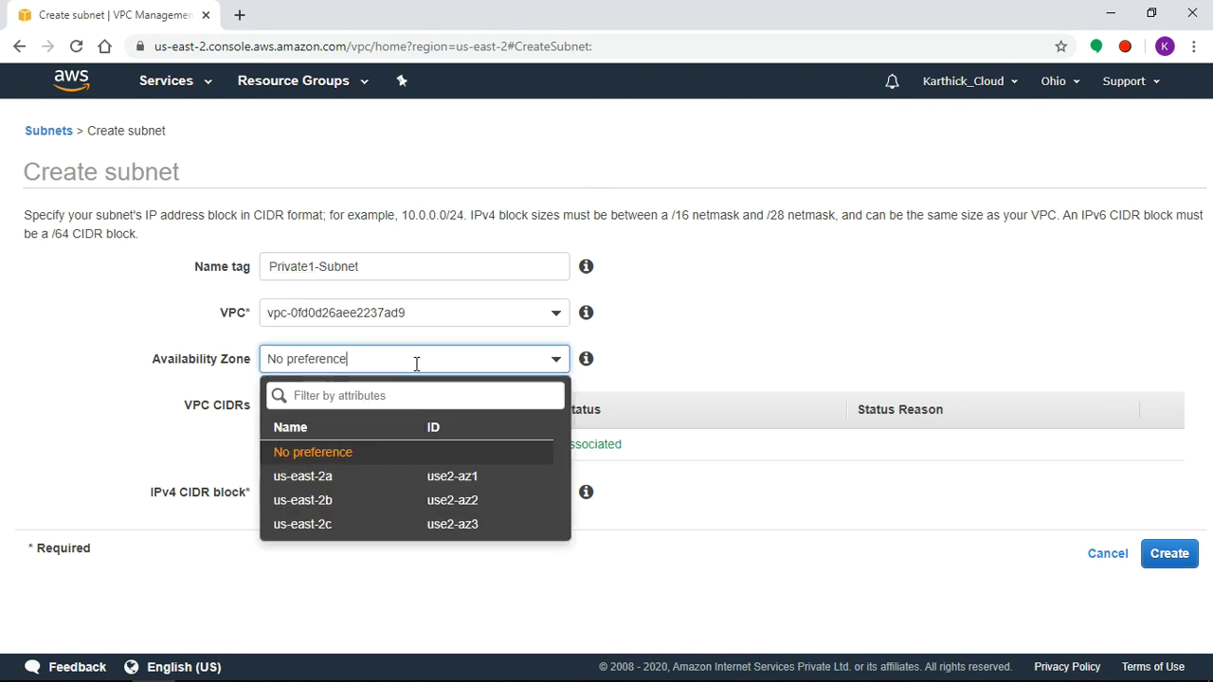
pyautogui.click(351, 478)
pyautogui.click(359, 483)
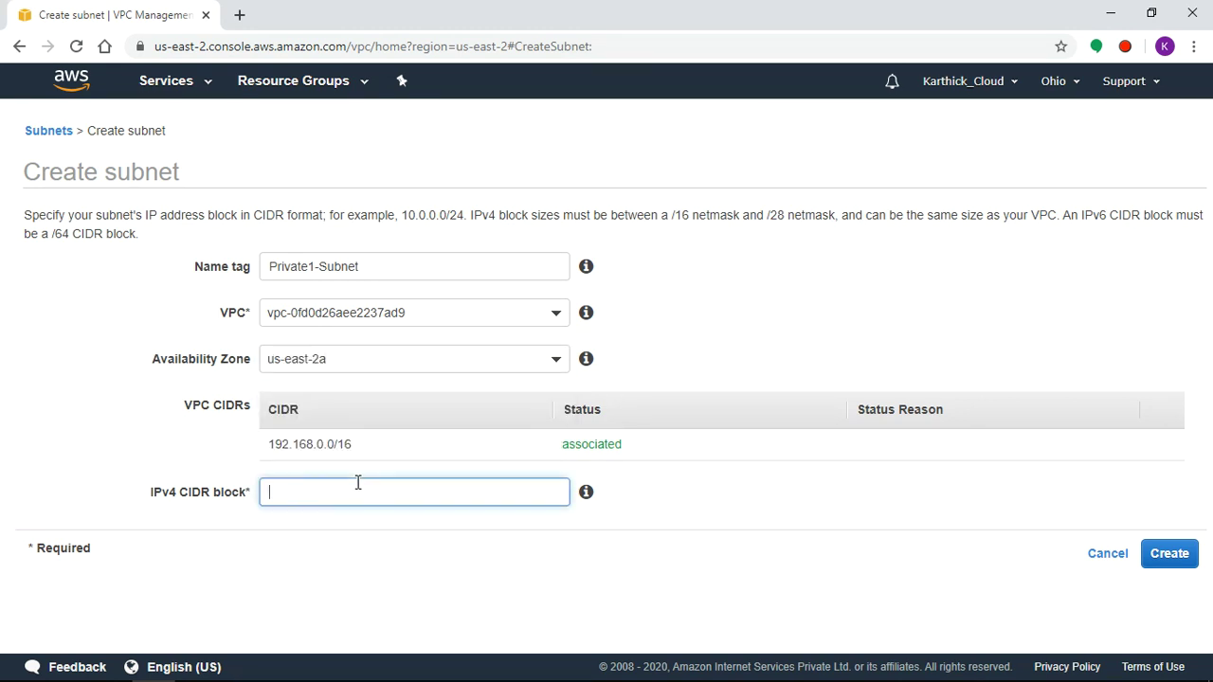
pyautogui.hotkey('ctrl', 'v')
pyautogui.press('Left')
pyautogui.press('Left')
pyautogui.press('Left')
pyautogui.press('Left')
pyautogui.press('Left')
pyautogui.press('BackSpace')
pyautogui.write('3')
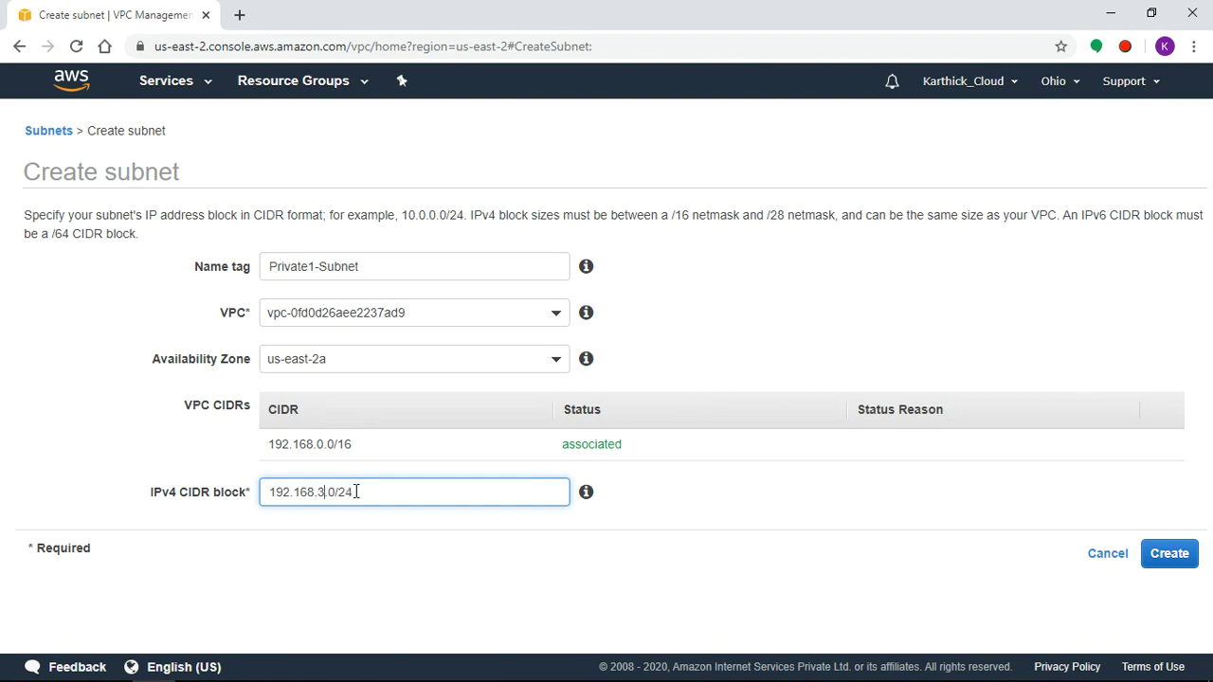
pyautogui.click(1171, 555)
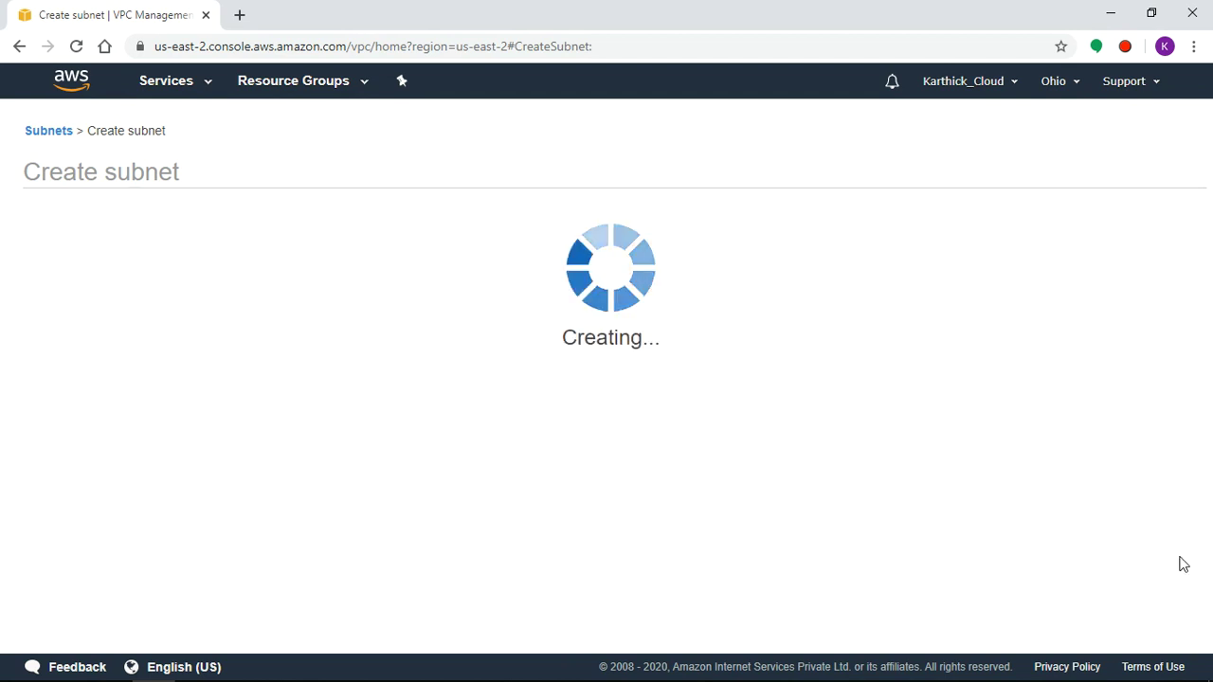
pyautogui.click(831, 331)
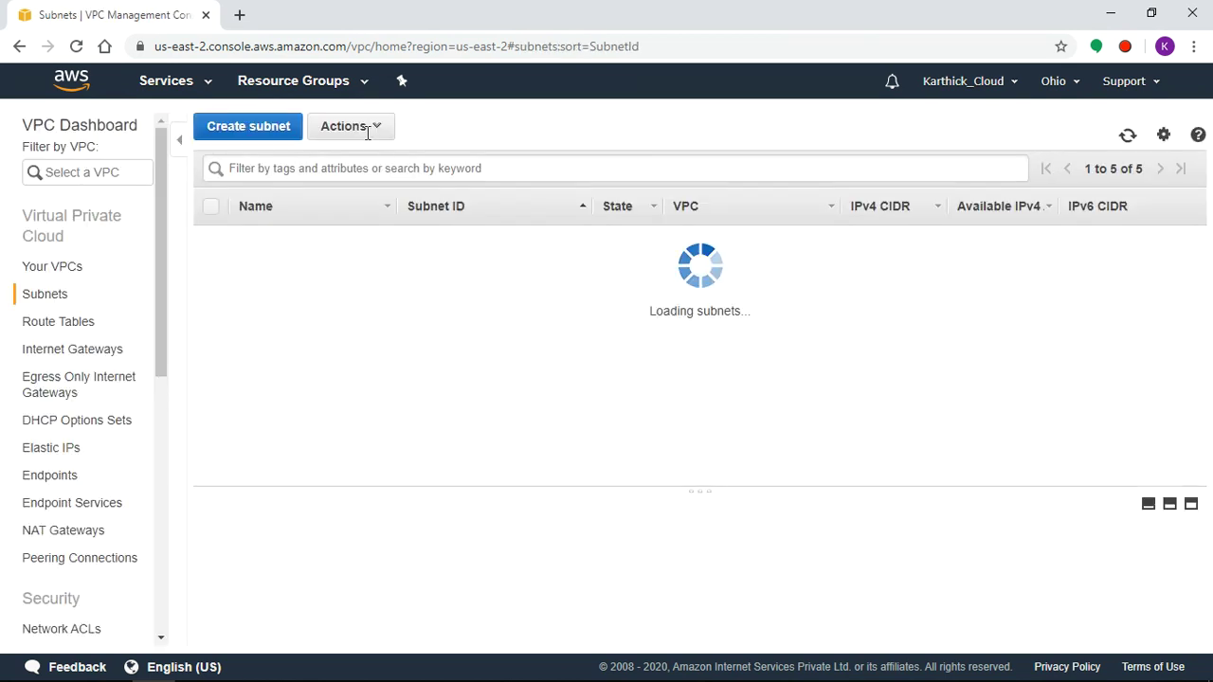
# Start a new subnet with the name tag Private2-Subnet and assign it to Test-VPC
pyautogui.click(250, 124)
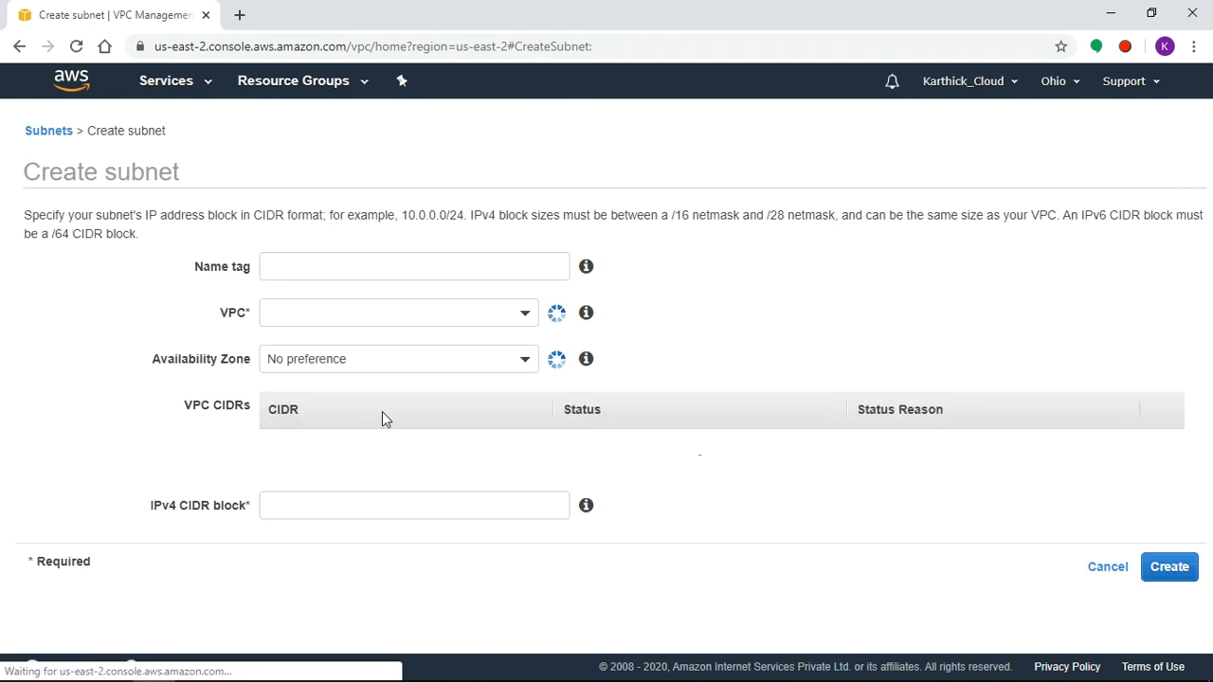
pyautogui.click(400, 268)
pyautogui.write('Priv')
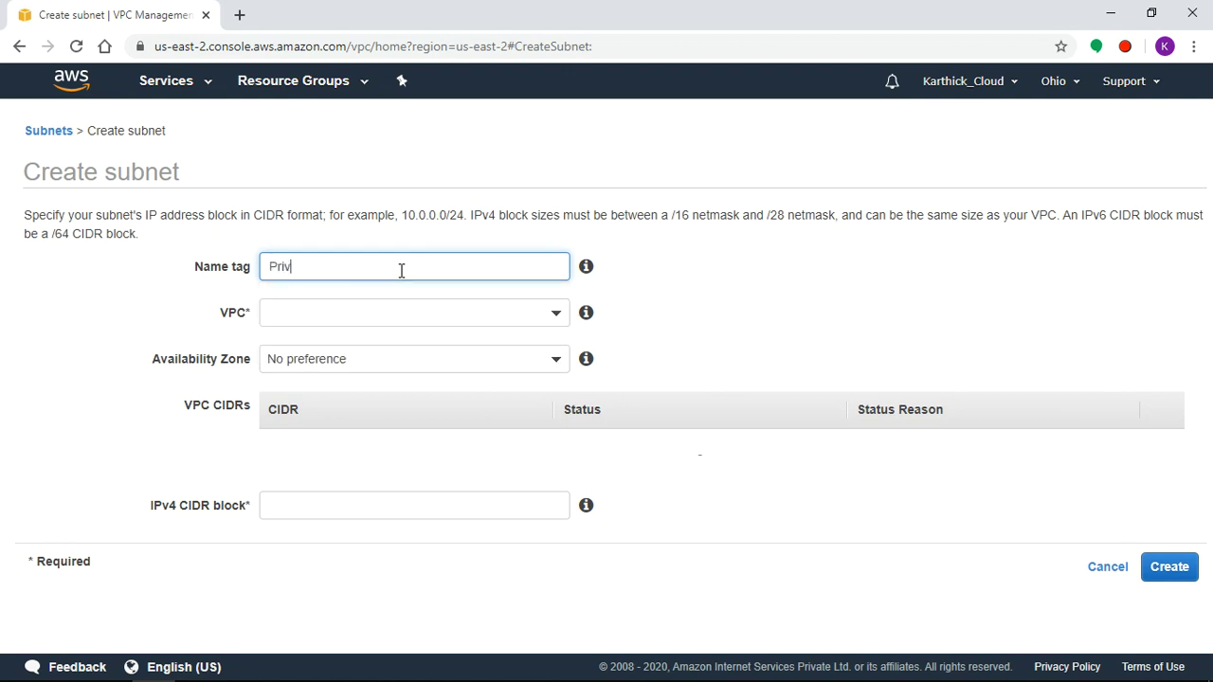
pyautogui.write('ate2-Subnet')
pyautogui.click(407, 312)
pyautogui.click(392, 388)
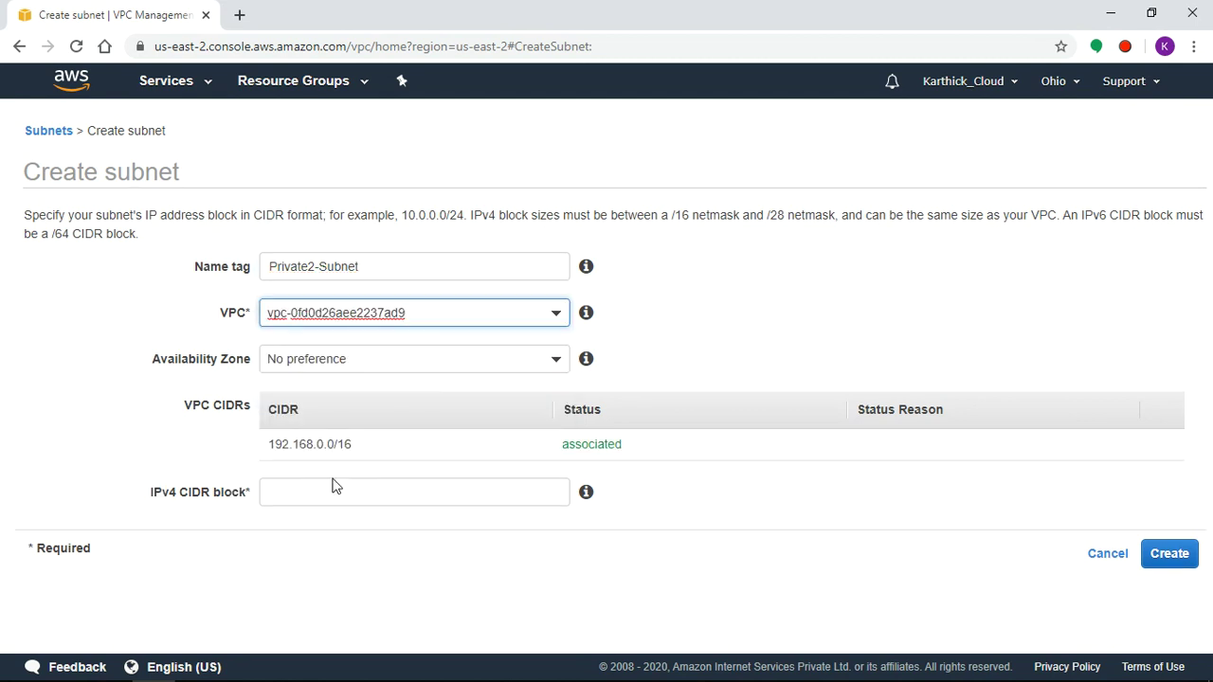
# Place the Private2 subnet in us-east-2b with the IPv4 CIDR block 192.168.4.0/24 and create it
pyautogui.click(332, 366)
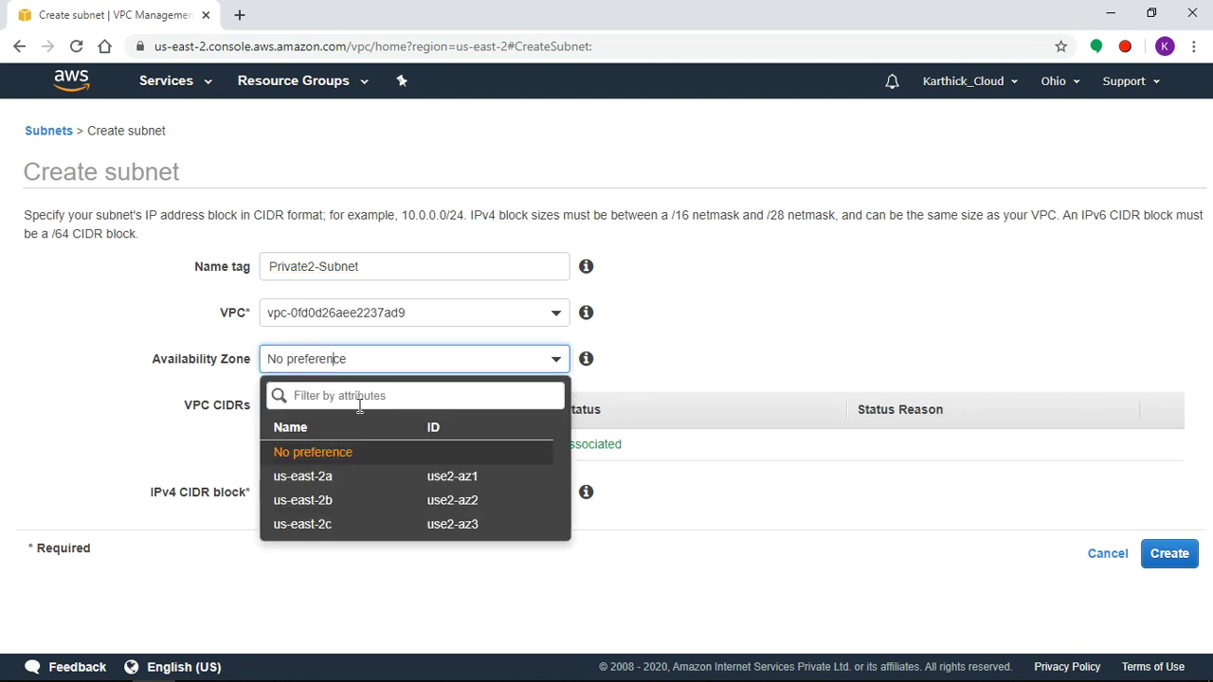
pyautogui.click(346, 505)
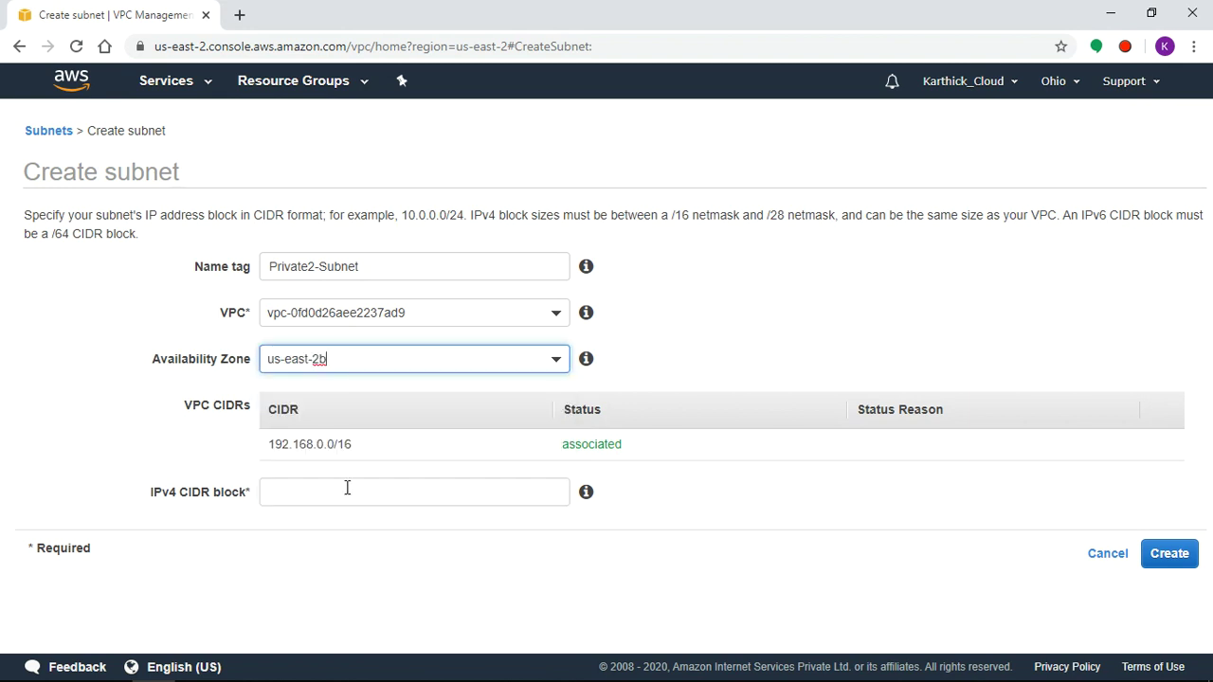
pyautogui.click(369, 494)
pyautogui.write('192.168.1.0/24')
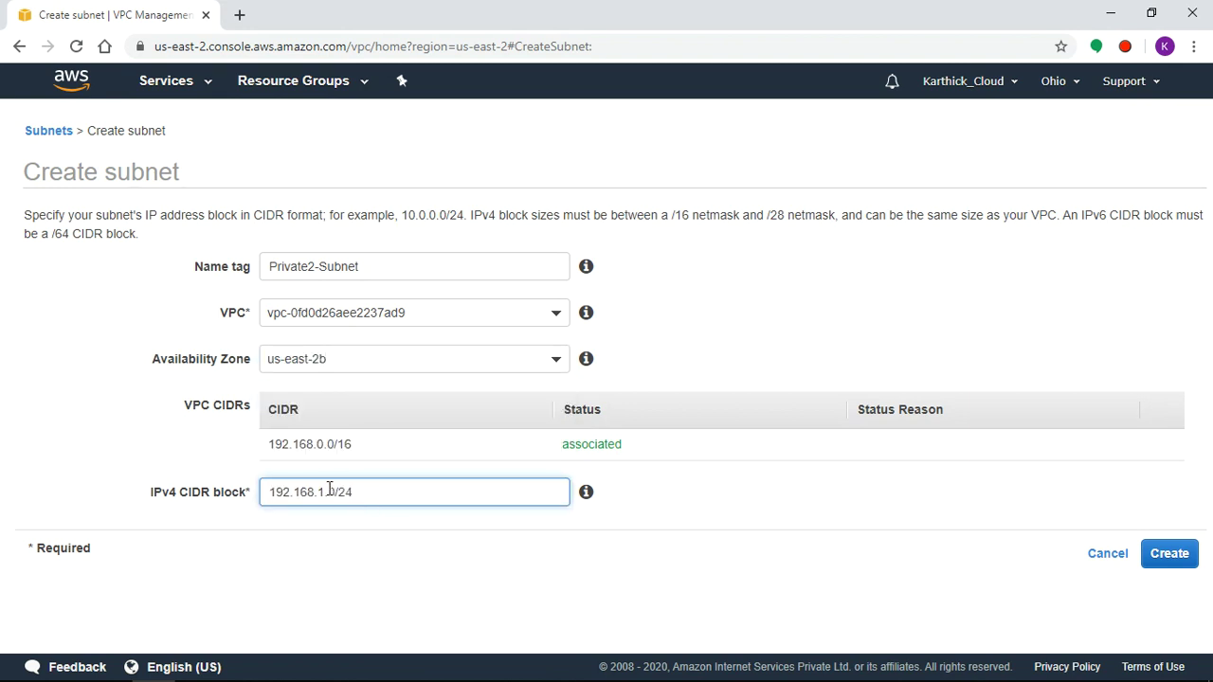
pyautogui.press('BackSpace')
pyautogui.write('4')
pyautogui.click(1175, 556)
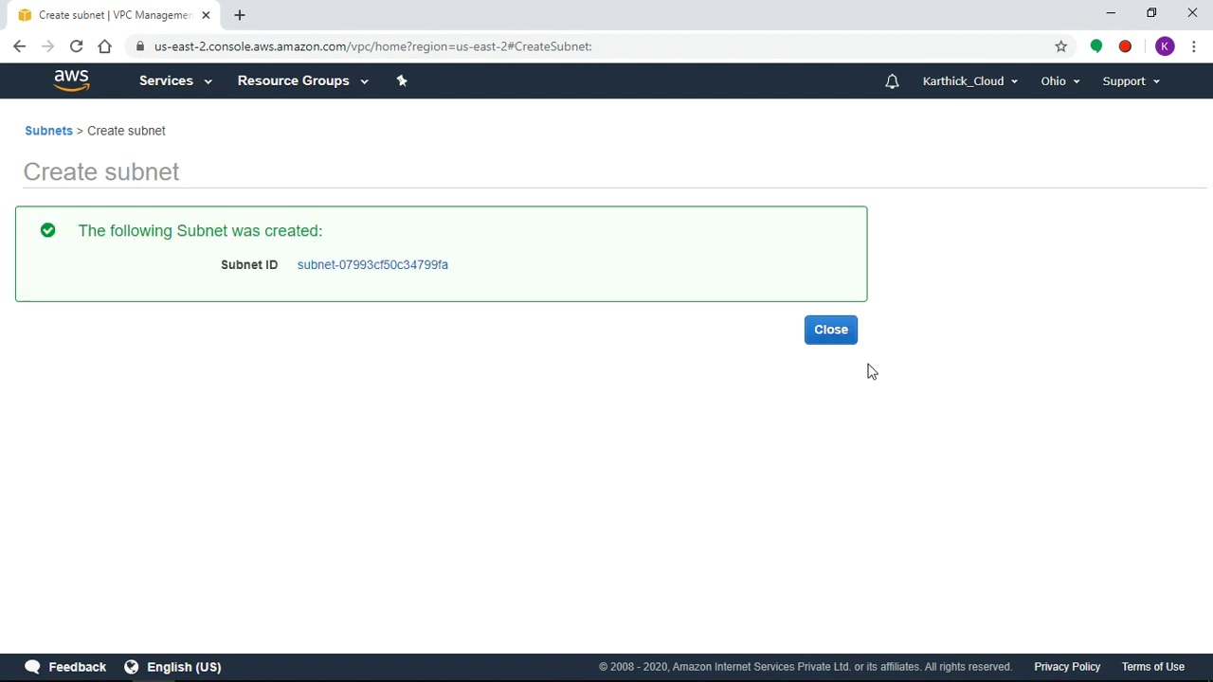
pyautogui.click(824, 327)
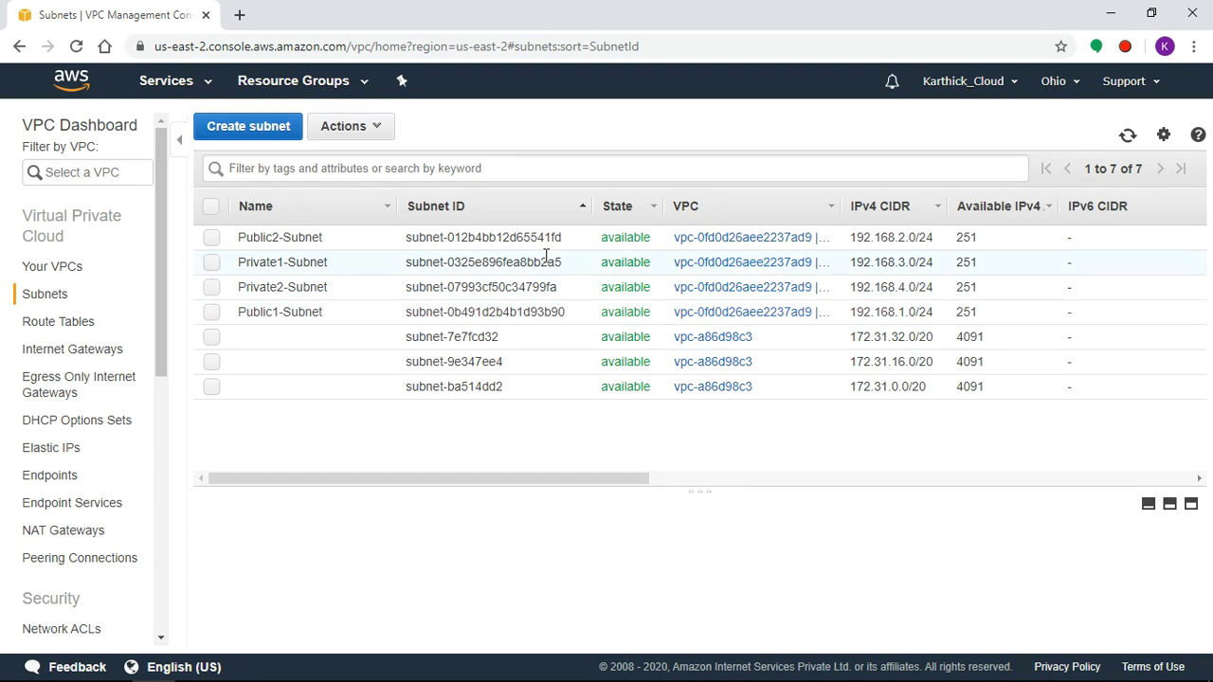
# Create a route table with the name tag Public-RT in Test-VPC and return to the route table list
pyautogui.moveTo(615, 480); pyautogui.dragTo(794, 480)
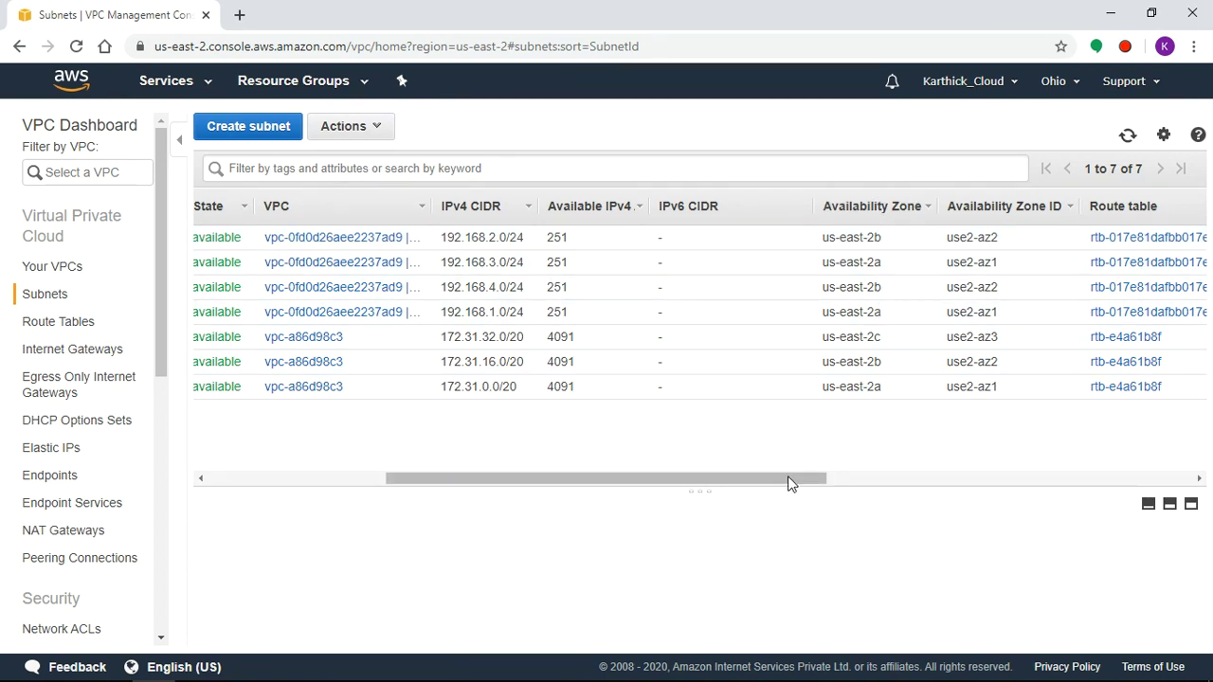
pyautogui.moveTo(787, 481); pyautogui.dragTo(460, 483)
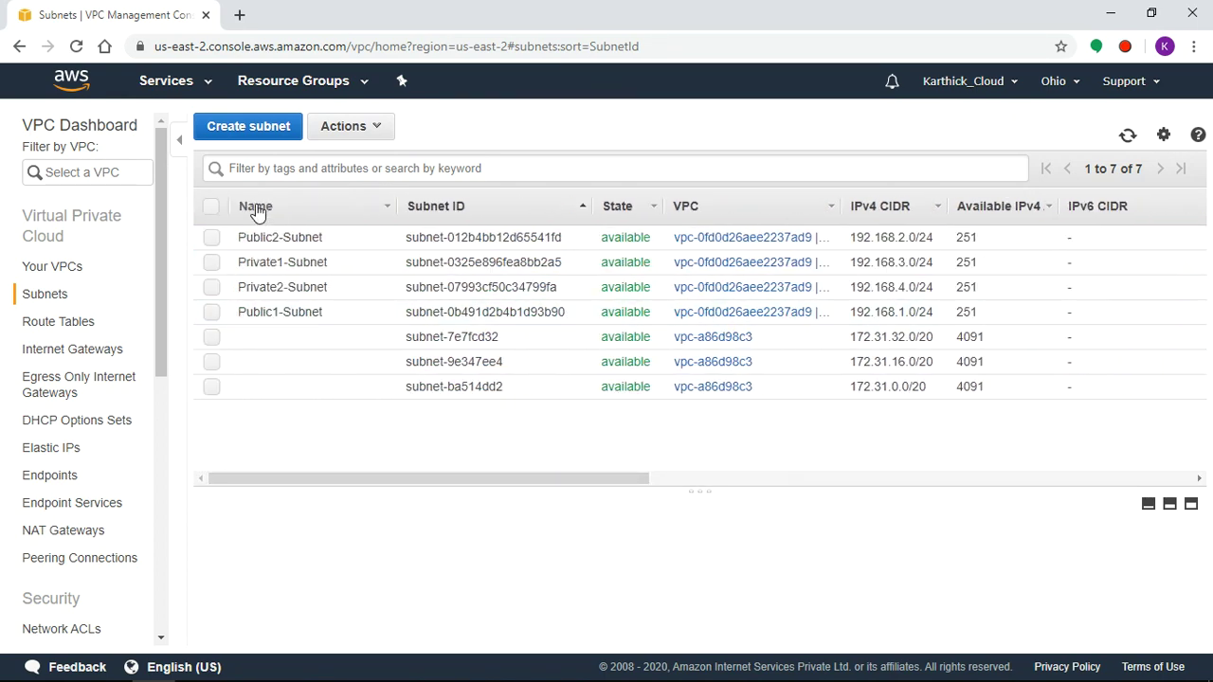
pyautogui.click(71, 327)
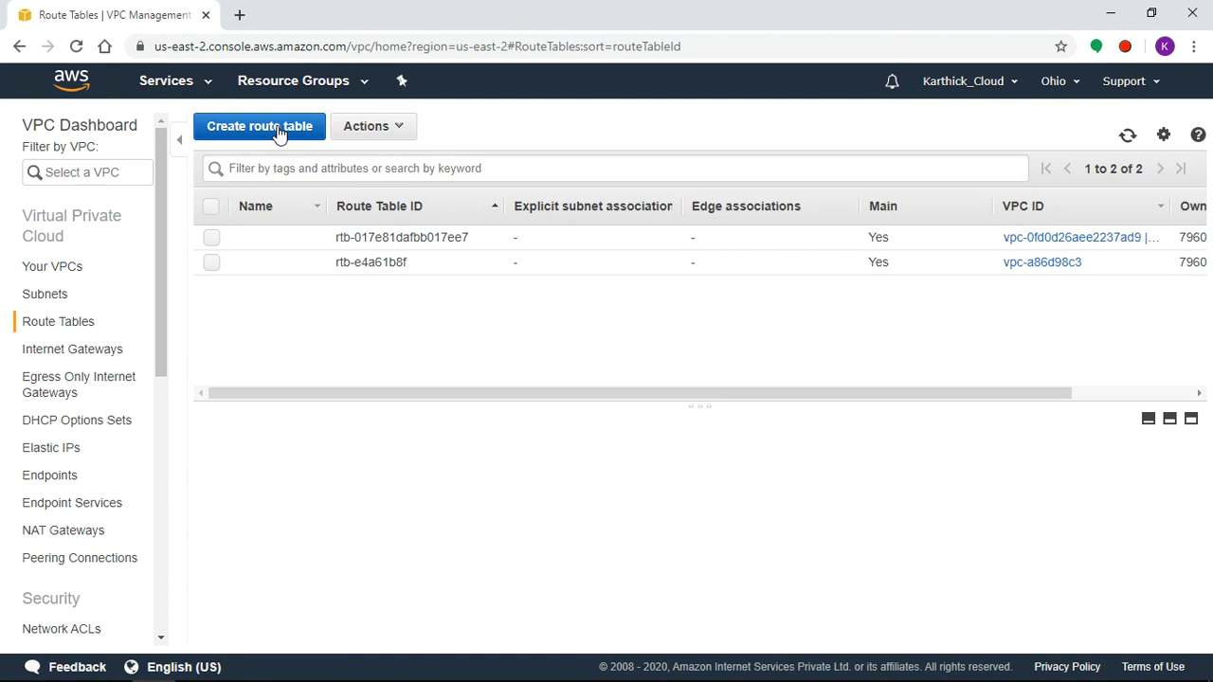
pyautogui.click(279, 133)
pyautogui.click(308, 245)
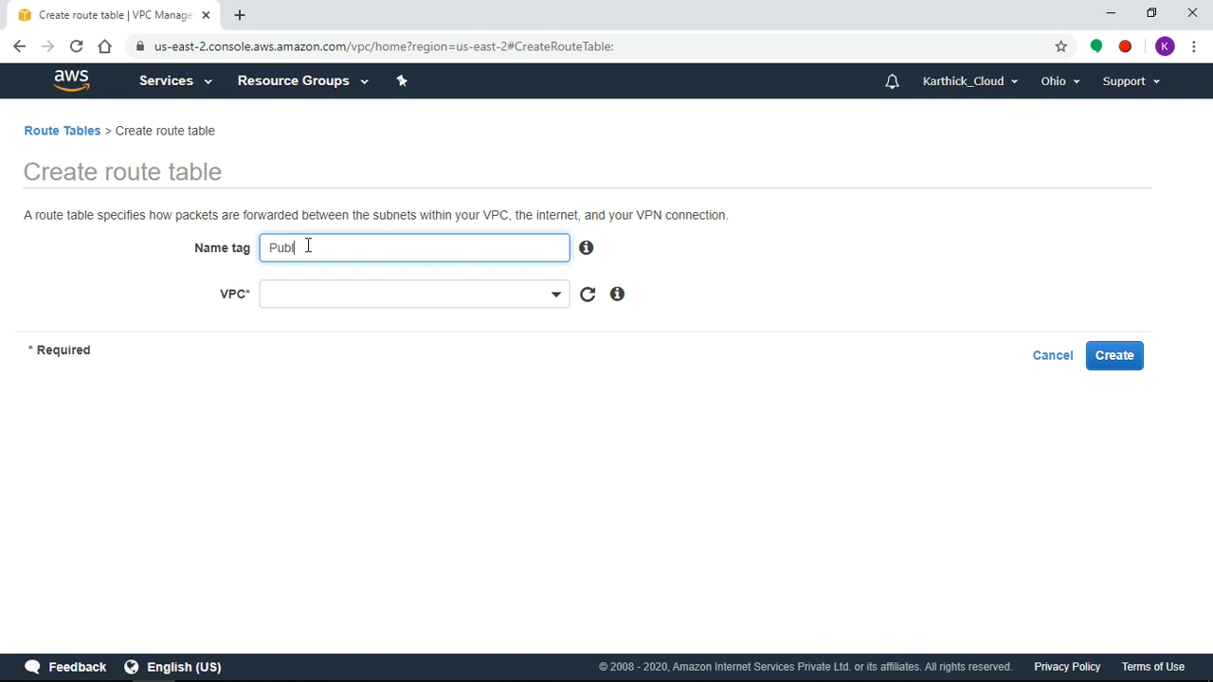
pyautogui.write('Public-RT')
pyautogui.click(519, 299)
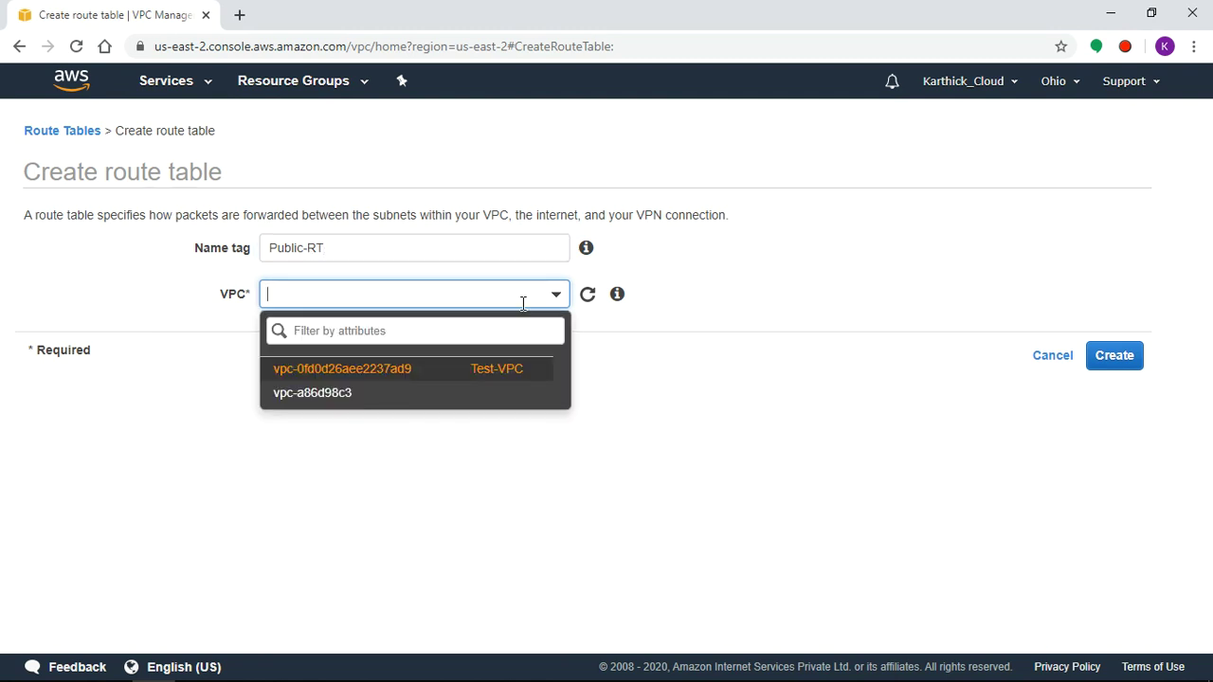
pyautogui.click(520, 371)
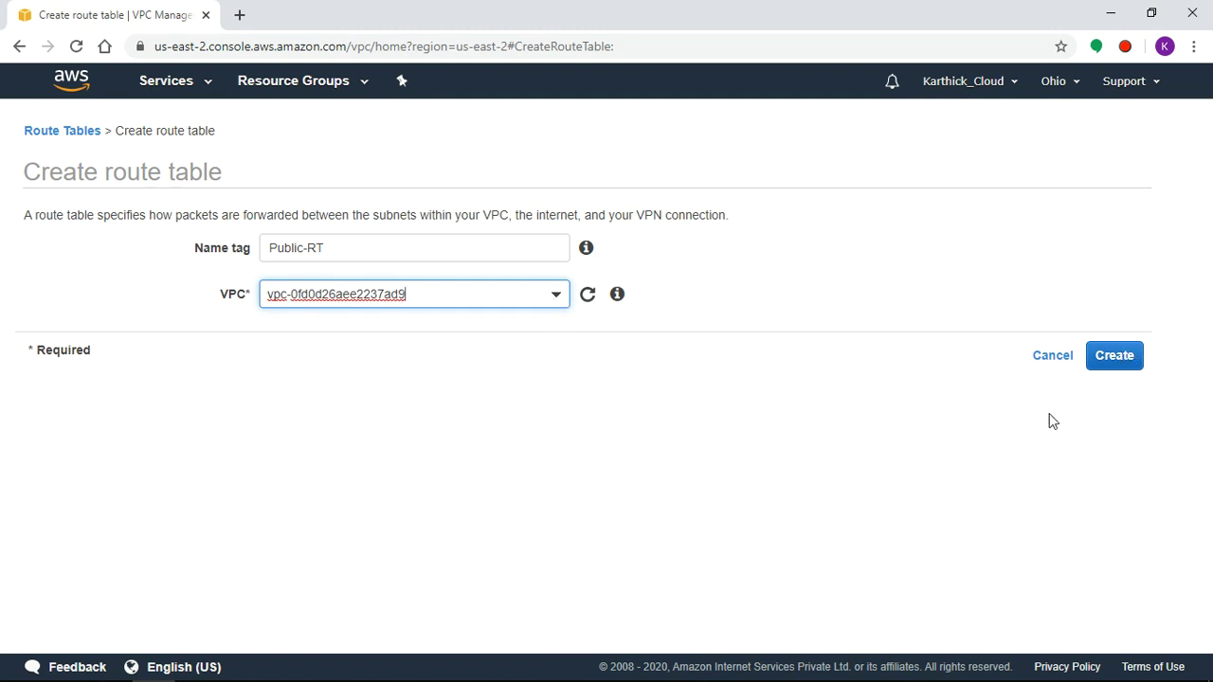
pyautogui.click(1106, 363)
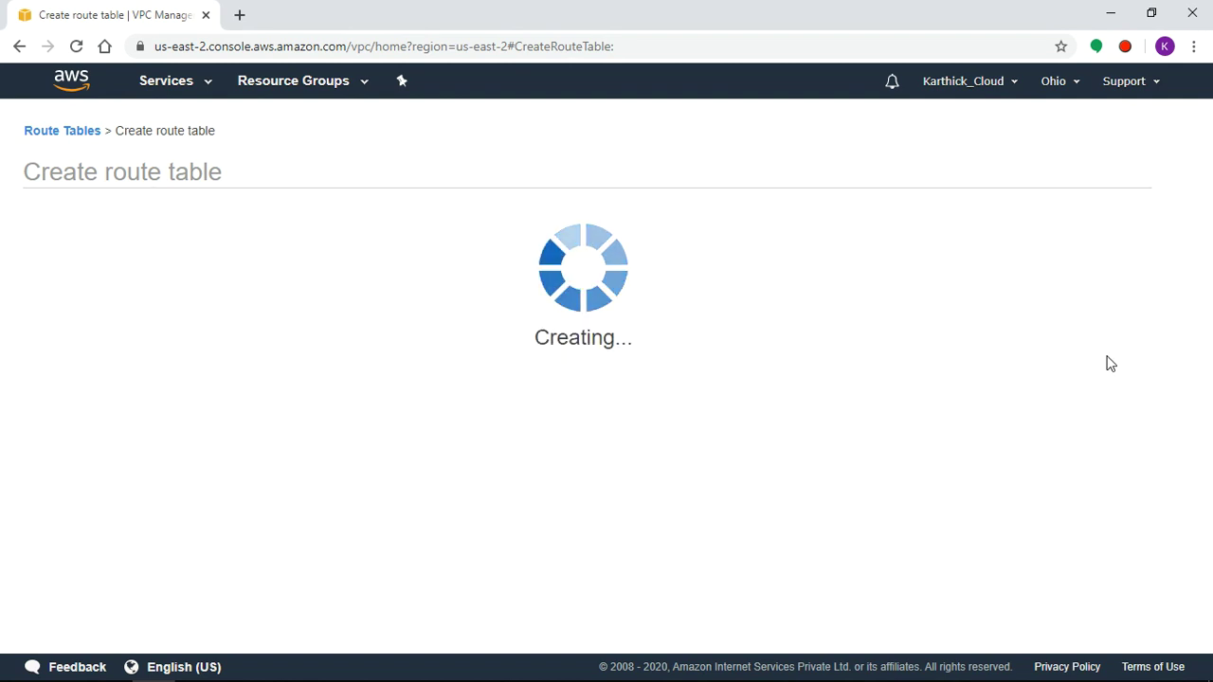
pyautogui.click(831, 330)
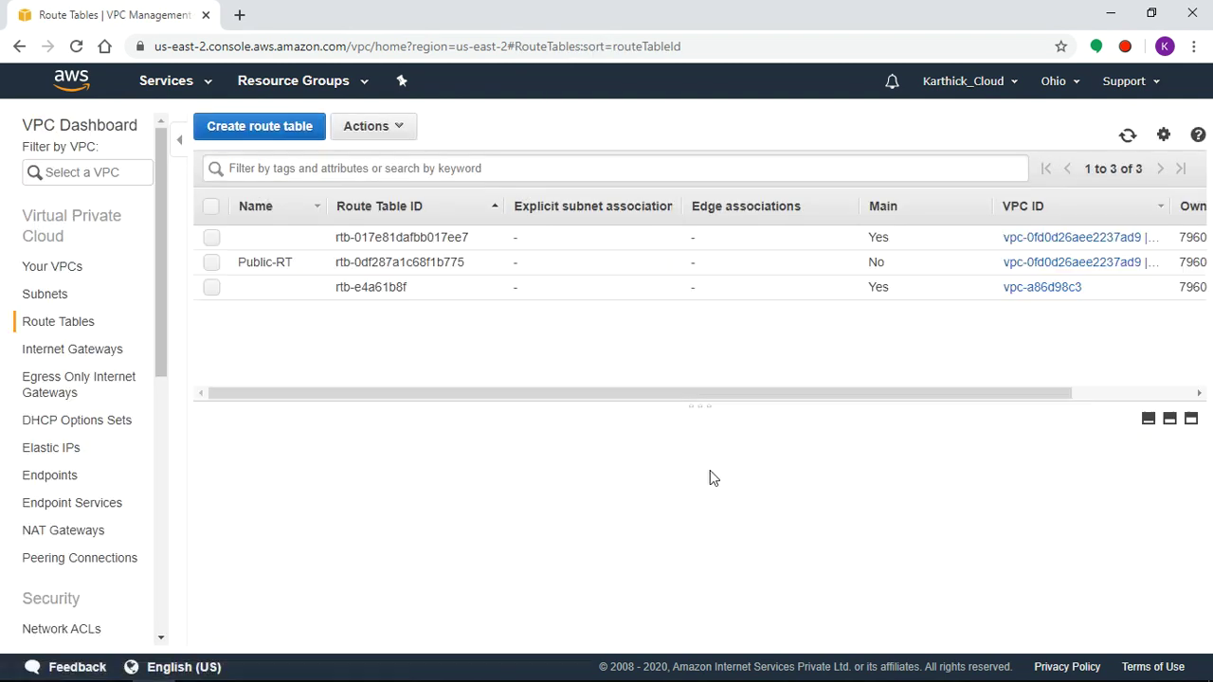
# Create another route table with the name tag Private-RT in Test-VPC
pyautogui.click(286, 132)
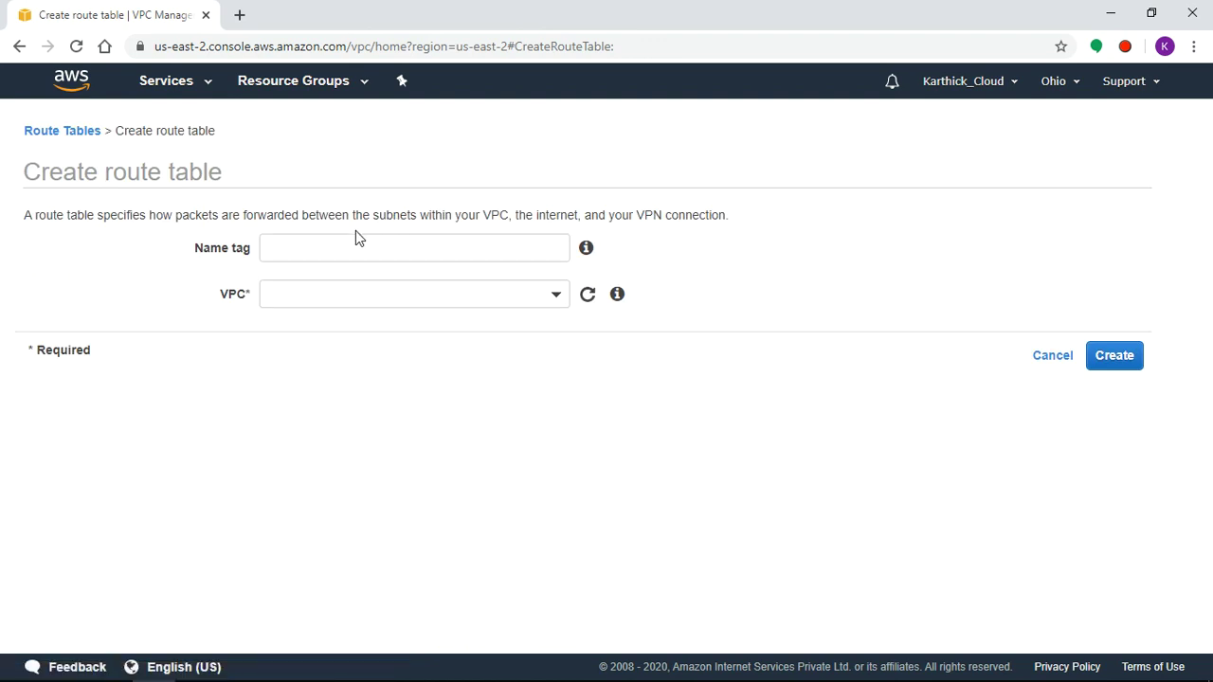
pyautogui.click(336, 249)
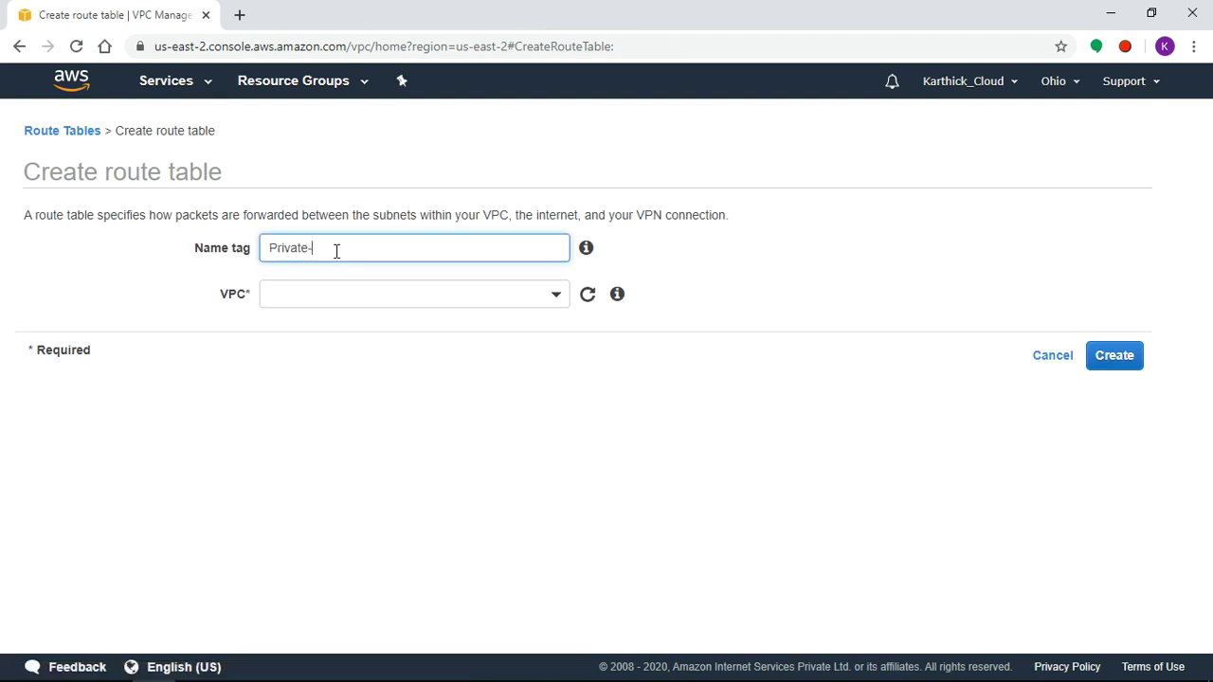
pyautogui.write('Private-RT')
pyautogui.click(395, 294)
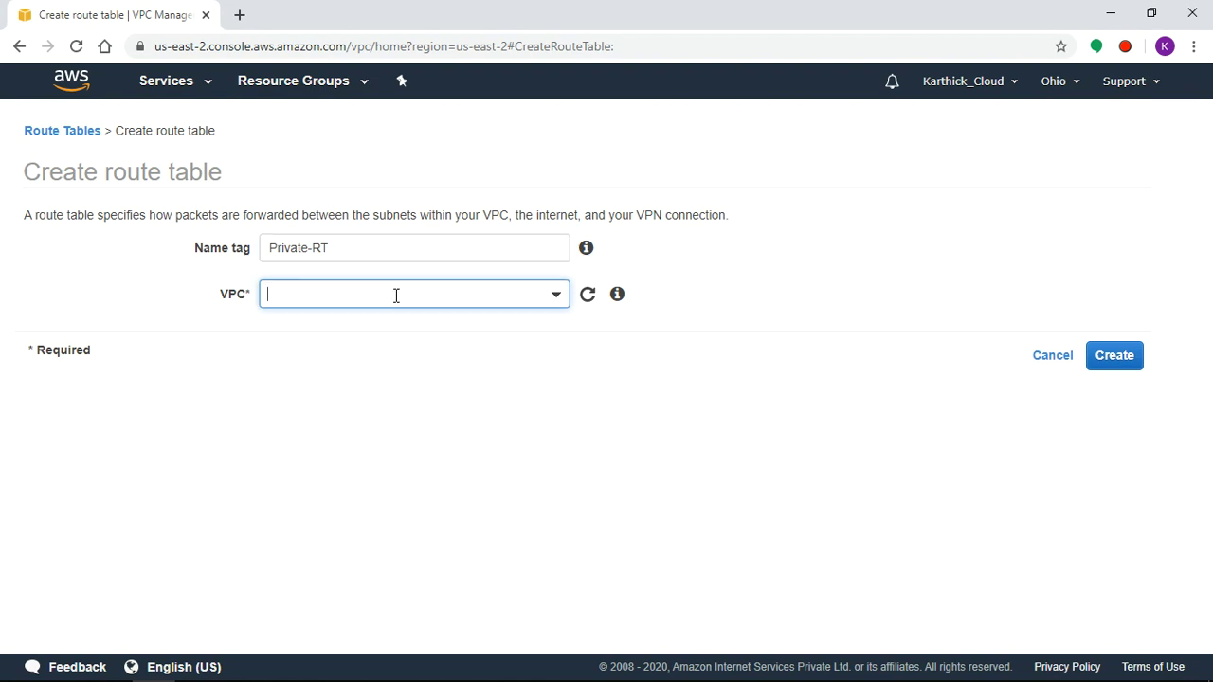
pyautogui.click(375, 368)
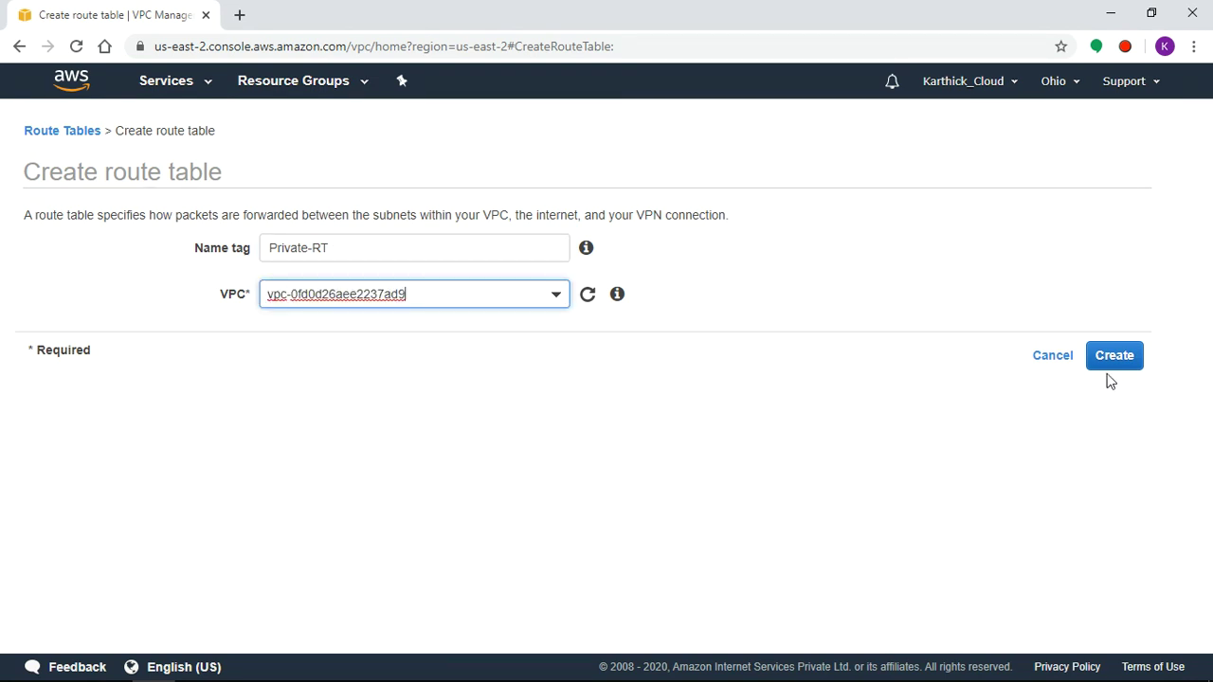
pyautogui.click(1118, 358)
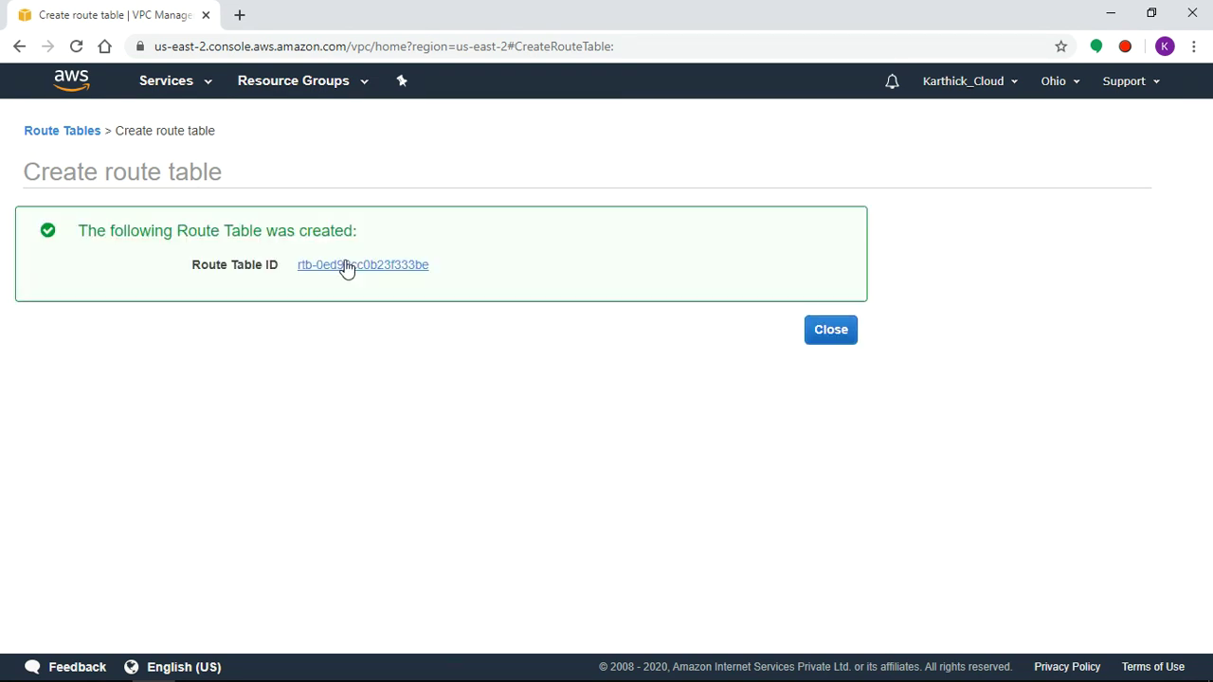
# Create an internet gateway with the name tag Test-IGW and return to the internet gateway list
pyautogui.click(838, 332)
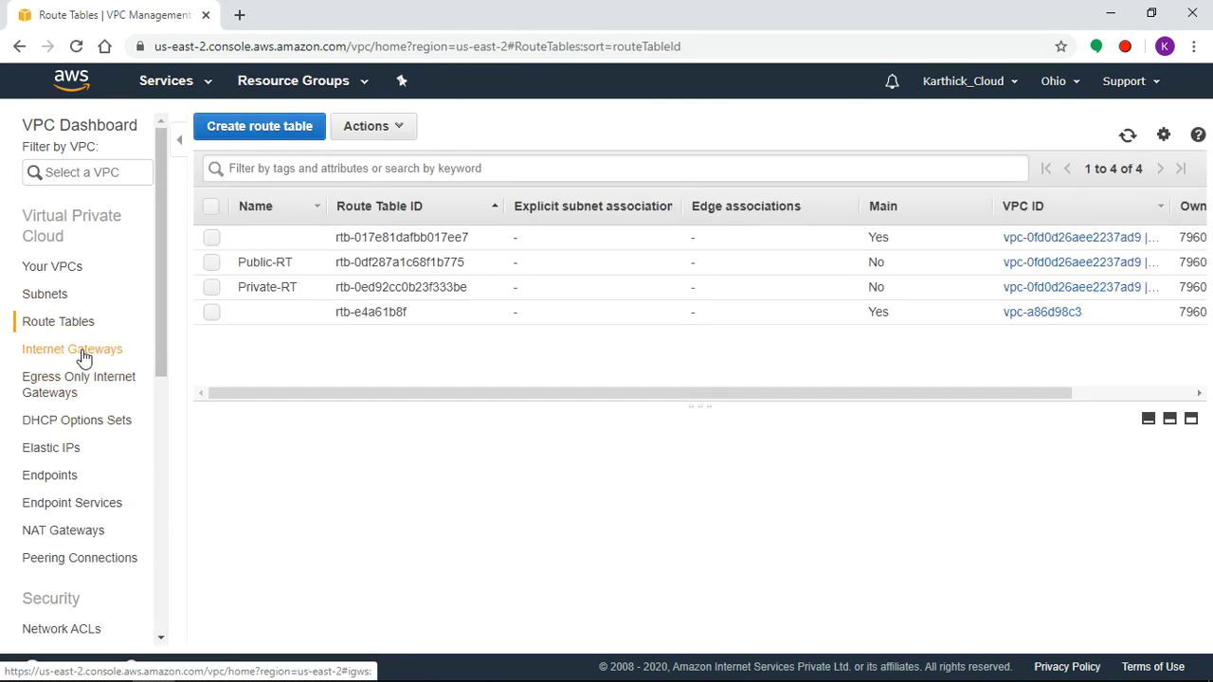
pyautogui.click(83, 356)
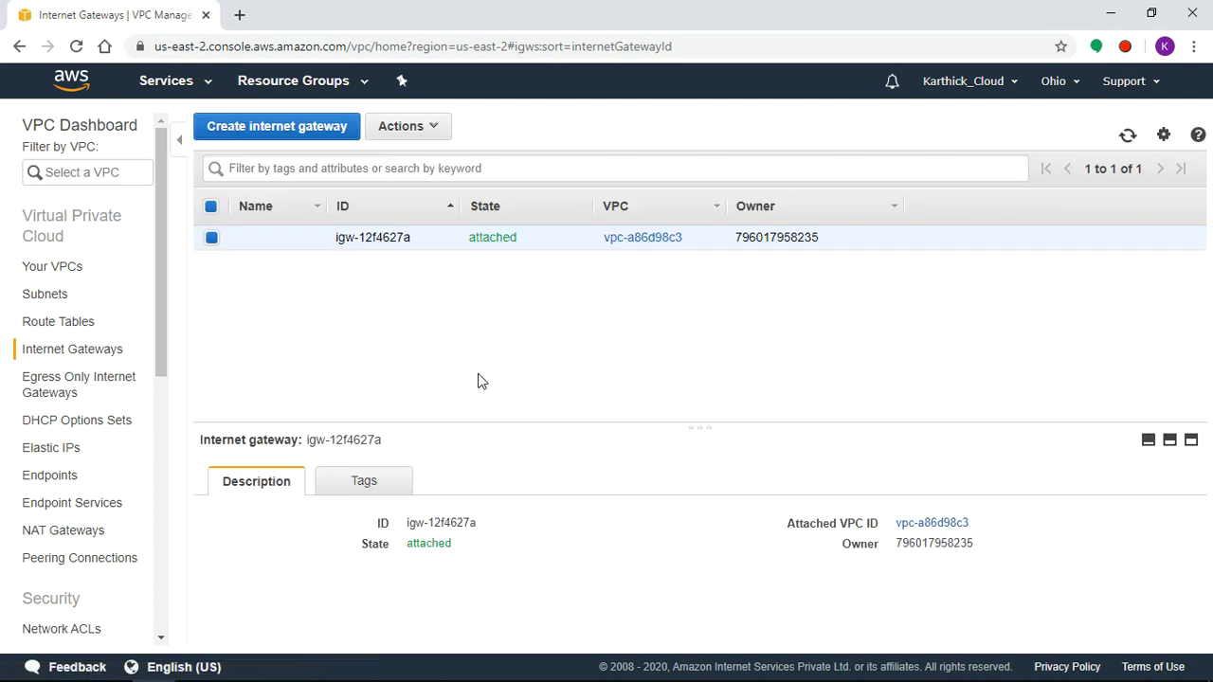
pyautogui.click(303, 132)
pyautogui.click(270, 244)
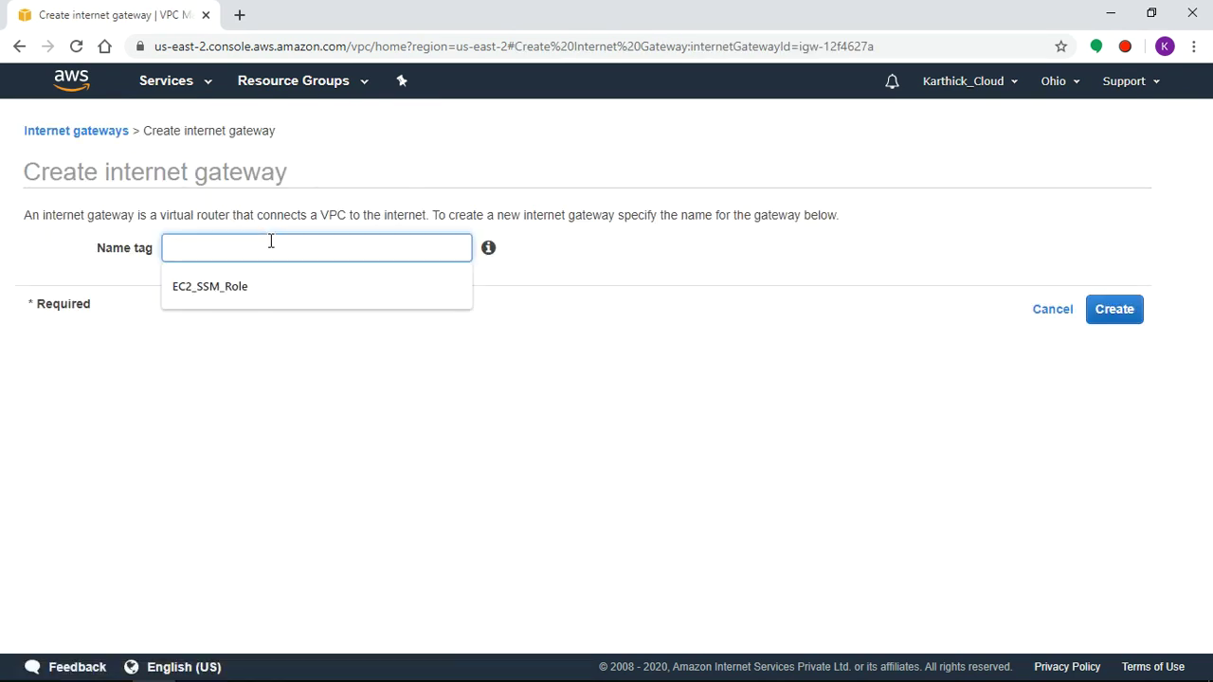
pyautogui.write('Test-IGW')
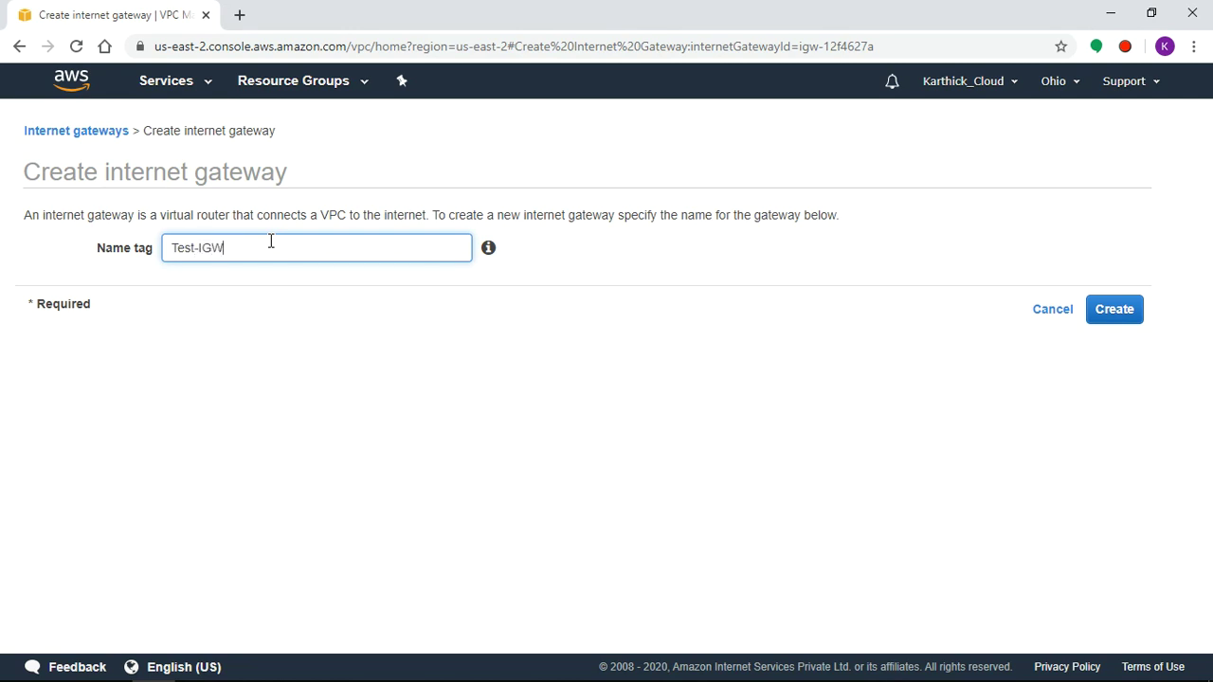
pyautogui.click(1113, 313)
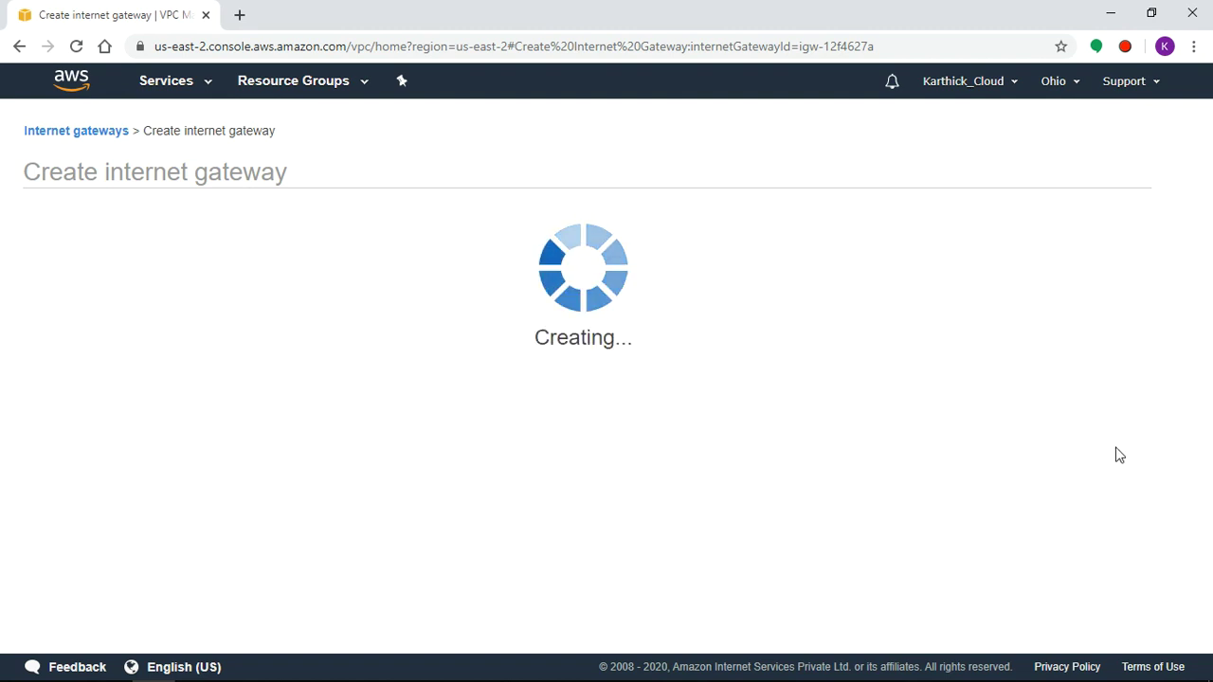
pyautogui.click(832, 337)
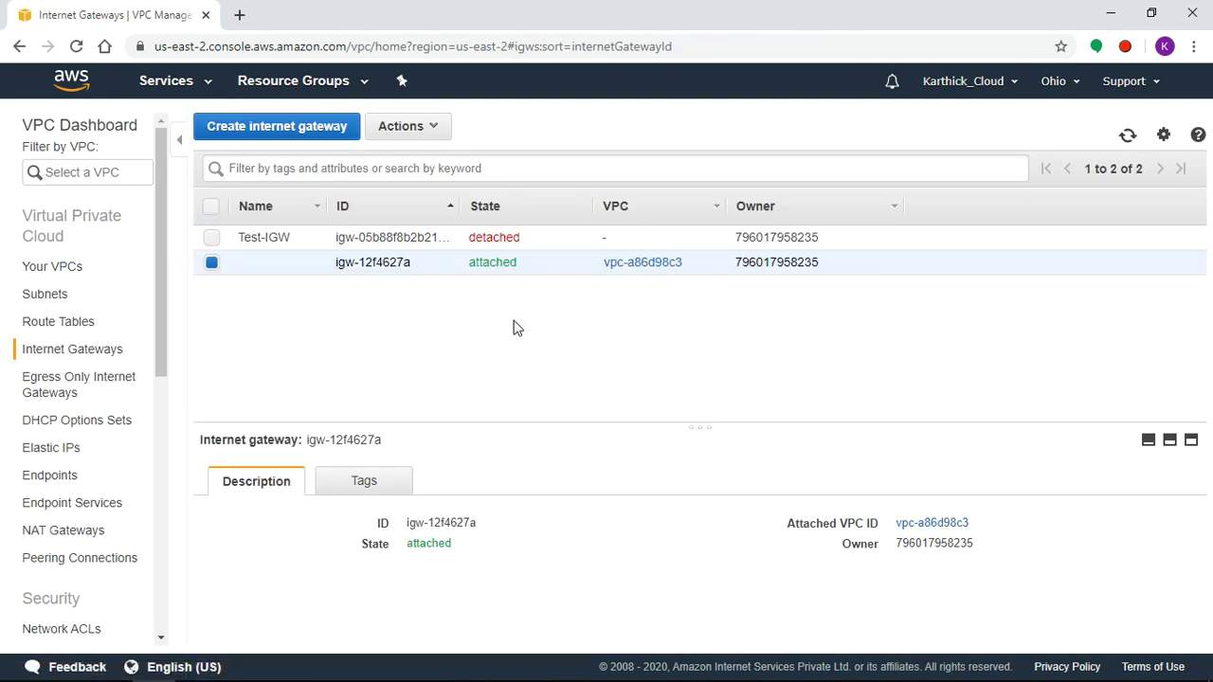
# Attach the Test-IGW internet gateway to Test-VPC
pyautogui.click(211, 238)
pyautogui.click(211, 263)
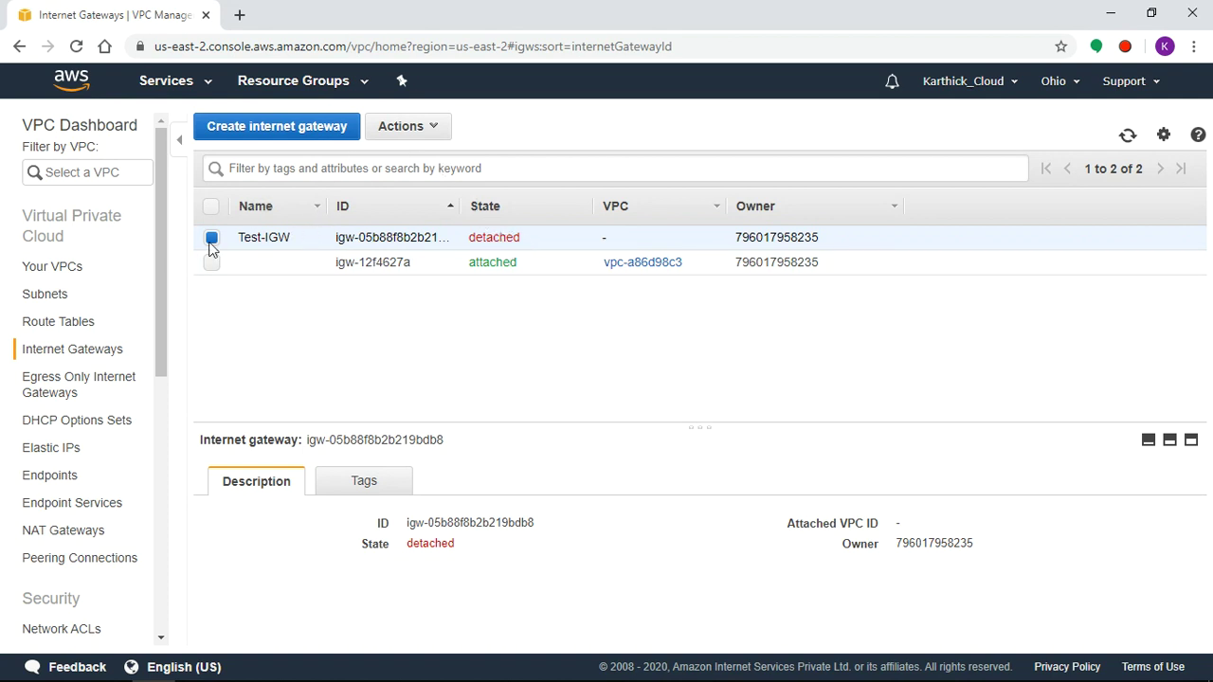
pyautogui.click(434, 132)
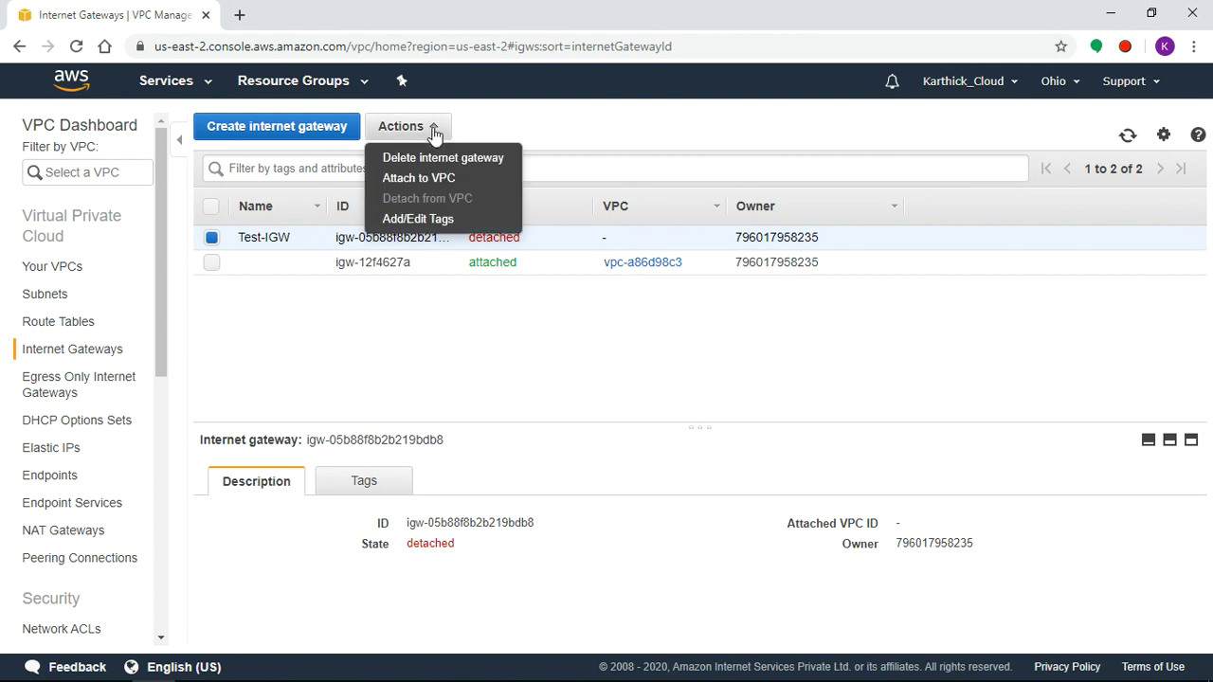
pyautogui.click(438, 178)
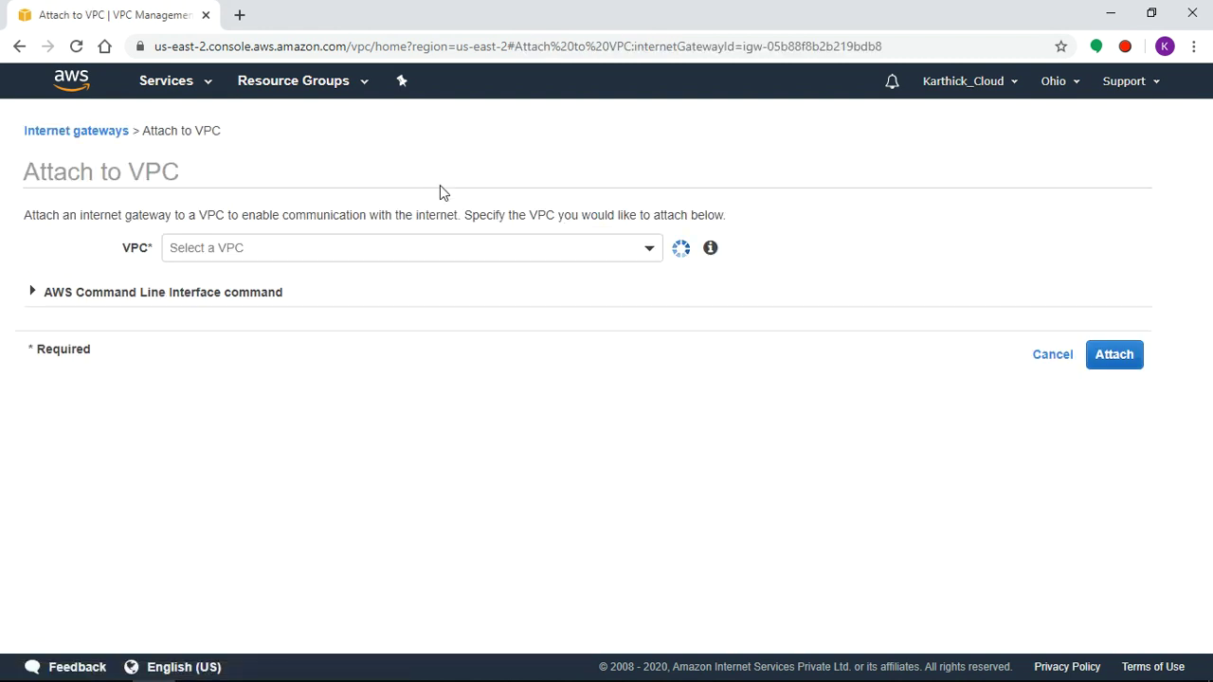
pyautogui.click(377, 247)
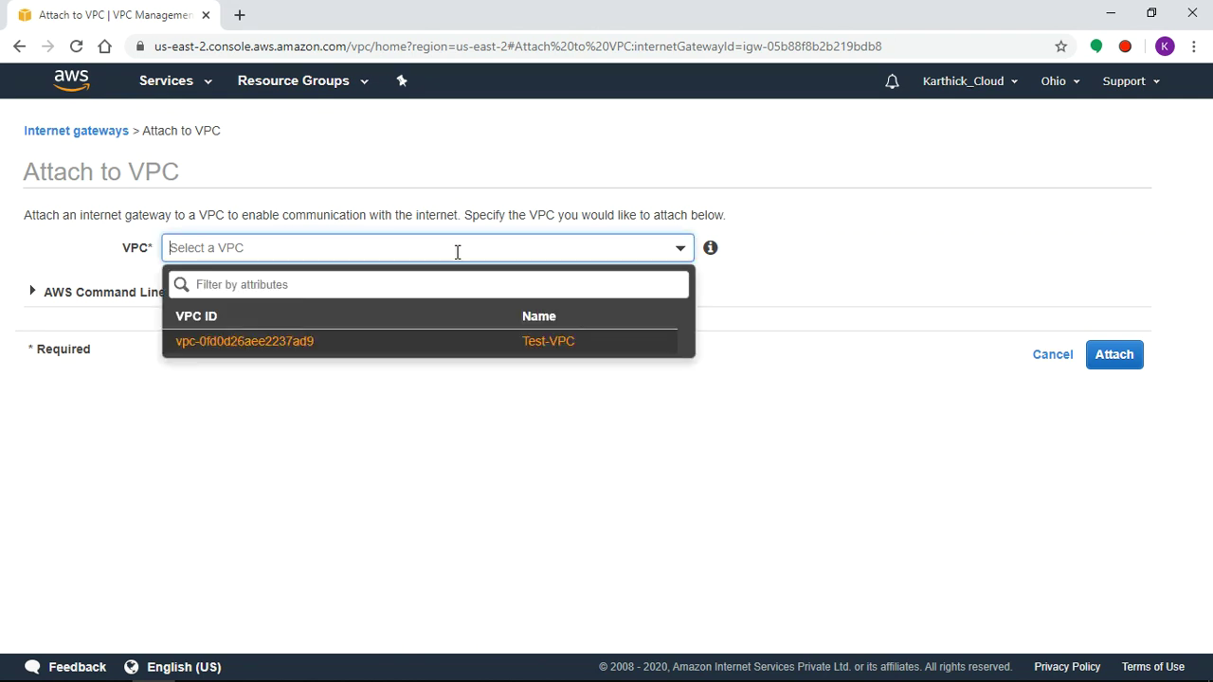
pyautogui.click(550, 352)
pyautogui.click(1122, 358)
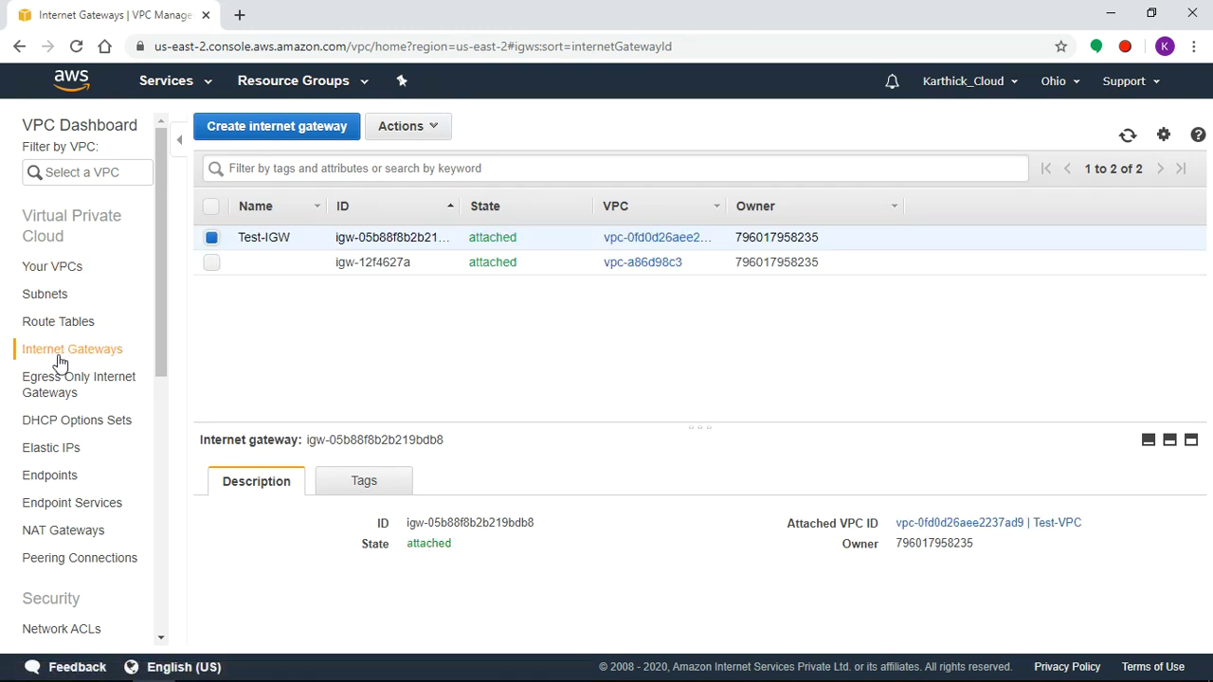
# Review the details of Test-VPC, the subnet list and the network diagram in VPC.JPG
pyautogui.click(41, 271)
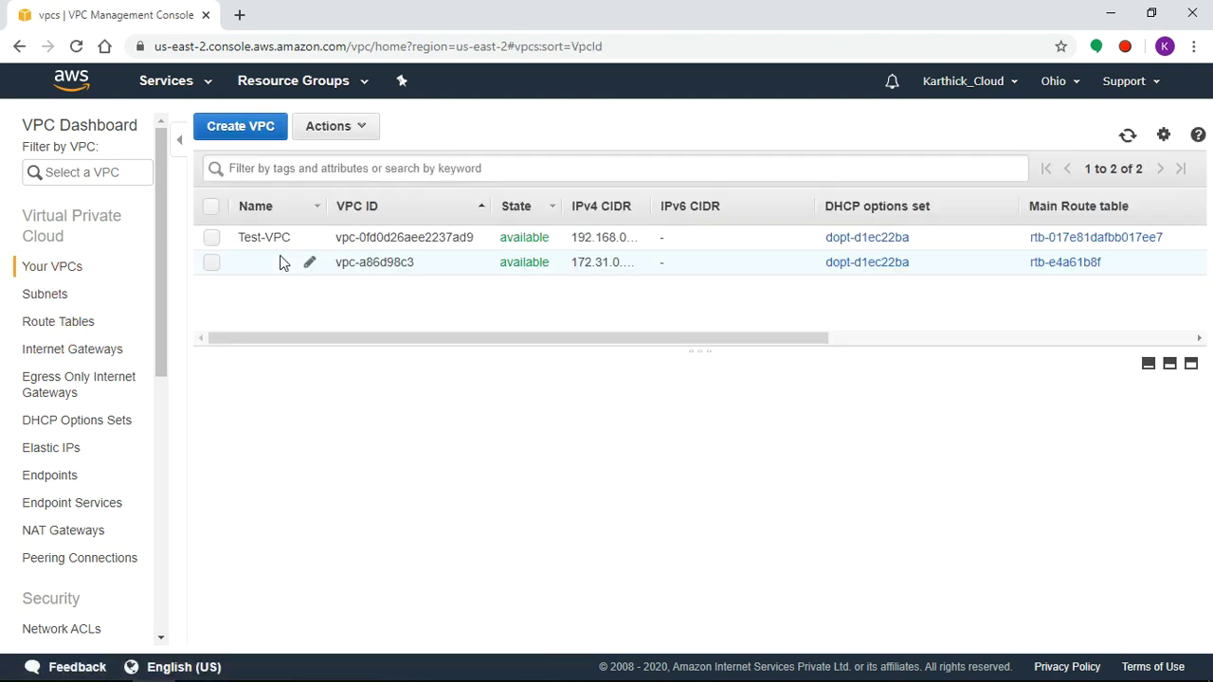
pyautogui.click(214, 237)
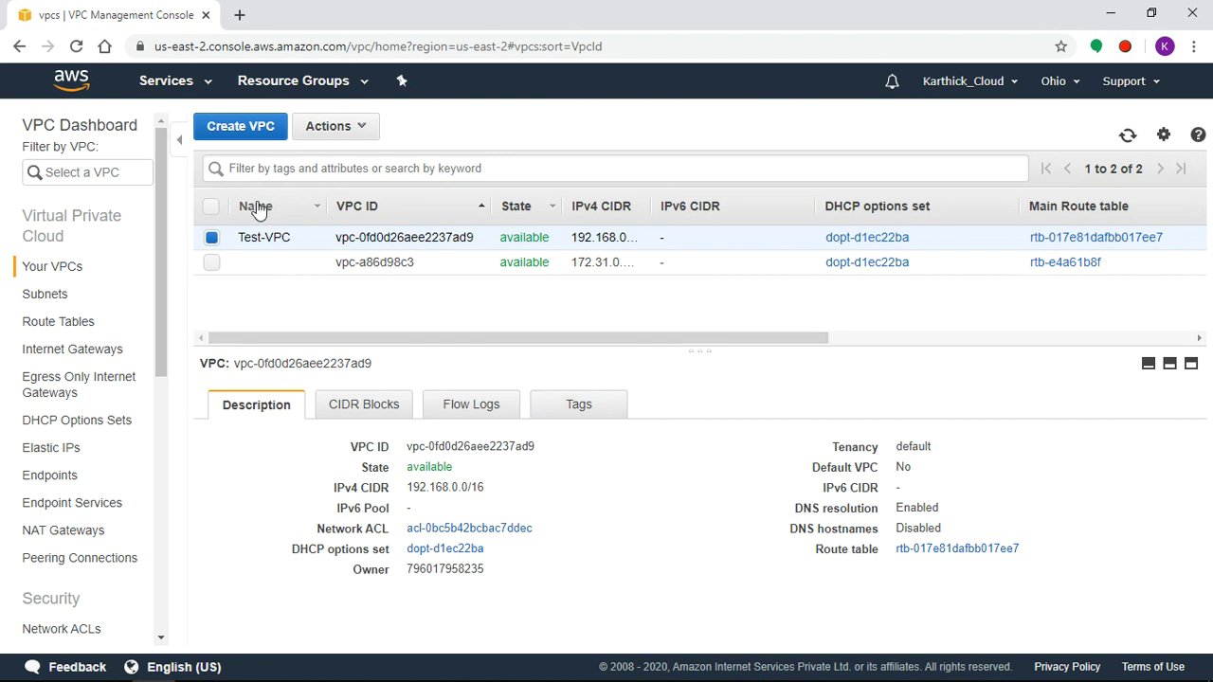
pyautogui.click(65, 301)
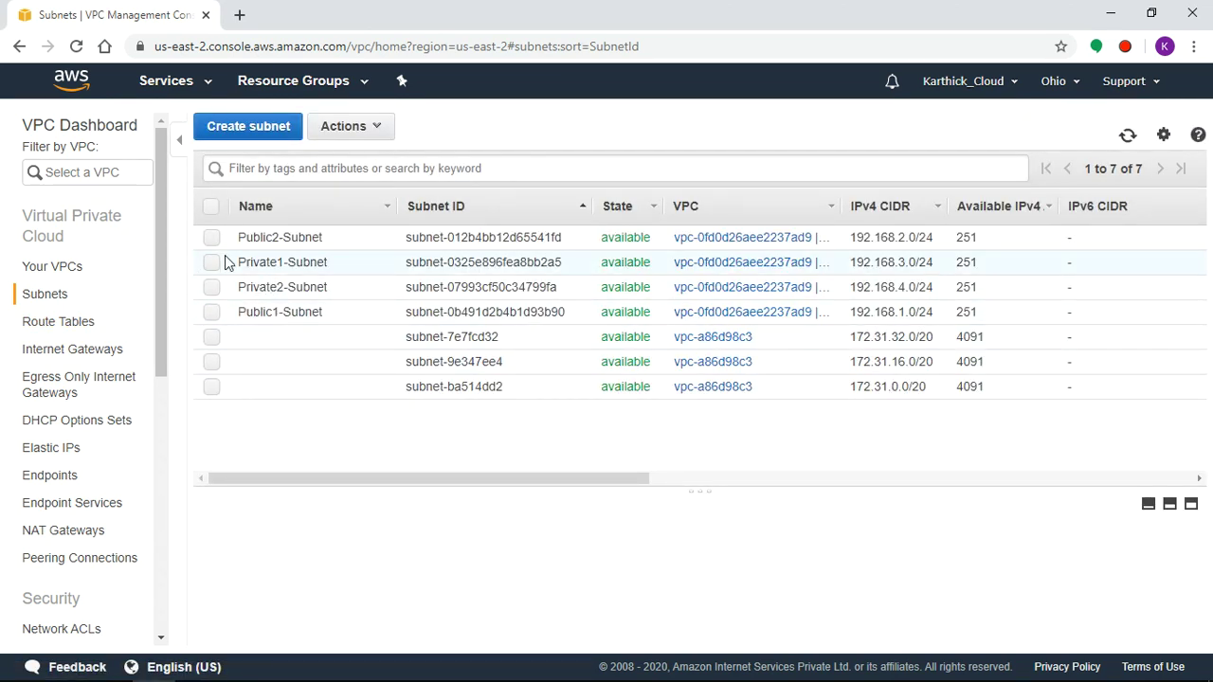
pyautogui.click(283, 665)
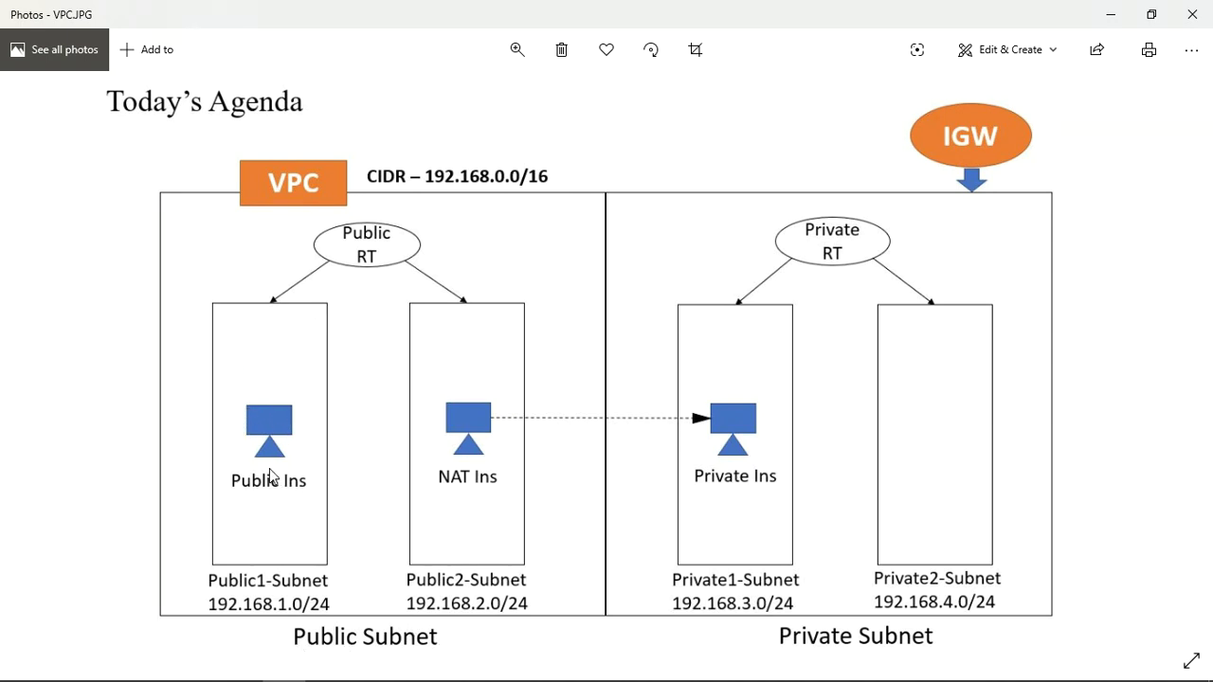
pyautogui.click(1112, 17)
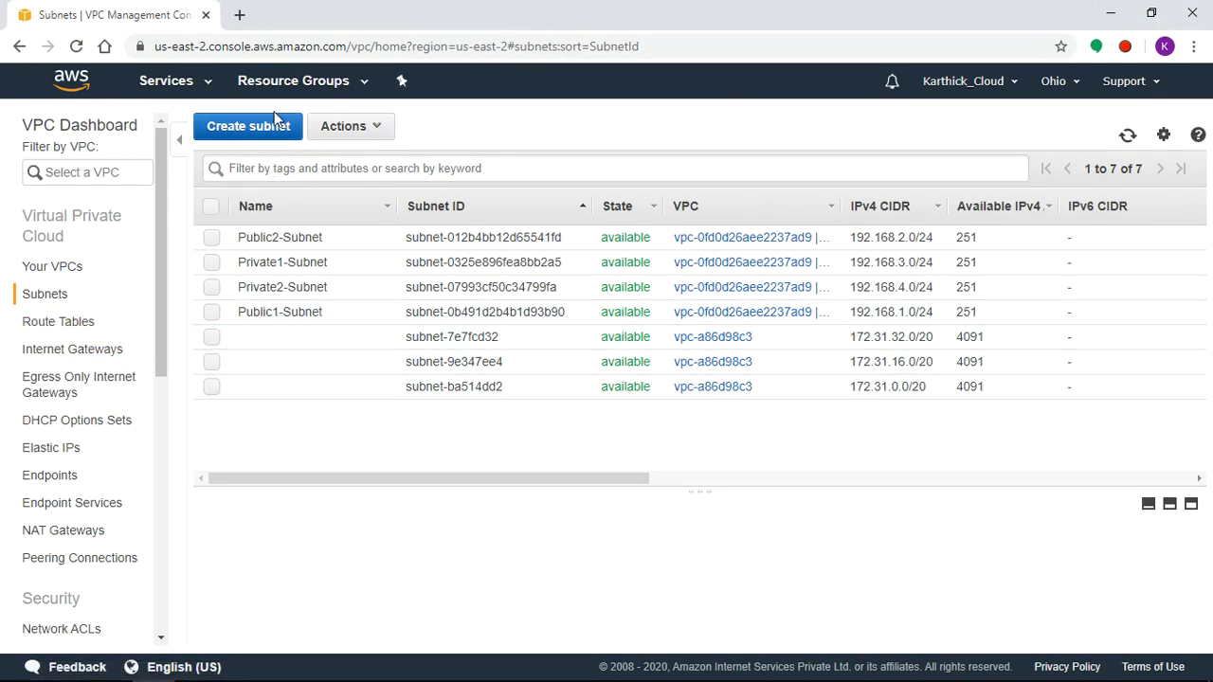
# Open the EC2 console in a new browser tab and show its instances list
pyautogui.click(206, 83)
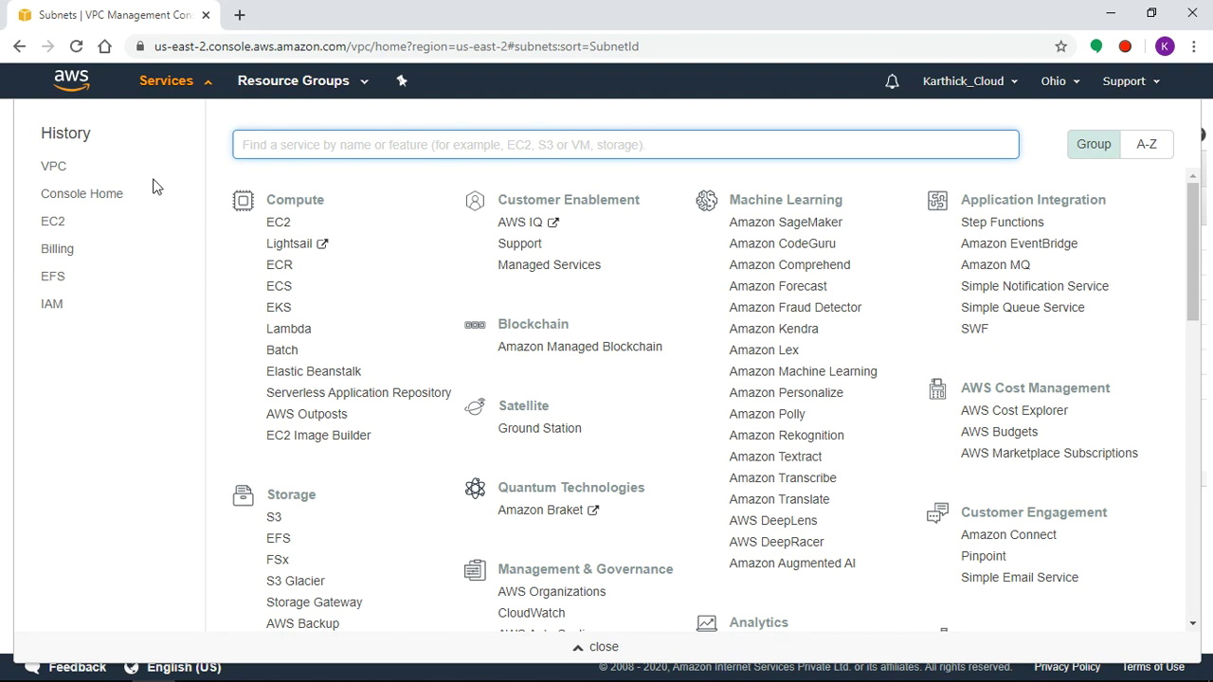
pyautogui.rightClick(55, 227)
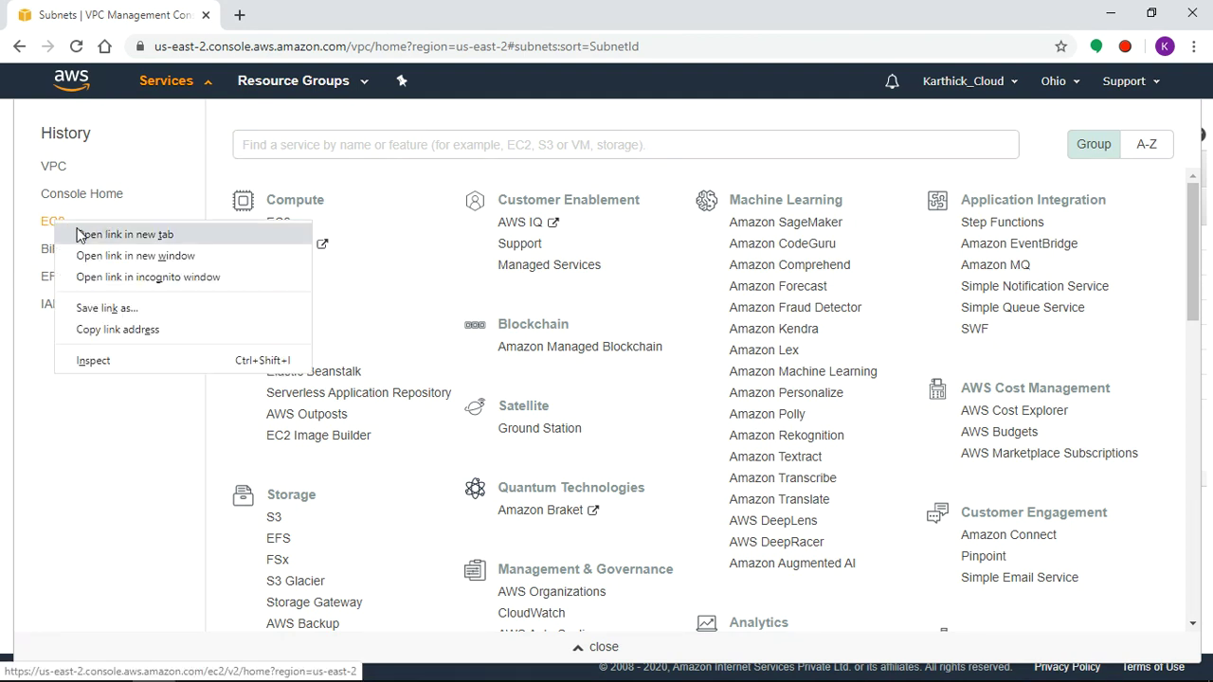
pyautogui.click(90, 236)
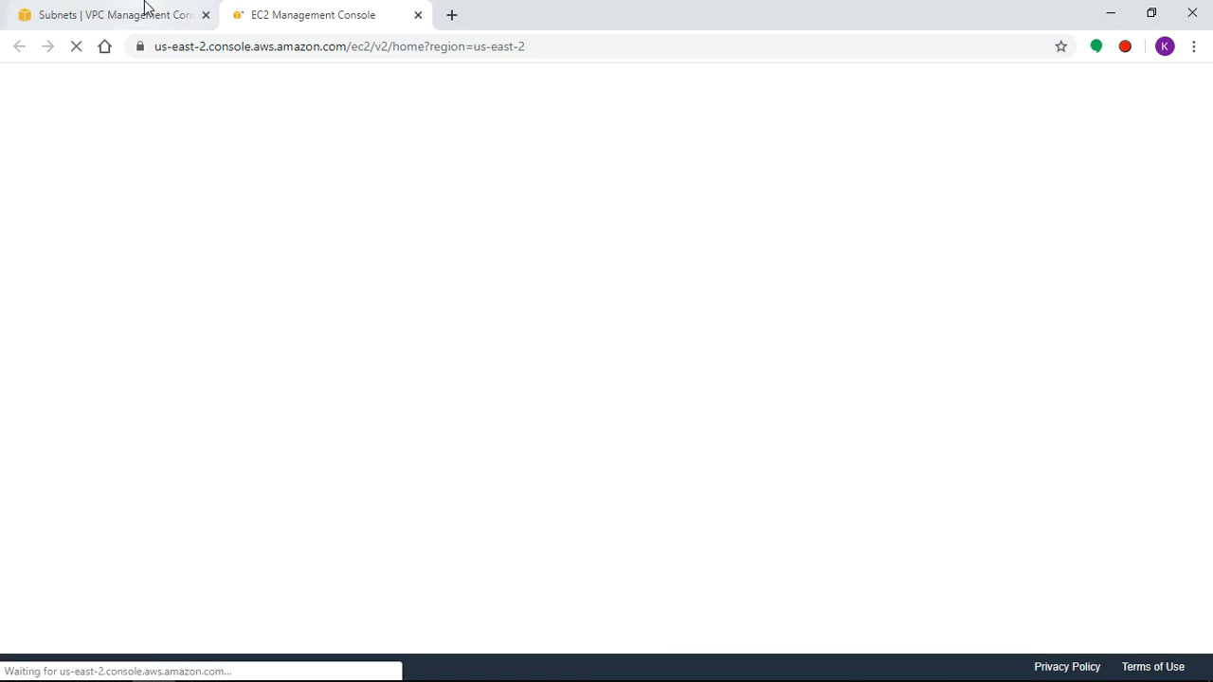
pyautogui.click(142, 13)
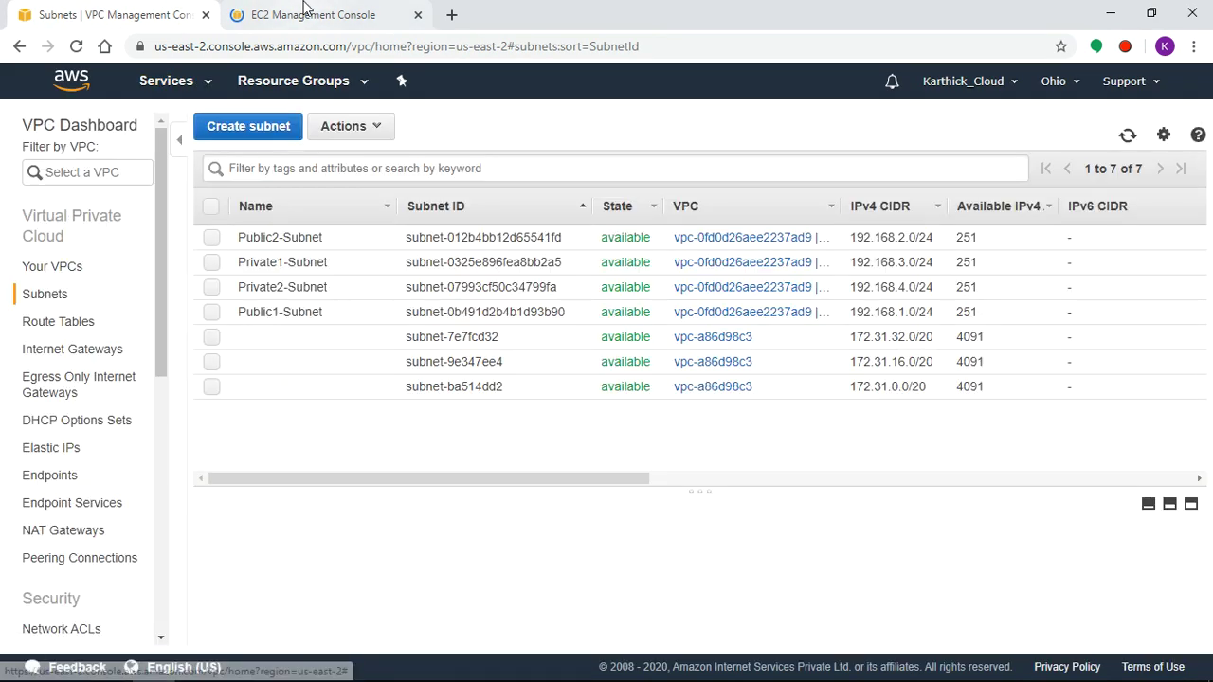
pyautogui.click(312, 14)
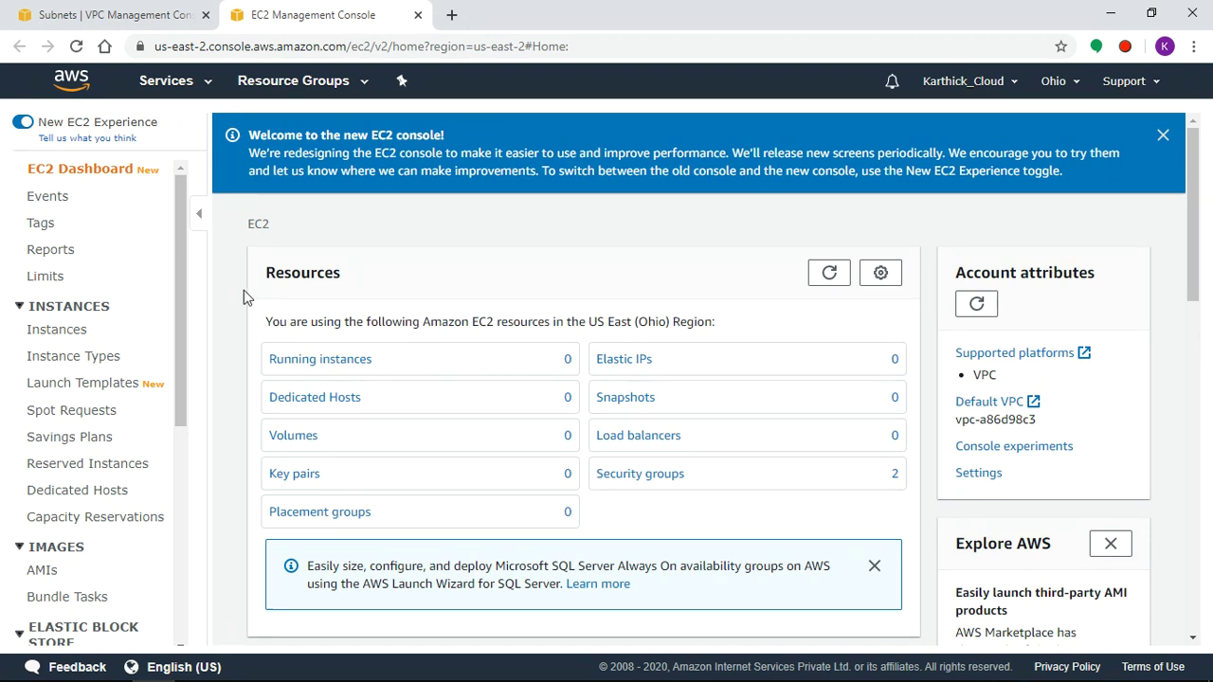
pyautogui.click(76, 332)
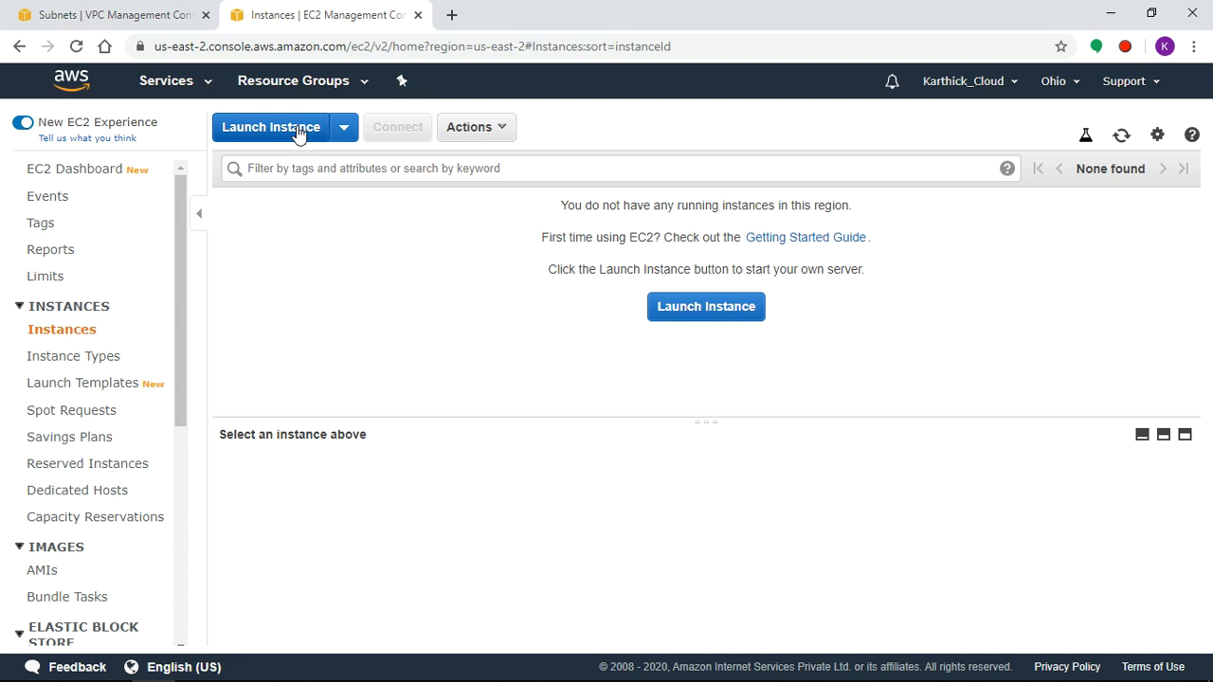
# Start launching an instance from the 64-bit (x86) Amazon Linux 2 AMI with the t2.micro type and proceed to the instance details
pyautogui.click(297, 134)
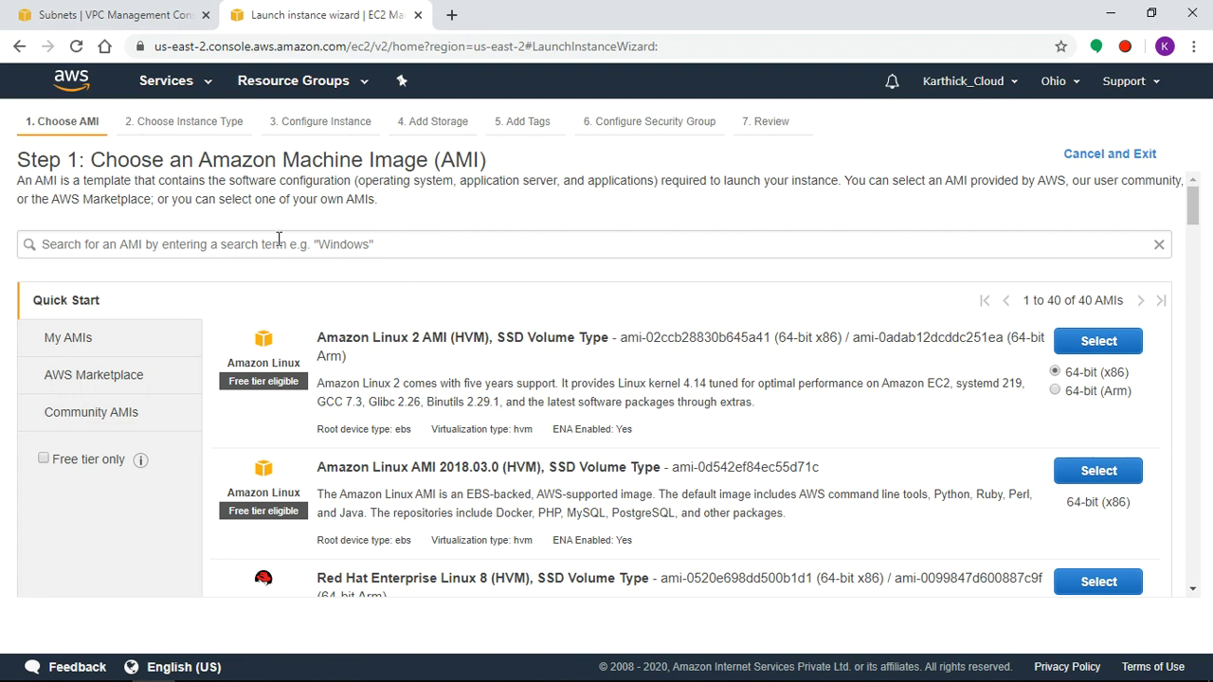
pyautogui.click(1119, 349)
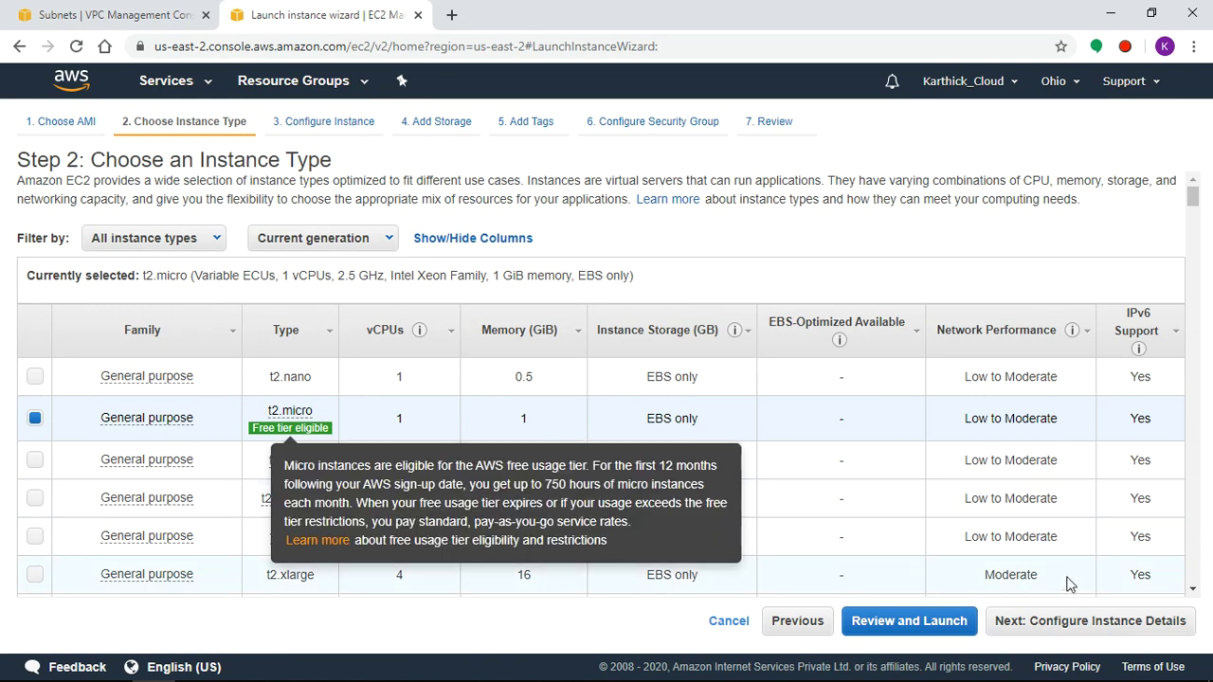
pyautogui.click(1045, 629)
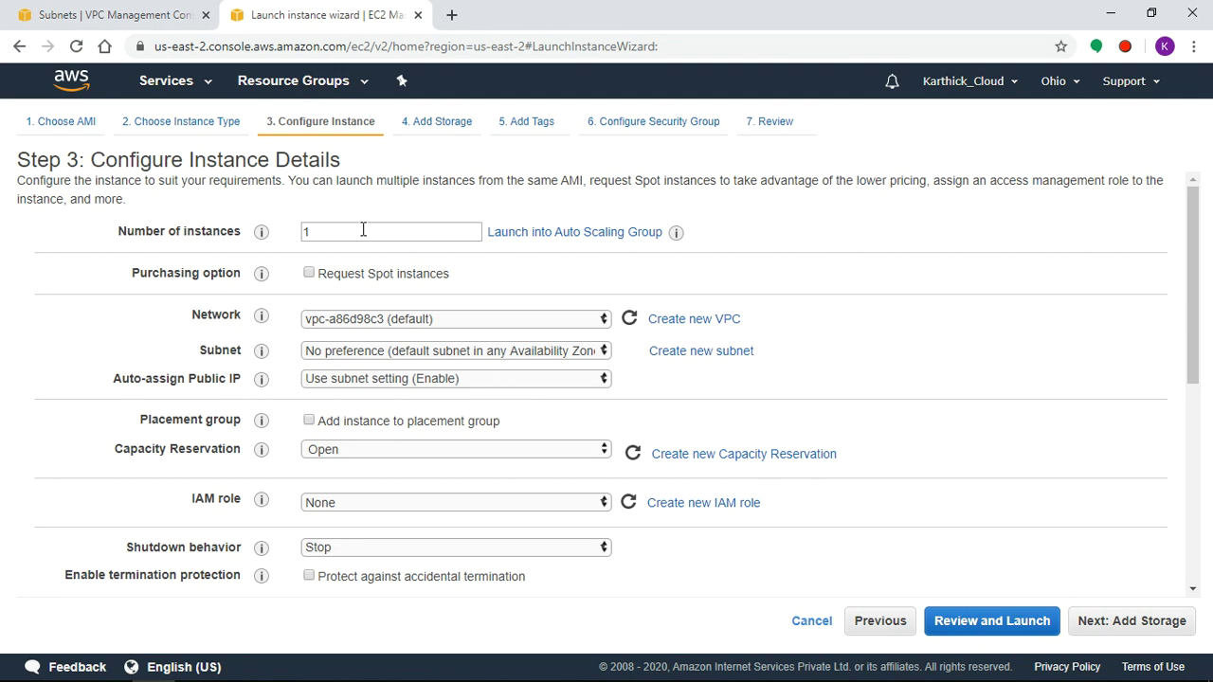
# Keep the number of instances at 1 and set the instance's network to Test-VPC
pyautogui.doubleClick(363, 230)
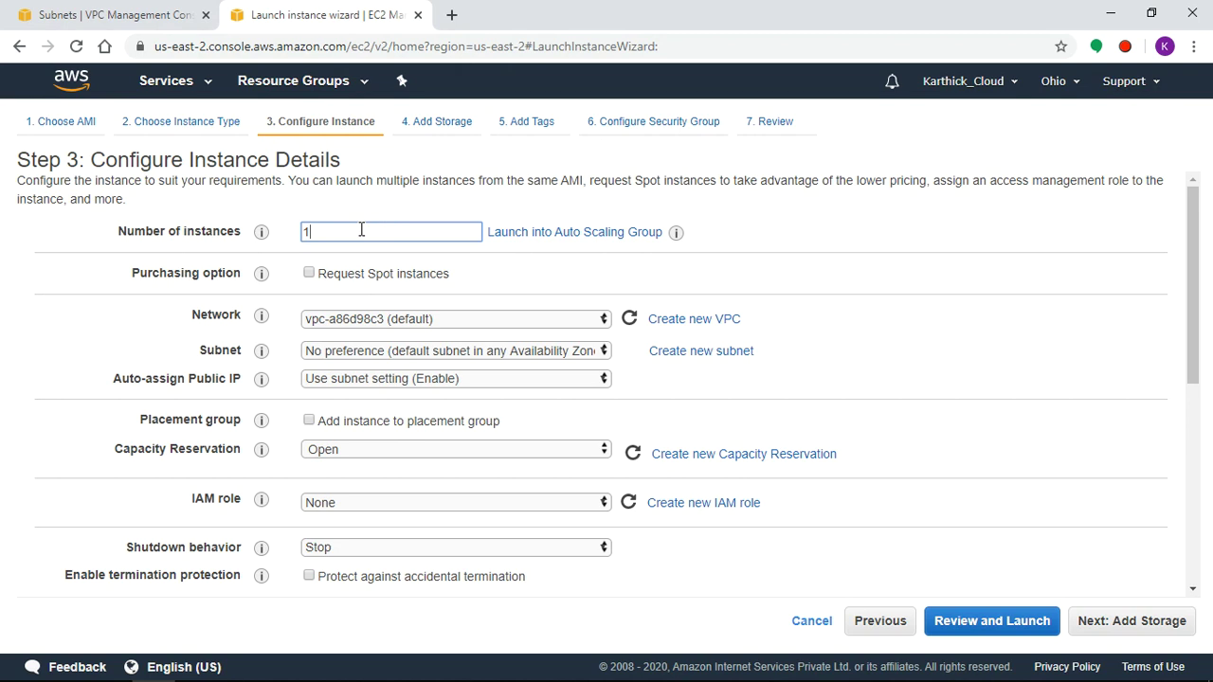
pyautogui.click(474, 322)
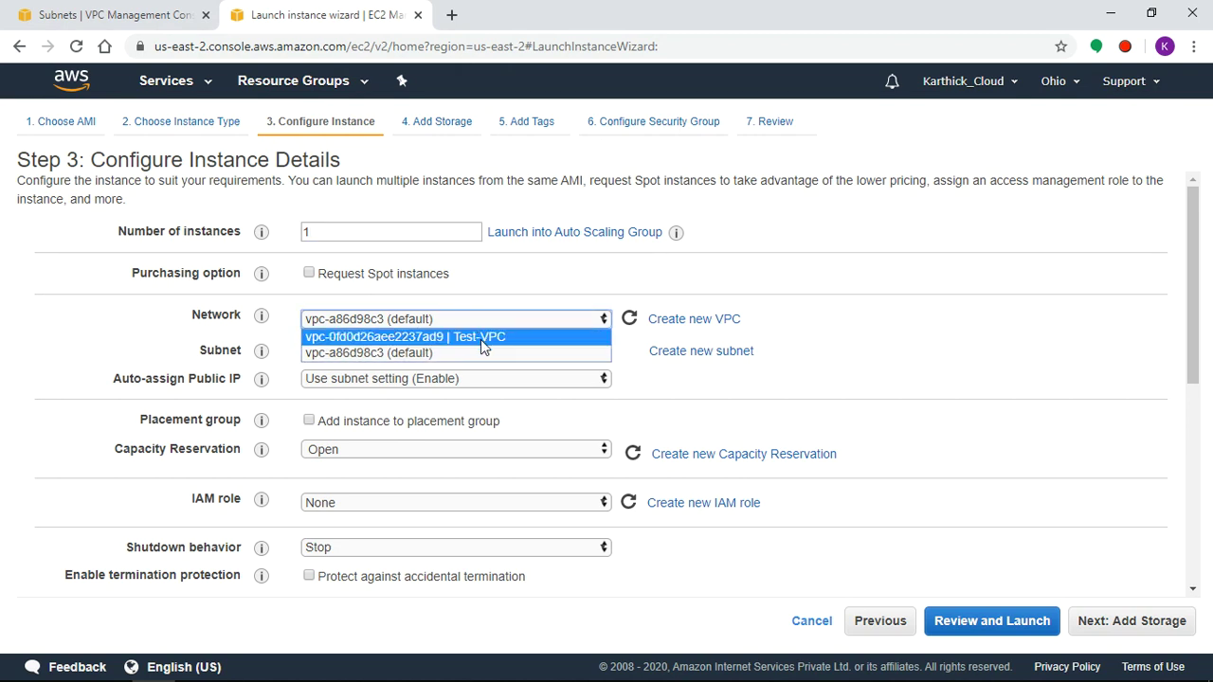
pyautogui.click(480, 339)
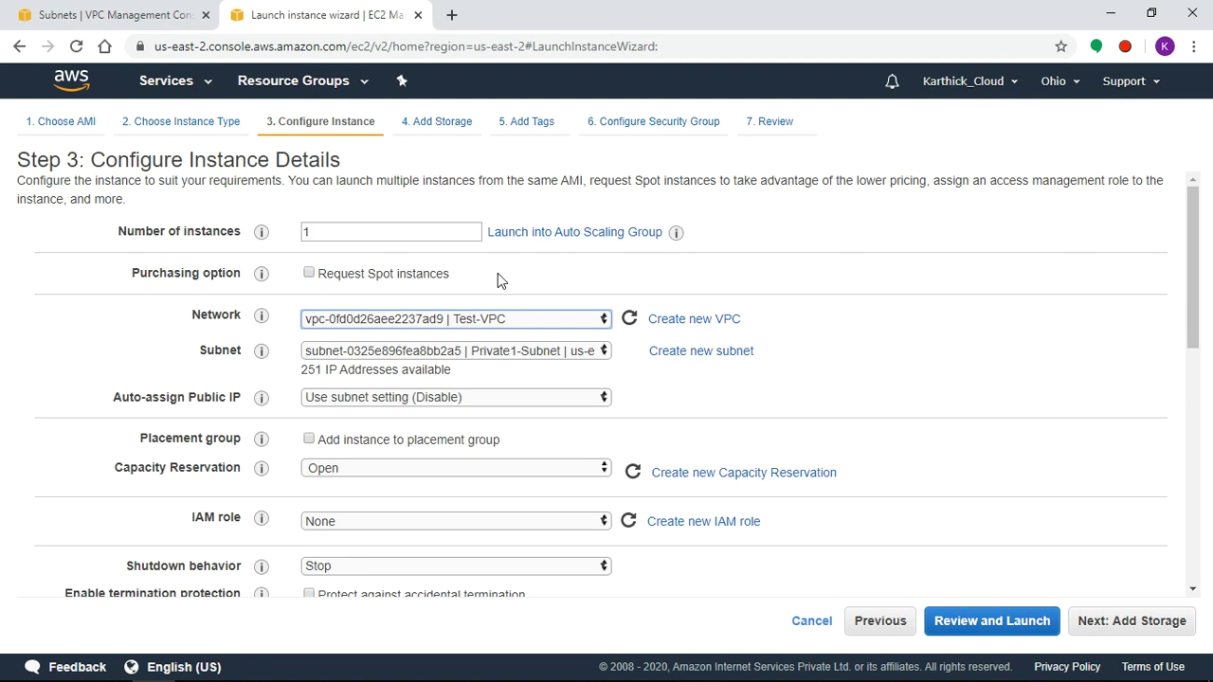
# Following the network diagram, place the instance in Public1-Subnet in us-east-2a and set Auto-assign Public IP to Enable
pyautogui.click(560, 356)
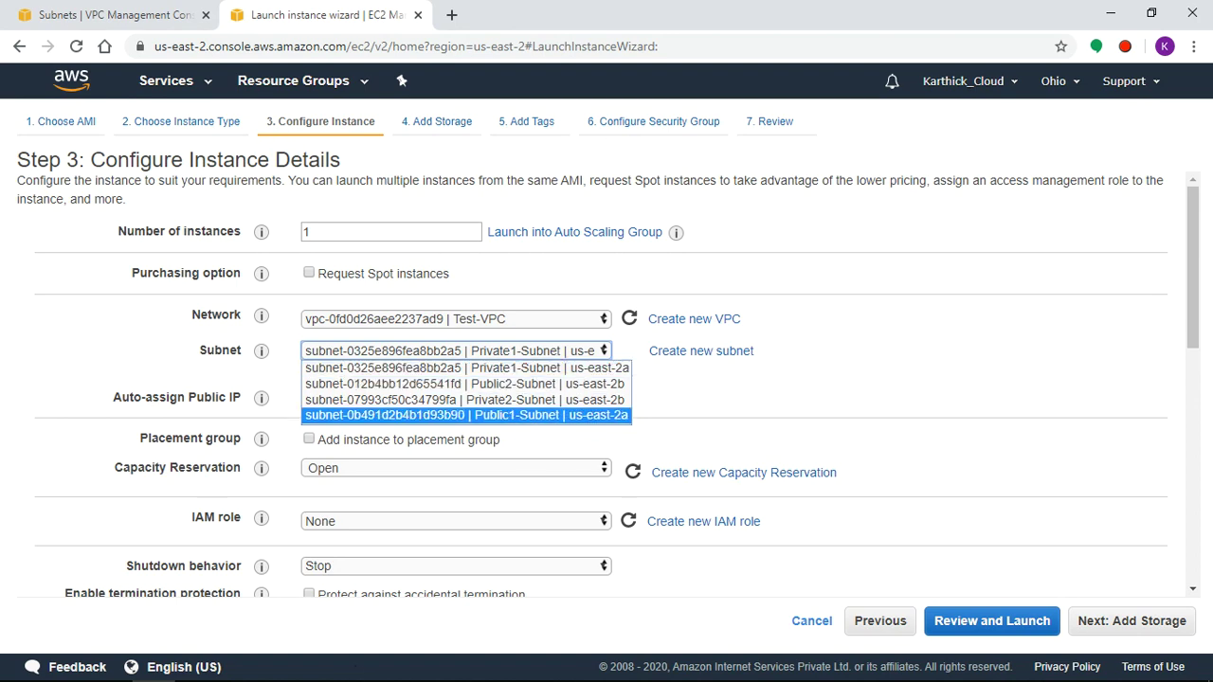
pyautogui.click(284, 663)
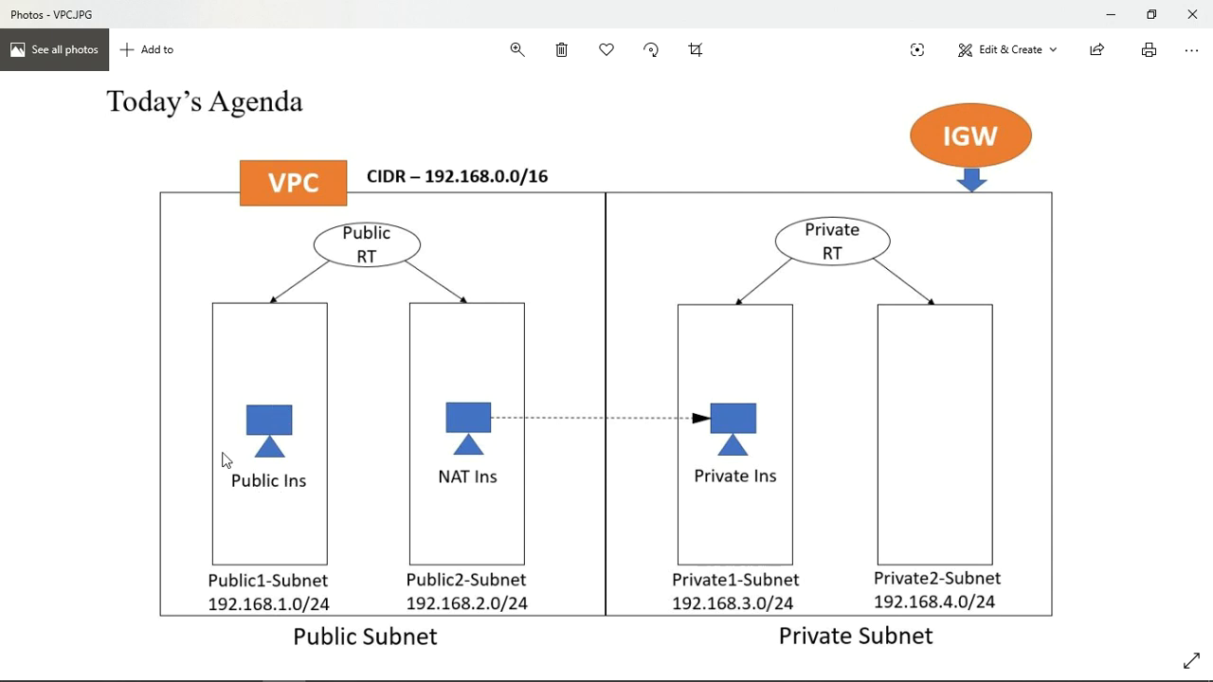
pyautogui.click(1111, 14)
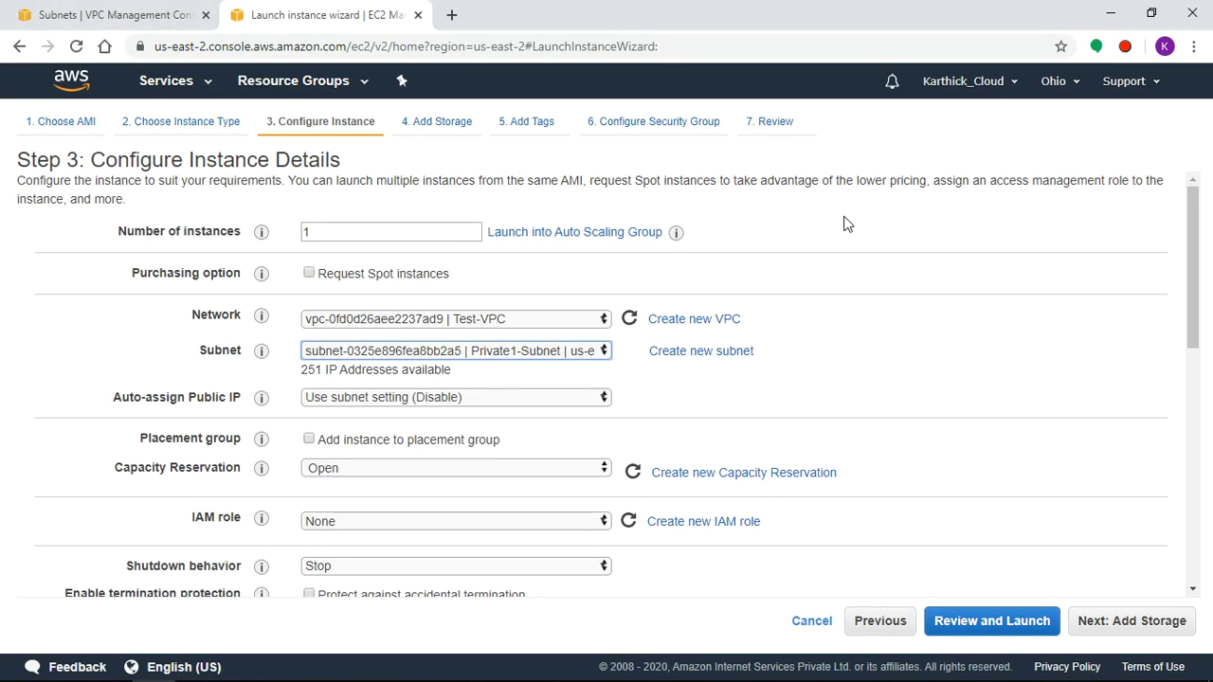
pyautogui.click(566, 351)
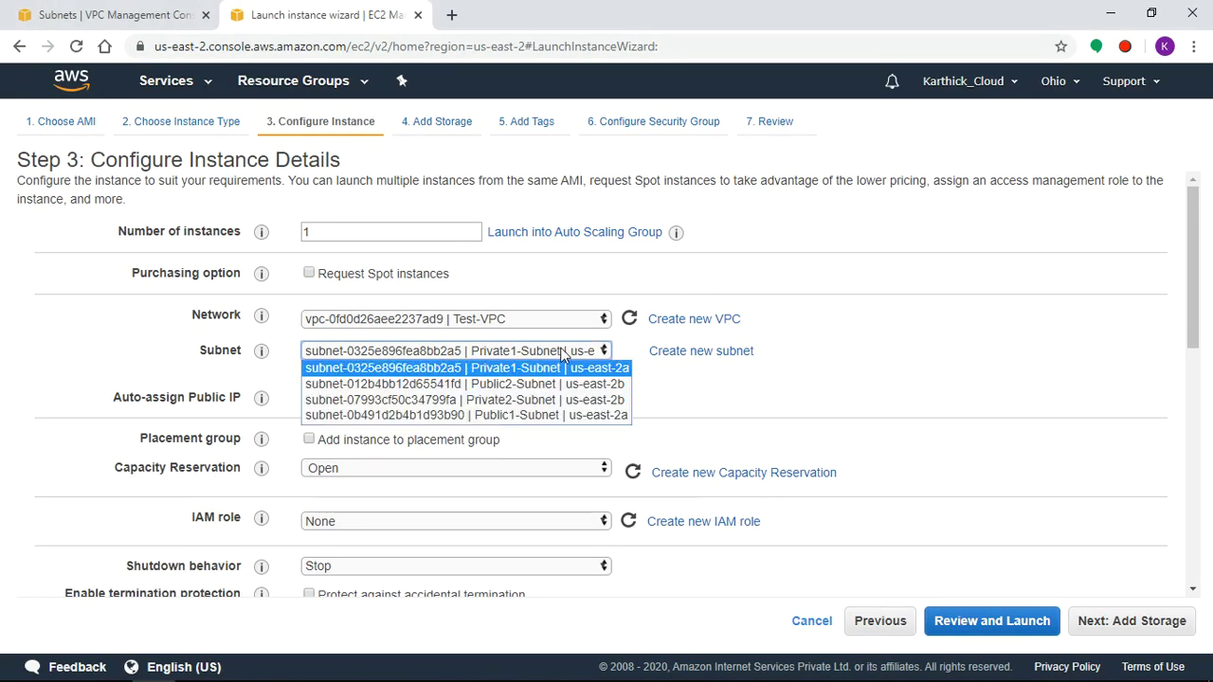
pyautogui.click(521, 414)
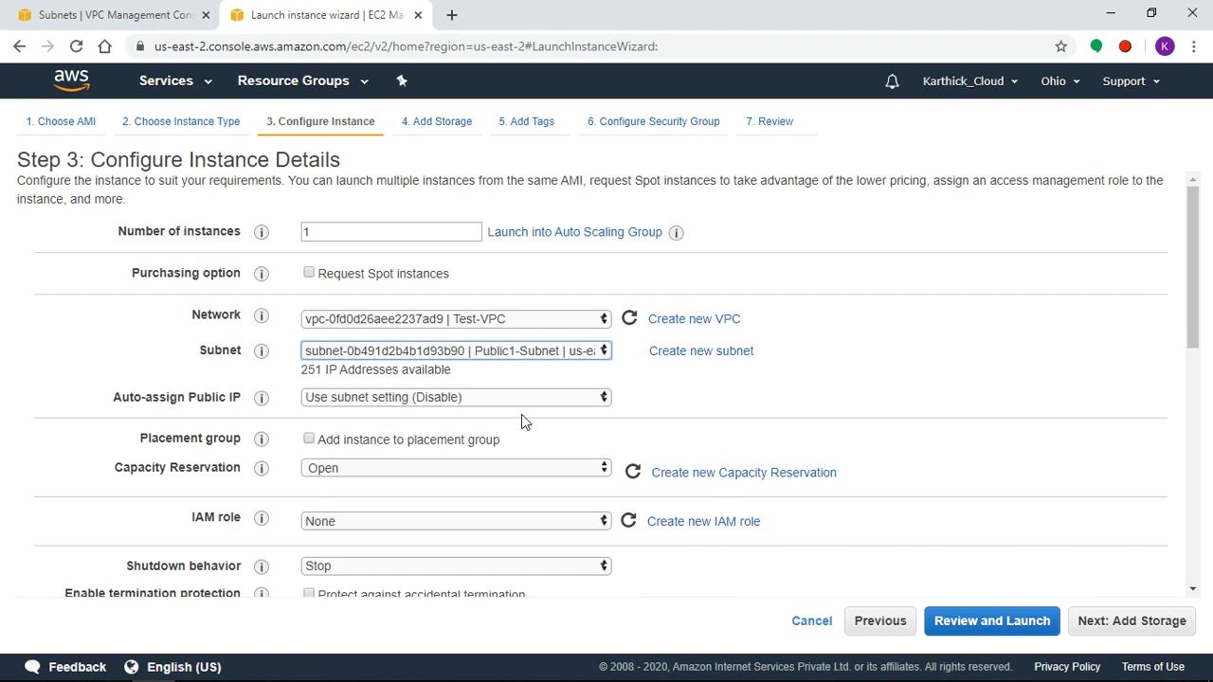
pyautogui.click(442, 399)
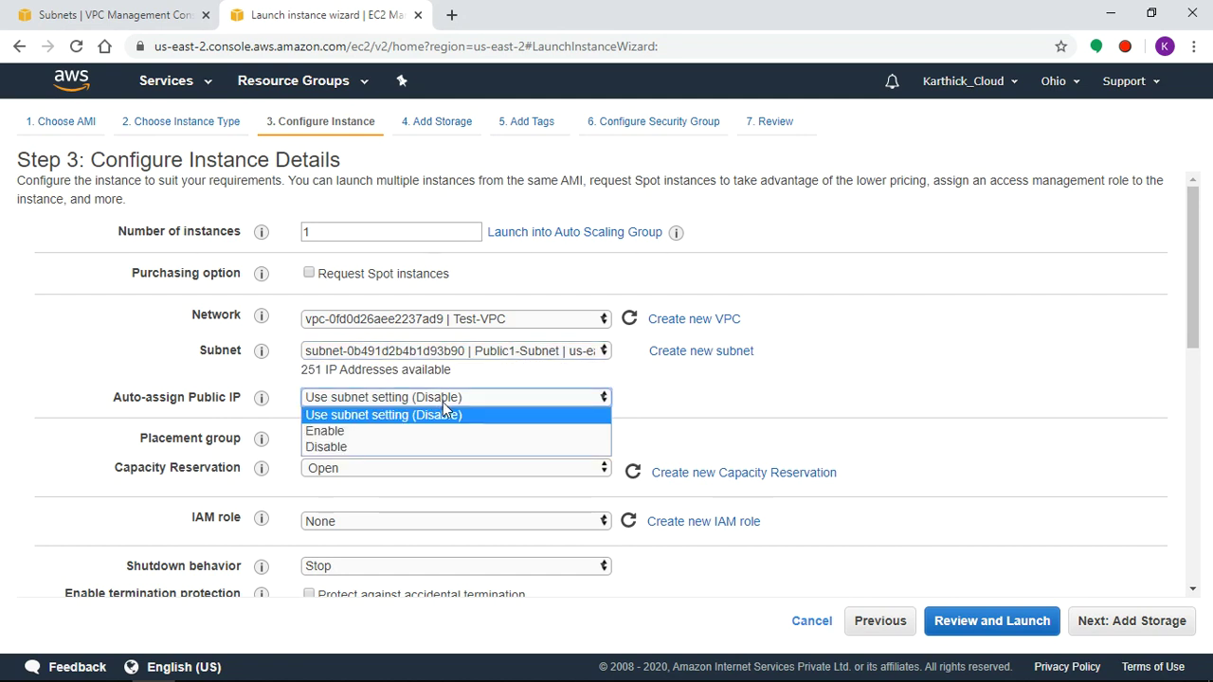
pyautogui.click(374, 431)
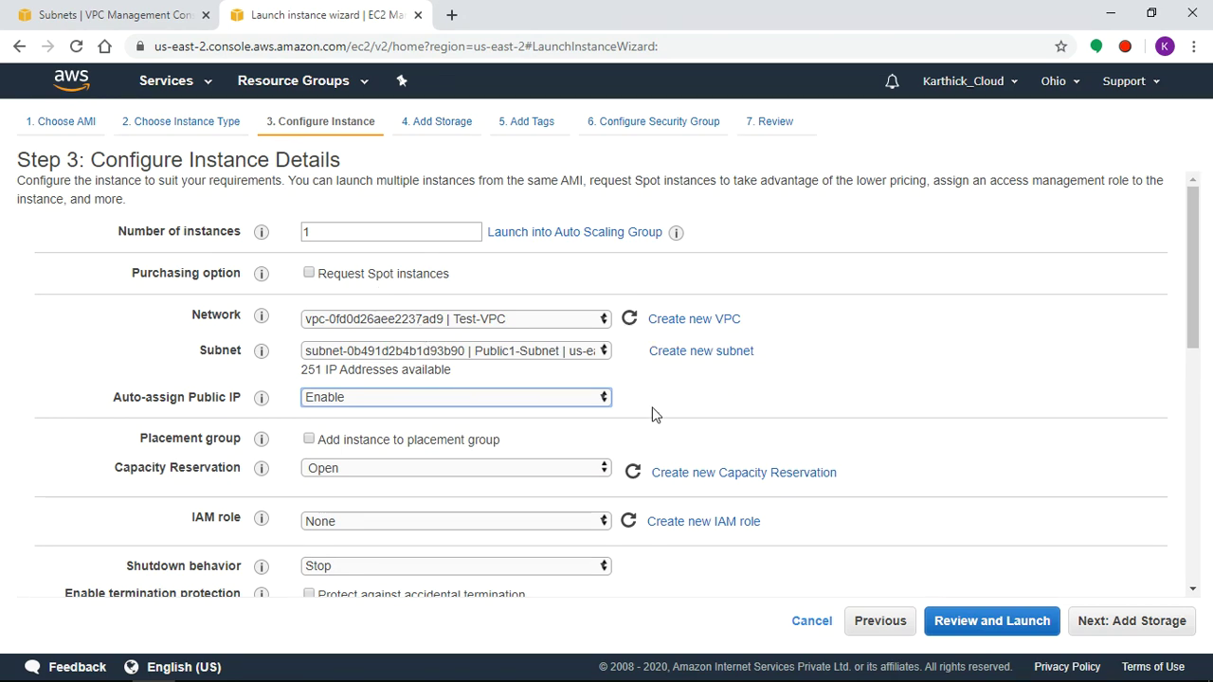
# Leave the remaining instance details and the 8 GiB General Purpose SSD root volume at their defaults and proceed to the tags
pyautogui.scroll(-6, 514, 471)
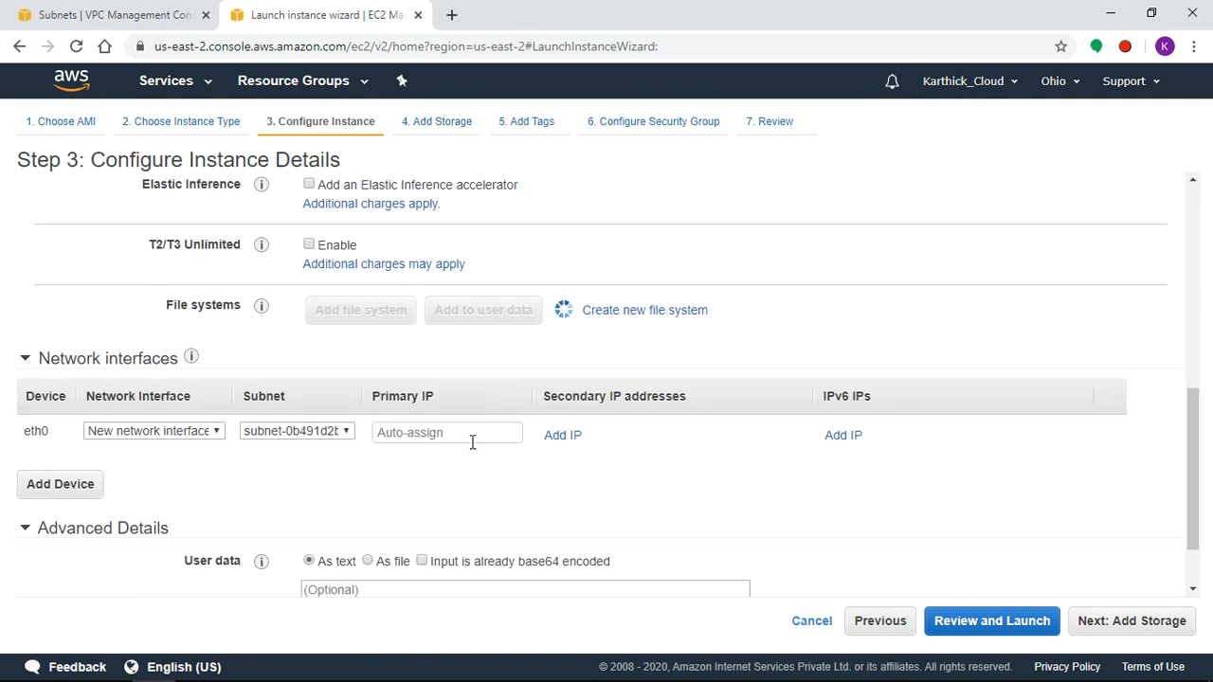
pyautogui.scroll(6, 472, 441)
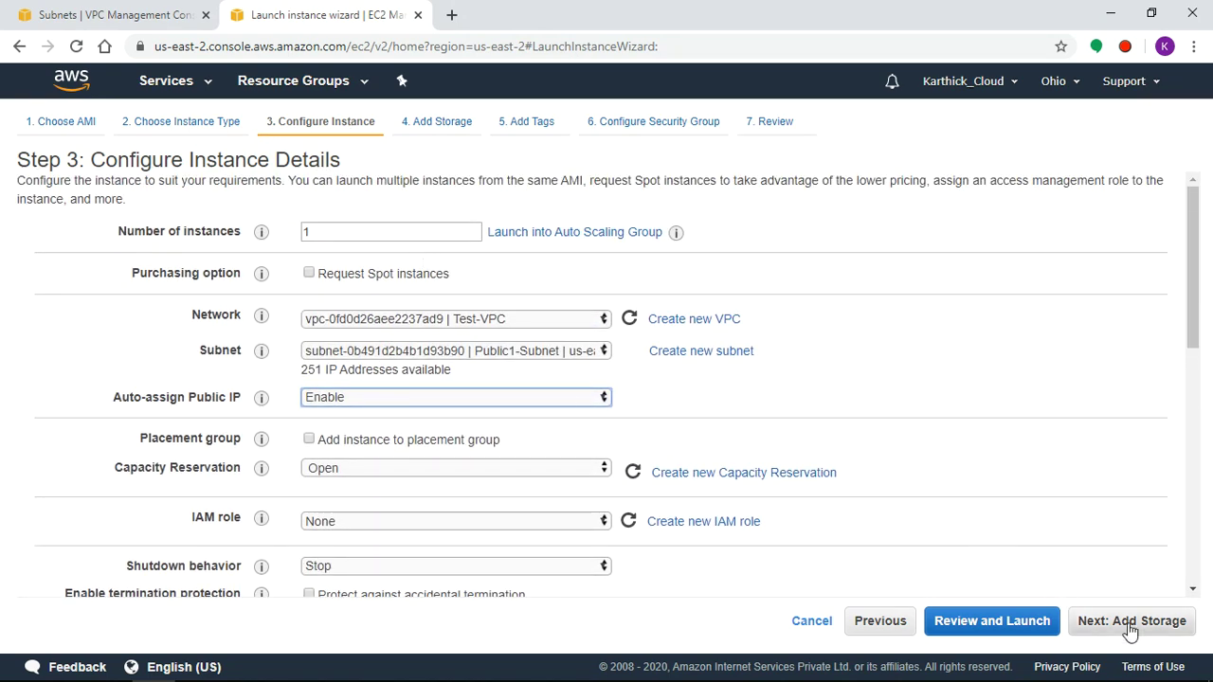
pyautogui.click(1129, 628)
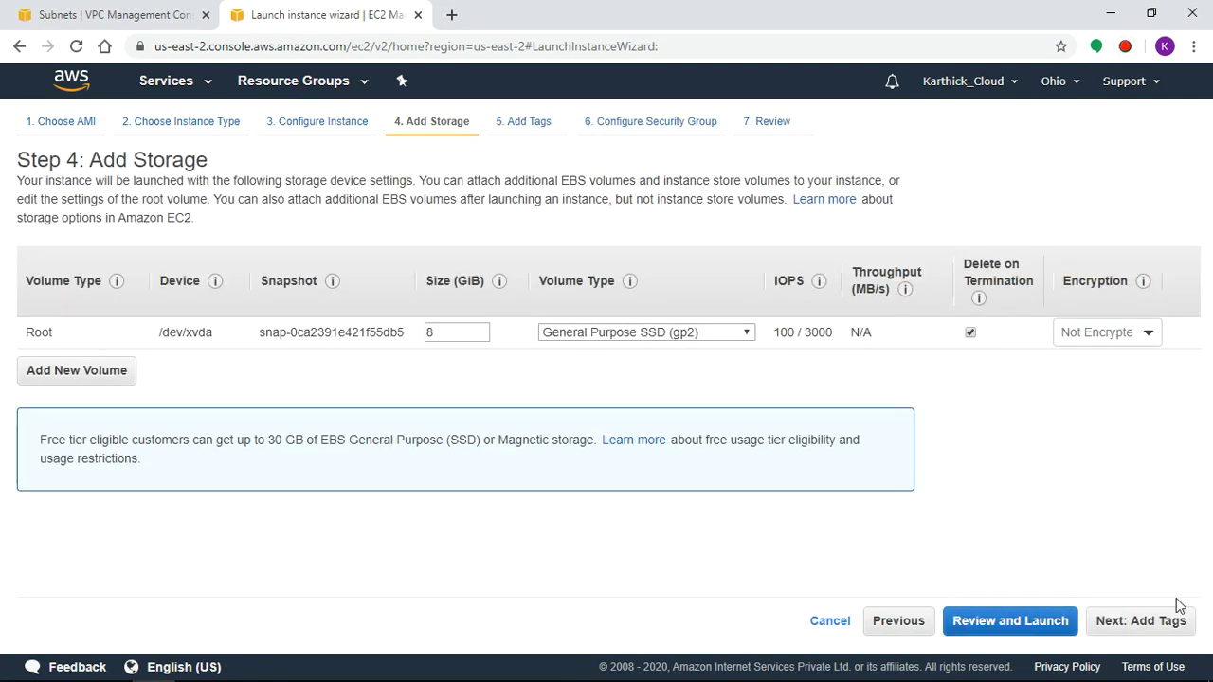
pyautogui.click(1153, 628)
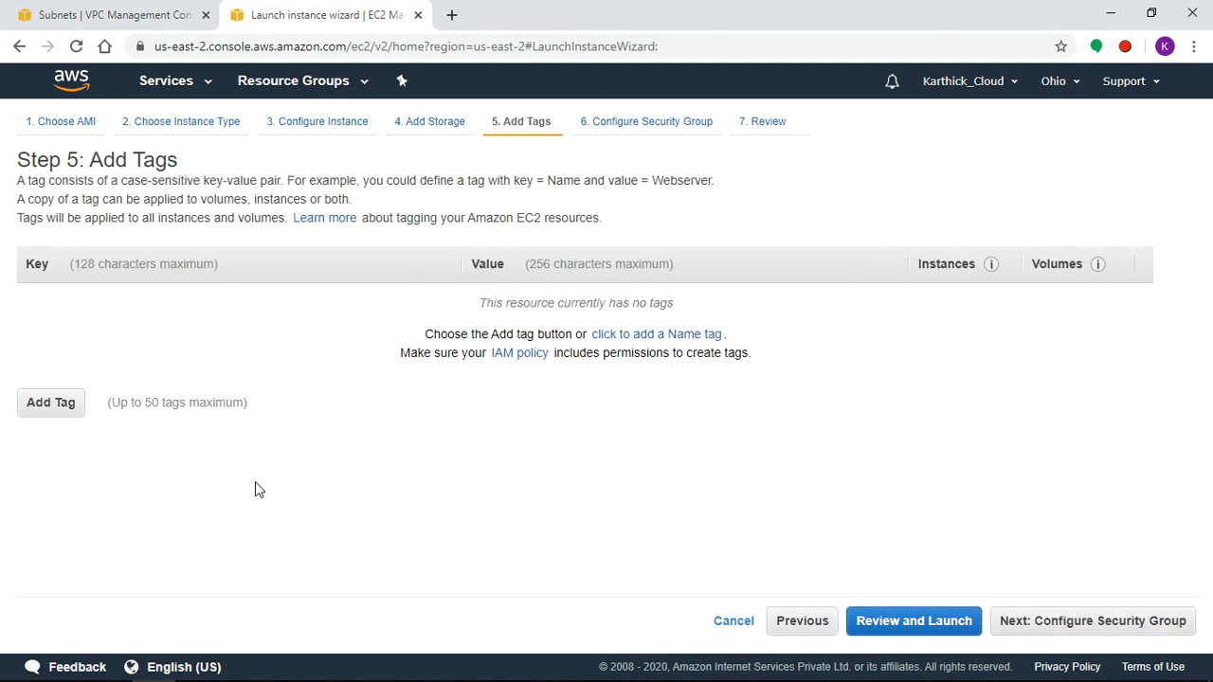
# Add a tag to the instance with the key Name and the value Public-Ins
pyautogui.click(57, 402)
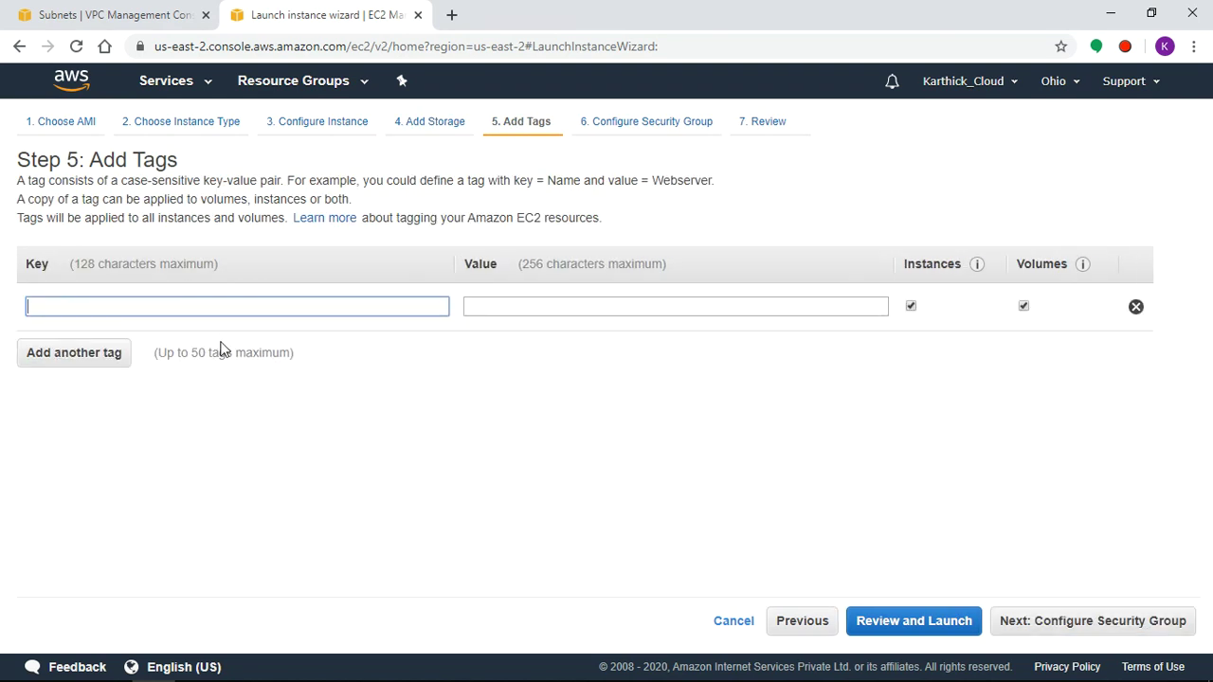
pyautogui.write('Name')
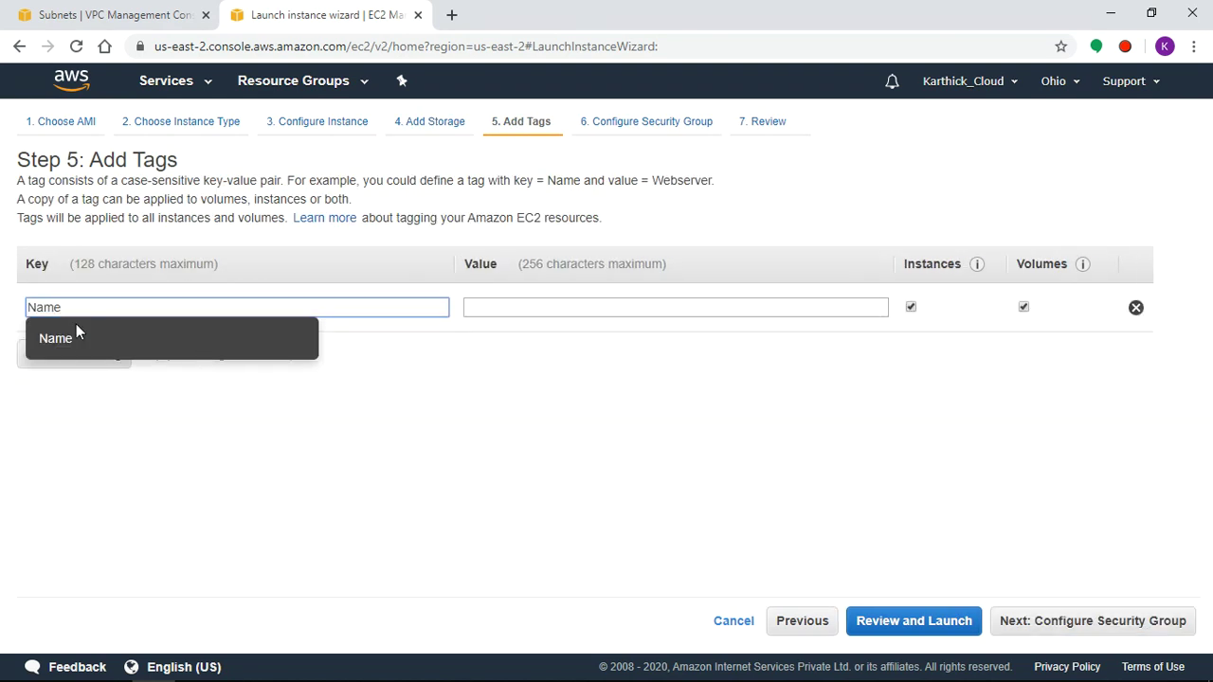
pyautogui.click(492, 307)
pyautogui.write('P')
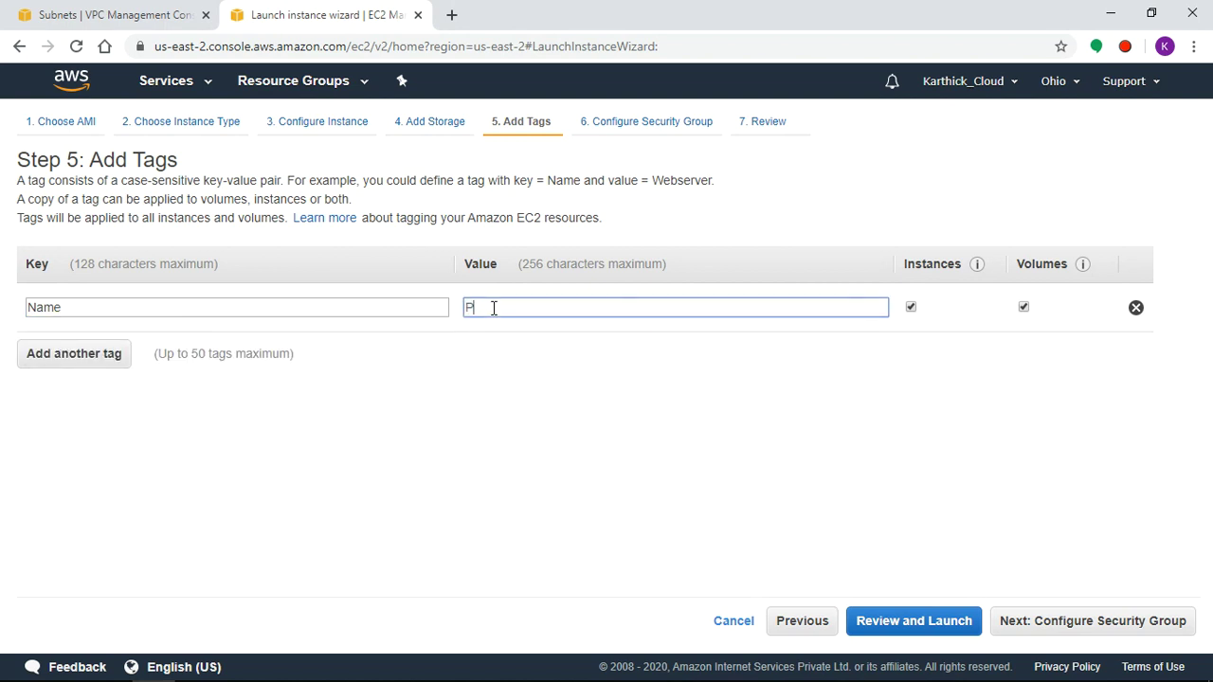
pyautogui.write('ub')
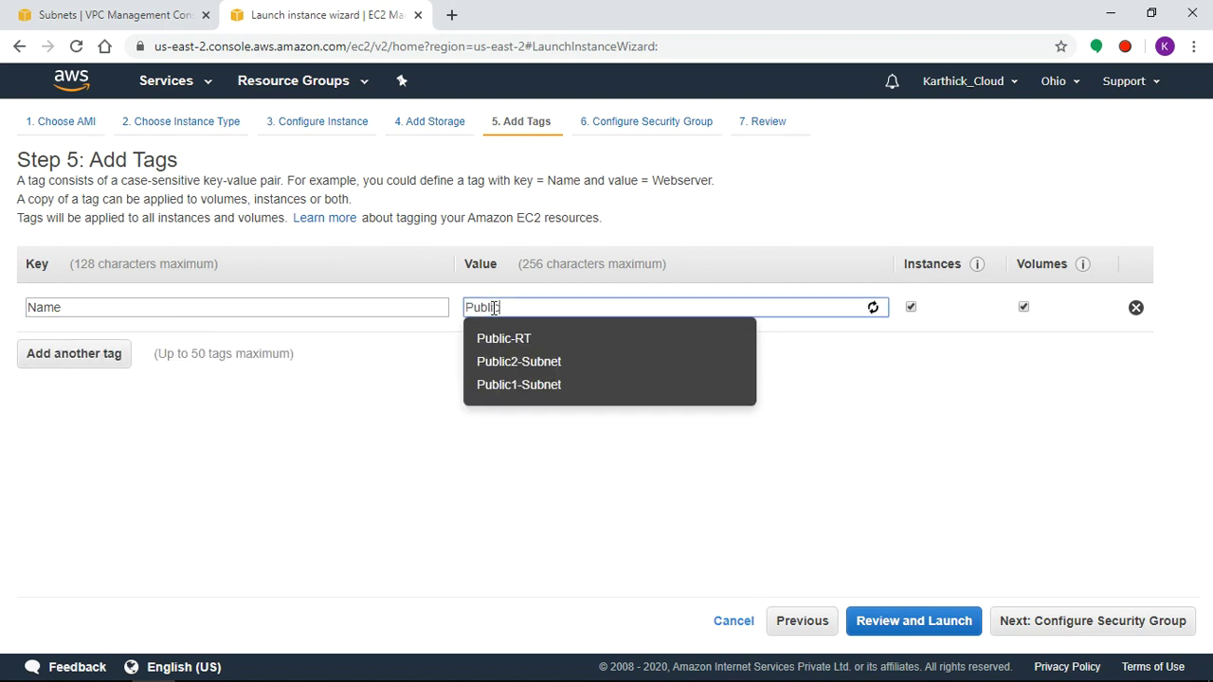
pyautogui.write('lic-Ins')
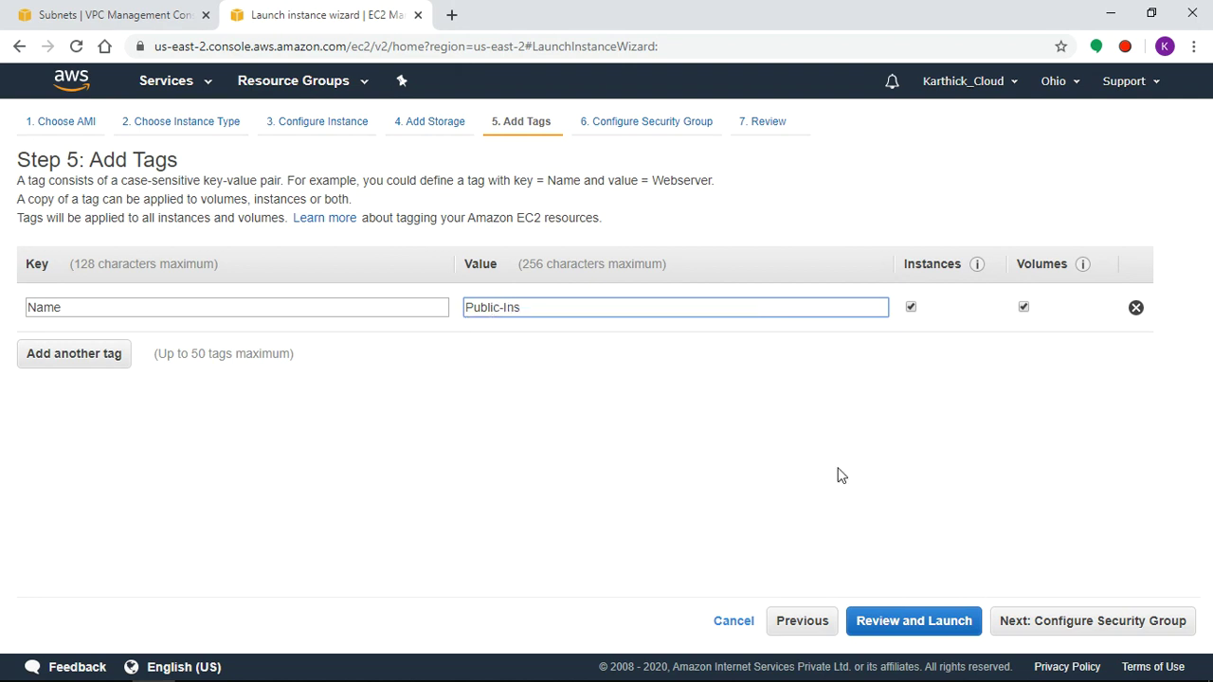
# Create a new security group named Test that allows All traffic from Anywhere, and proceed to the launch review
pyautogui.click(1052, 621)
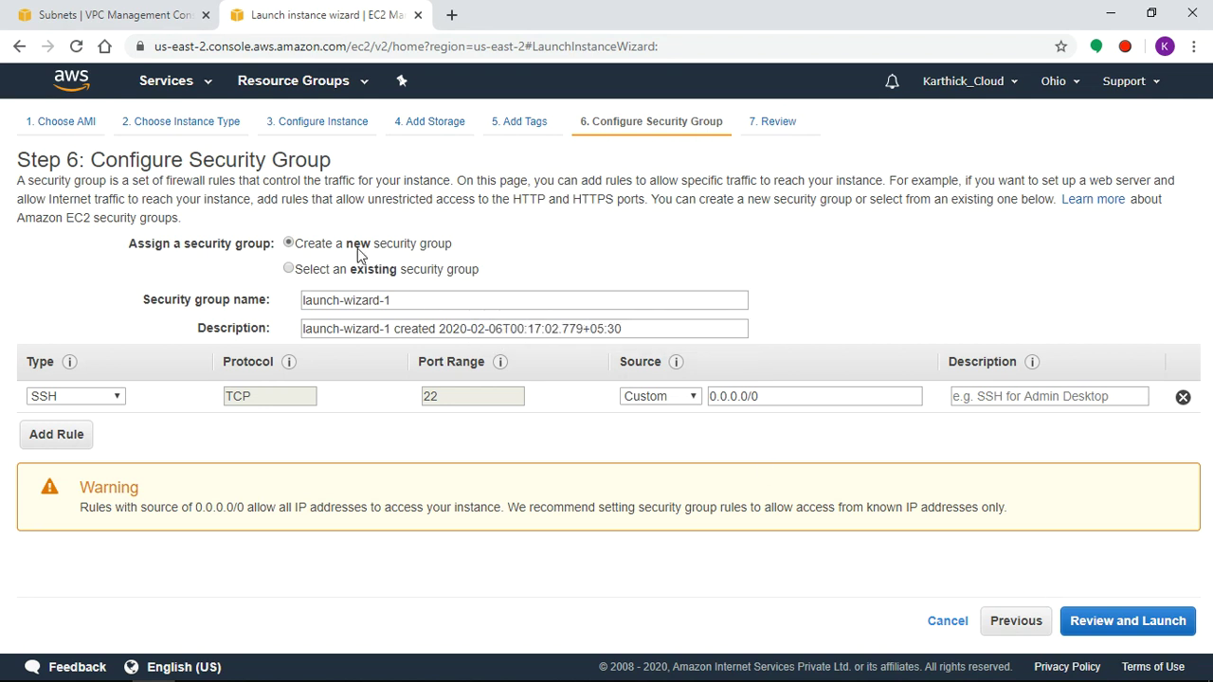
pyautogui.tripleClick(366, 299)
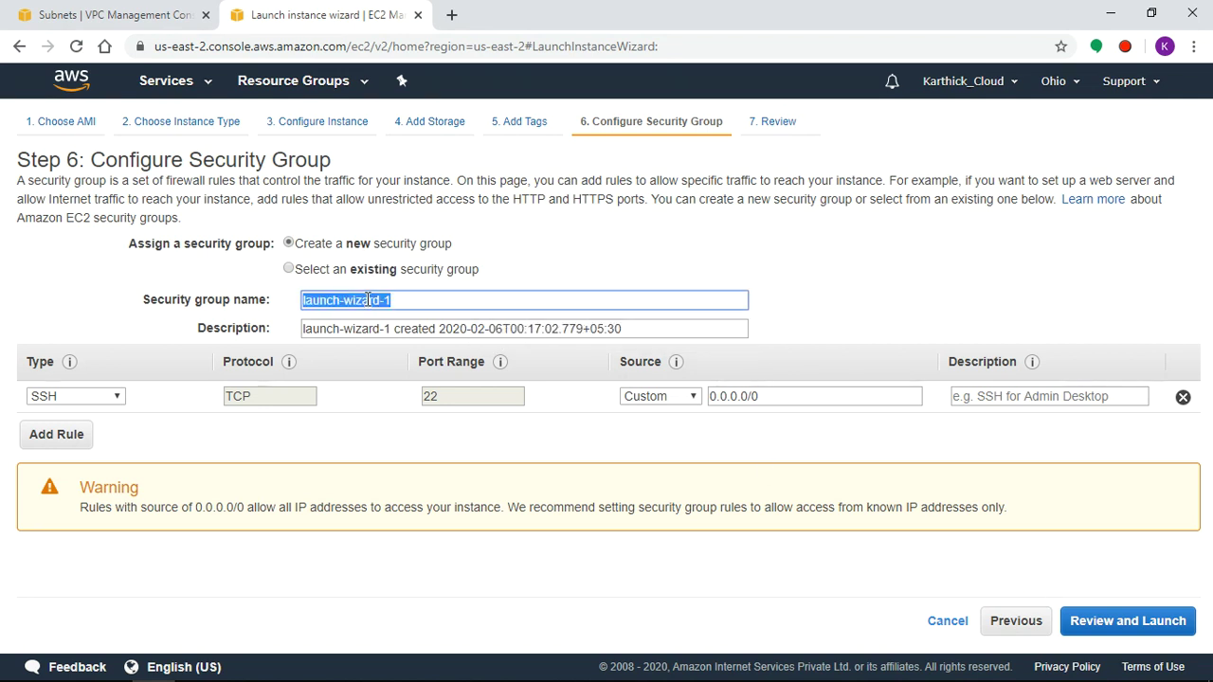
pyautogui.write('Test')
pyautogui.click(100, 397)
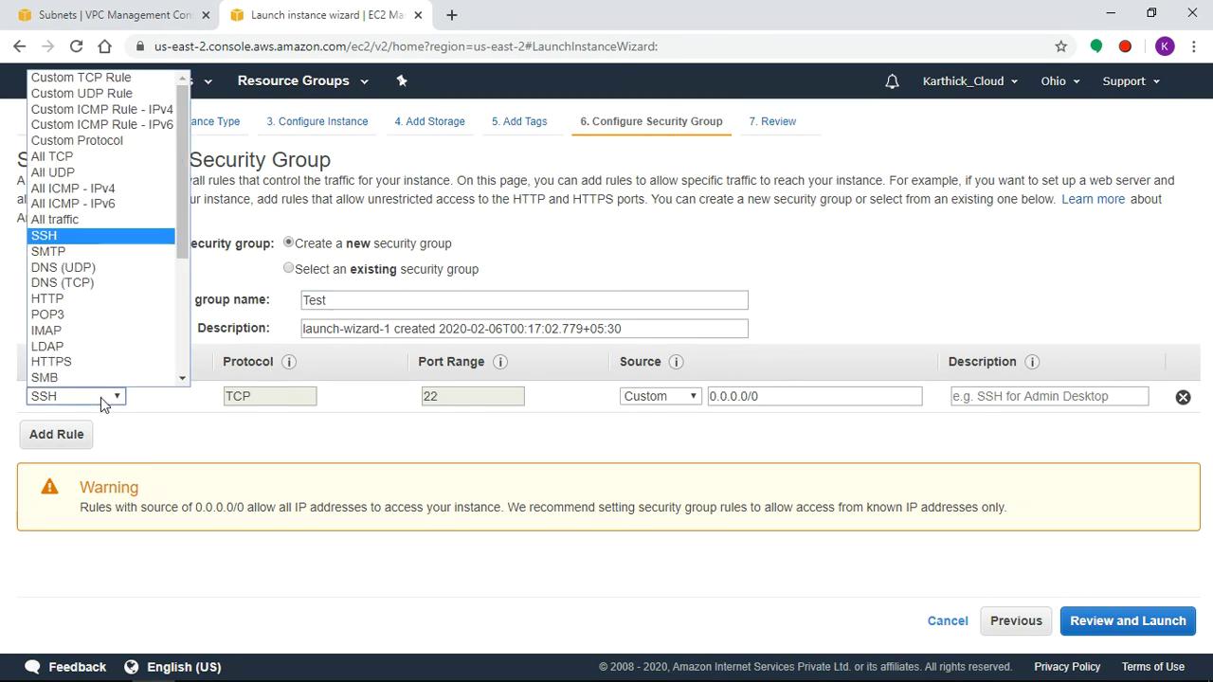
pyautogui.click(57, 219)
pyautogui.click(667, 395)
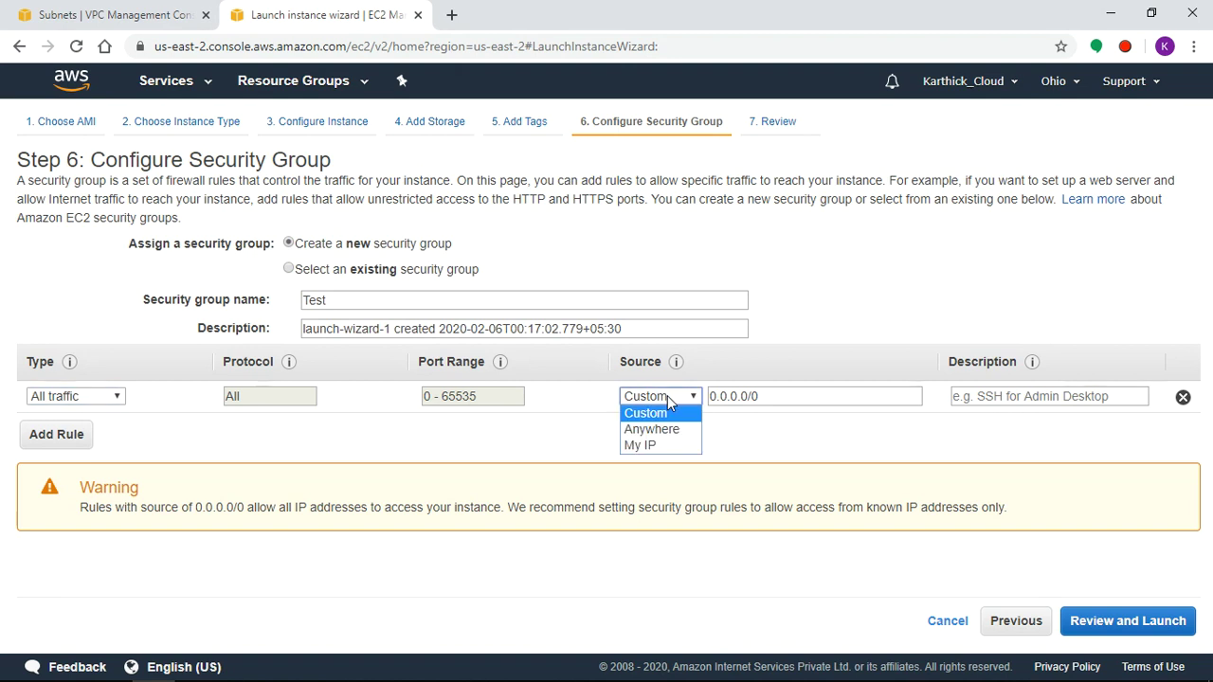
pyautogui.click(651, 431)
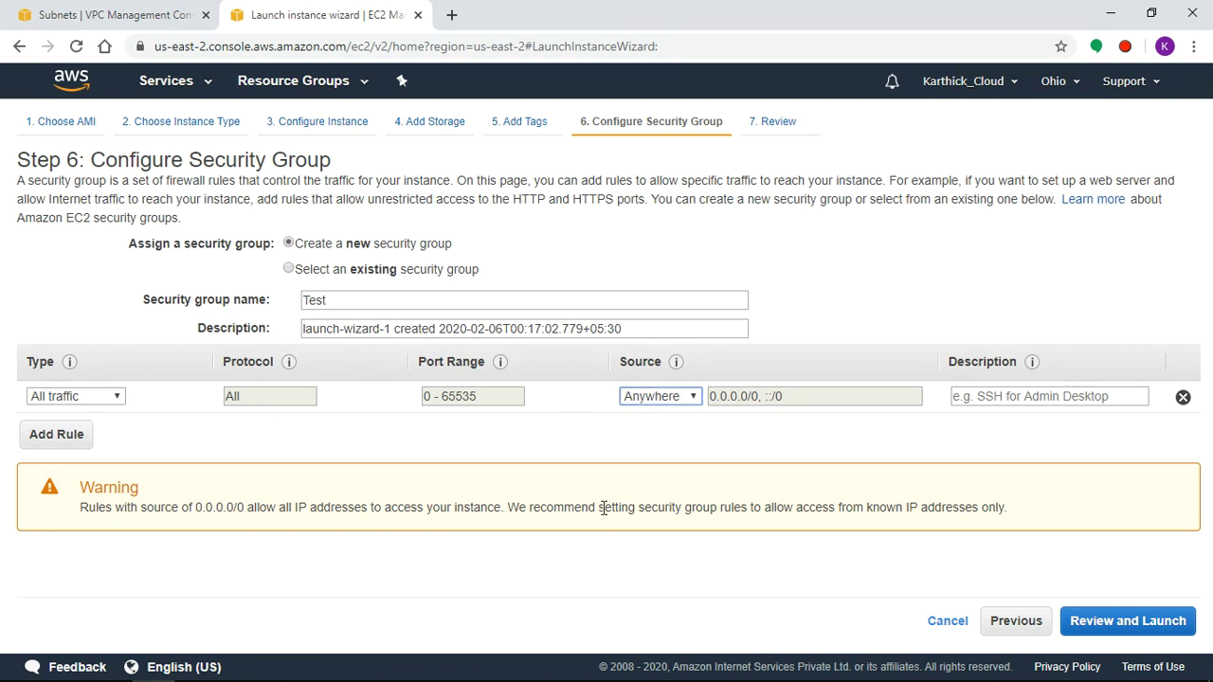
pyautogui.click(1130, 627)
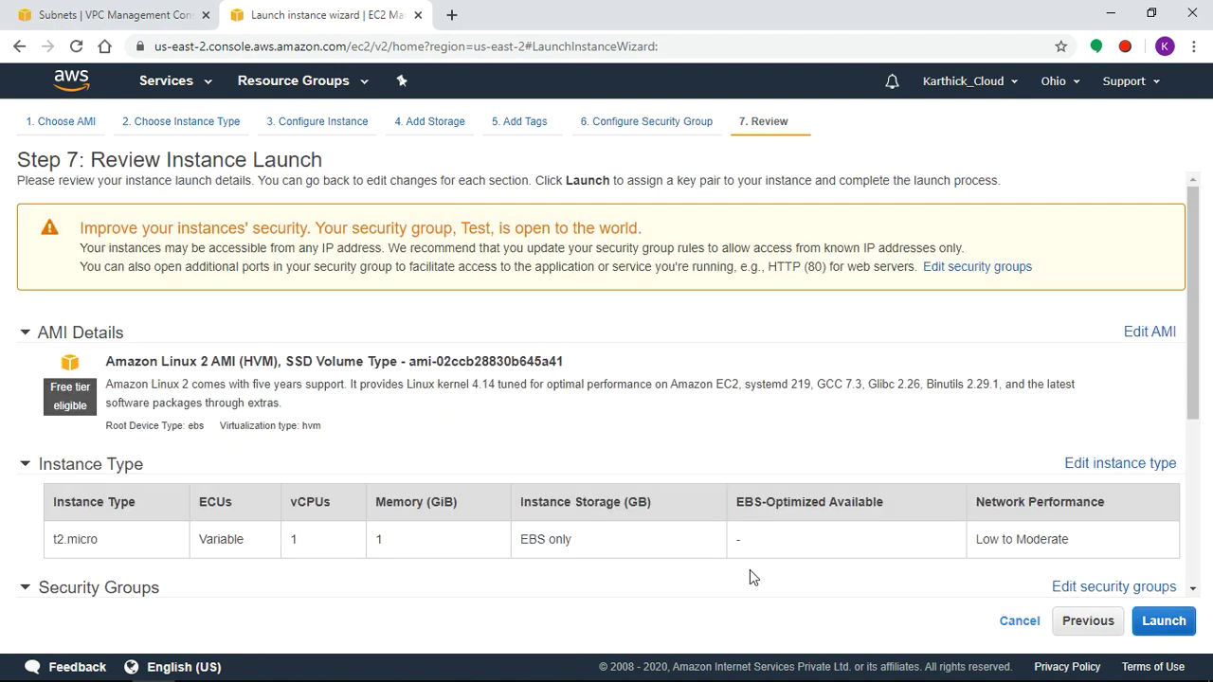
# Review the launch settings, then create a new key pair named PublicKey for the instance and download it
pyautogui.scroll(-3, 791, 468)
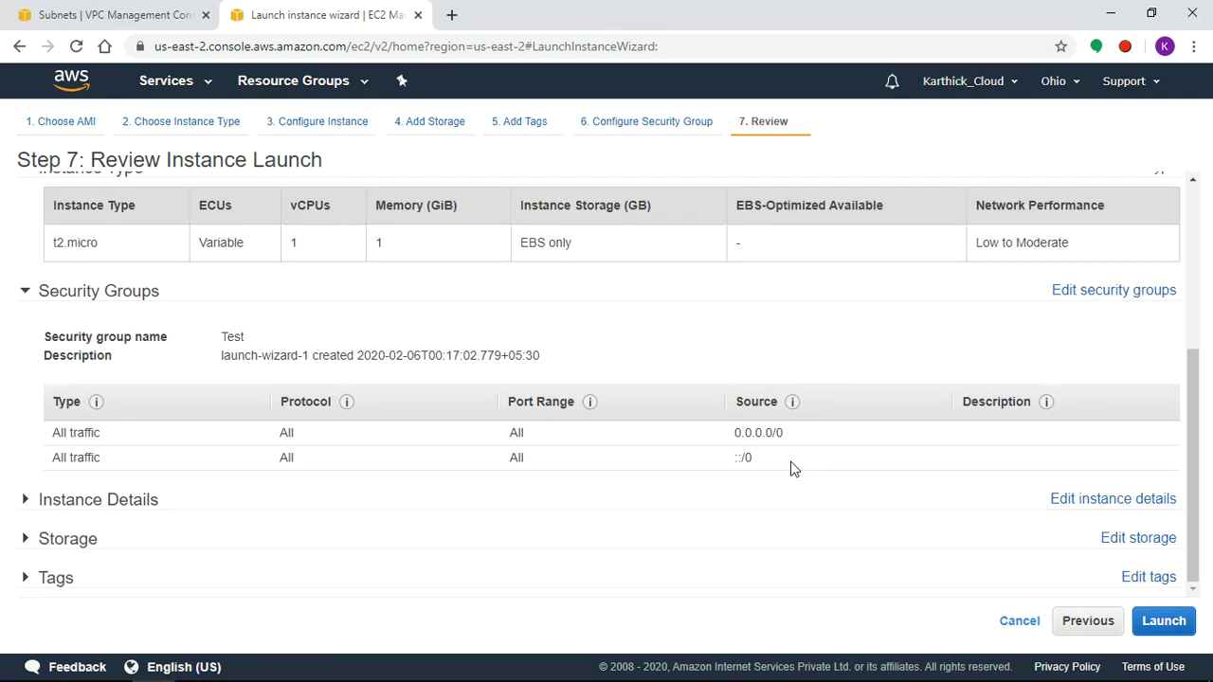
pyautogui.scroll(3, 793, 468)
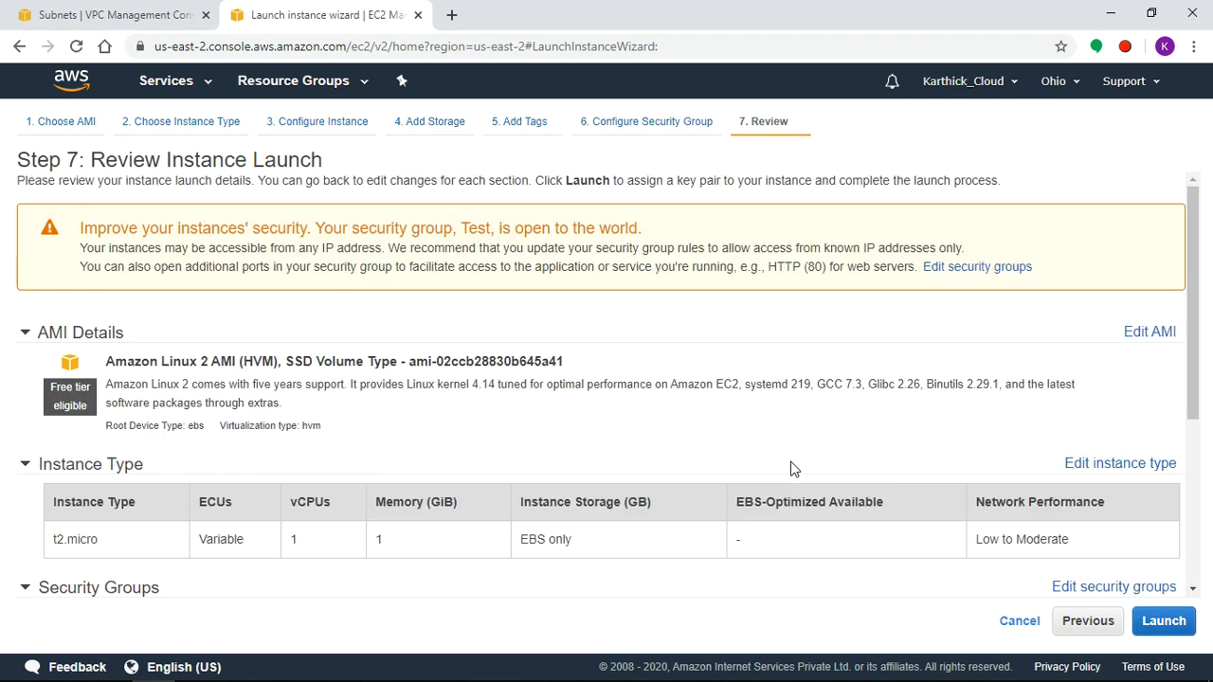
pyautogui.click(1165, 624)
pyautogui.click(555, 398)
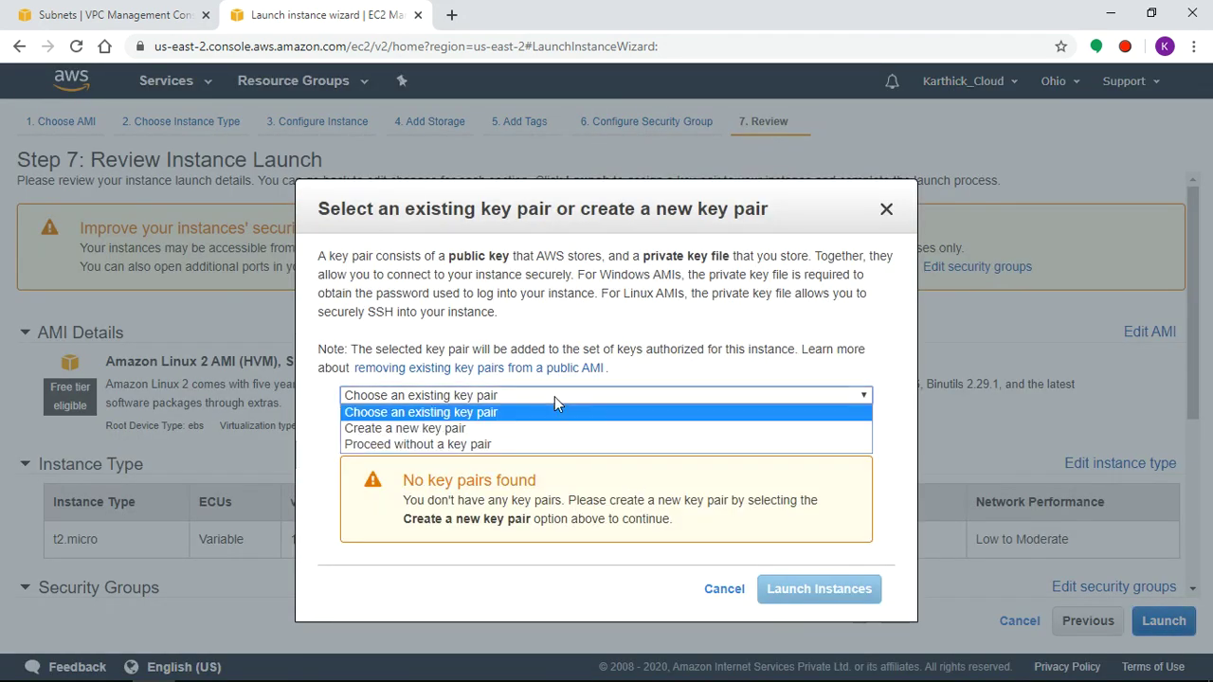
pyautogui.click(472, 428)
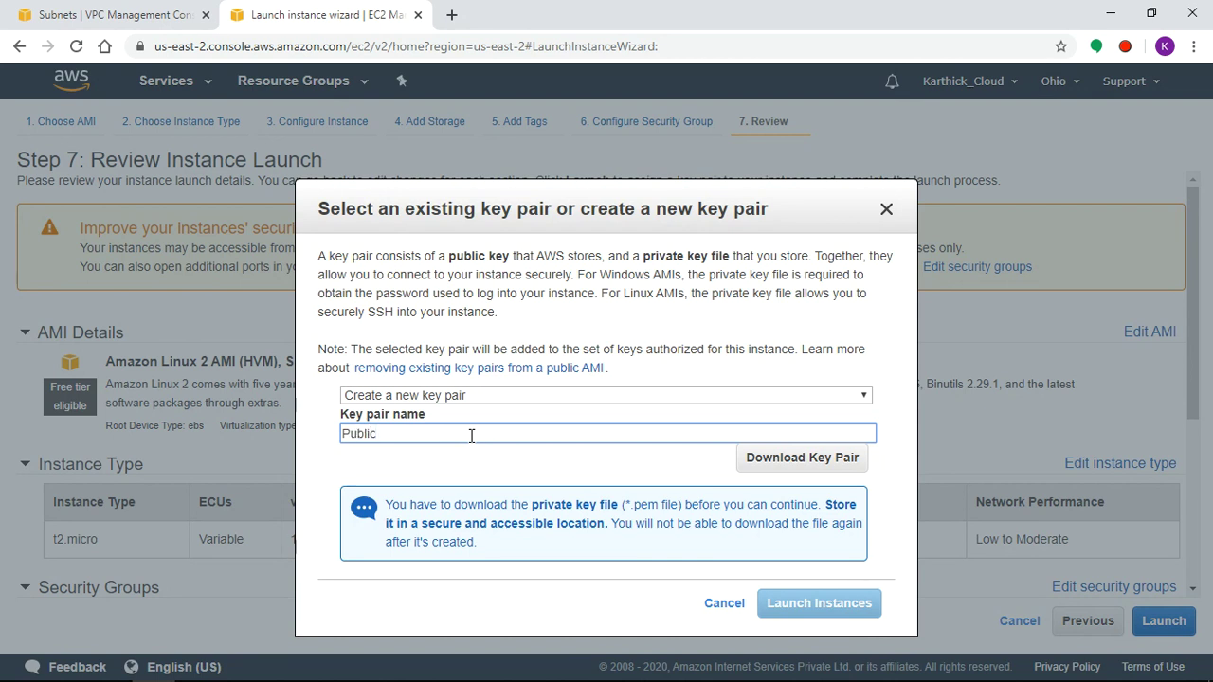
pyautogui.write('PublicKey')
pyautogui.hotkey('ctrl', 'a')
pyautogui.click(786, 459)
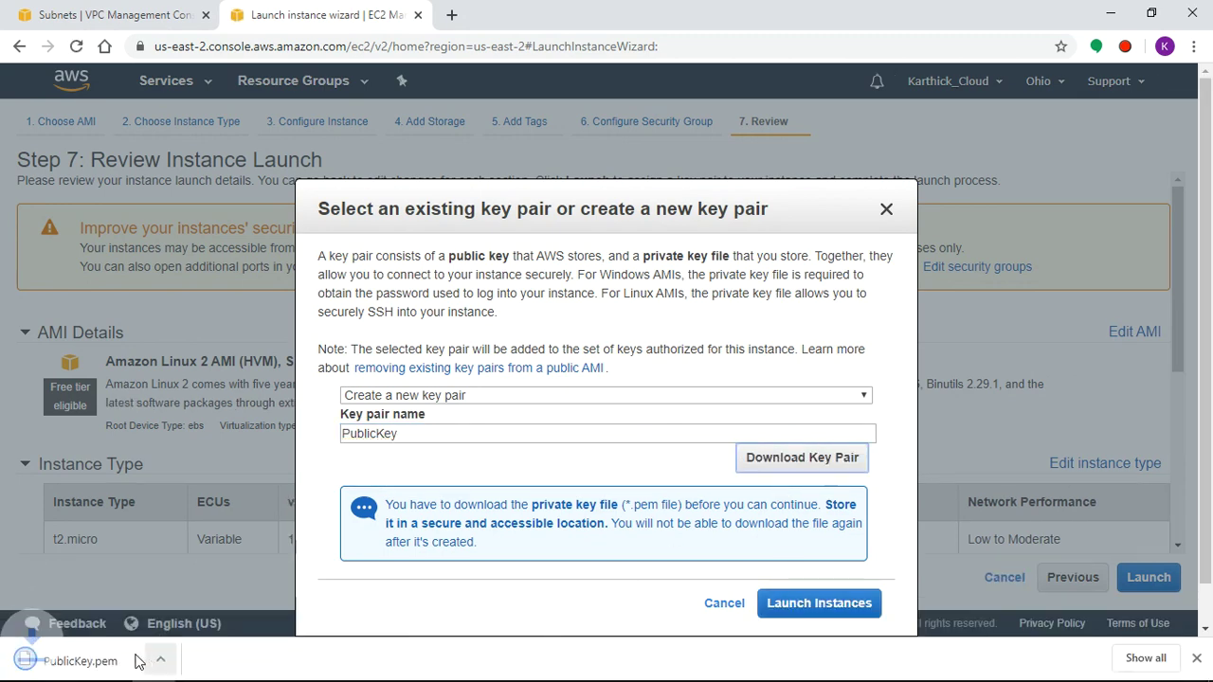
# Launch the instance and show its description in the instances list with an enlarged details area
pyautogui.click(858, 604)
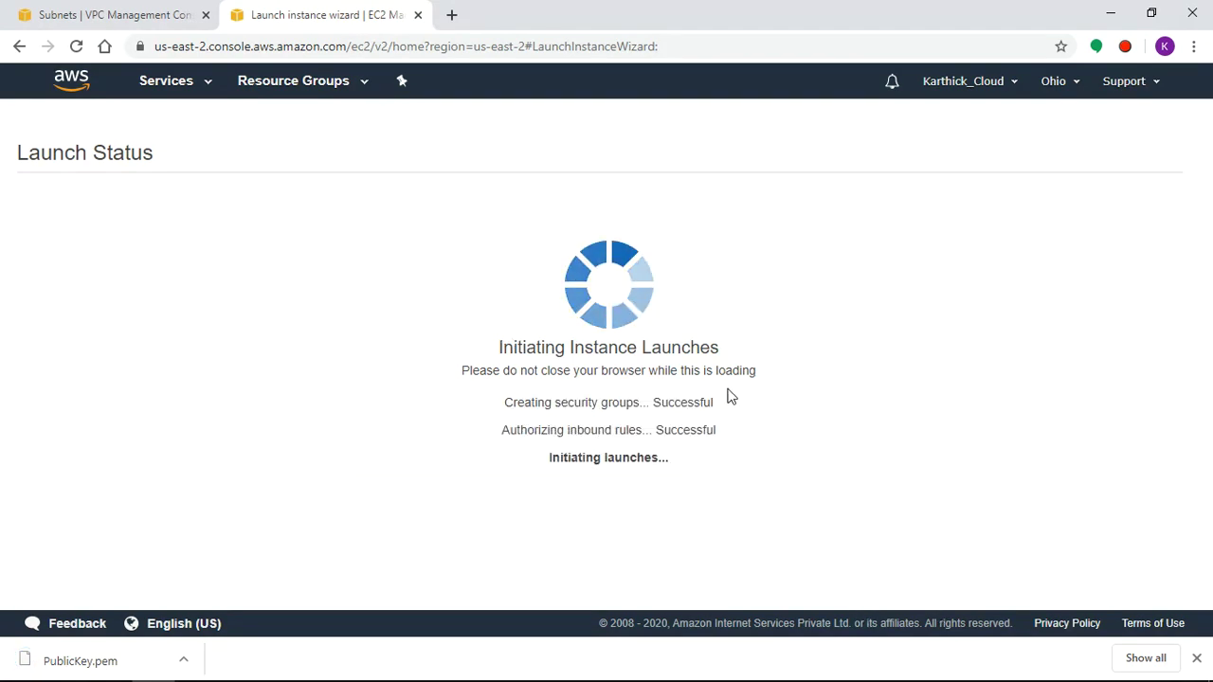
pyautogui.click(436, 250)
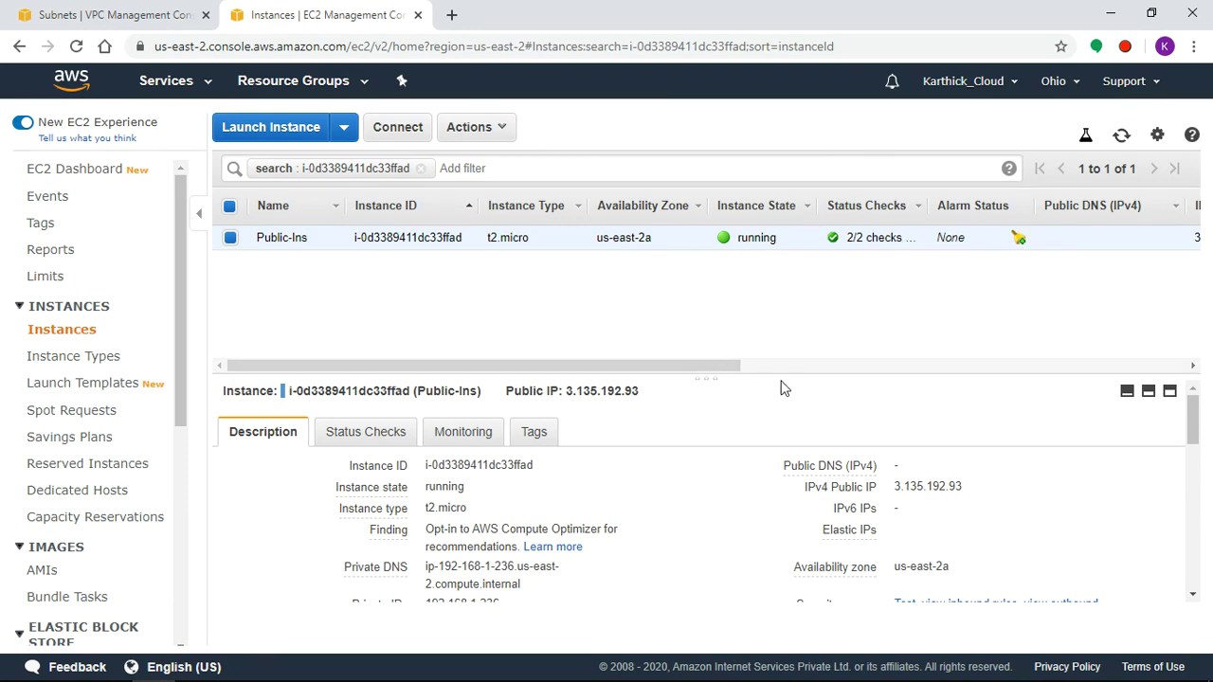
pyautogui.moveTo(786, 375); pyautogui.dragTo(784, 309)
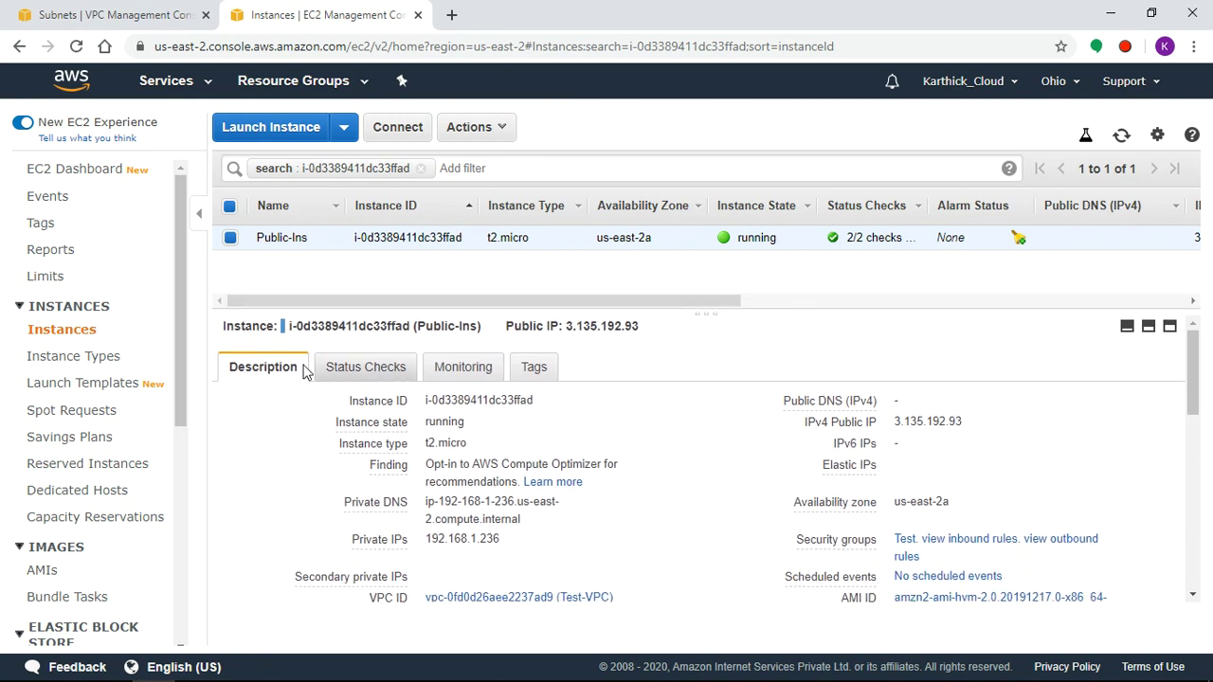
# Switch to the VPC console tab and open the routes of the Public-RT route table for editing
pyautogui.click(114, 14)
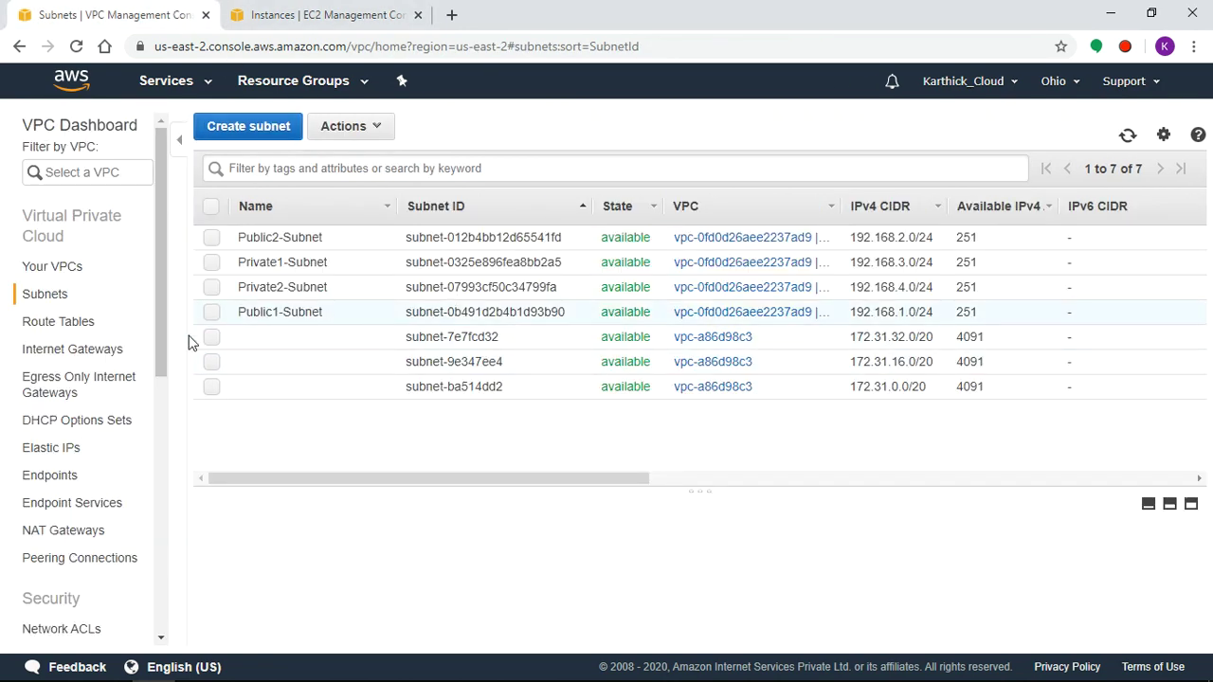
pyautogui.click(60, 323)
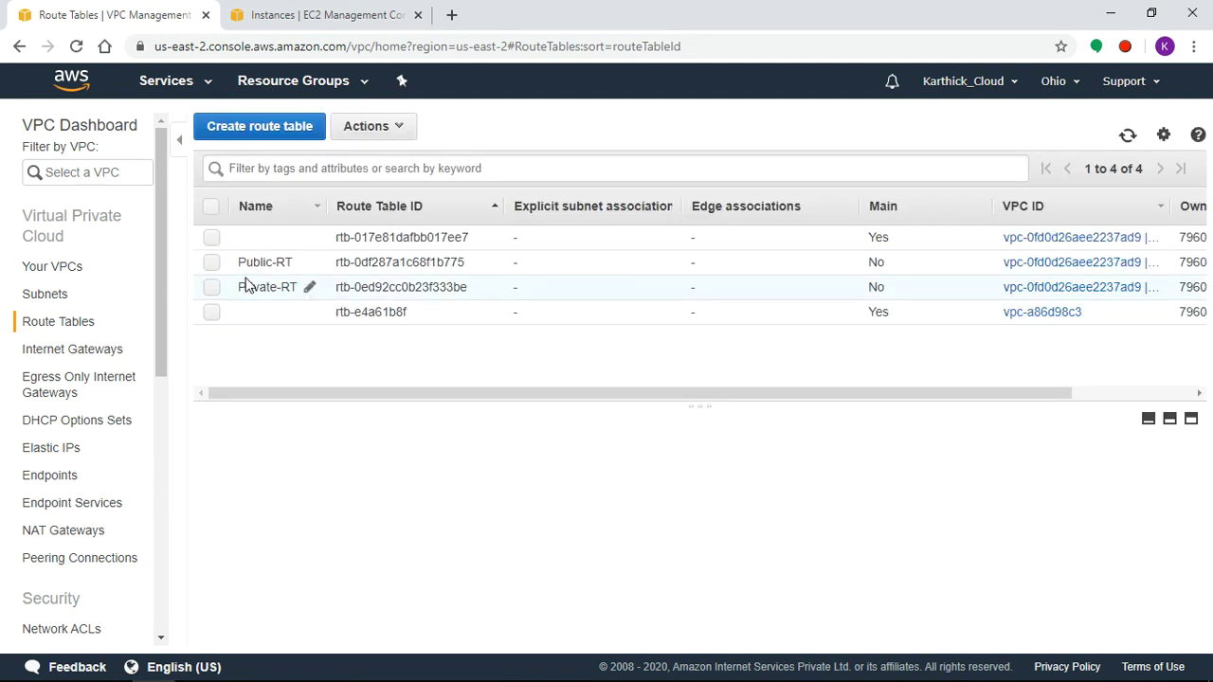
pyautogui.click(211, 263)
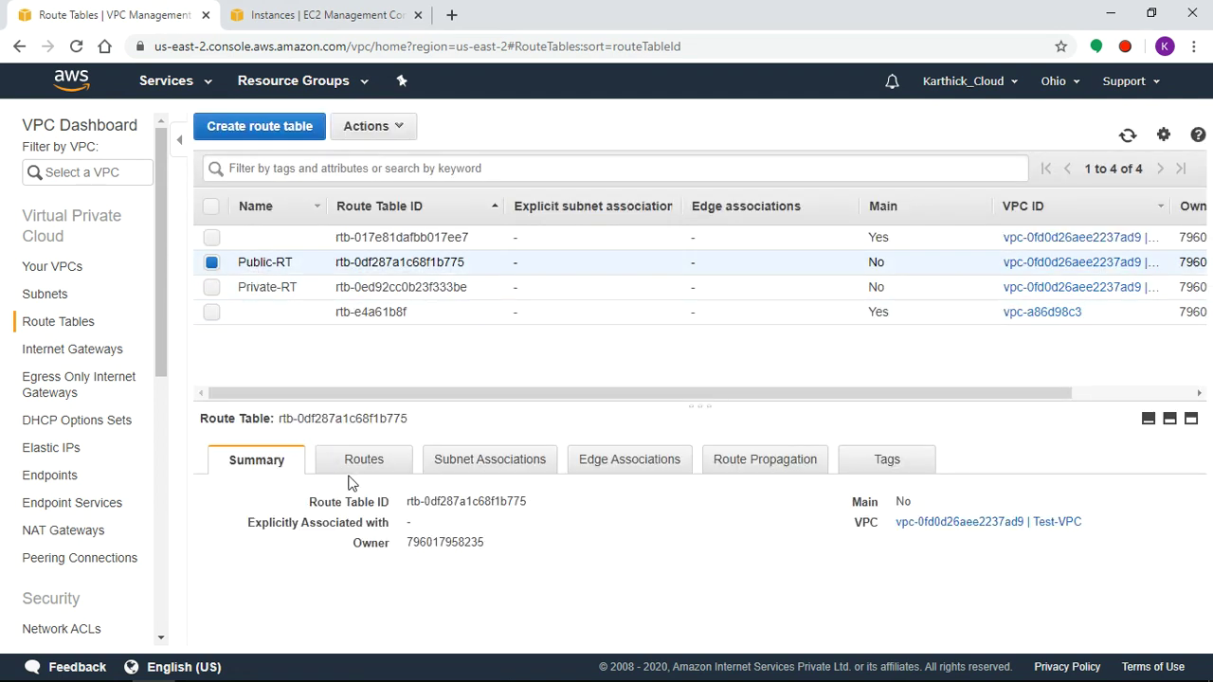
pyautogui.moveTo(401, 402); pyautogui.dragTo(422, 333)
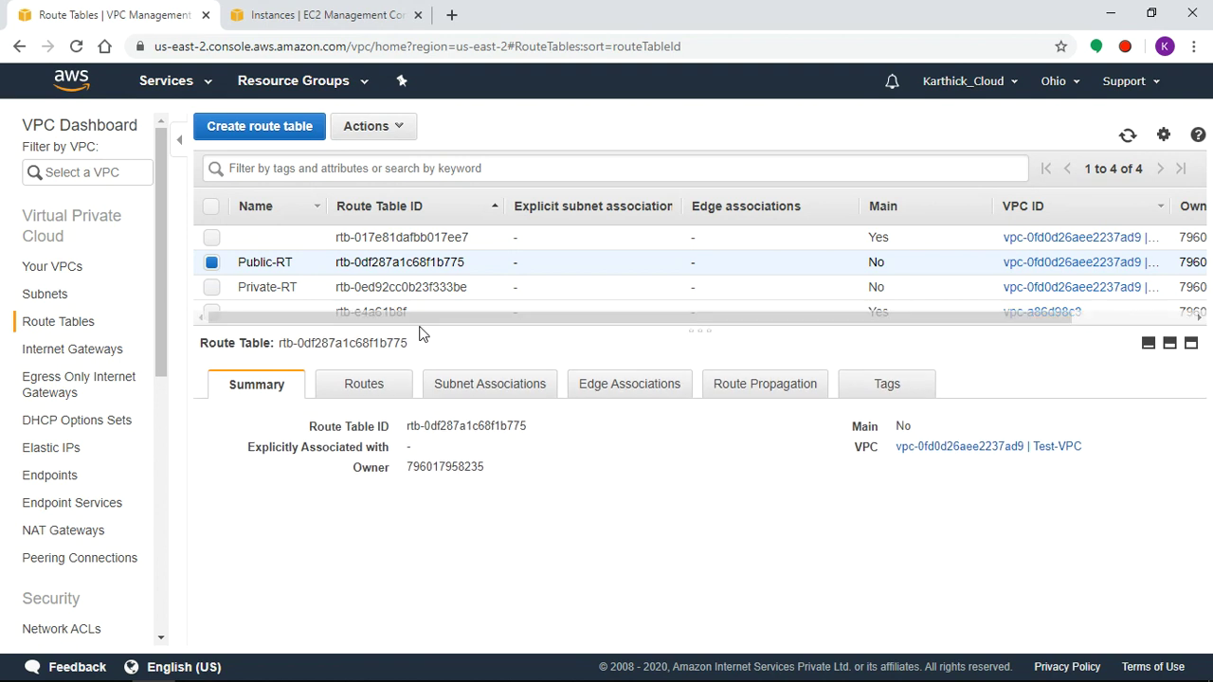
pyautogui.click(383, 391)
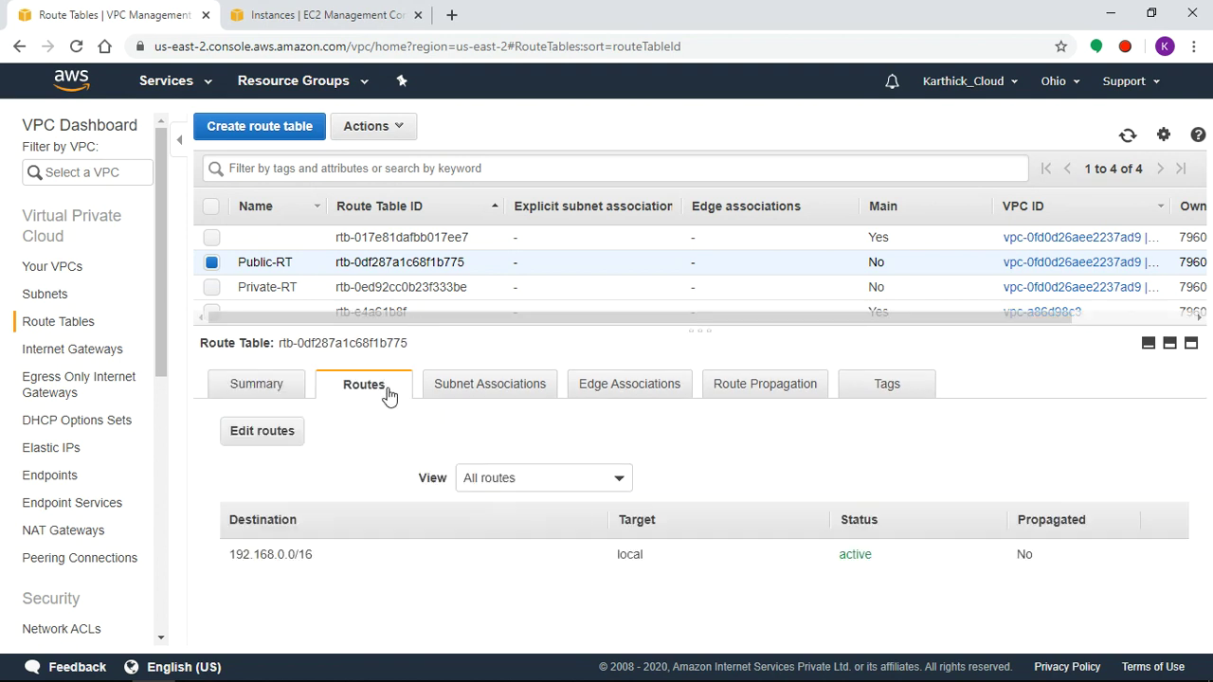
pyautogui.click(262, 431)
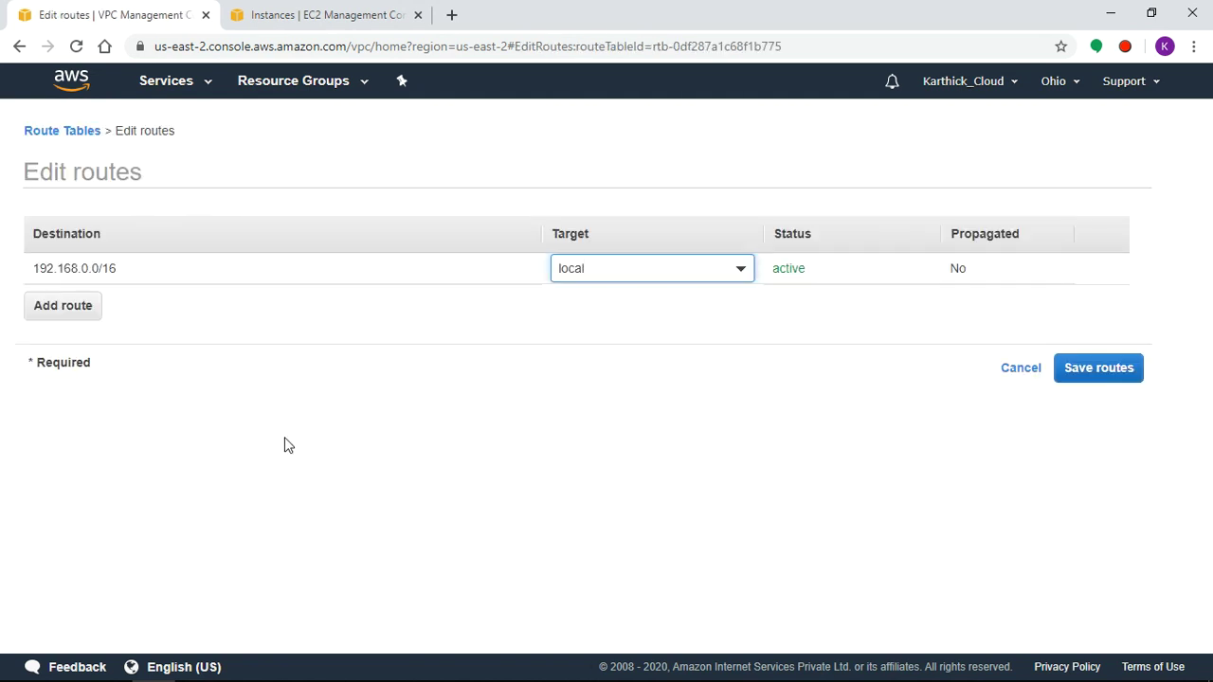
# Add a route with destination 0.0.0.0/0 to Public-RT and list the available target types
pyautogui.click(87, 319)
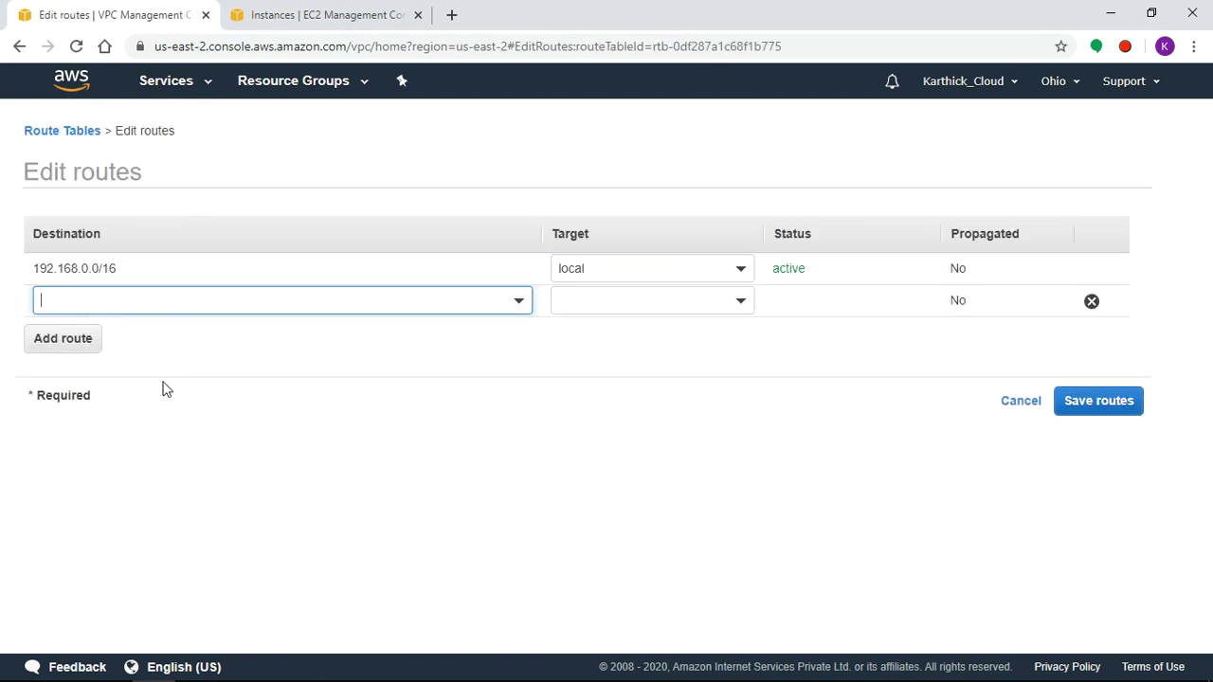
pyautogui.click(185, 305)
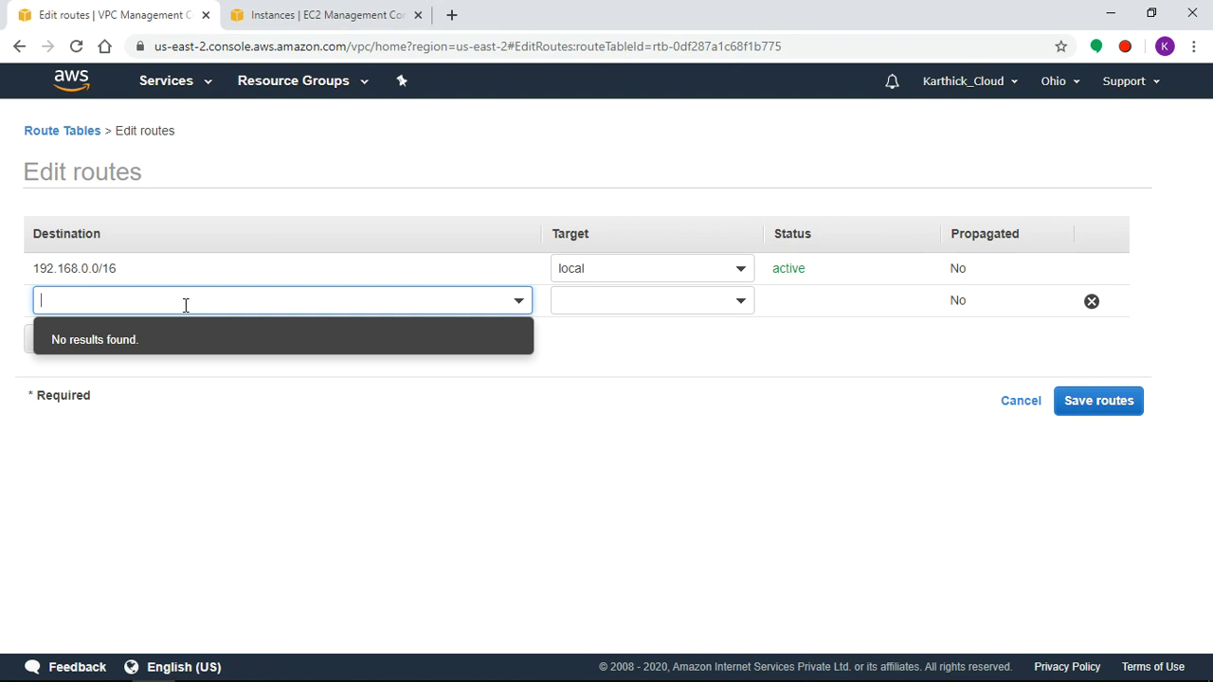
pyautogui.write('0.0.0')
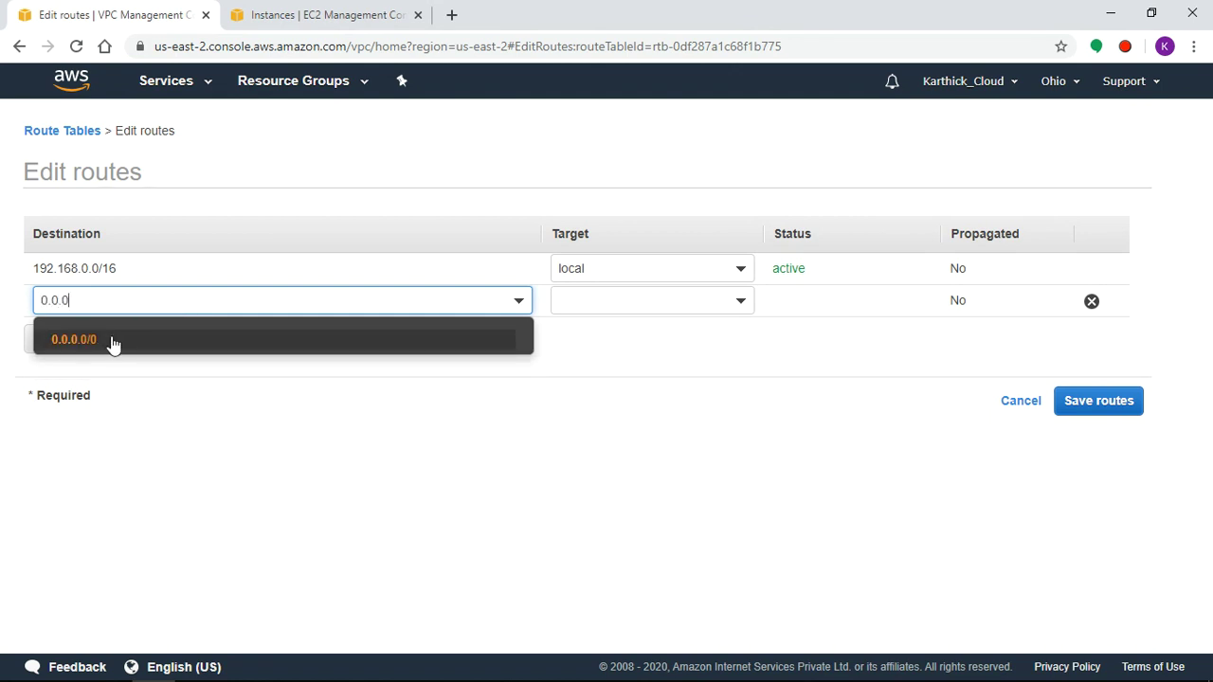
pyautogui.click(111, 343)
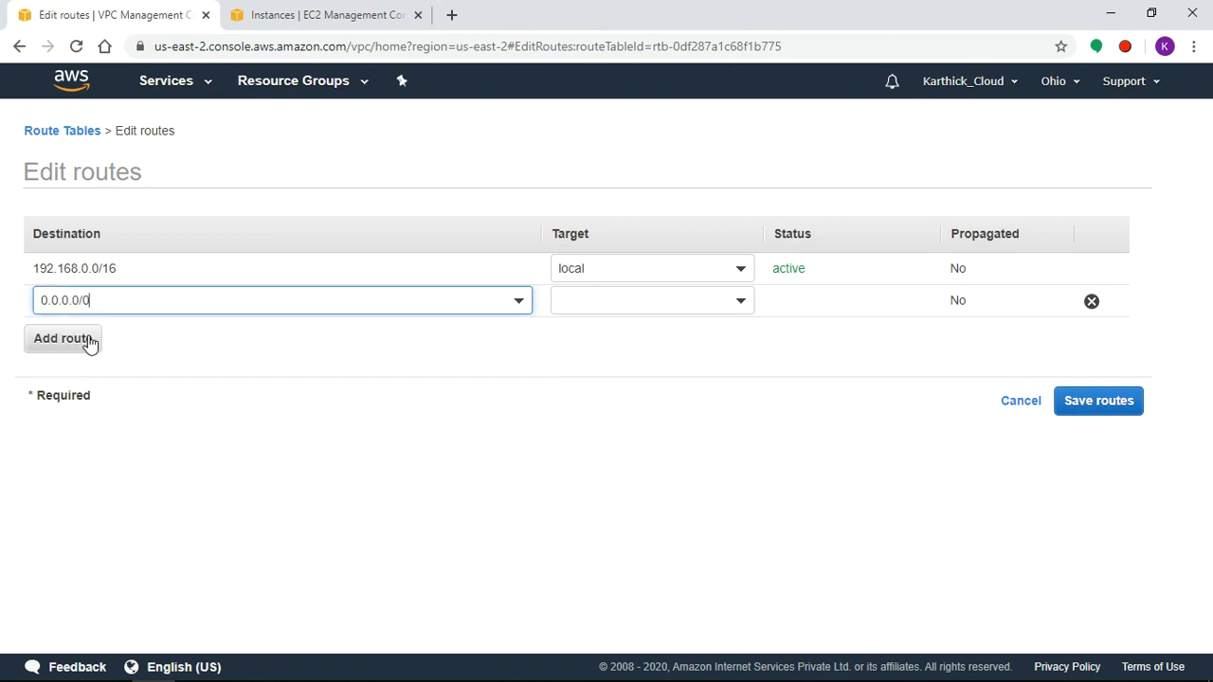
pyautogui.click(625, 305)
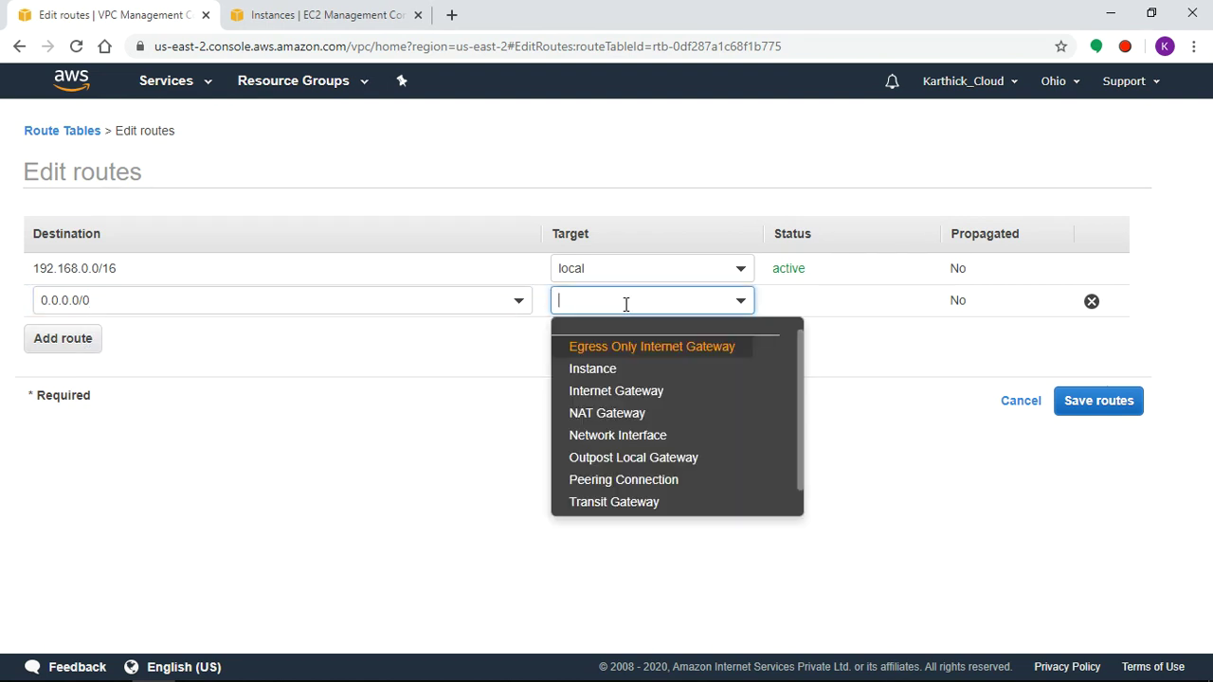
# Target the 0.0.0.0/0 route of Public-RT at the Test-IGW internet gateway and save the routes
pyautogui.click(360, 10)
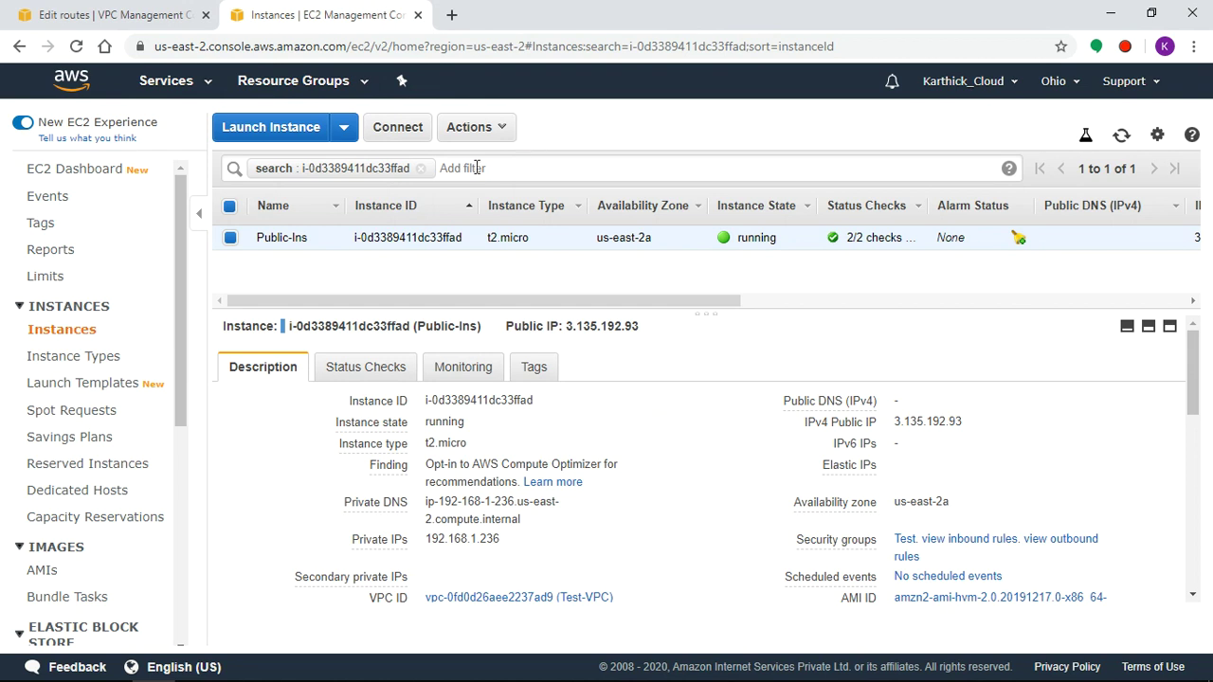
pyautogui.click(123, 14)
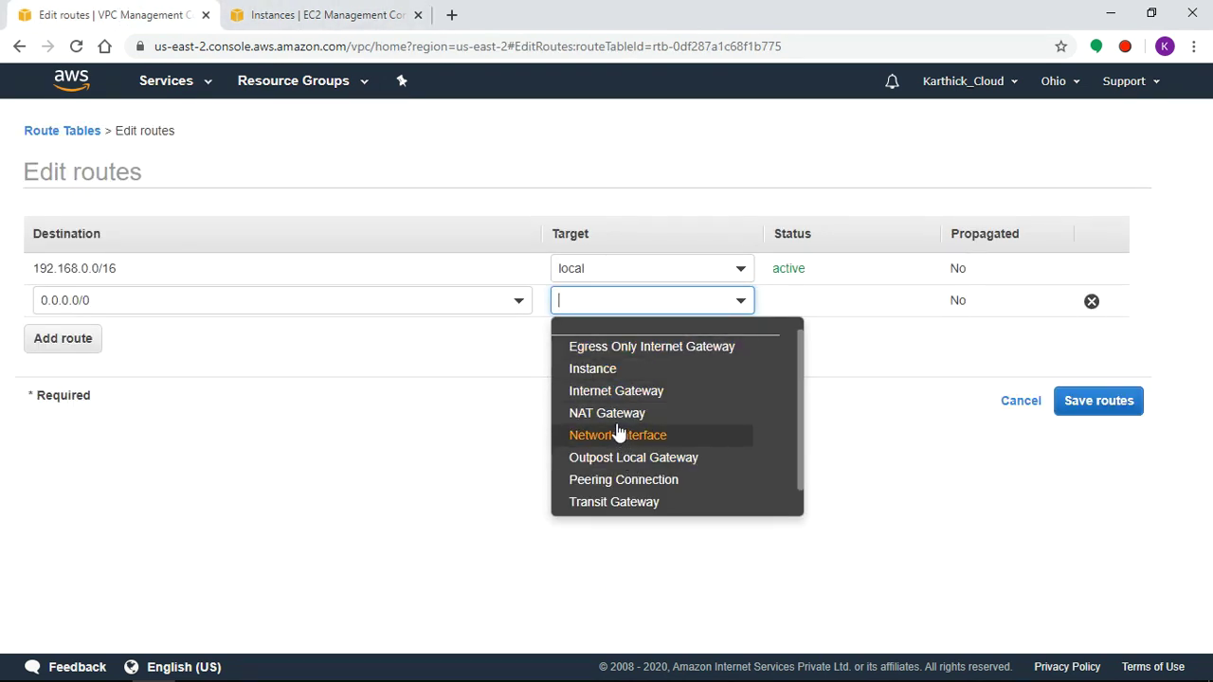
pyautogui.click(616, 391)
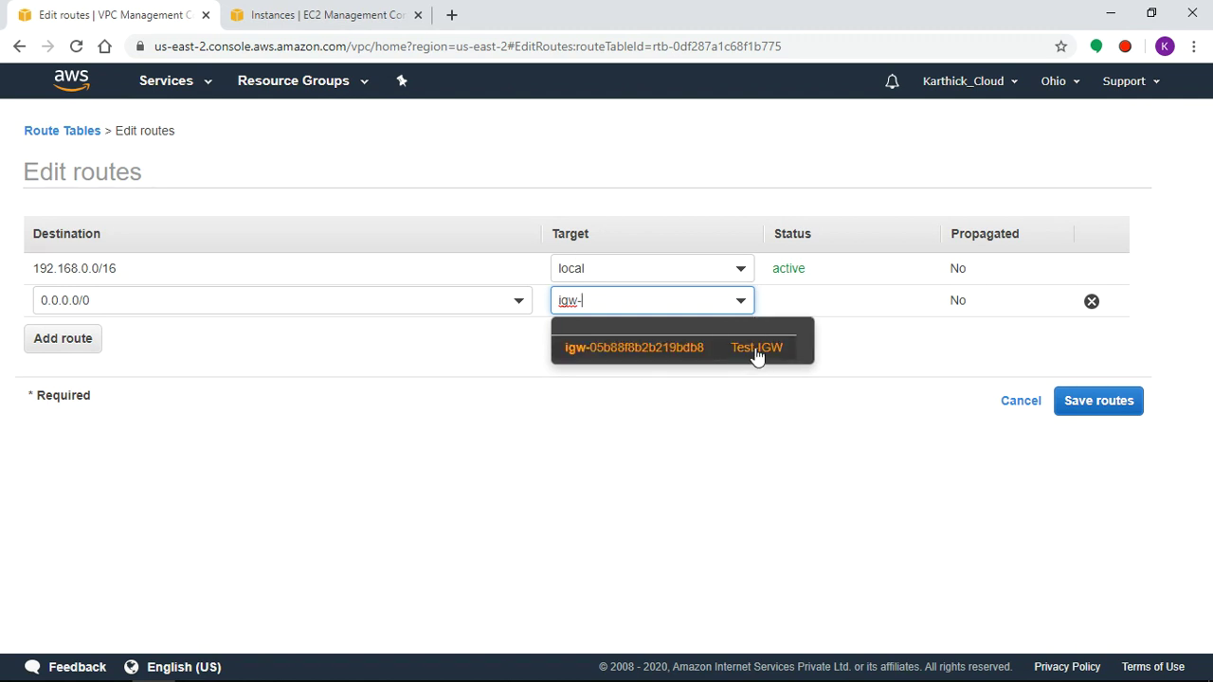
pyautogui.click(757, 349)
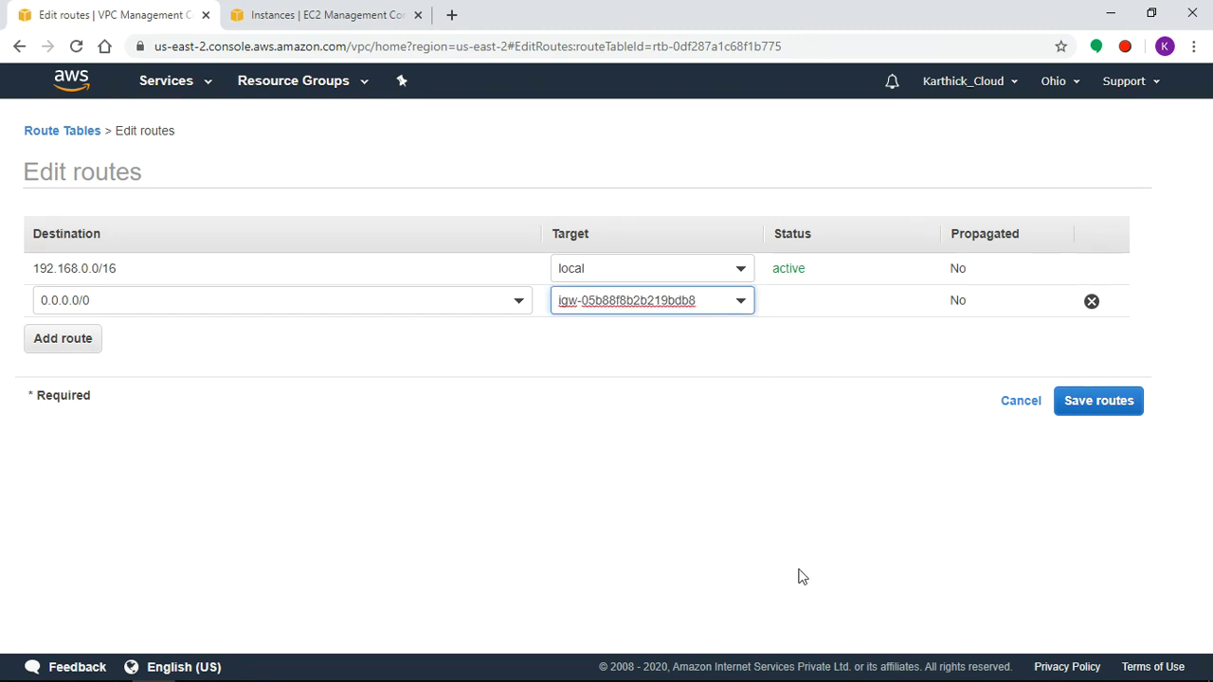
pyautogui.click(1087, 412)
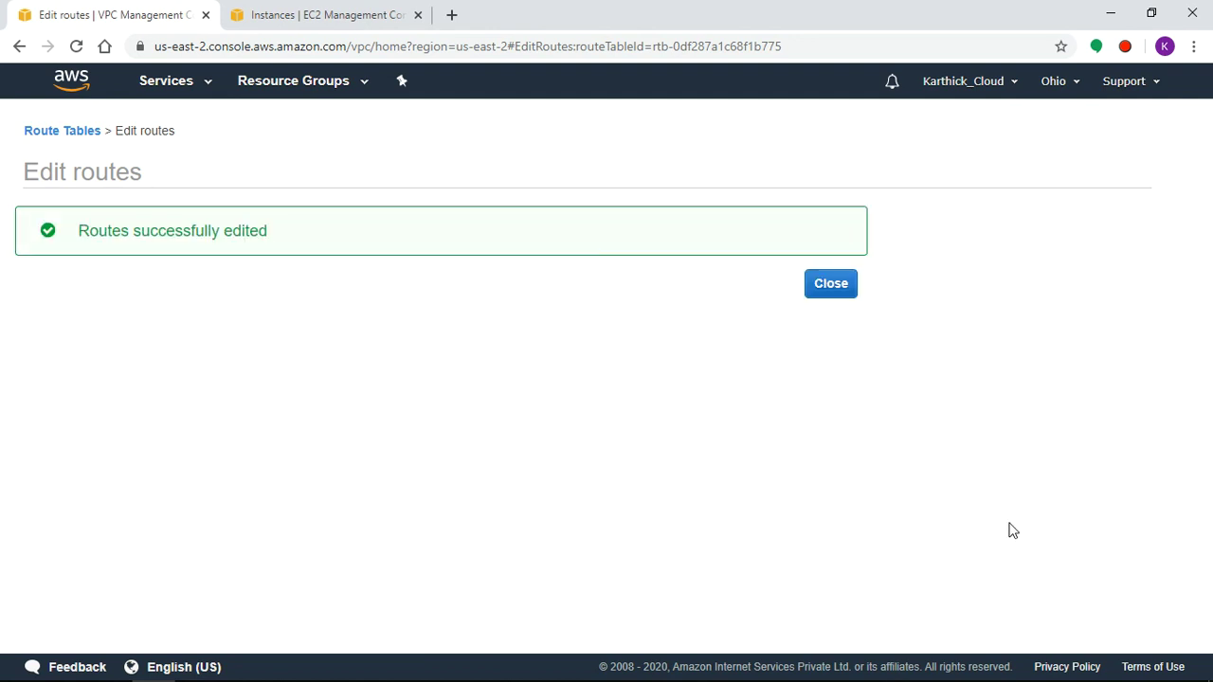
pyautogui.click(845, 295)
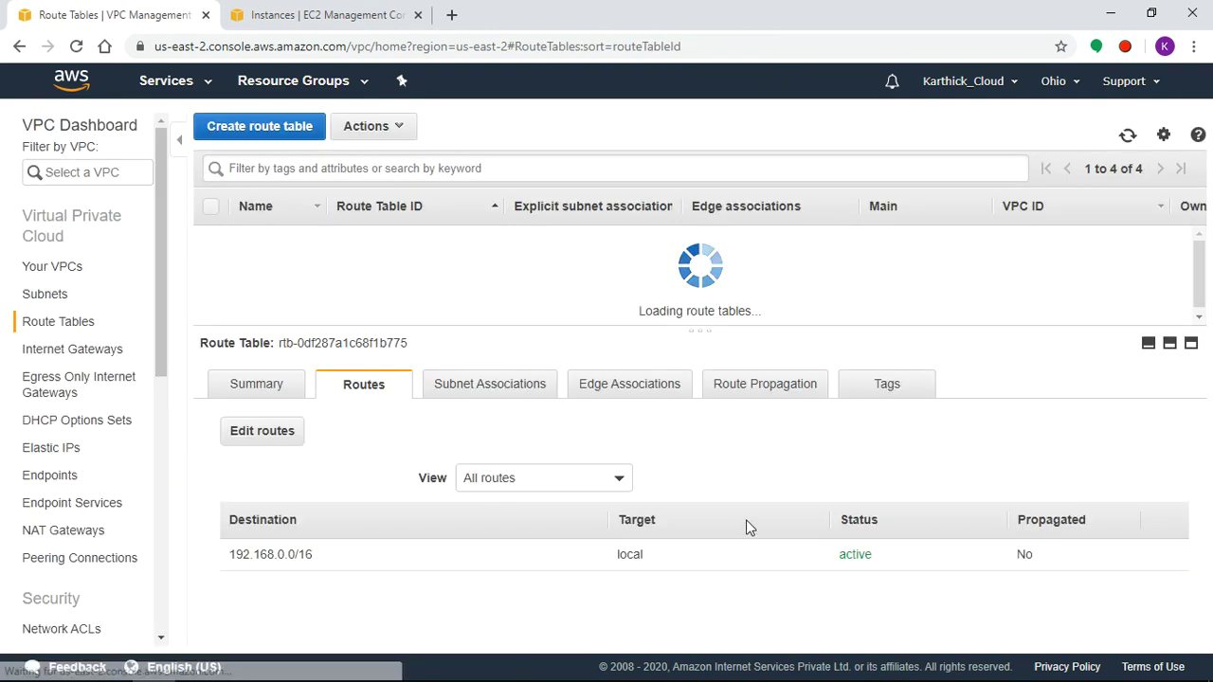
# Associate the Public1 (192.168.1.0/24) and Public2 (192.168.2.0/24) subnets with the Public-RT route table and save
pyautogui.click(500, 388)
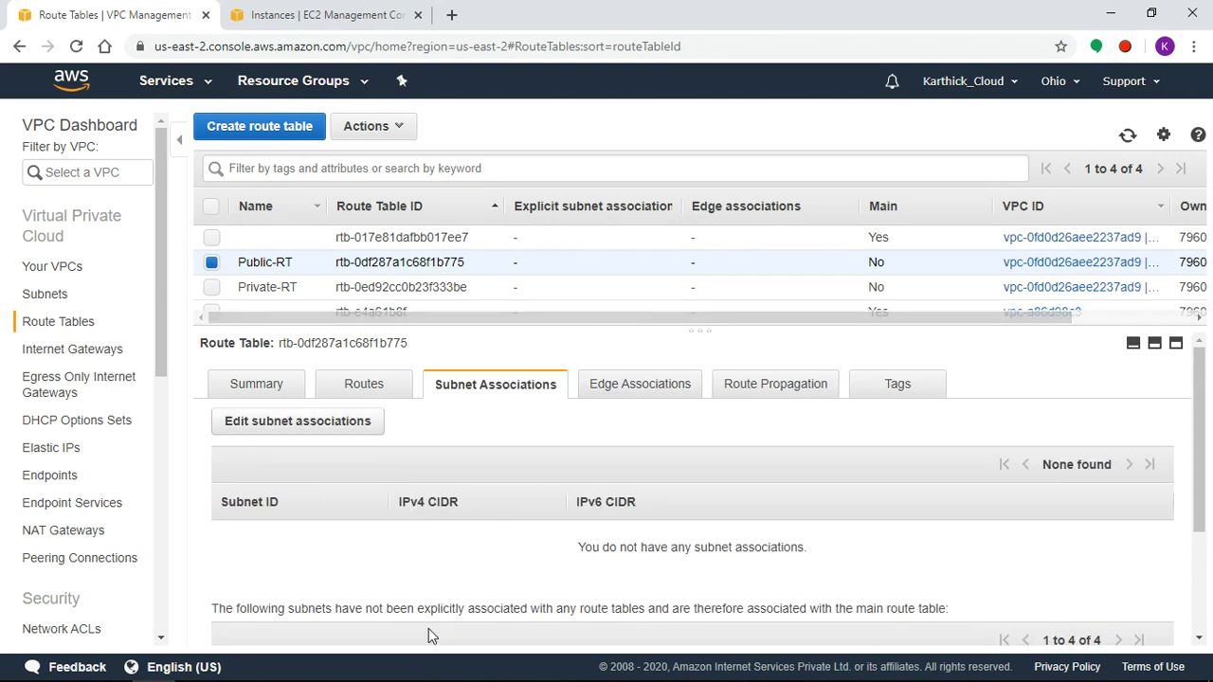
pyautogui.moveTo(363, 668)
pyautogui.click(283, 666)
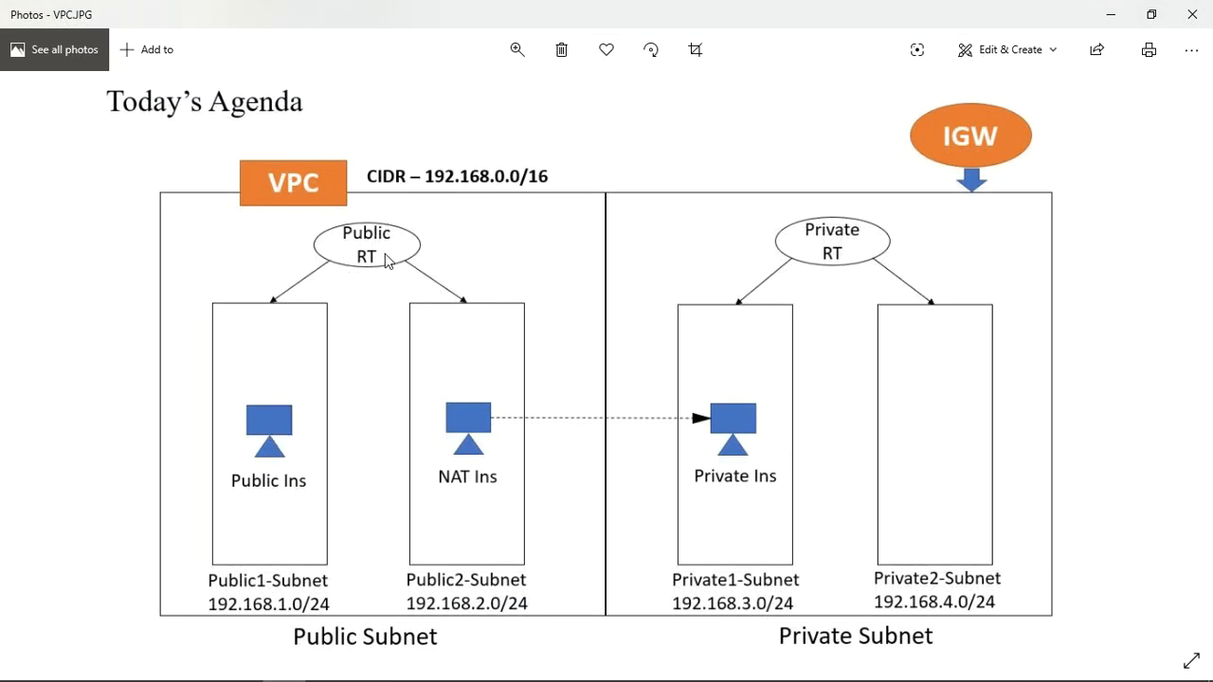
pyautogui.click(1110, 17)
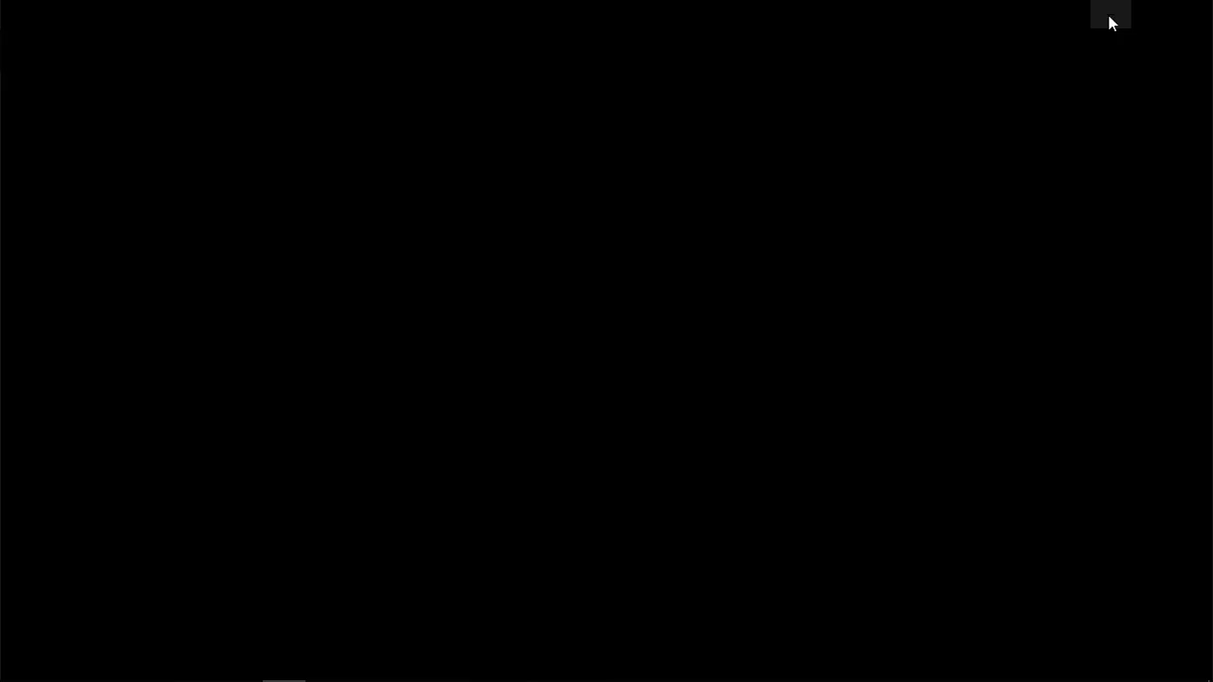
pyautogui.click(347, 428)
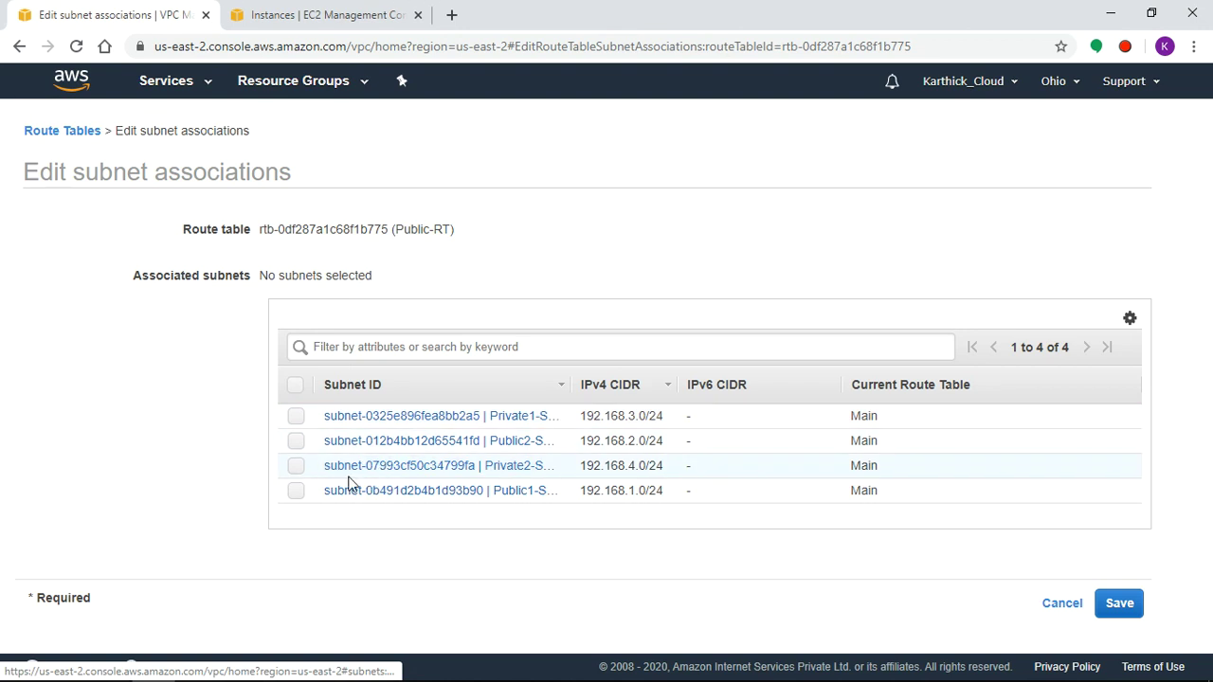
pyautogui.click(297, 493)
pyautogui.click(297, 446)
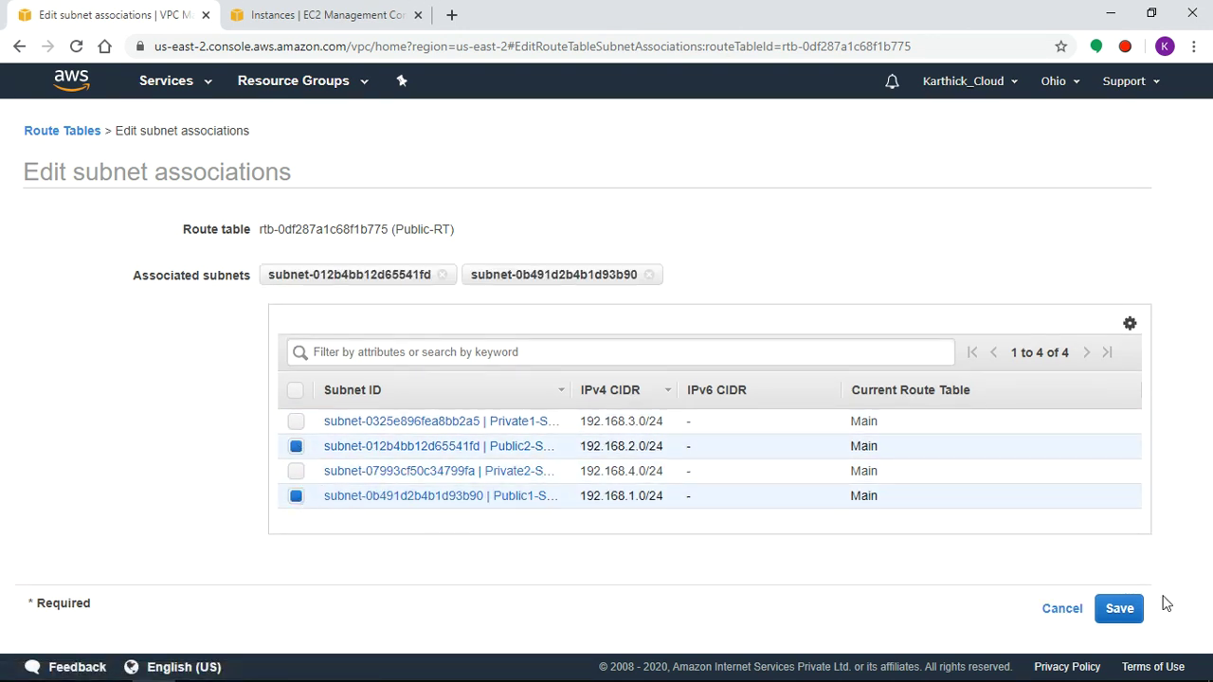
pyautogui.click(1118, 611)
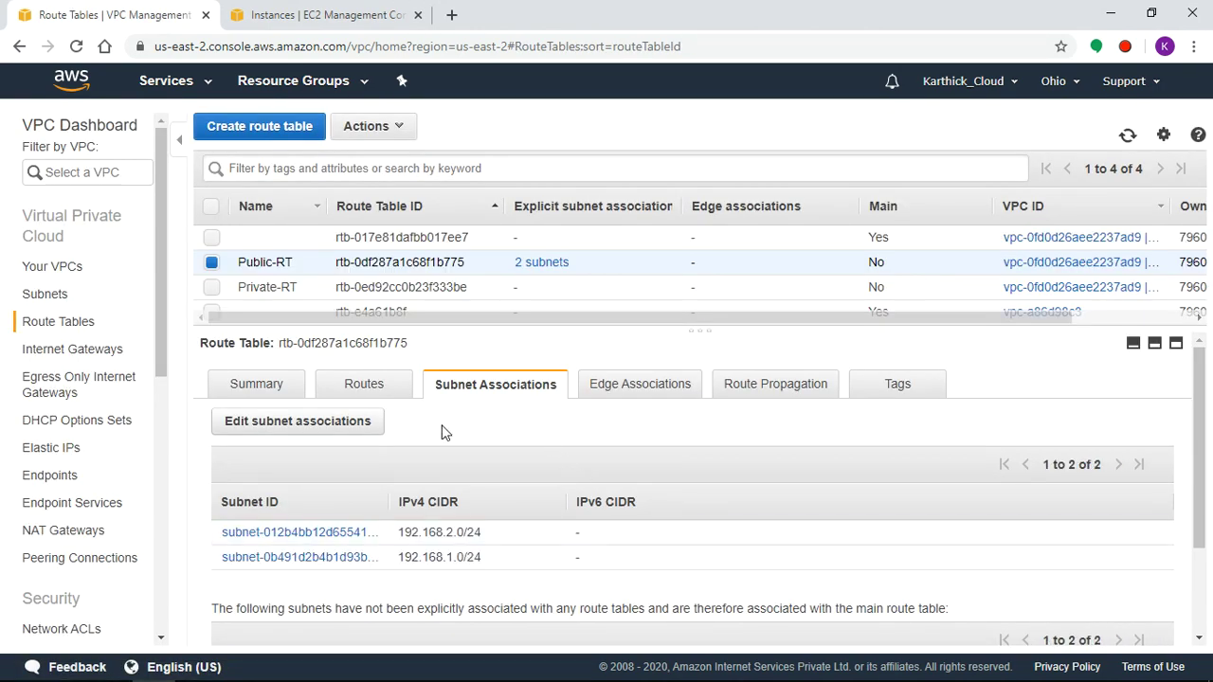
# Review the routes and subnet associations of Public-RT against the network diagram
pyautogui.click(365, 389)
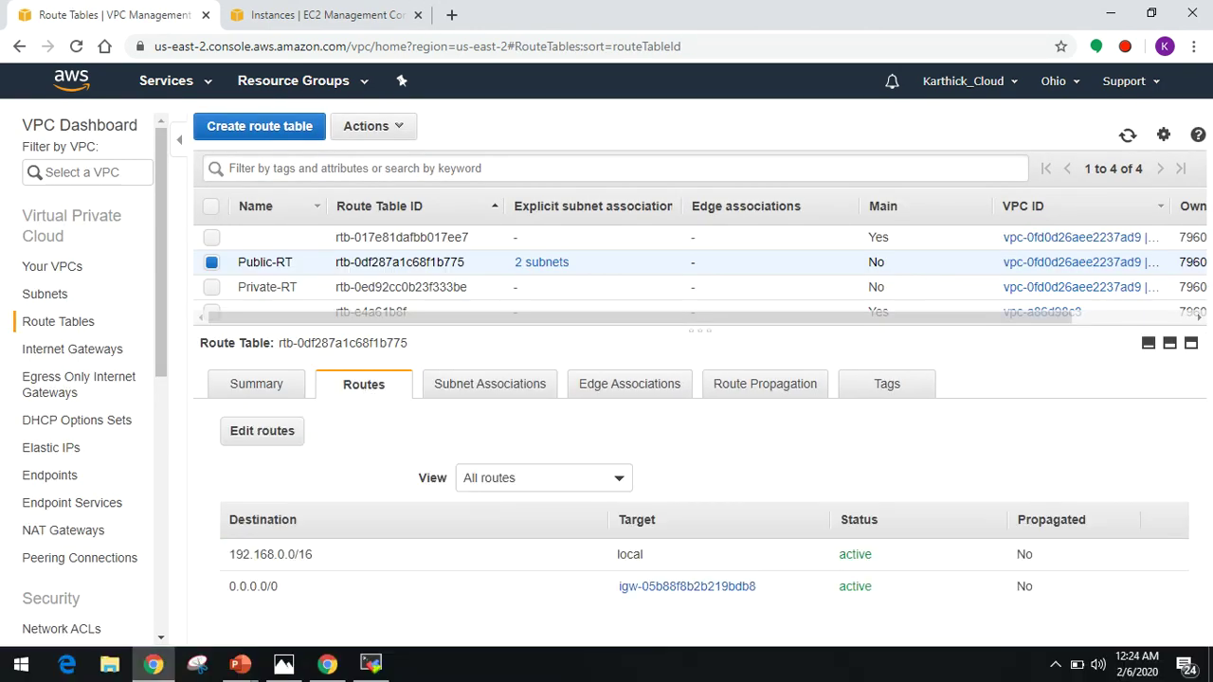
pyautogui.click(290, 671)
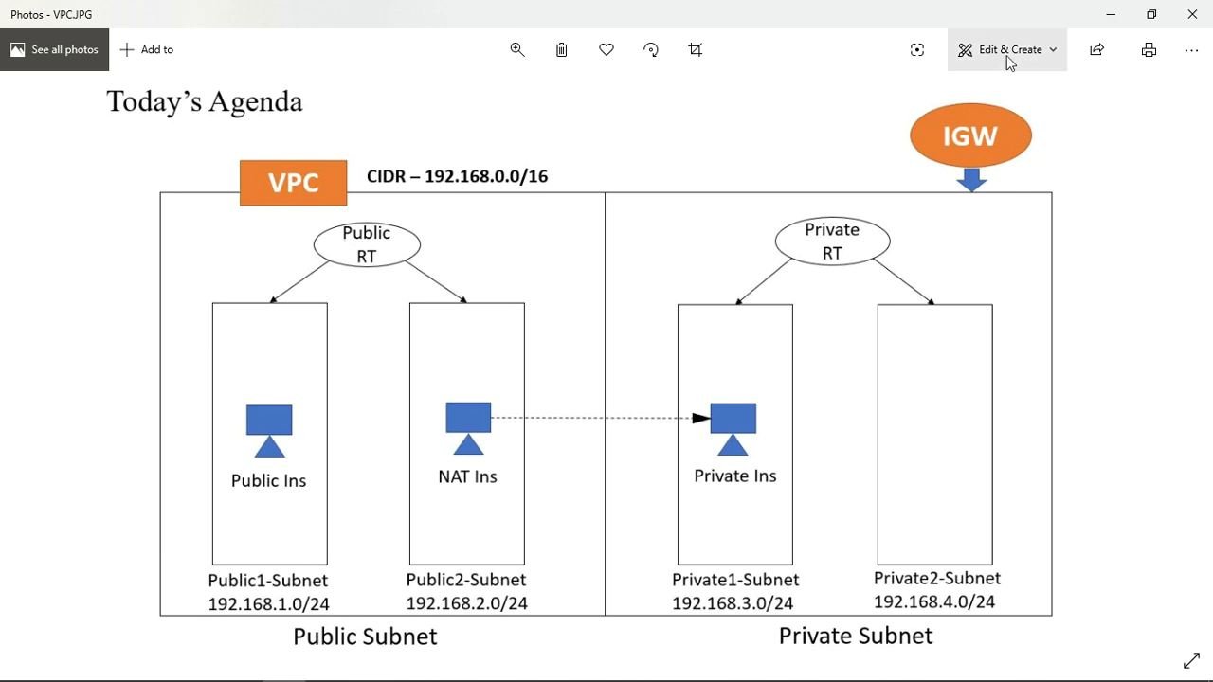
pyautogui.click(1108, 20)
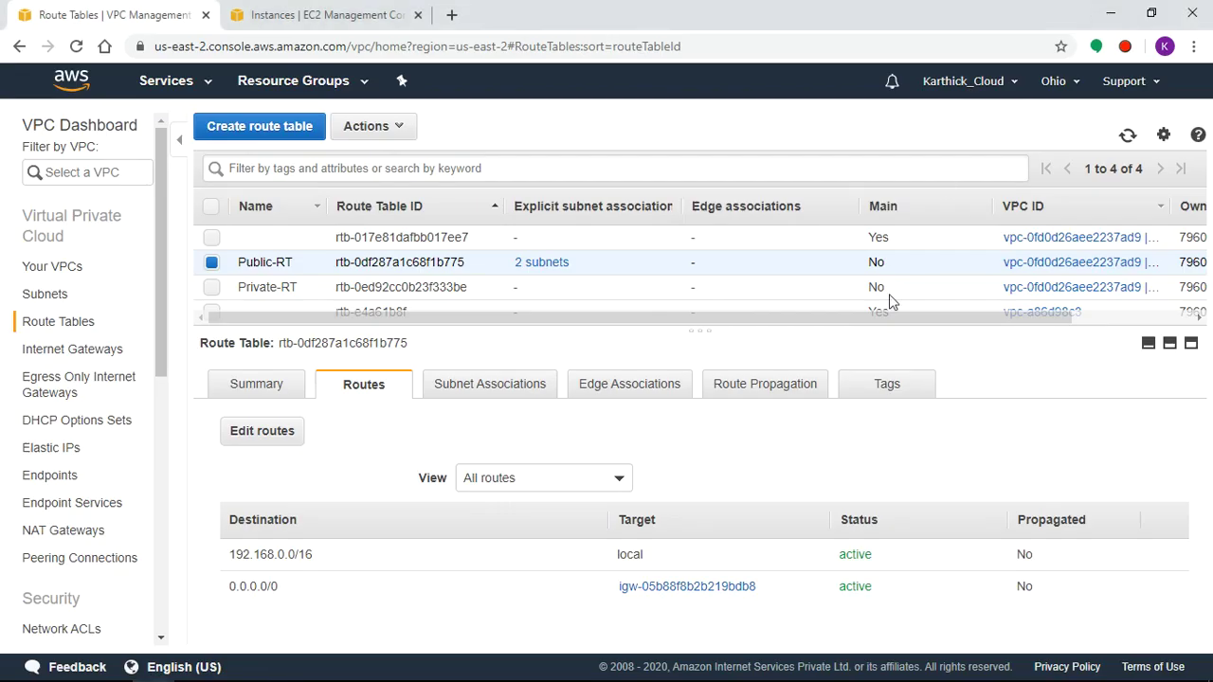
pyautogui.click(520, 391)
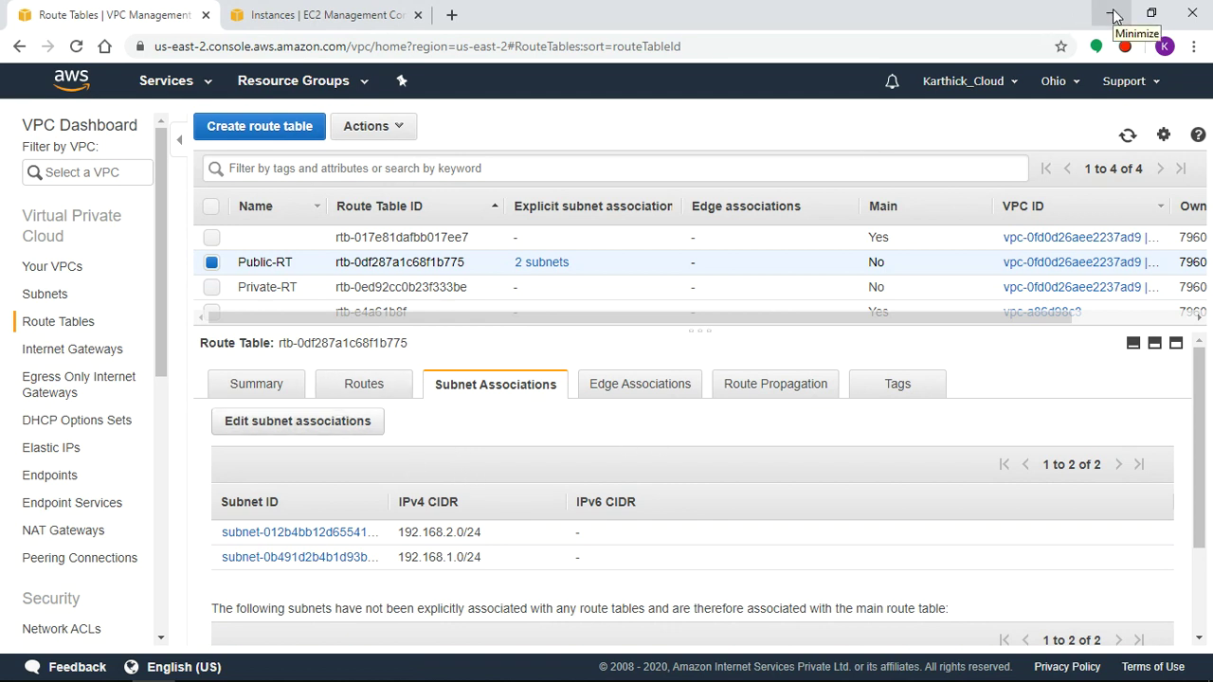
# Switch to the EC2 instances page and copy the IPv4 public IP of Public-Ins
pyautogui.click(370, 13)
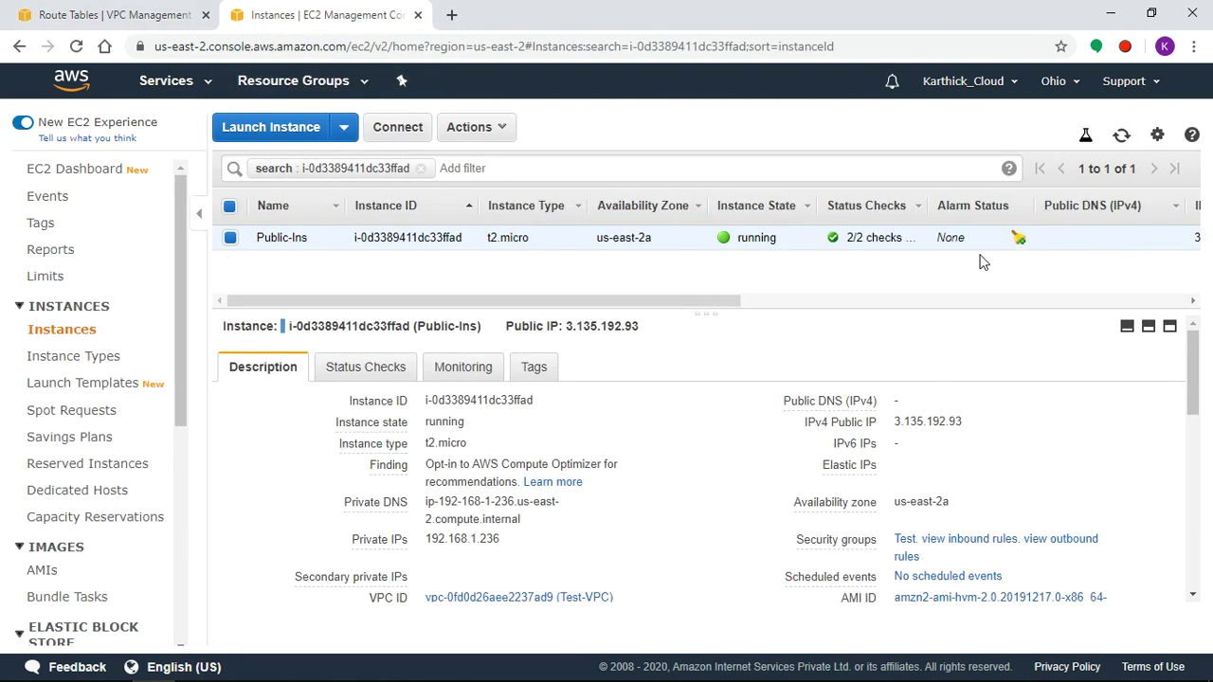
pyautogui.click(977, 422)
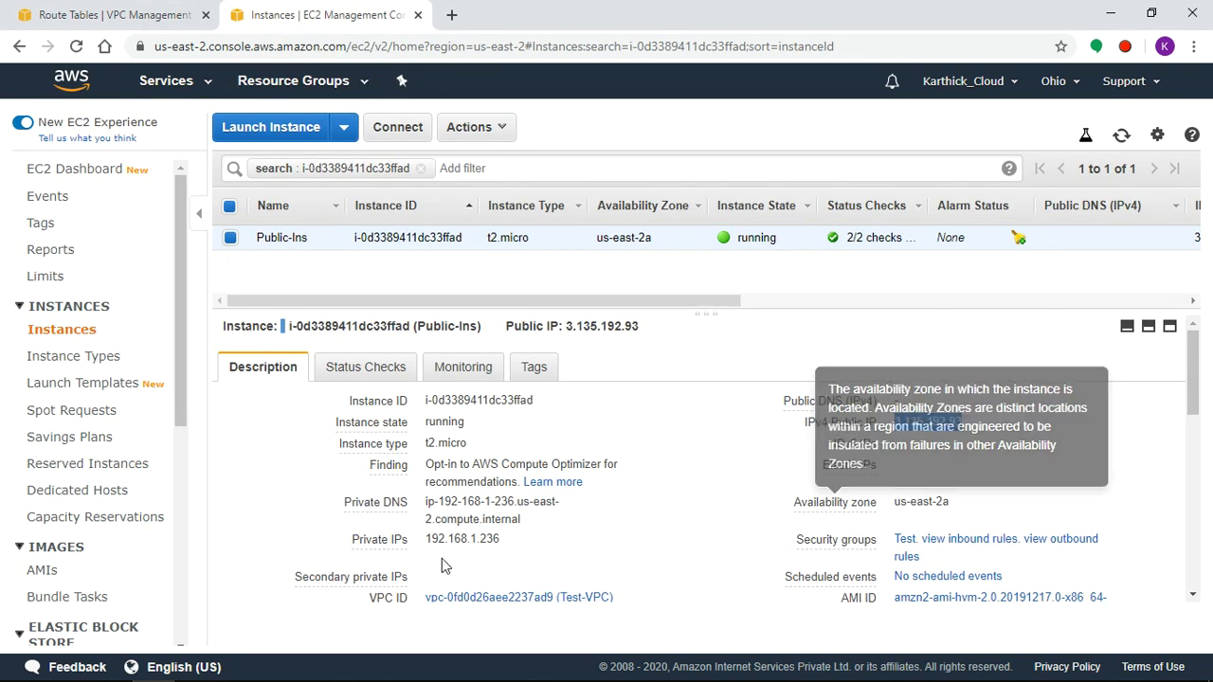
pyautogui.click(977, 422)
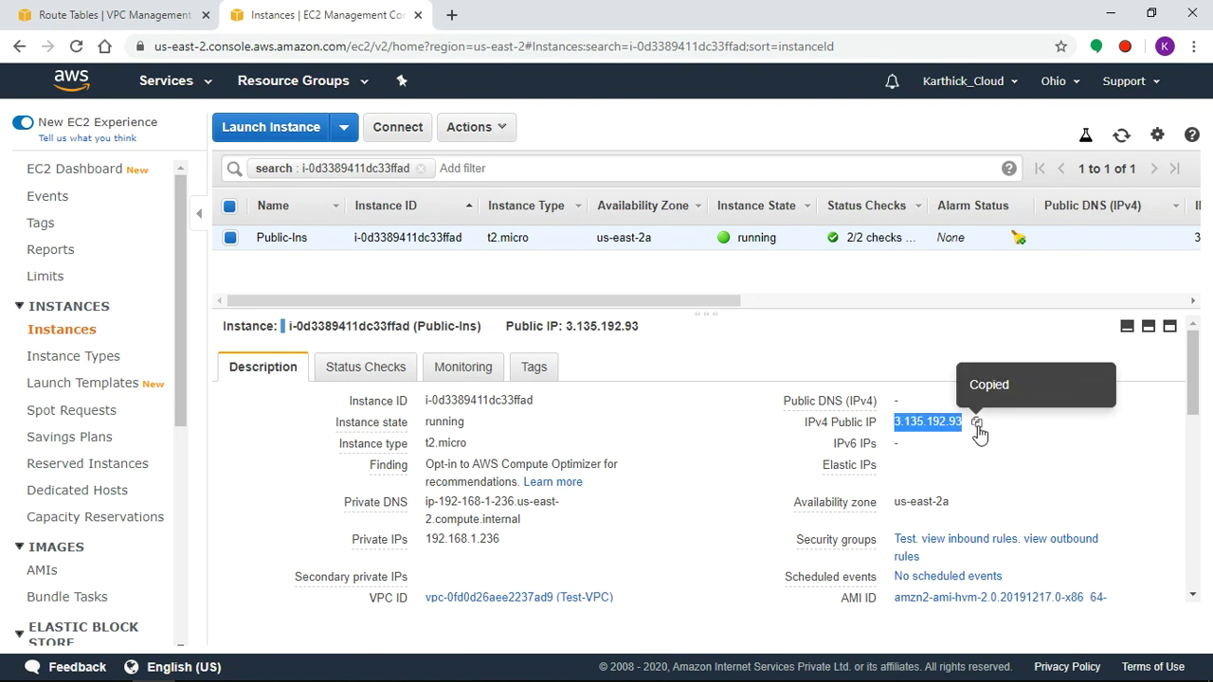
# Switch to MobaXterm and set up a new SSH session to remote host 3.135.192.93 with username ec2-user
pyautogui.click(366, 667)
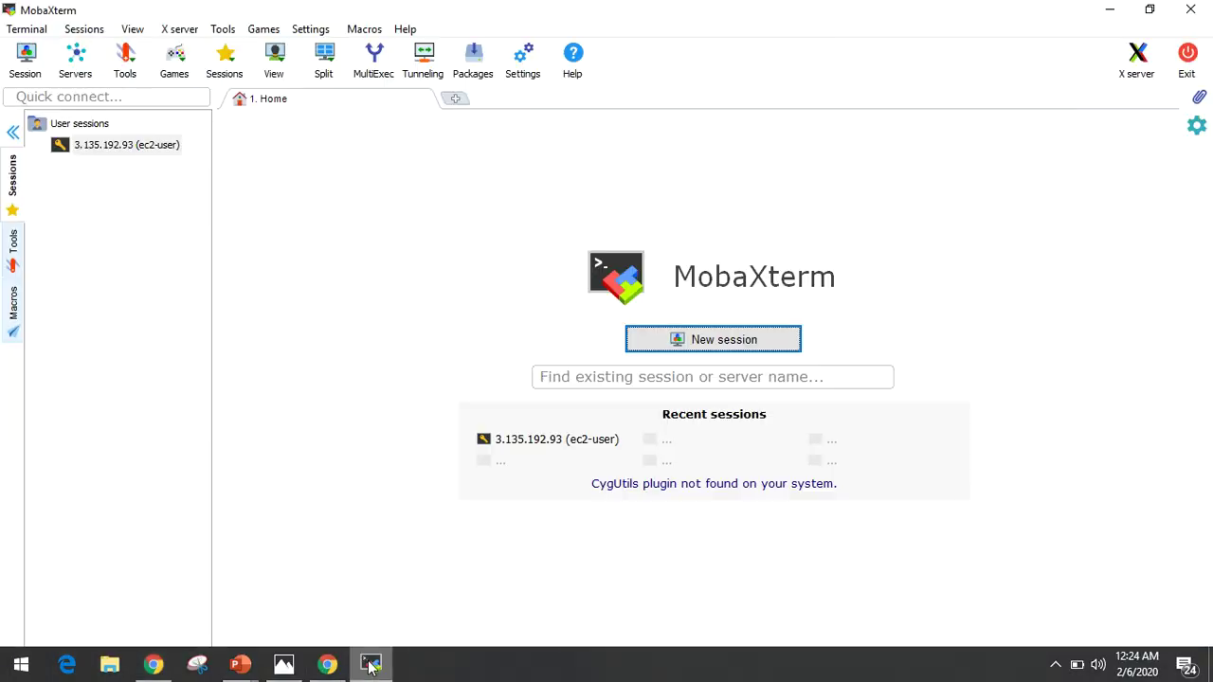
pyautogui.click(718, 341)
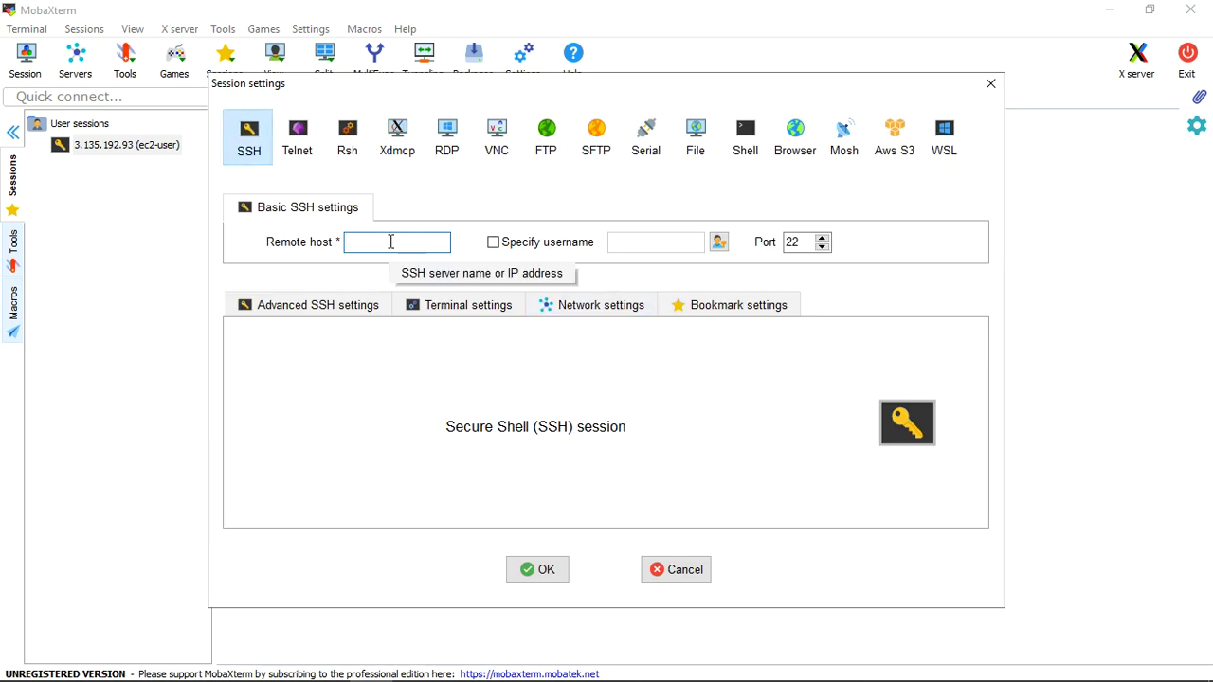
pyautogui.hotkey('ctrl', 'v')
pyautogui.click(517, 245)
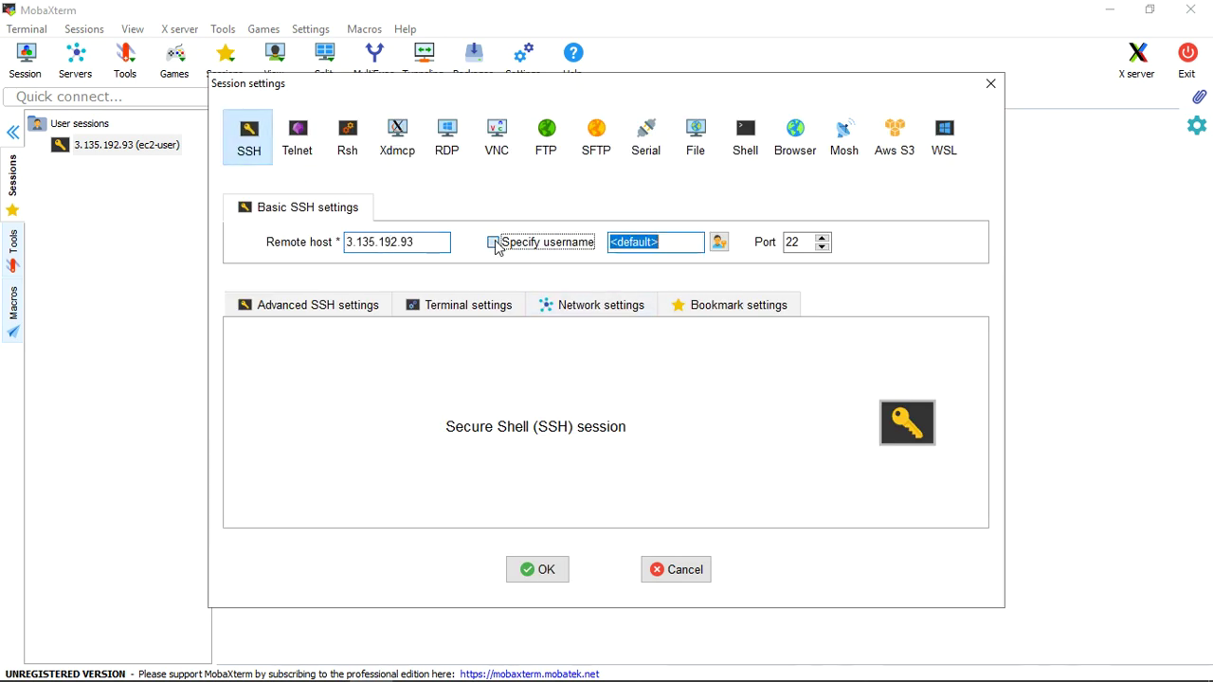
pyautogui.write('Ec2-user')
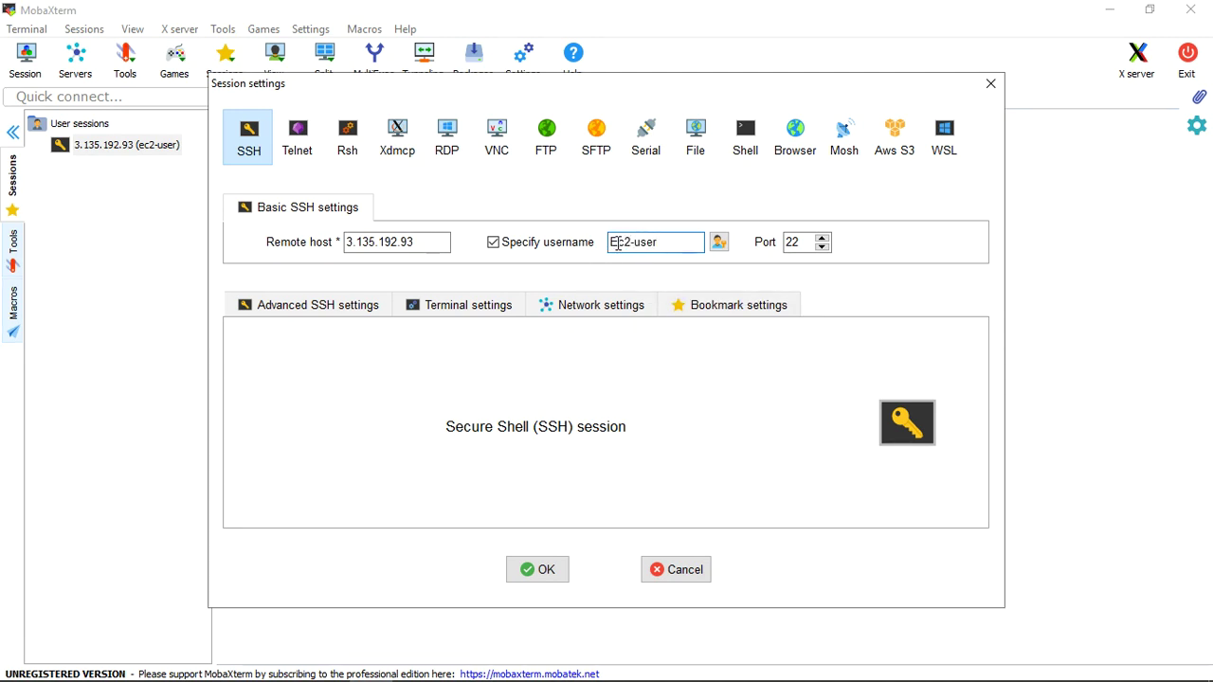
pyautogui.press('BackSpace')
pyautogui.write('e')
# Use PublicKey.pem from Downloads as the session's private key and connect to the instance
pyautogui.click(318, 305)
pyautogui.click(302, 465)
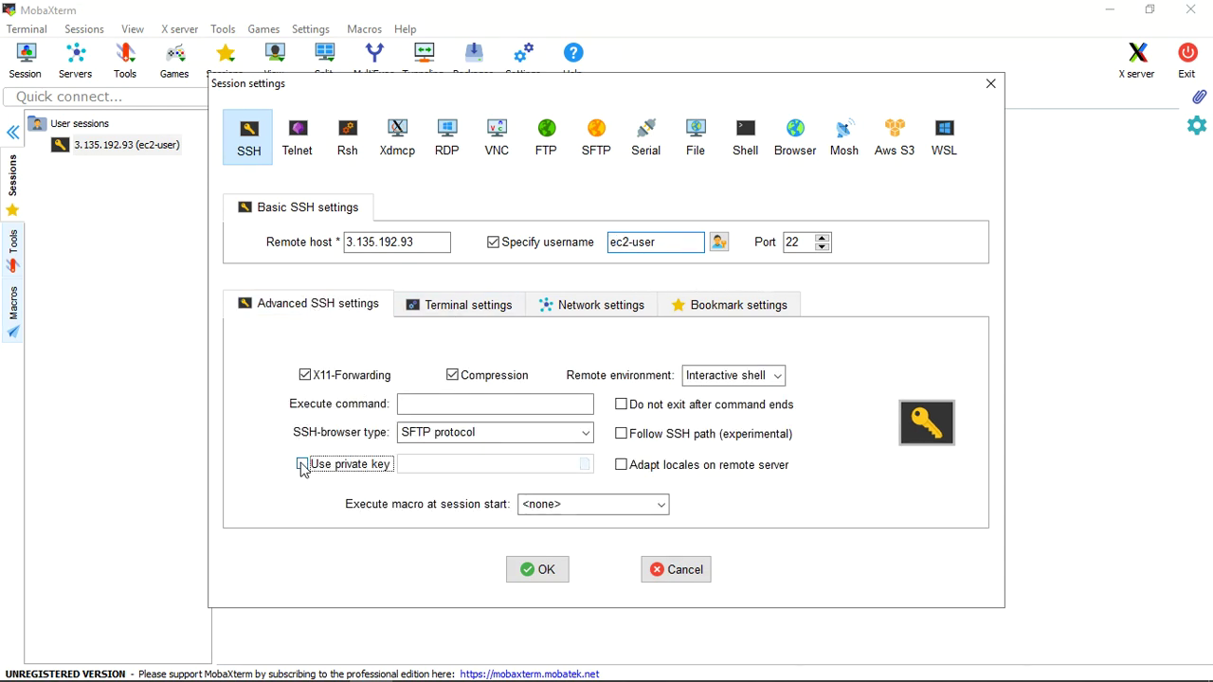
pyautogui.click(584, 463)
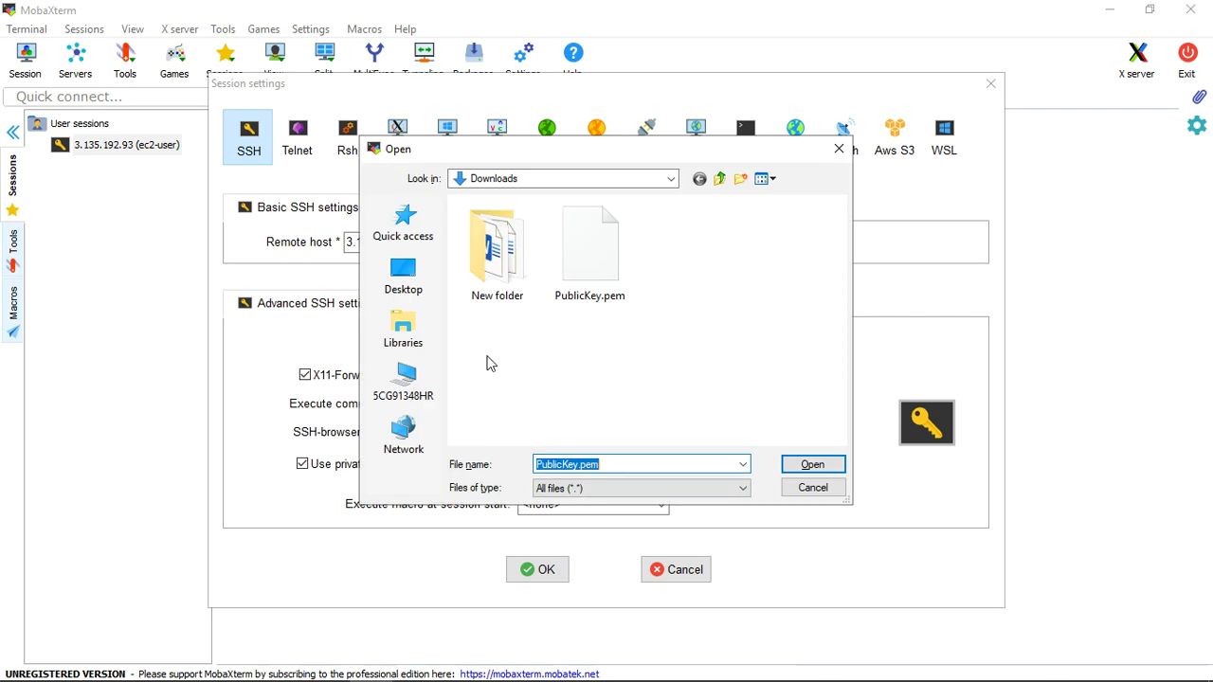
pyautogui.doubleClick(580, 270)
pyautogui.click(535, 576)
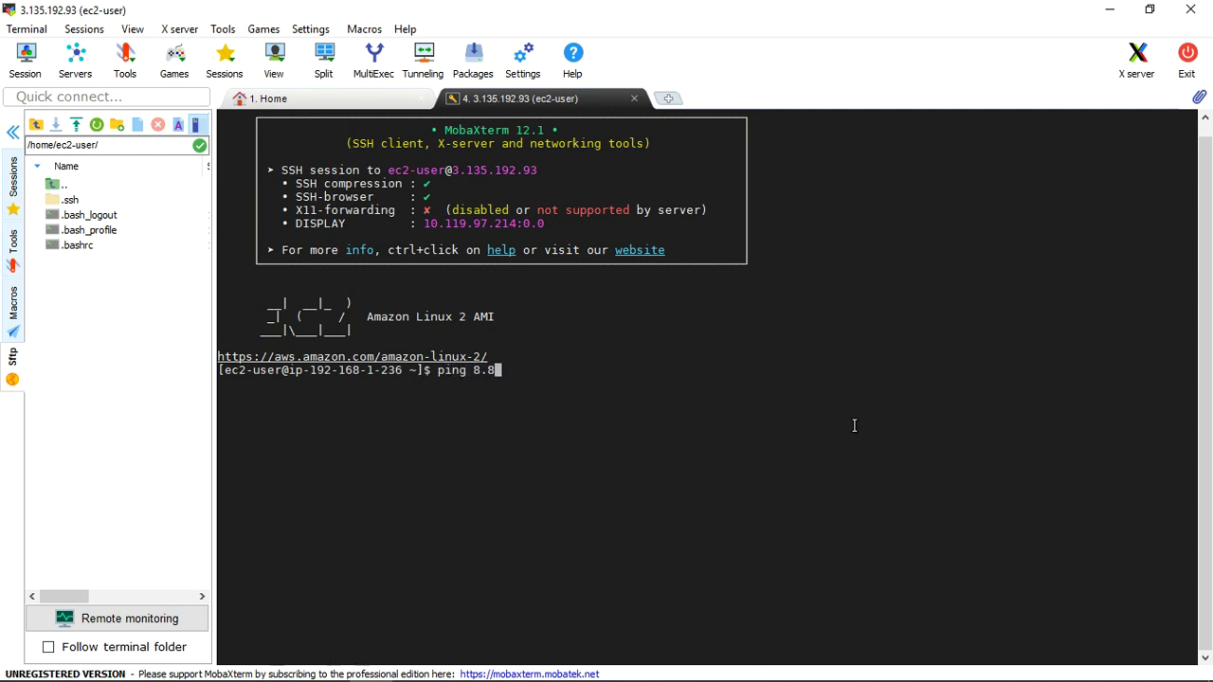
# Test the public instance's internet access by pinging 8.8.8.8, and stop the ping after several replies
pyautogui.write('.8.8')
pyautogui.press('Return')
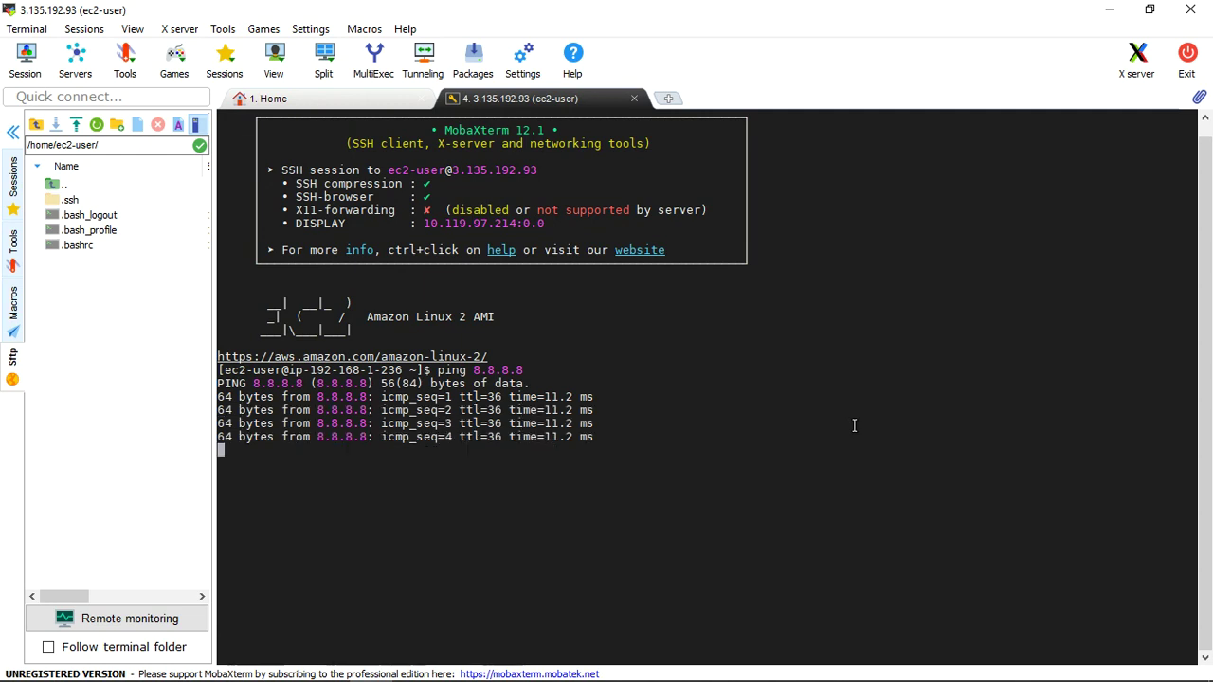
pyautogui.hotkey('ctrl', 'c')
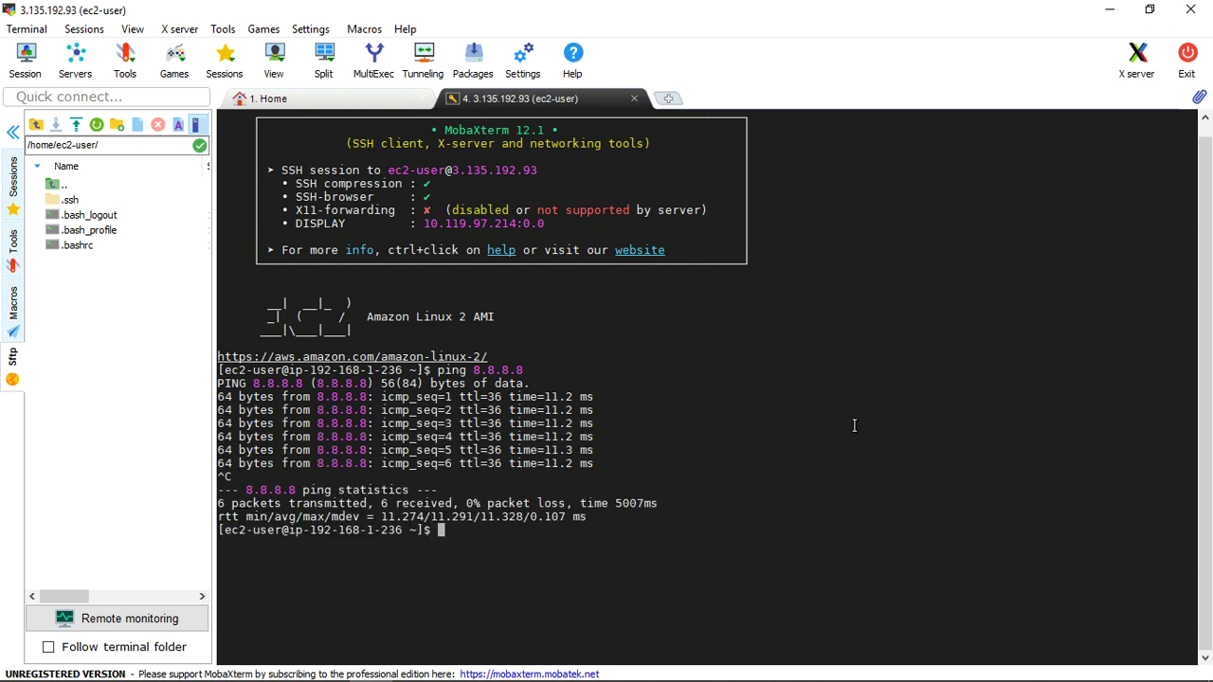
# Check the network diagram, end the SSH session with exit, close its terminal and return to the EC2 console
pyautogui.click(284, 665)
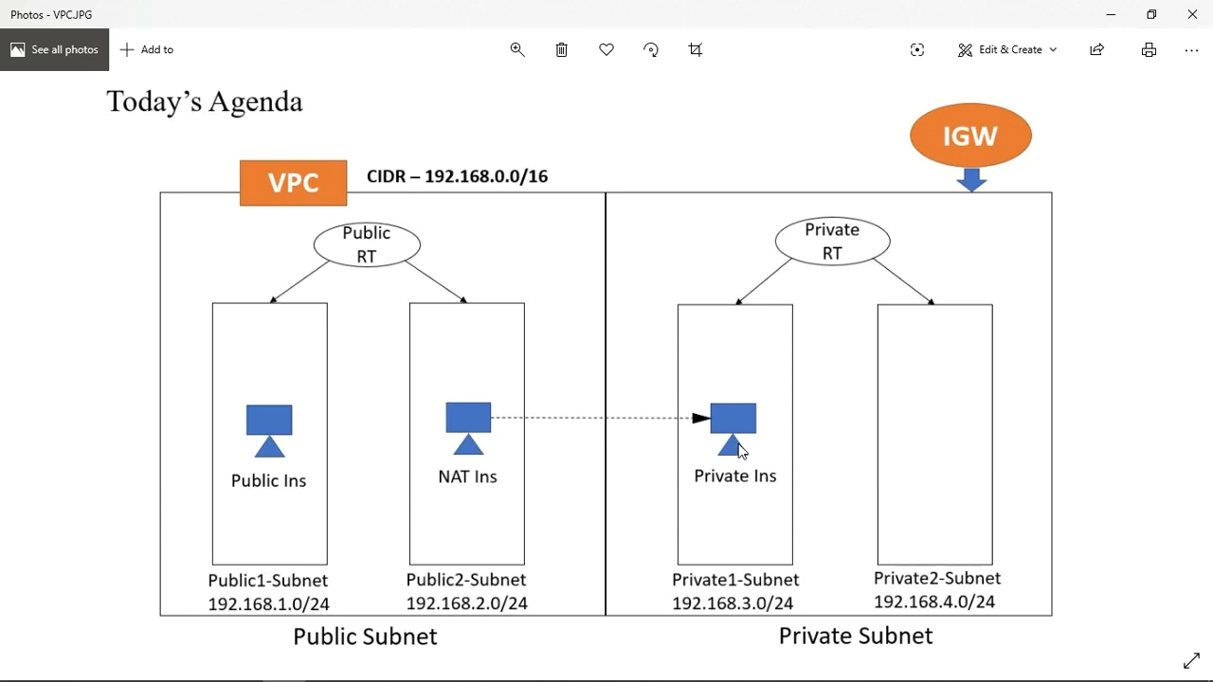
pyautogui.click(1112, 15)
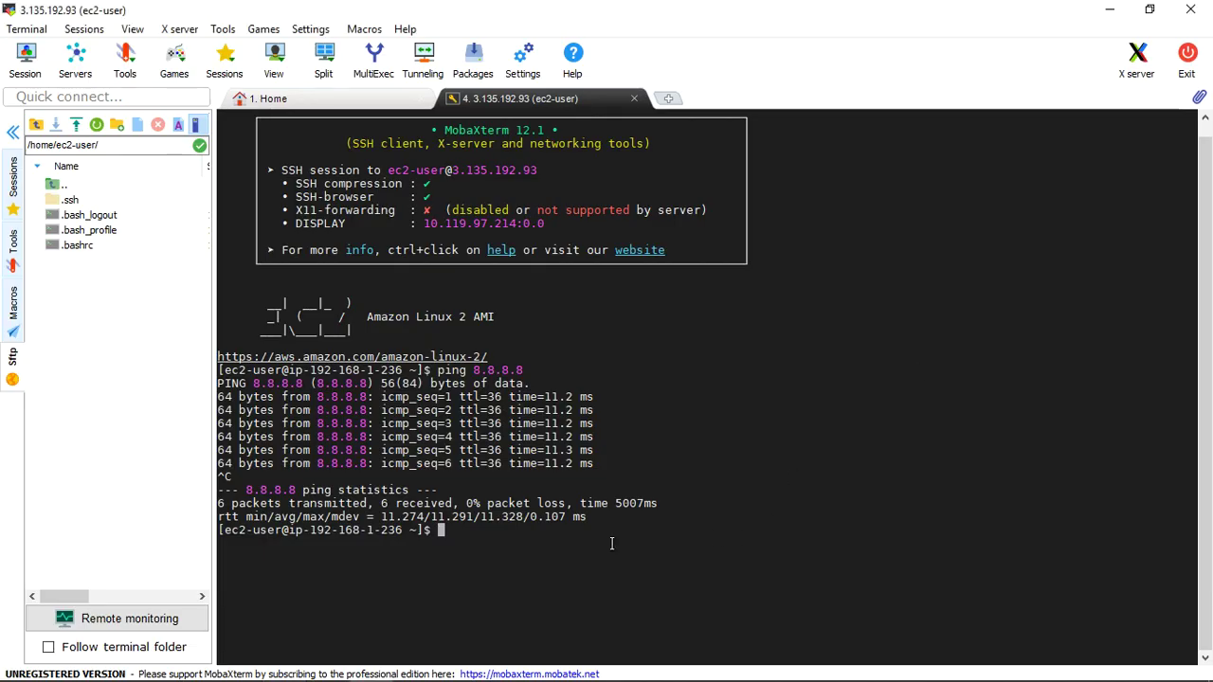
pyautogui.write('exit')
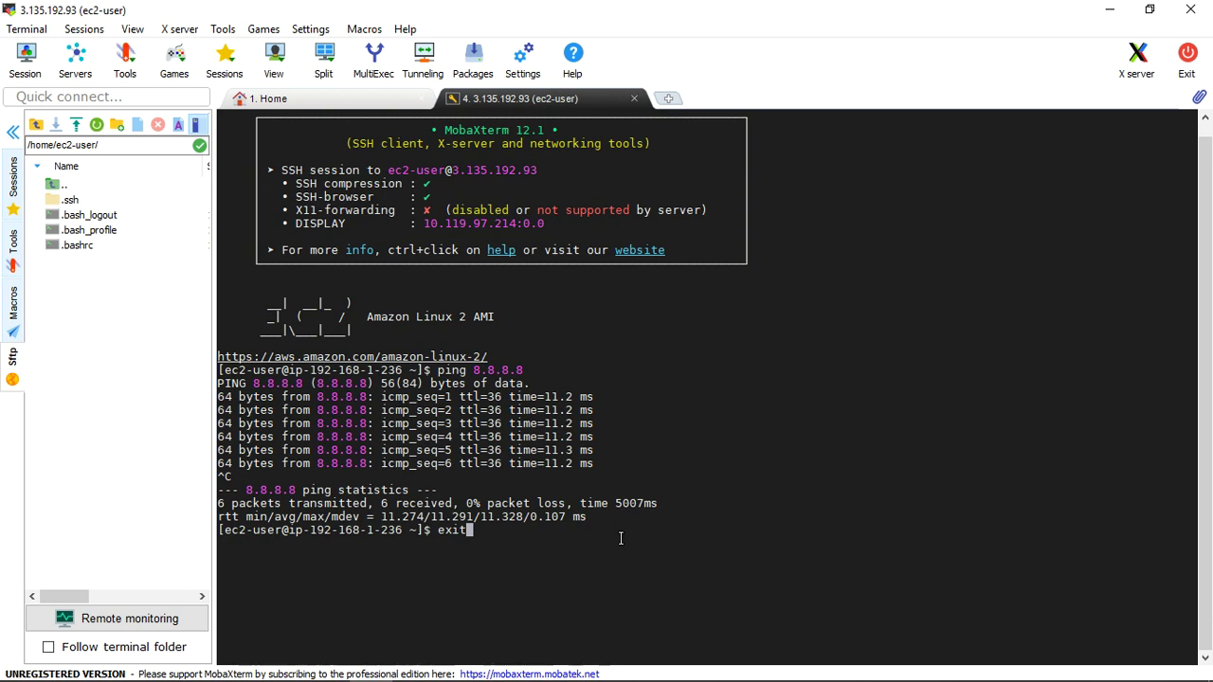
pyautogui.press('Return')
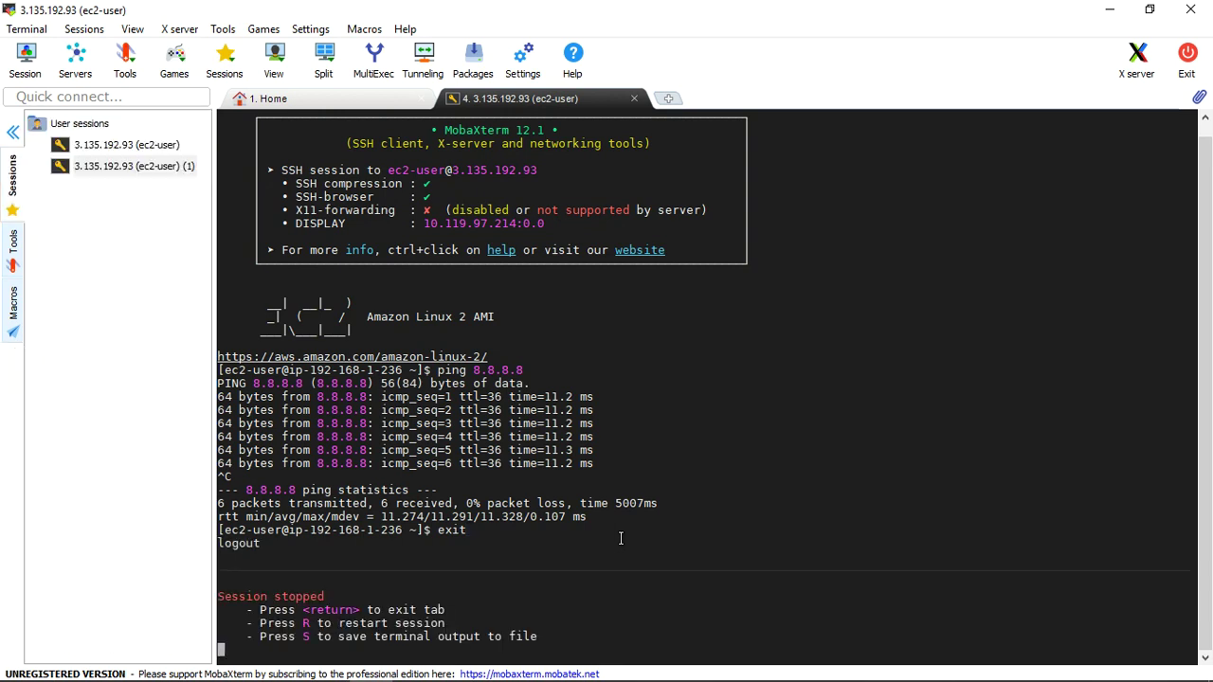
pyautogui.click(634, 98)
pyautogui.click(1110, 10)
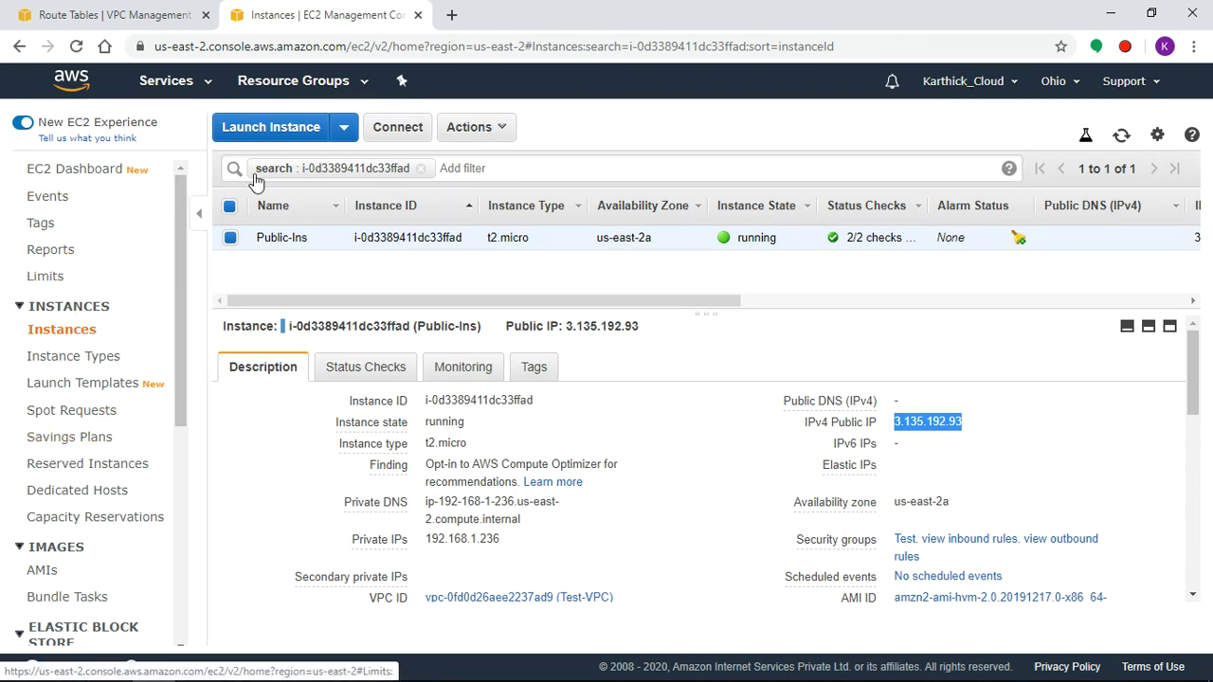
# Start launching a new EC2 instance and search the community AMIs for nat
pyautogui.click(292, 132)
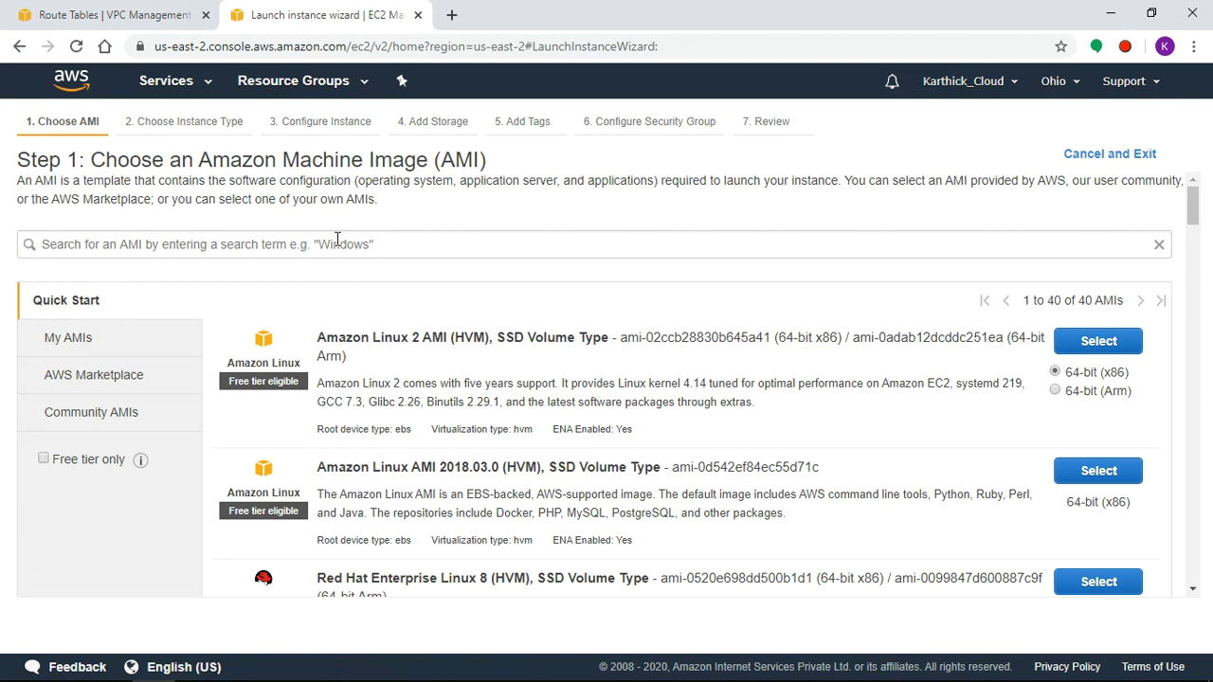
pyautogui.click(105, 423)
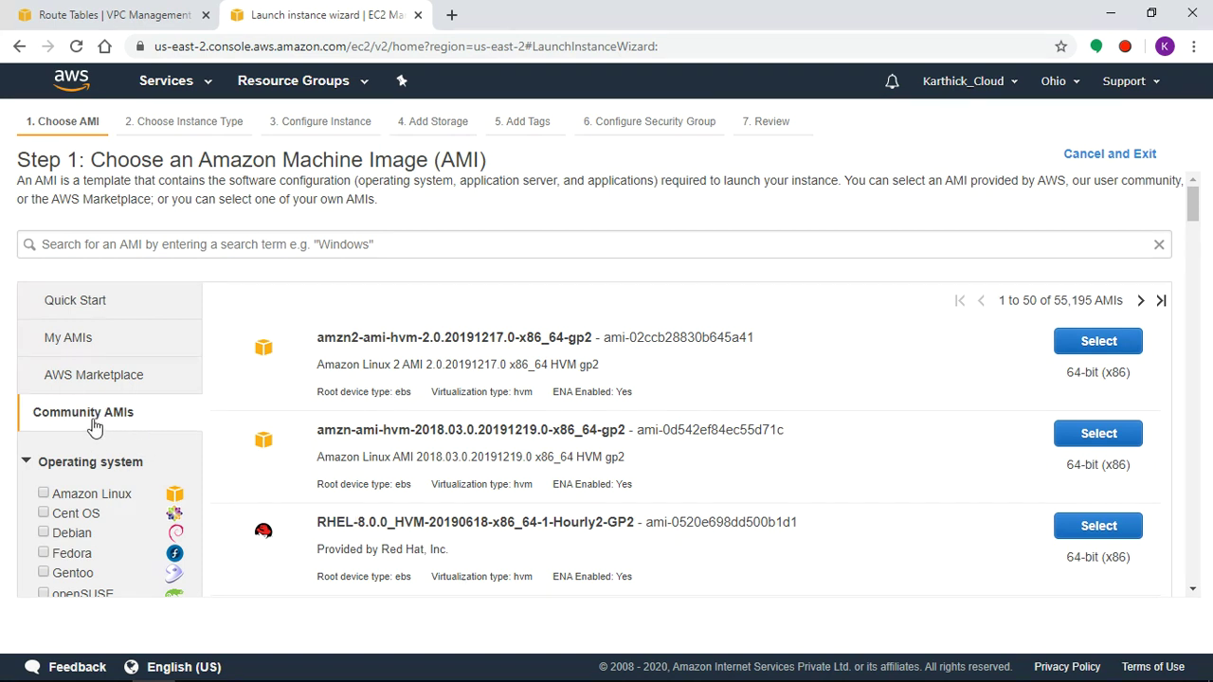
pyautogui.click(273, 247)
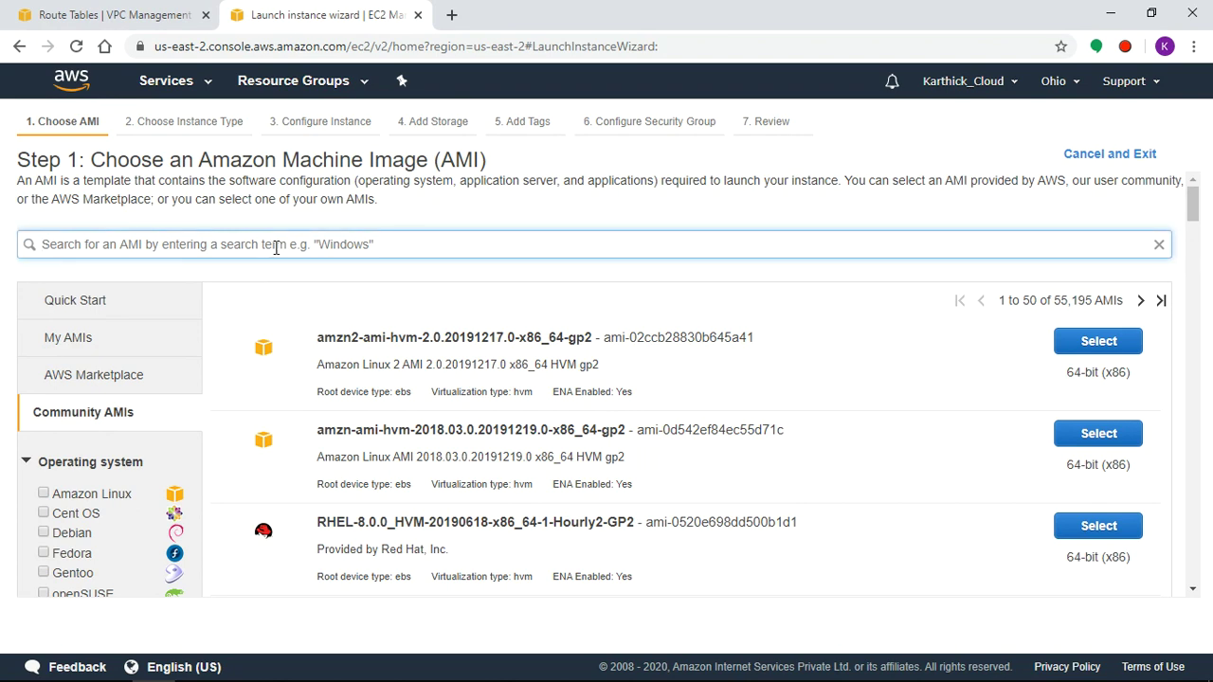
pyautogui.write('nat')
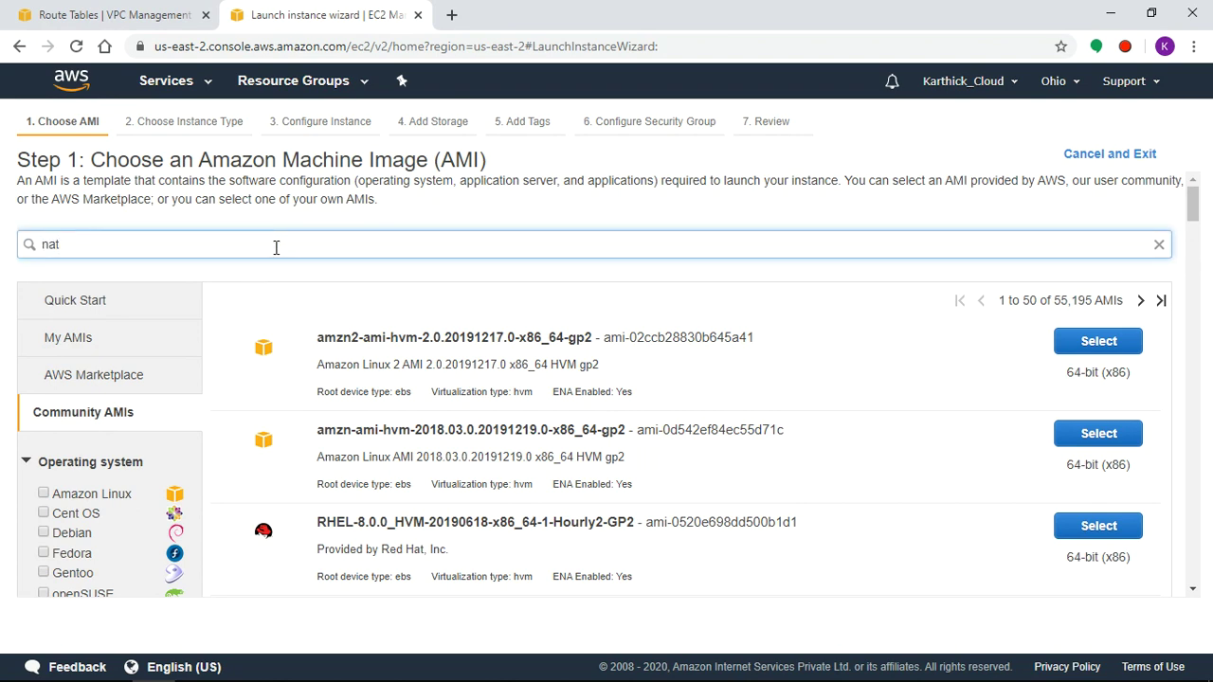
pyautogui.press('Return')
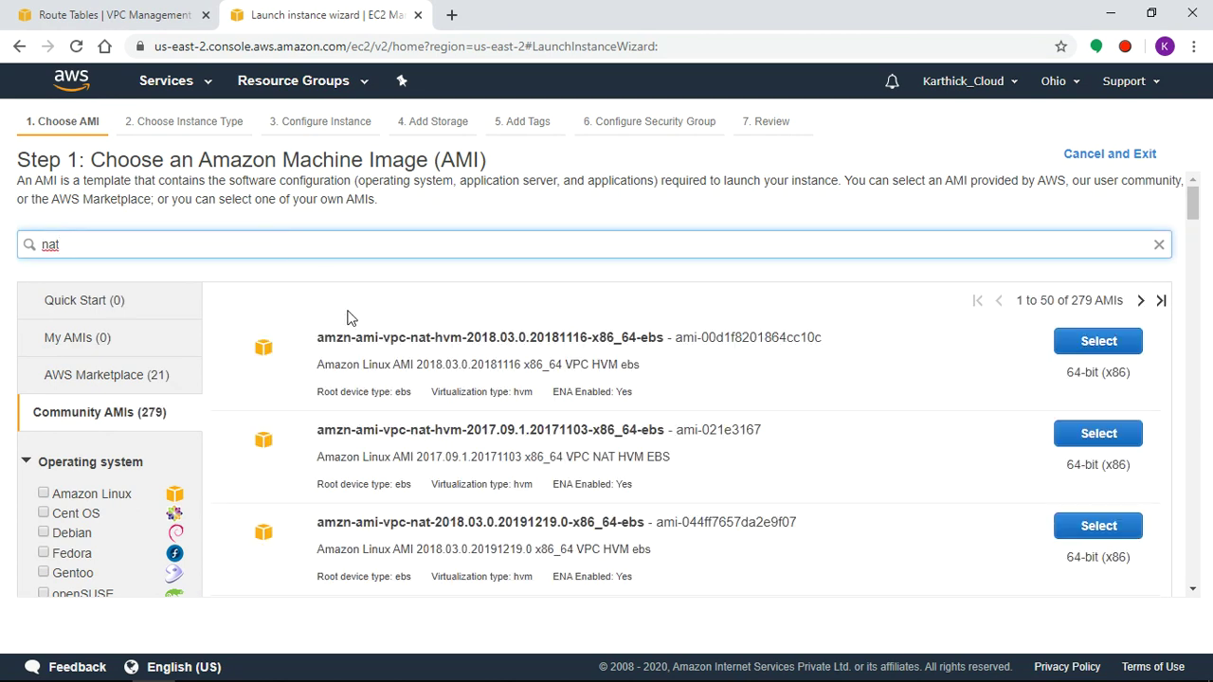
# Choose the amzn-ami-vpc-nat-2018.03.0.20191219.0-x86_64-ebs image and continue with the t2.micro instance type
pyautogui.scroll(-2, 624, 392)
pyautogui.scroll(-4, 594, 298)
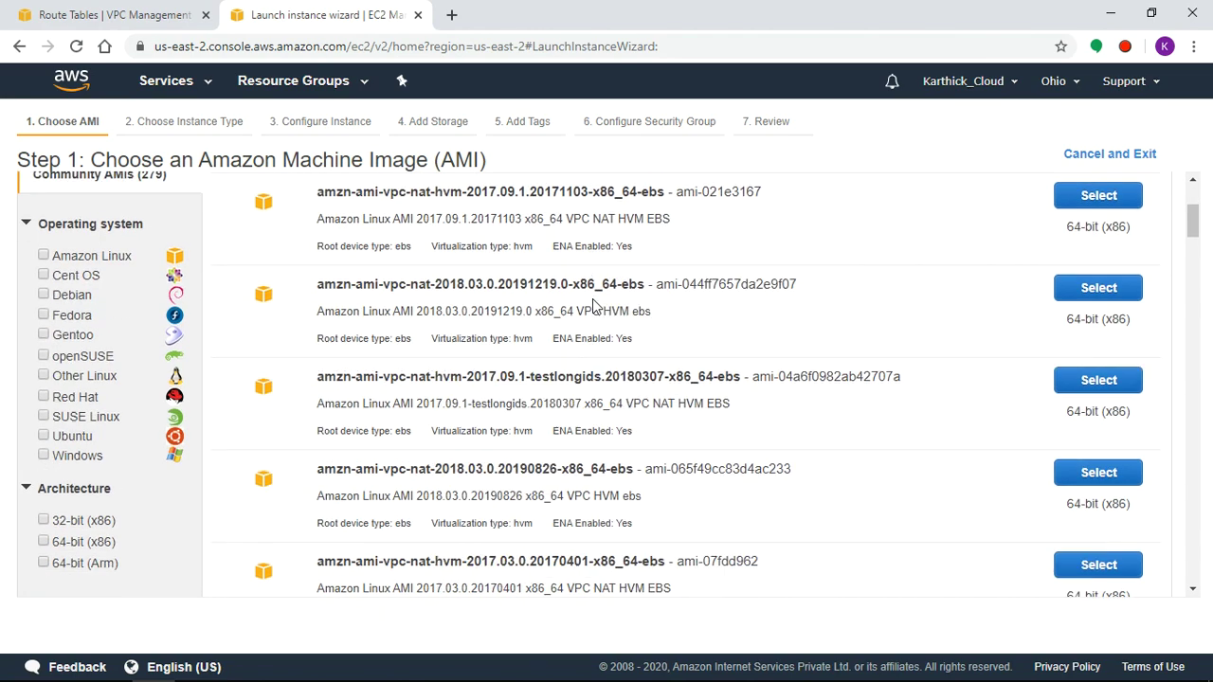
pyautogui.scroll(5, 594, 299)
pyautogui.scroll(2, 593, 300)
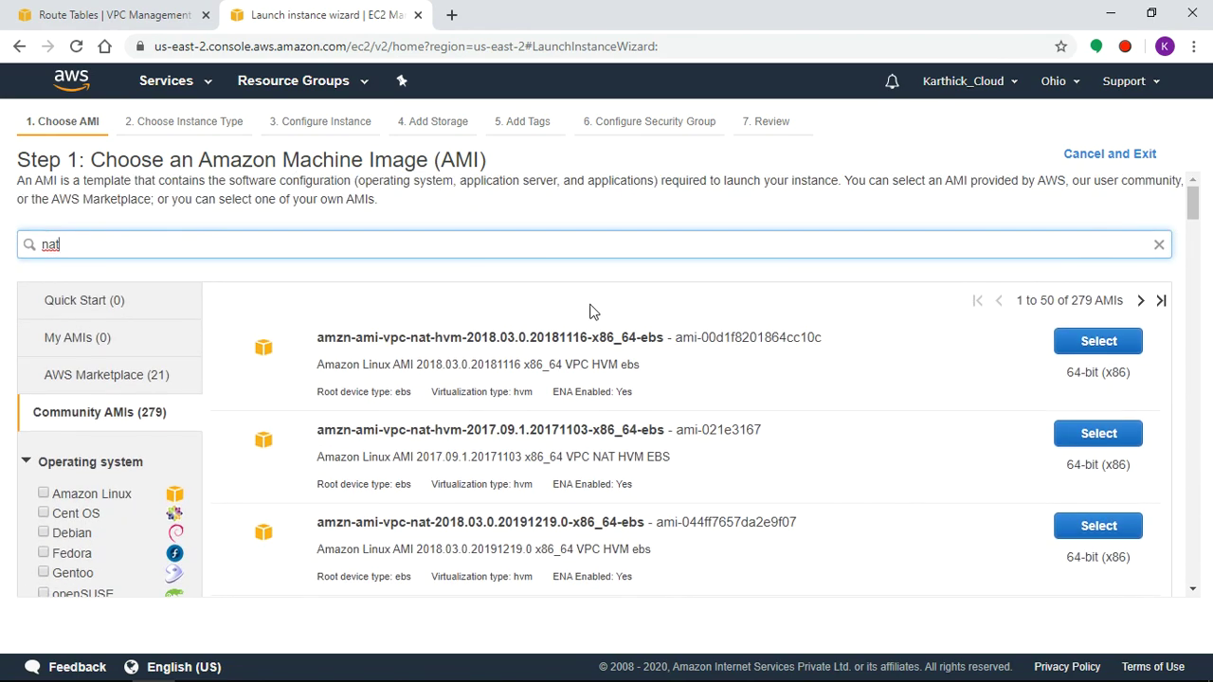
pyautogui.scroll(-2, 578, 379)
pyautogui.scroll(2, 726, 400)
pyautogui.click(1091, 529)
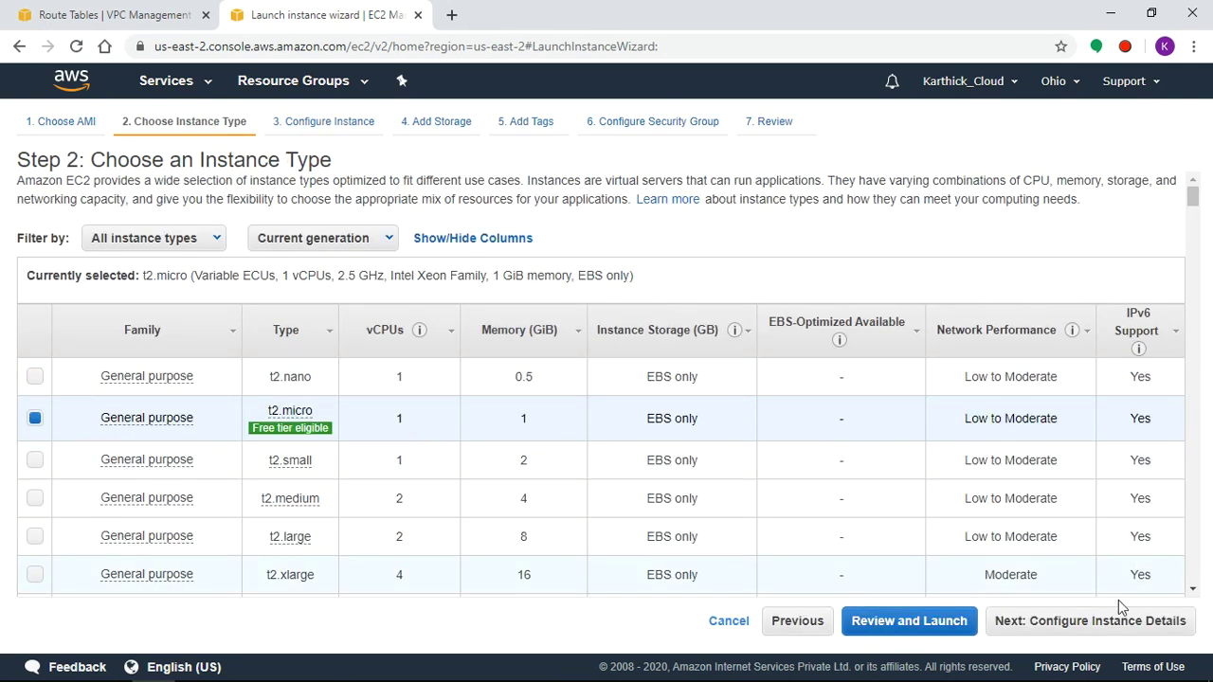
pyautogui.click(1106, 621)
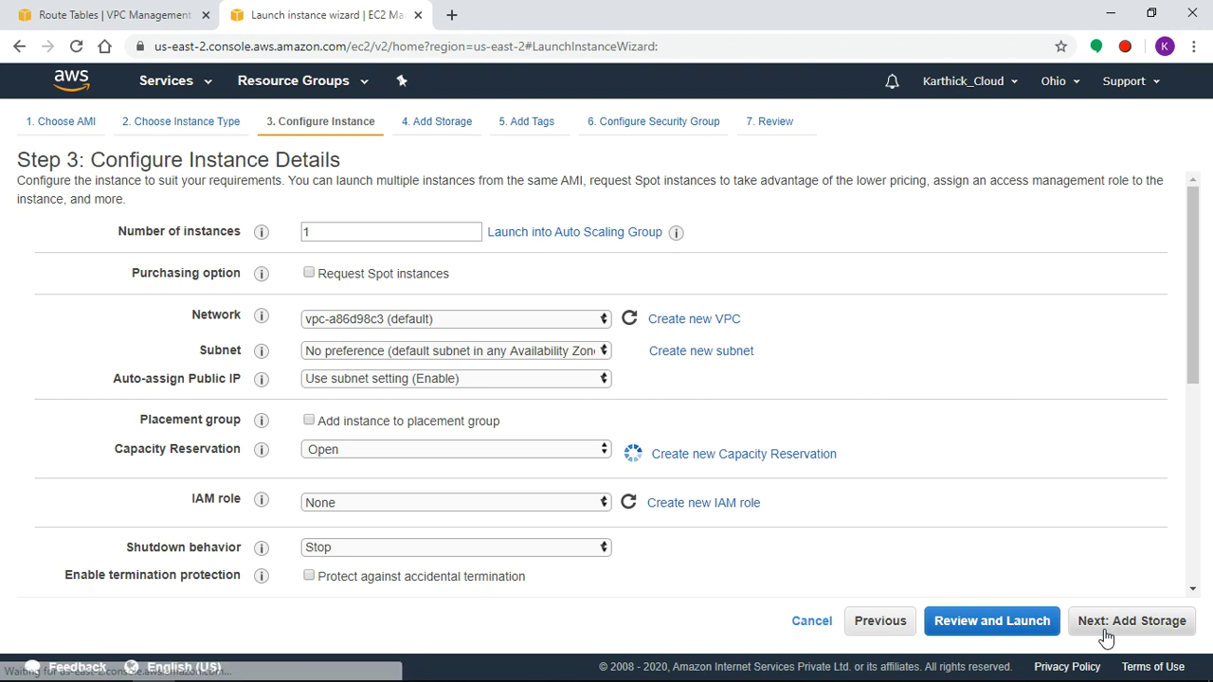
# Place the instance in Test-VPC's Public2-Subnet, as in the network diagram, and enable auto-assignment of a public IP
pyautogui.click(462, 323)
pyautogui.click(465, 337)
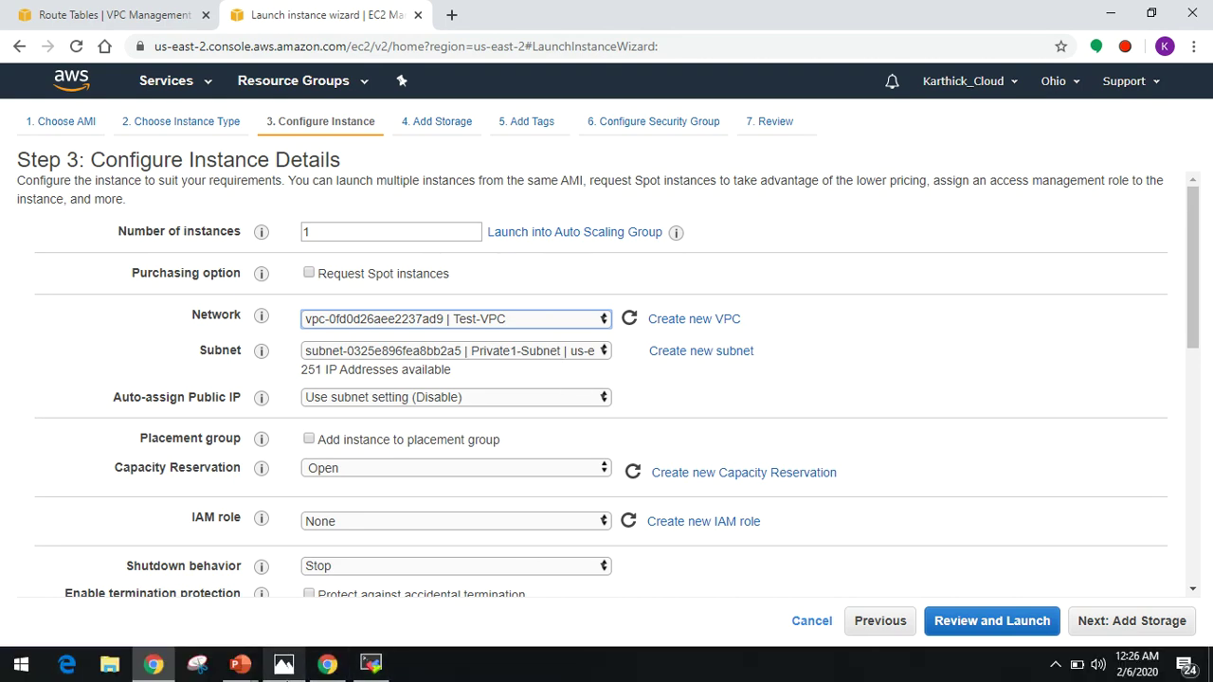
pyautogui.click(283, 664)
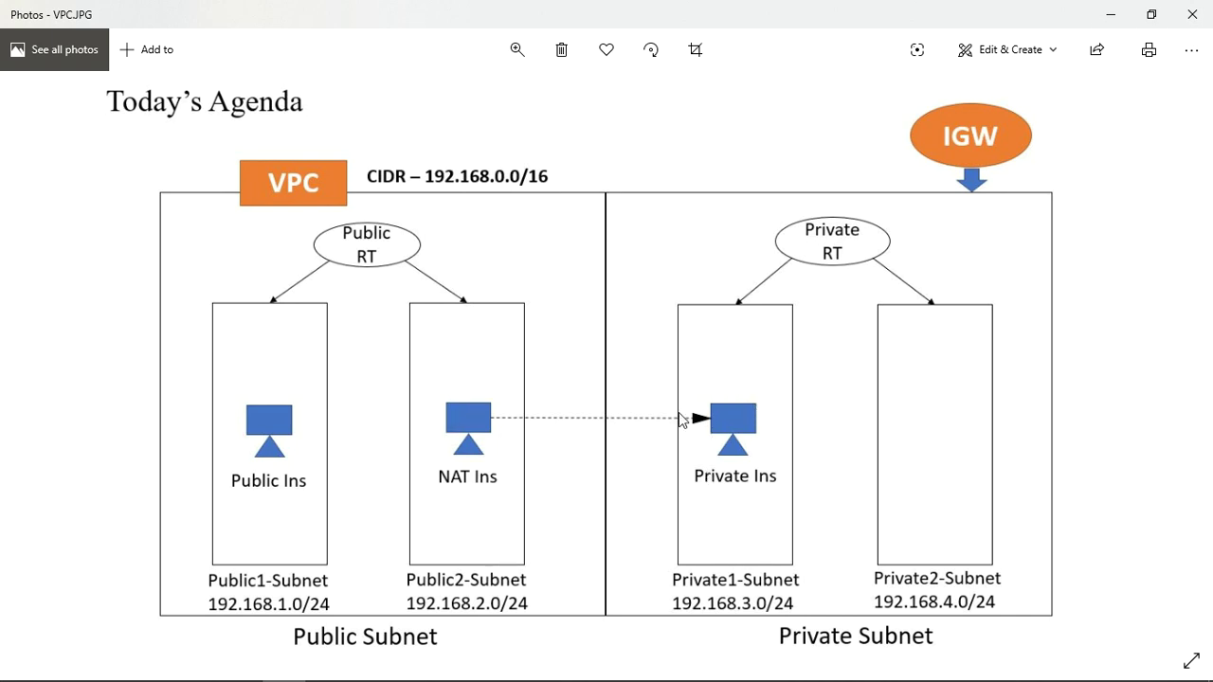
pyautogui.click(1110, 15)
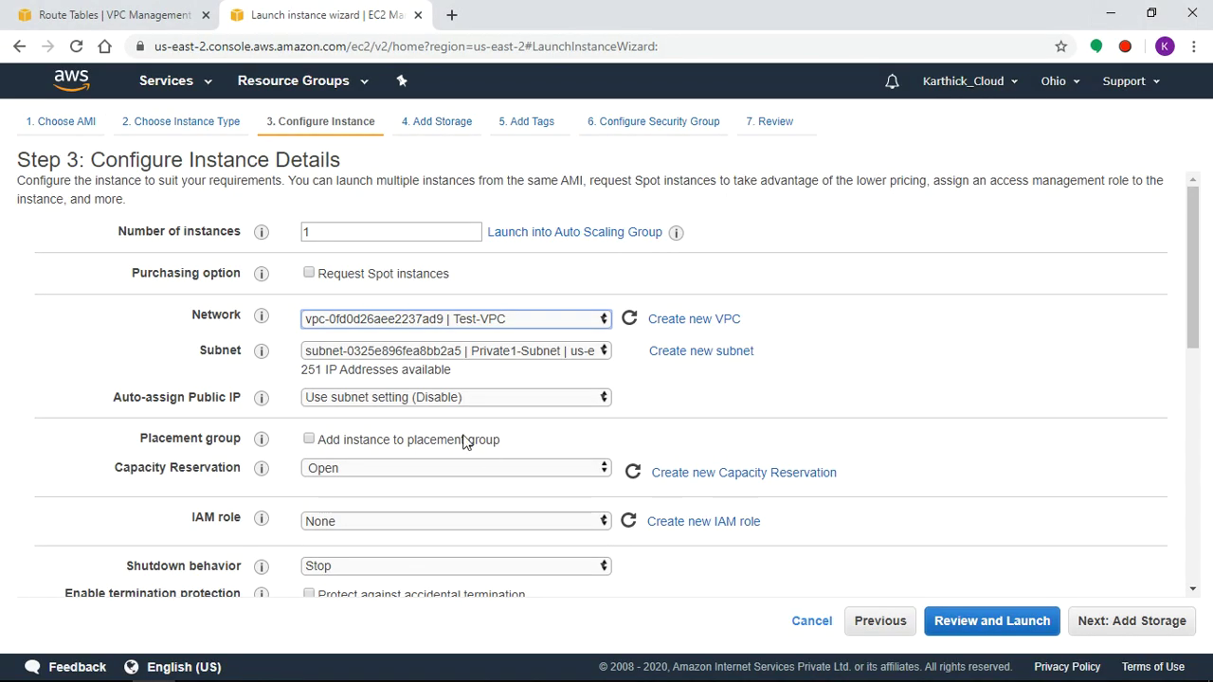
pyautogui.click(518, 356)
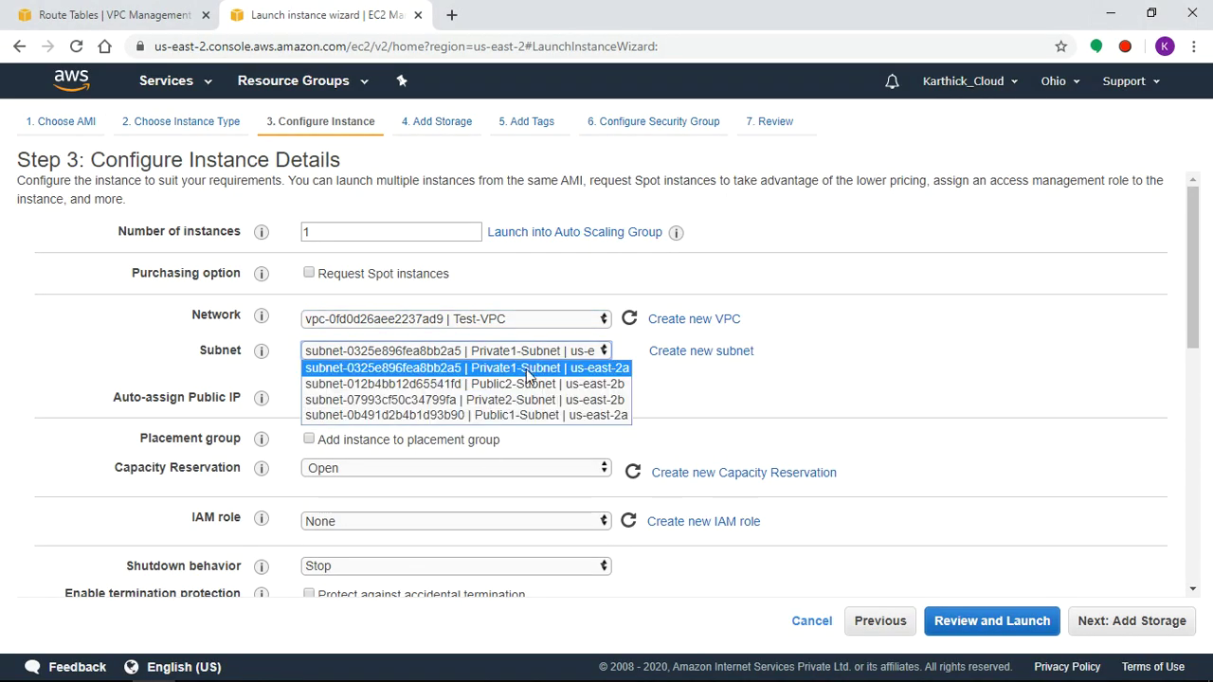
pyautogui.click(529, 384)
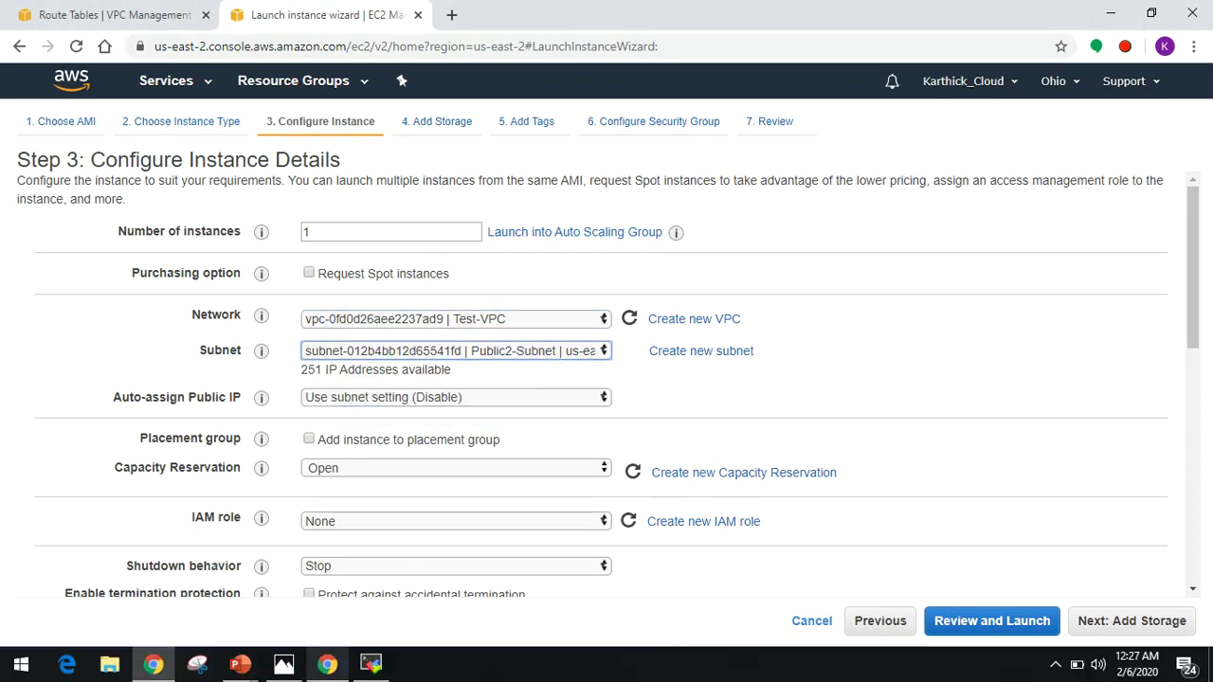
pyautogui.click(283, 664)
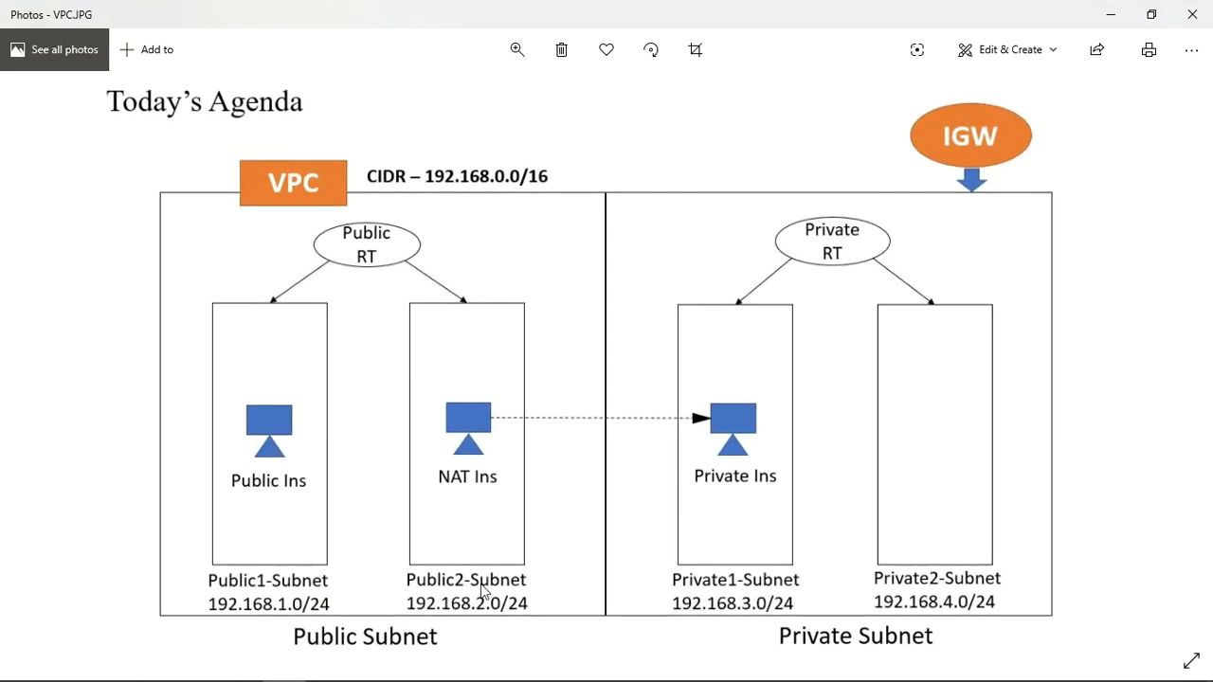
pyautogui.click(1109, 23)
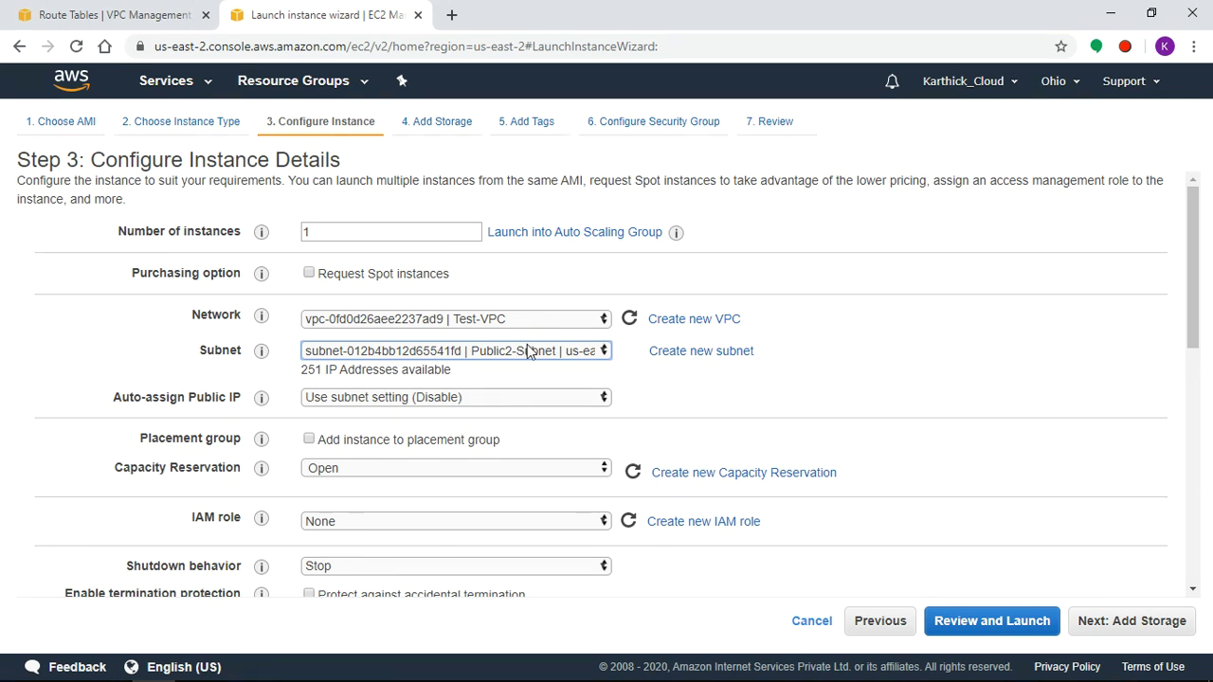
pyautogui.click(538, 399)
pyautogui.click(384, 431)
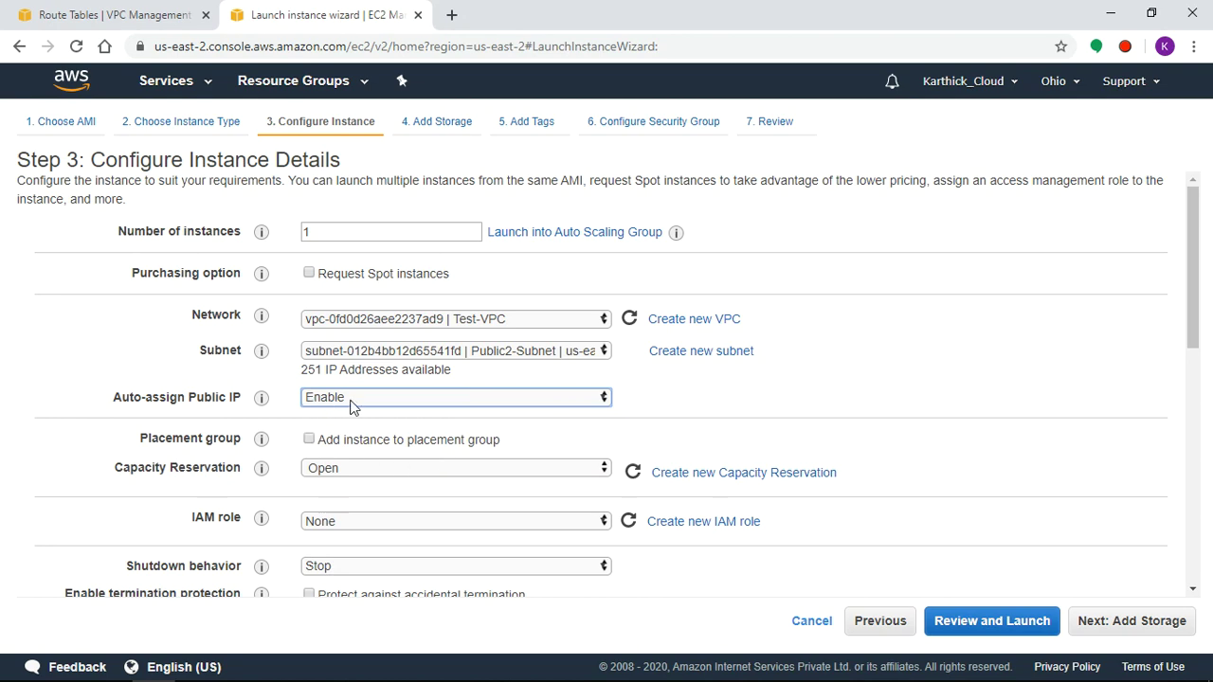
pyautogui.click(1130, 633)
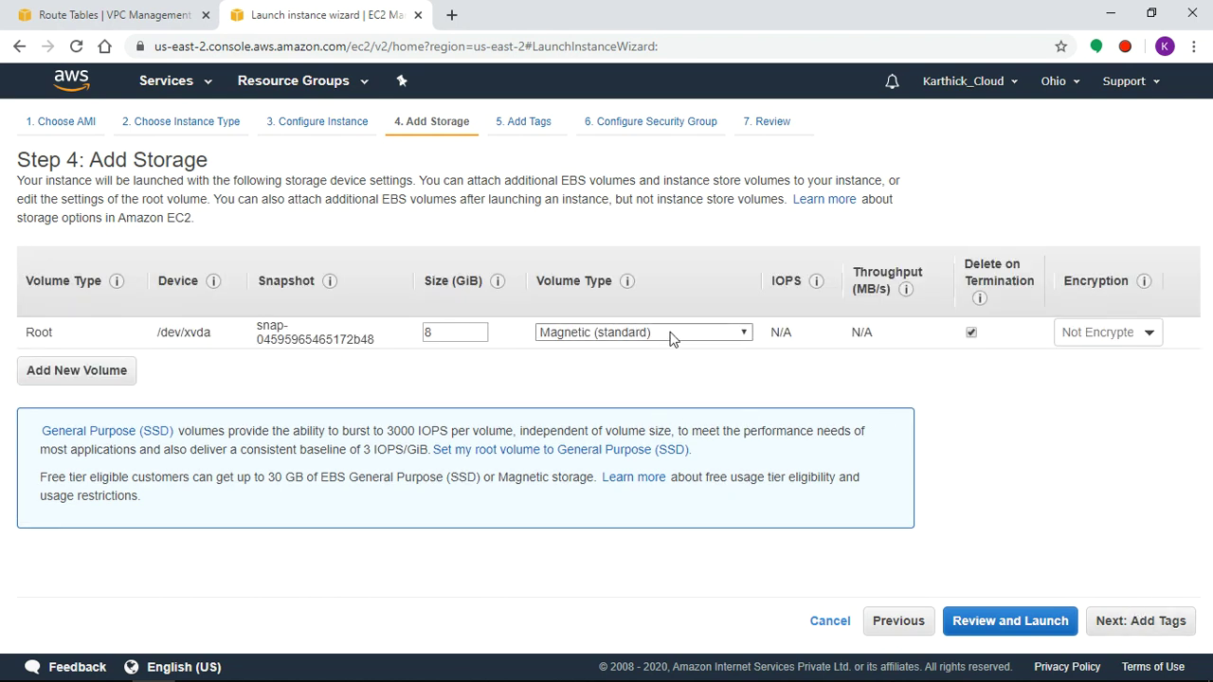
# Set the root volume's type to General Purpose SSD (gp2) and continue to the instance tags
pyautogui.click(669, 339)
pyautogui.click(673, 347)
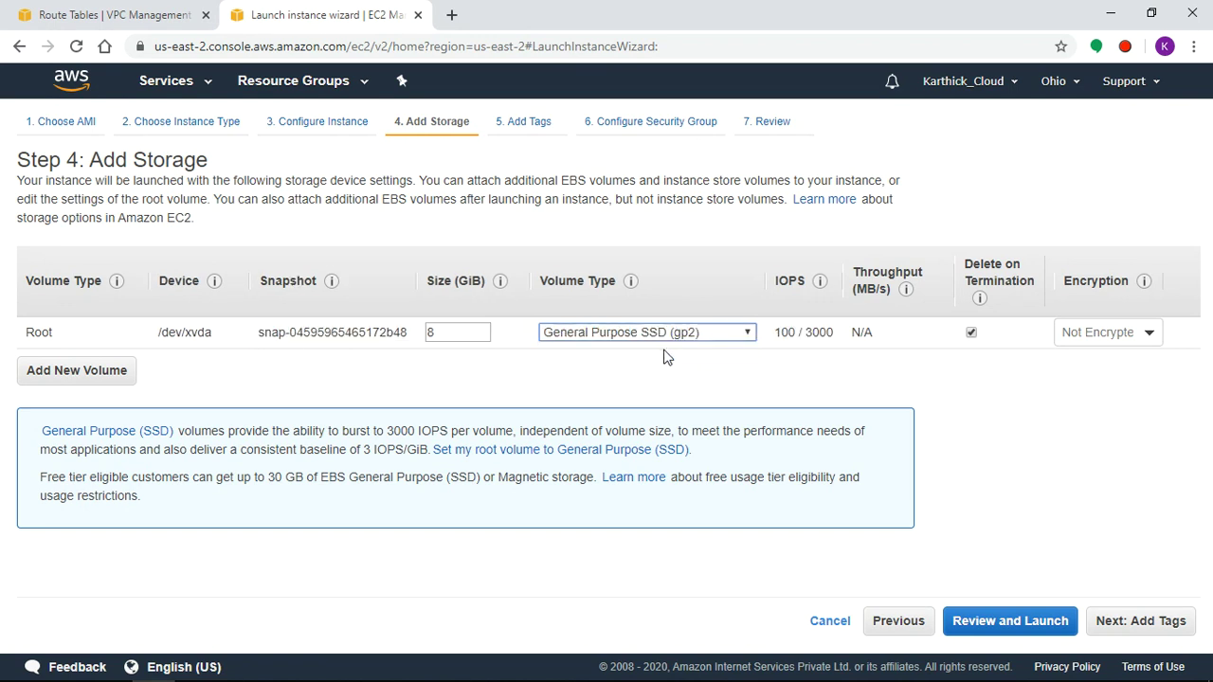
pyautogui.click(674, 332)
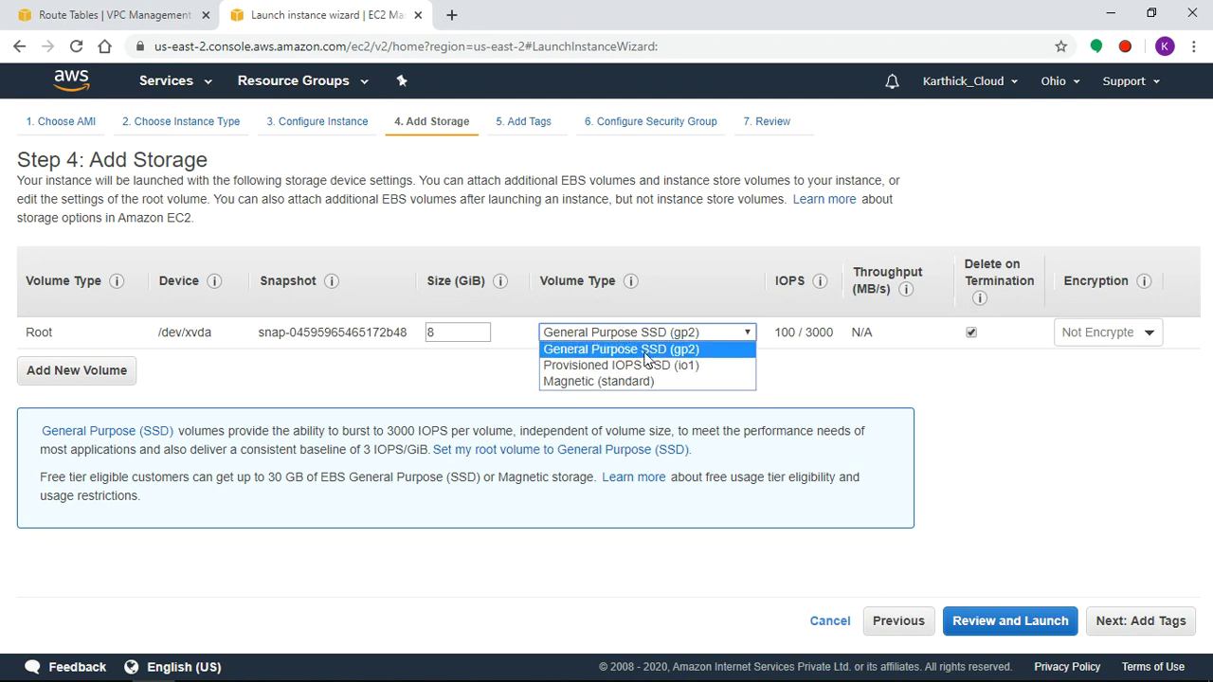
pyautogui.click(647, 350)
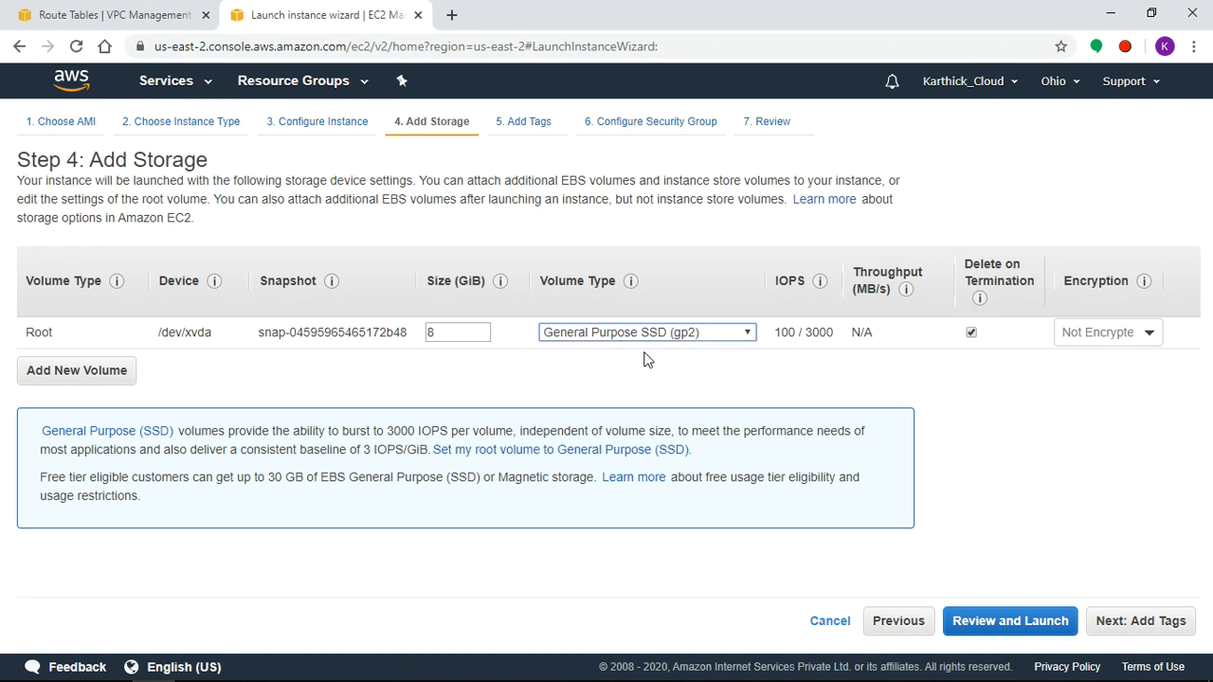
pyautogui.click(1140, 622)
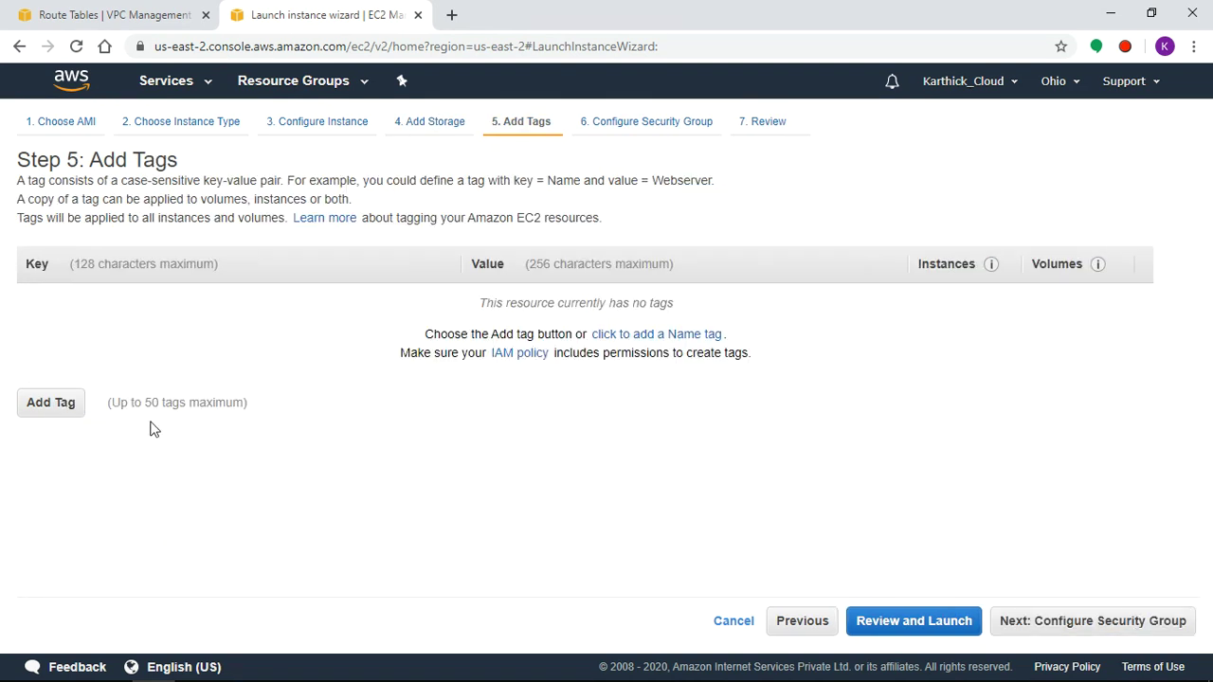
# Add a tag with key Name and value NAT-Ins, and continue to the security group settings
pyautogui.click(57, 403)
pyautogui.write('Name')
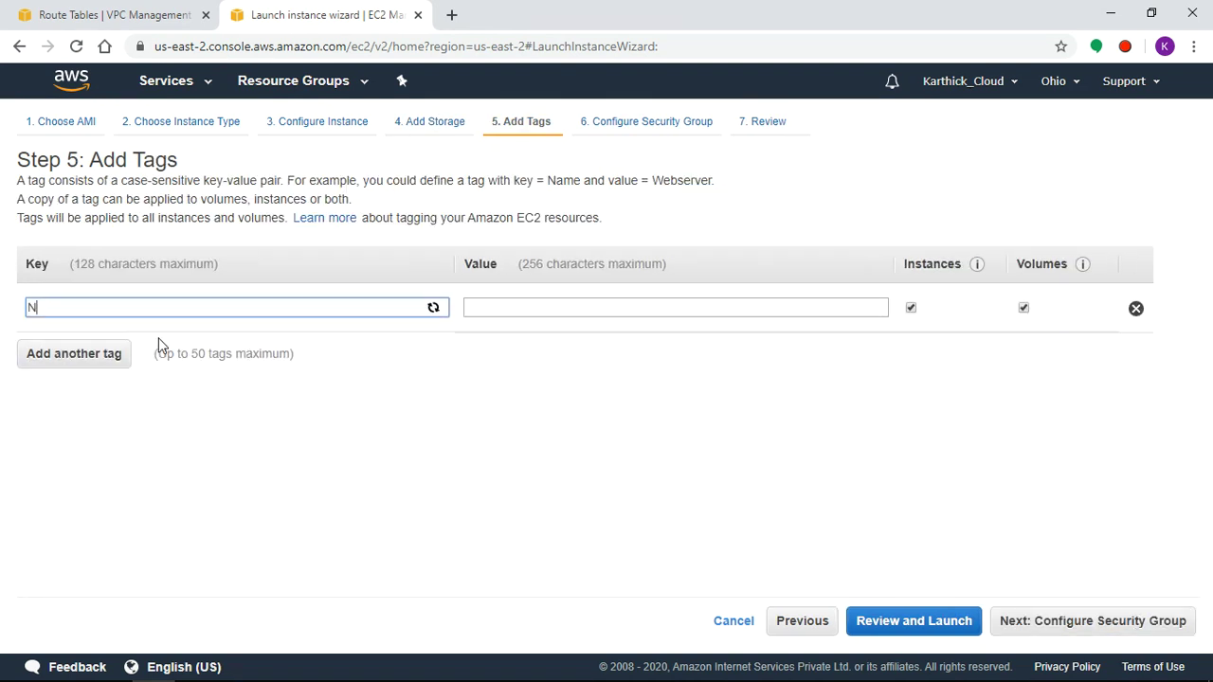
pyautogui.click(487, 309)
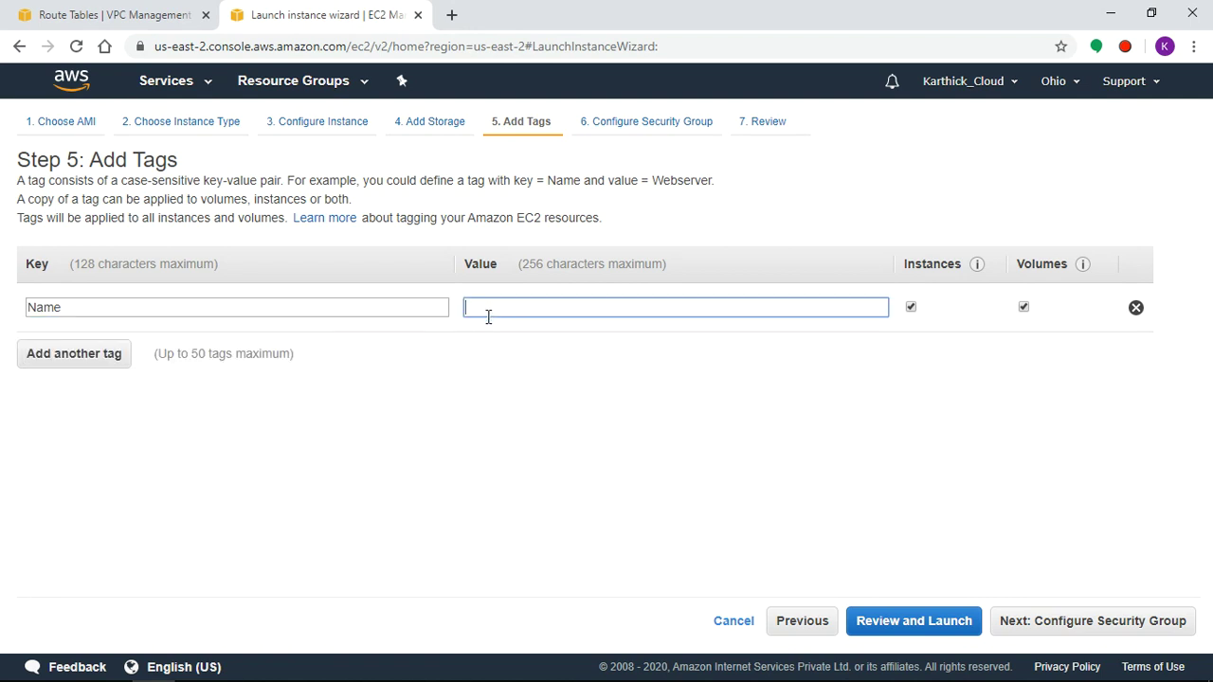
pyautogui.write('NAT-Ins')
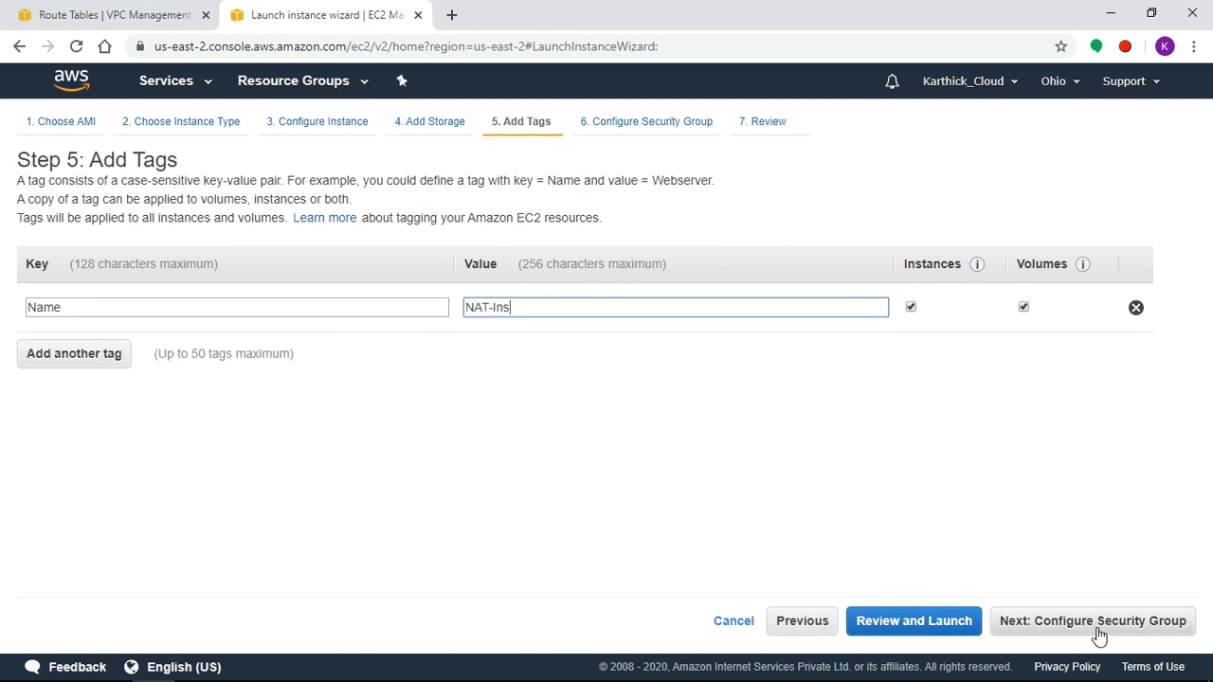
pyautogui.click(1099, 630)
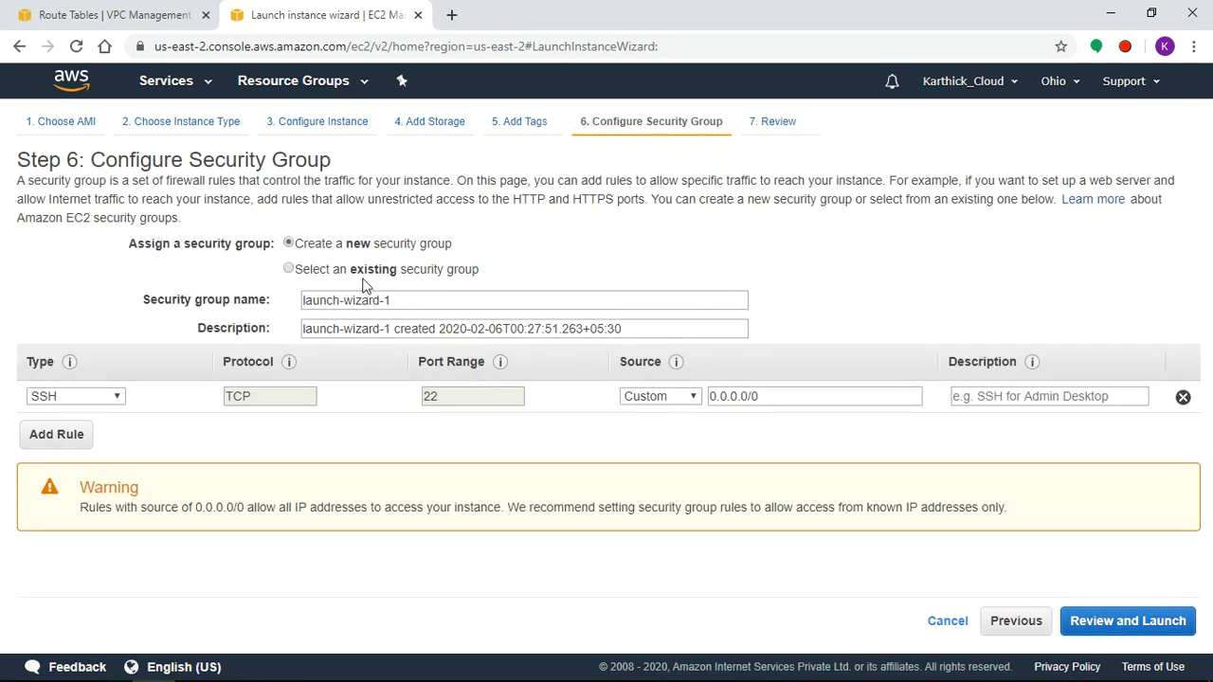
# Assign the existing security group Test to the instance and proceed to the launch review
pyautogui.click(355, 273)
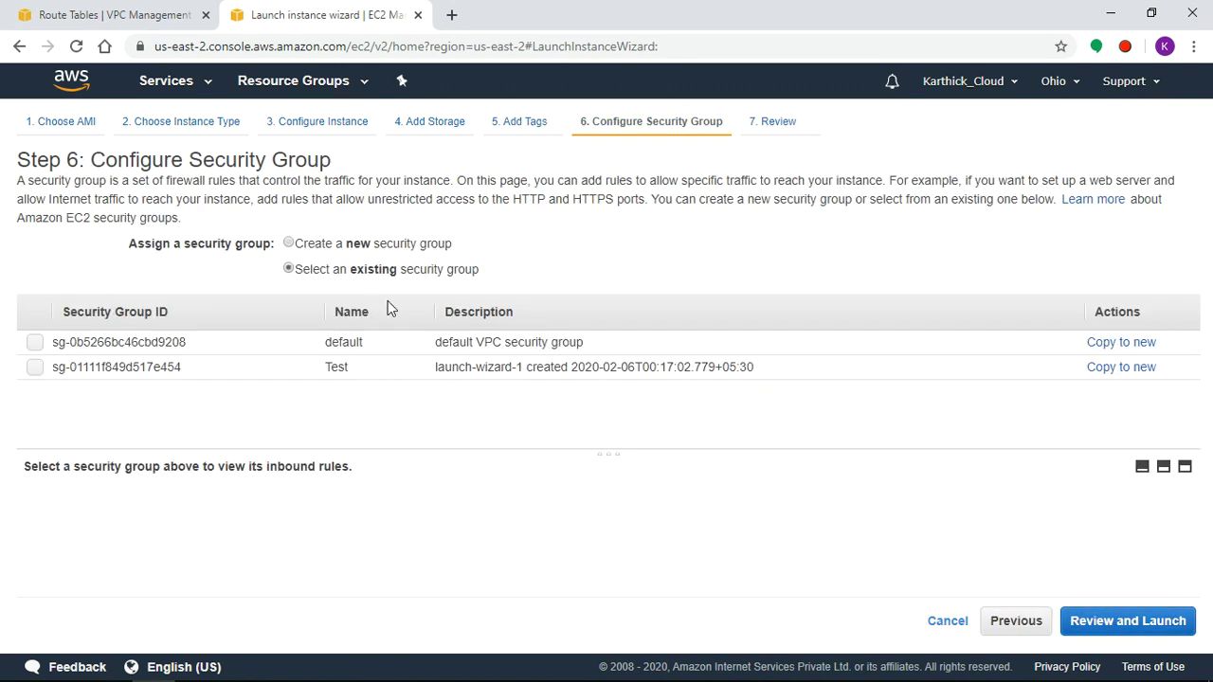
pyautogui.click(34, 369)
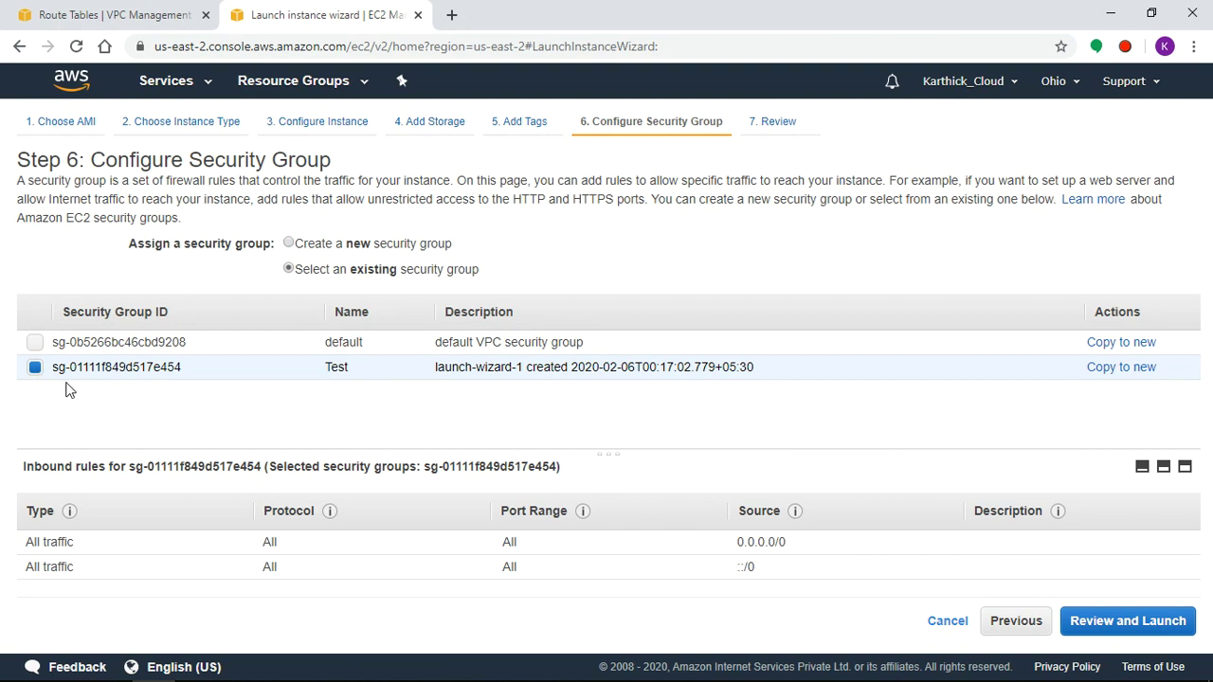
pyautogui.moveTo(1057, 512)
pyautogui.click(1130, 625)
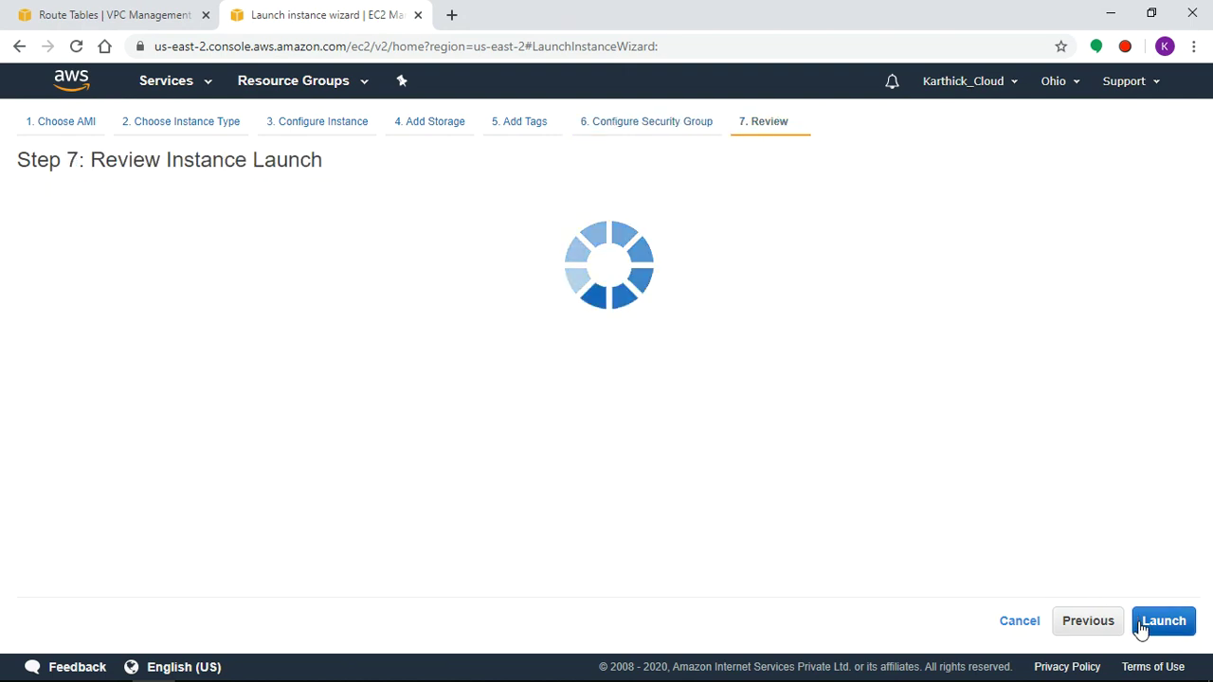
# Create and download a new key pair named NATKey, and launch the NAT instance with it
pyautogui.click(1175, 624)
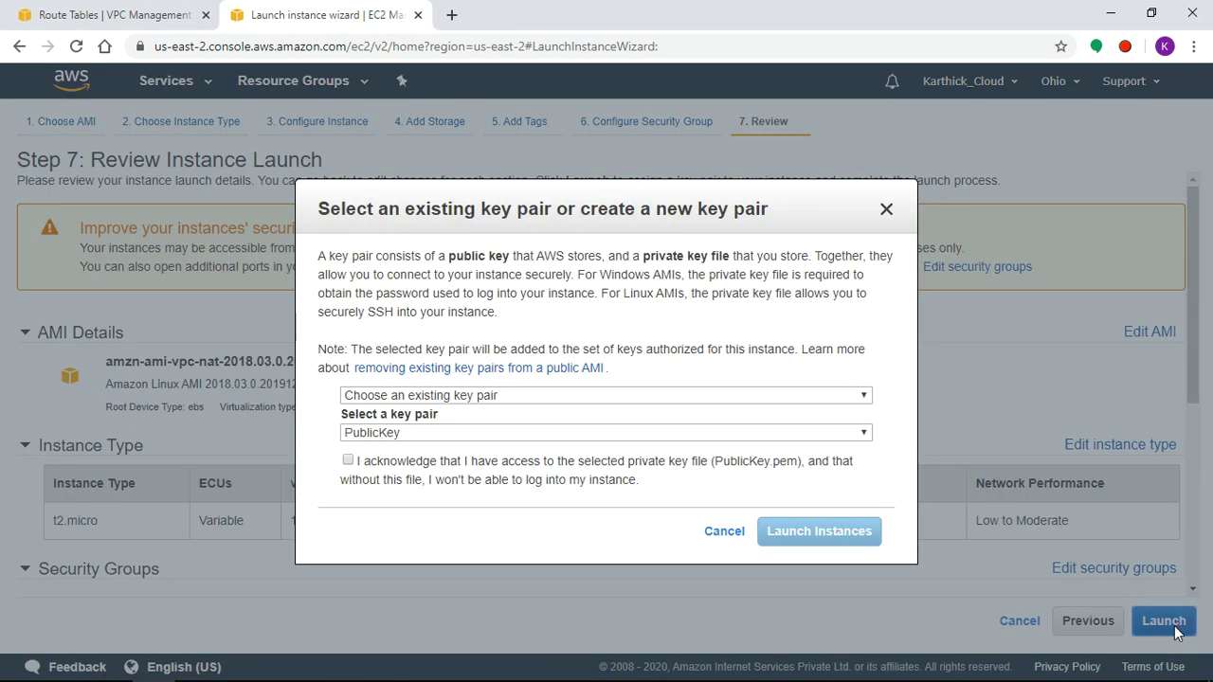
pyautogui.click(545, 402)
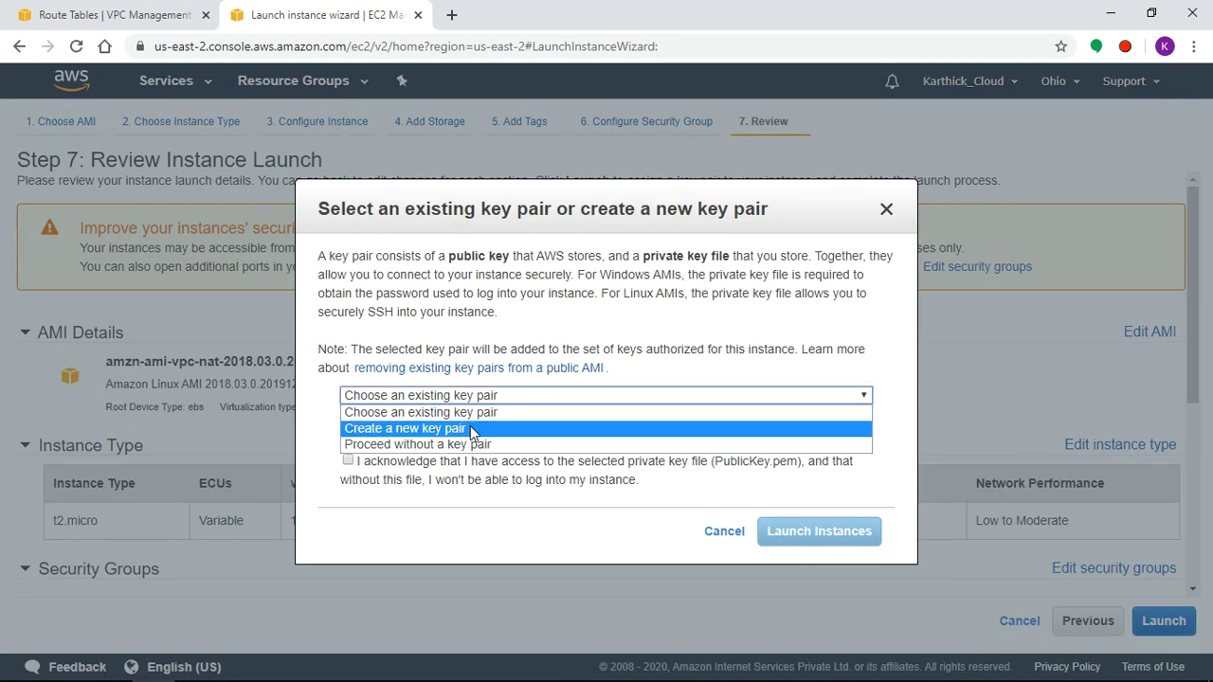
pyautogui.click(466, 427)
pyautogui.doubleClick(445, 435)
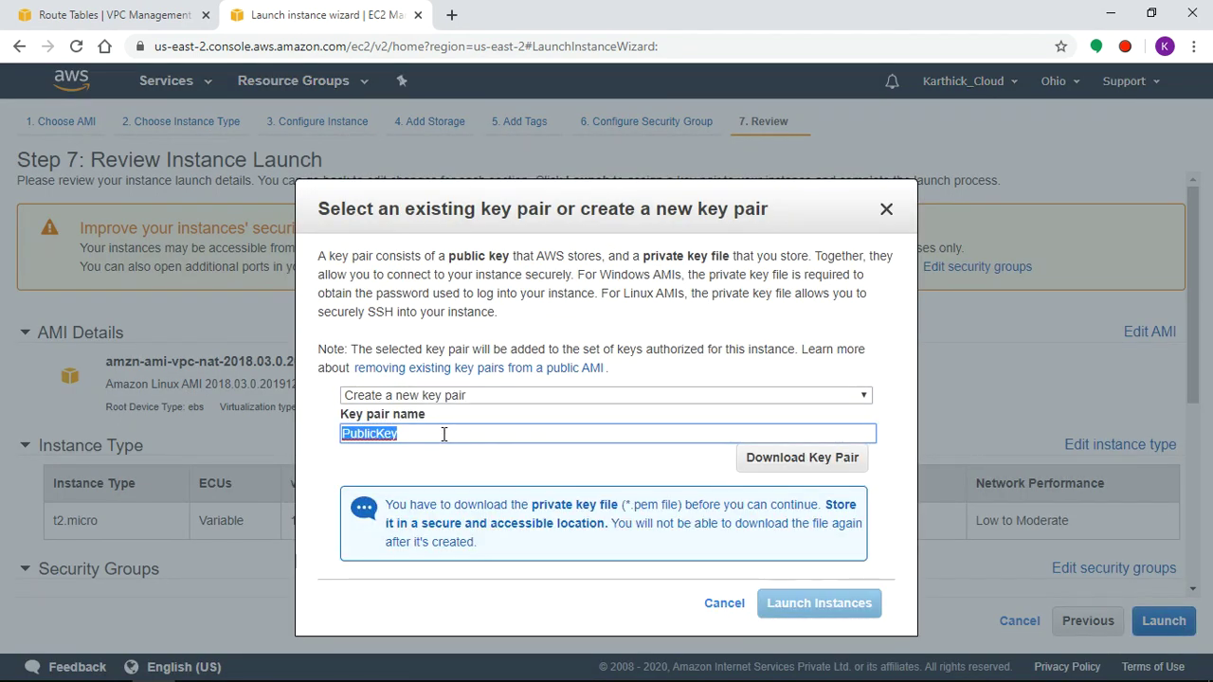
pyautogui.write('NATKay')
pyautogui.press('BackSpace')
pyautogui.press('BackSpace')
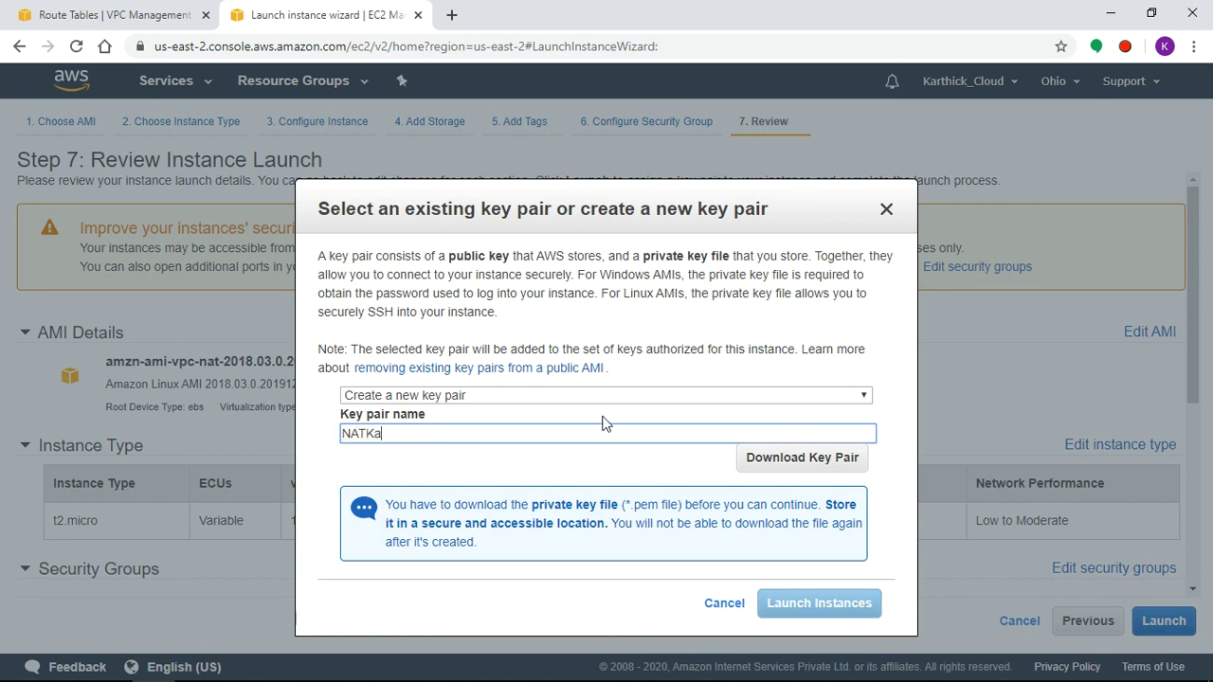
pyautogui.write('ey')
pyautogui.click(816, 462)
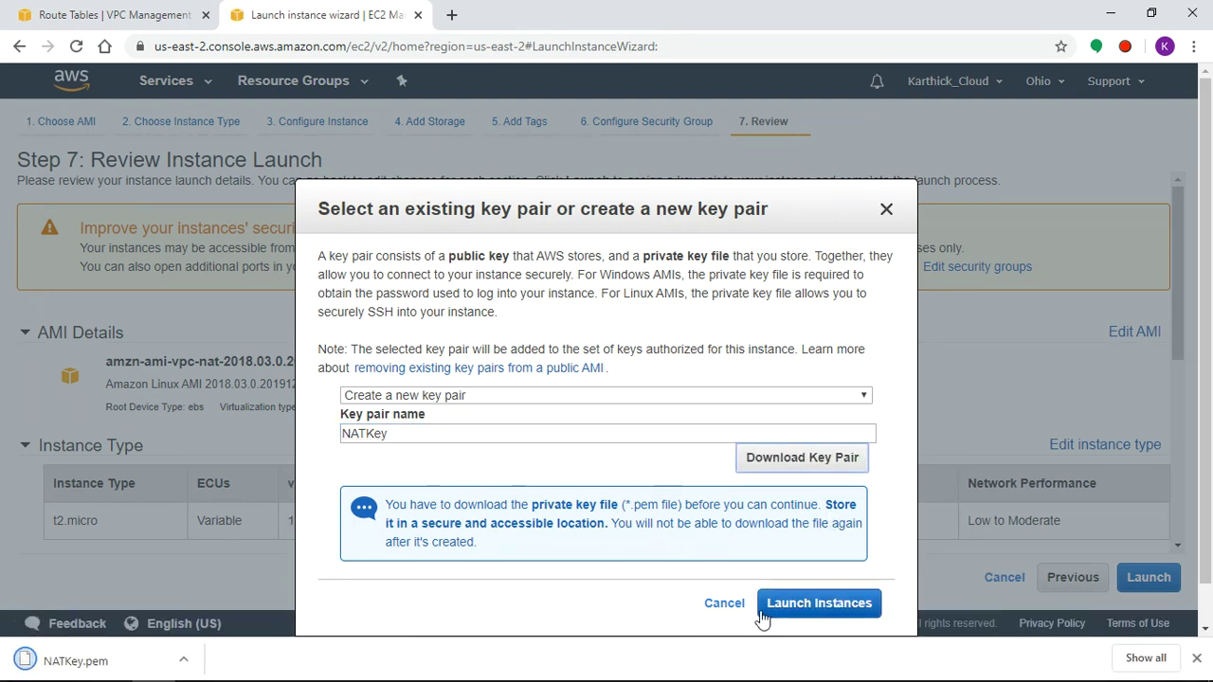
pyautogui.click(818, 603)
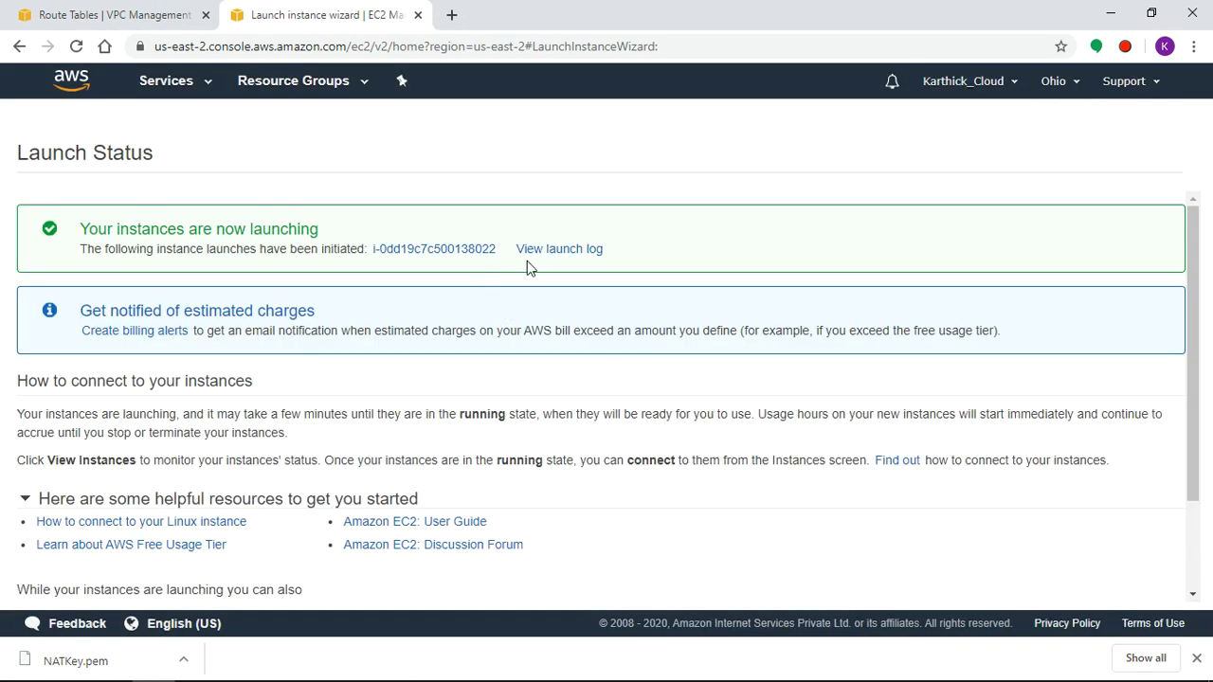
# Start launching another instance with the 64-bit (x86) Amazon Linux 2 AMI and type t2.micro, and continue to the instance details
pyautogui.click(479, 251)
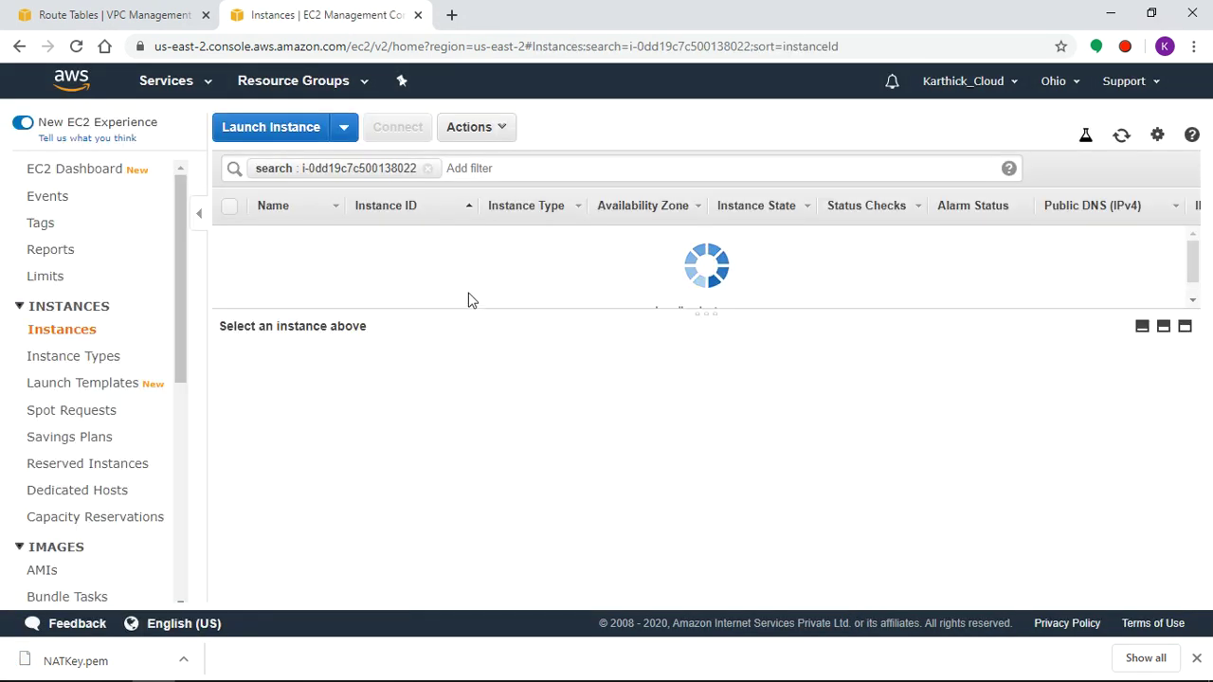
pyautogui.click(298, 131)
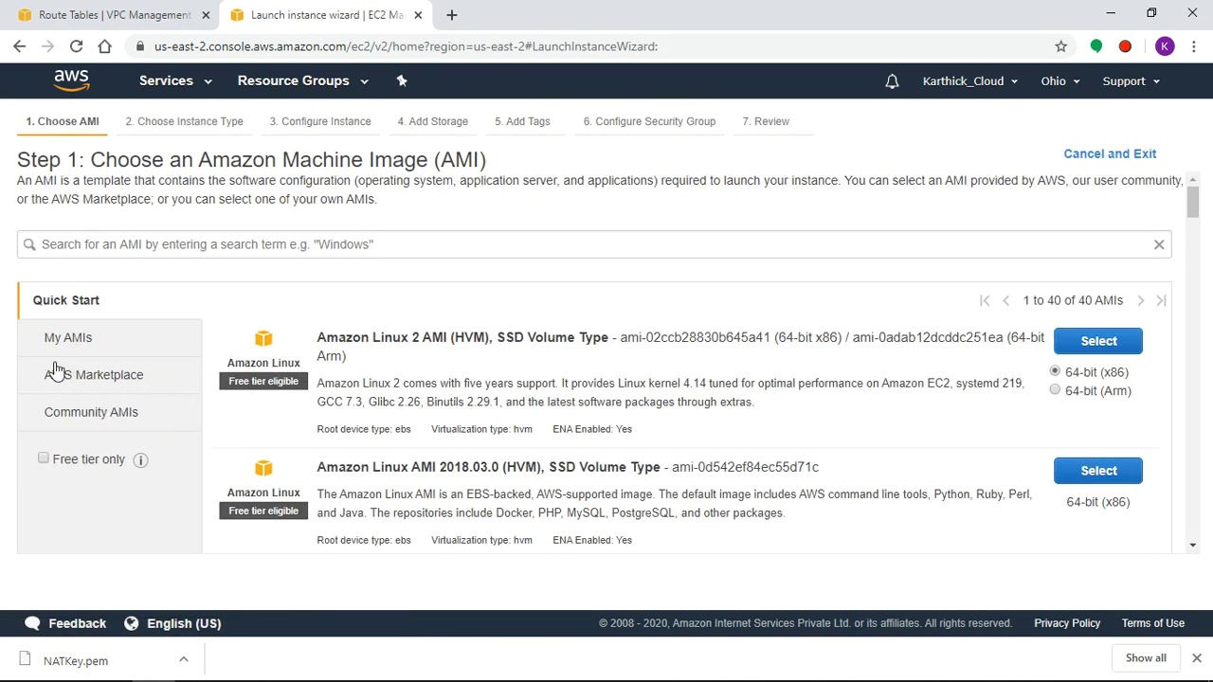
pyautogui.click(109, 414)
pyautogui.click(175, 249)
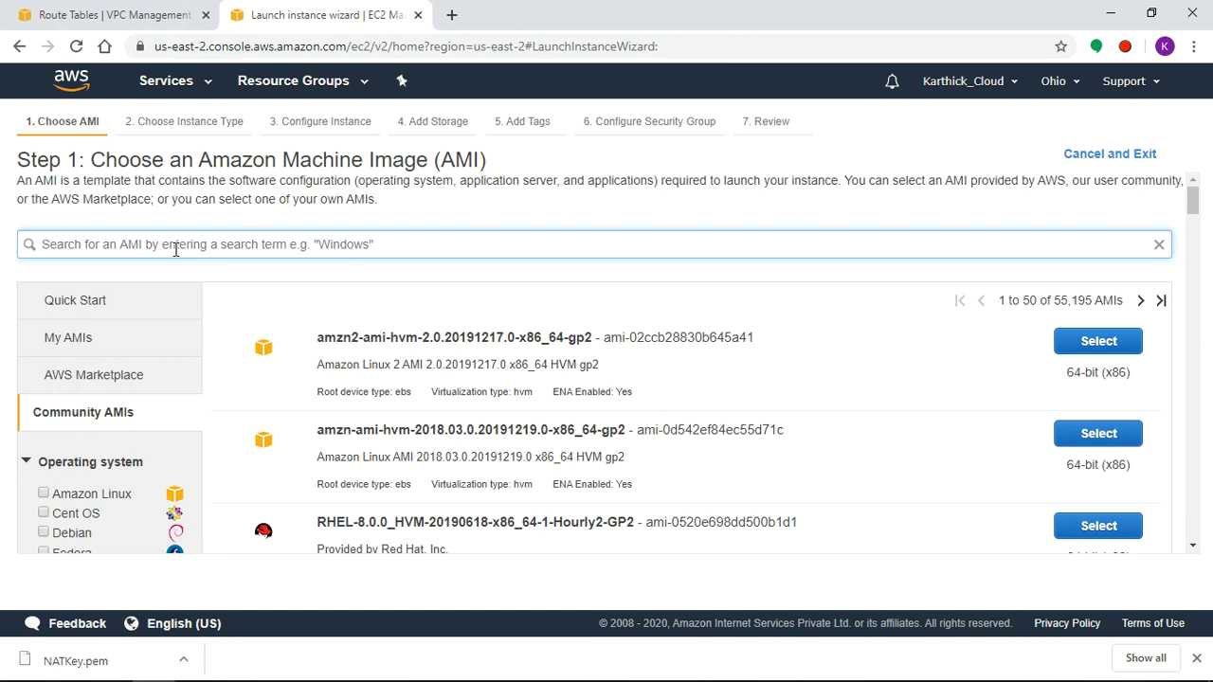
pyautogui.click(111, 300)
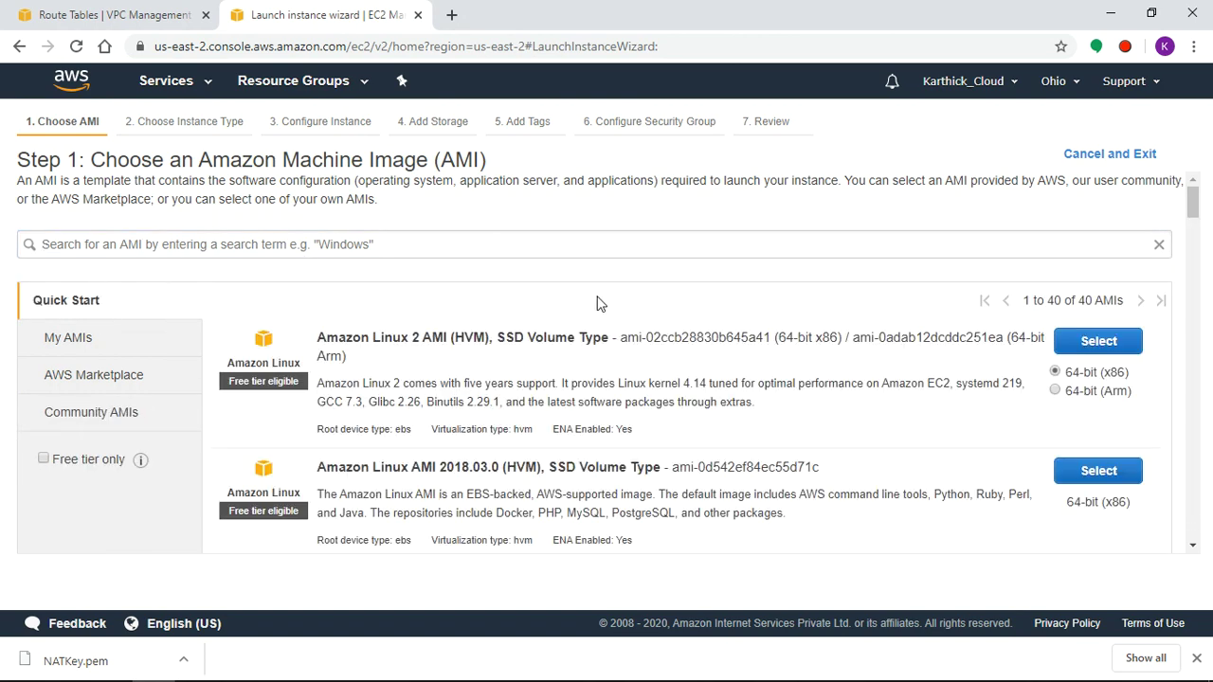
pyautogui.click(1099, 343)
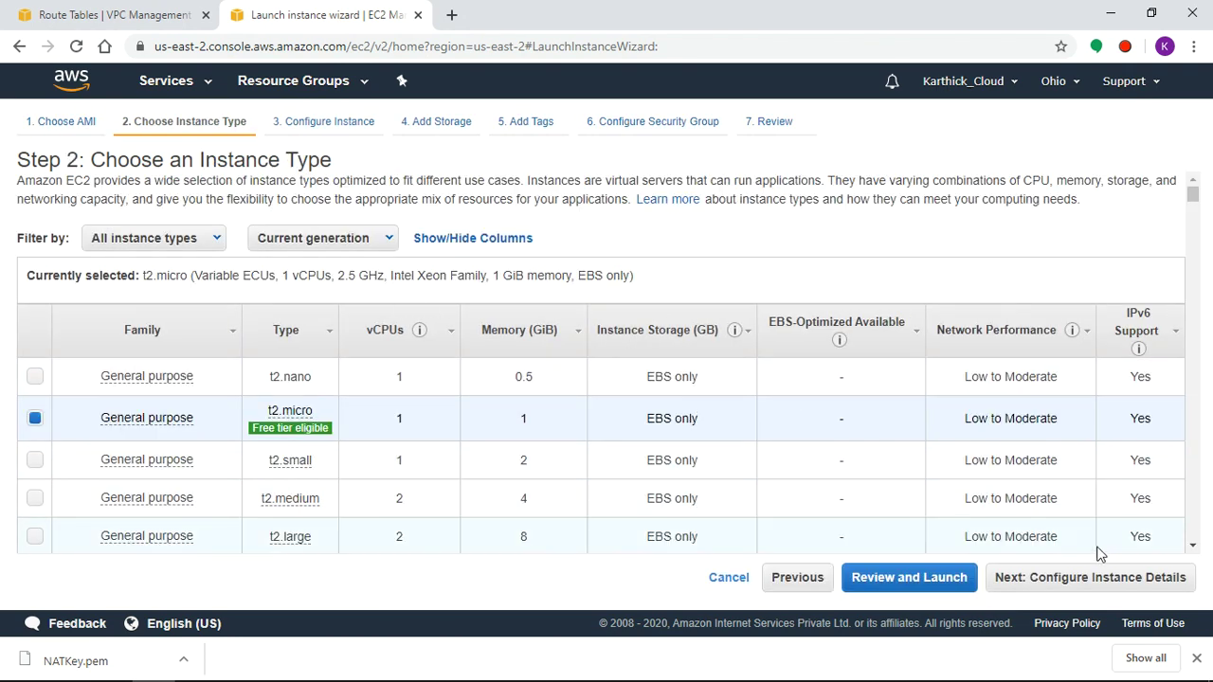
pyautogui.click(1090, 578)
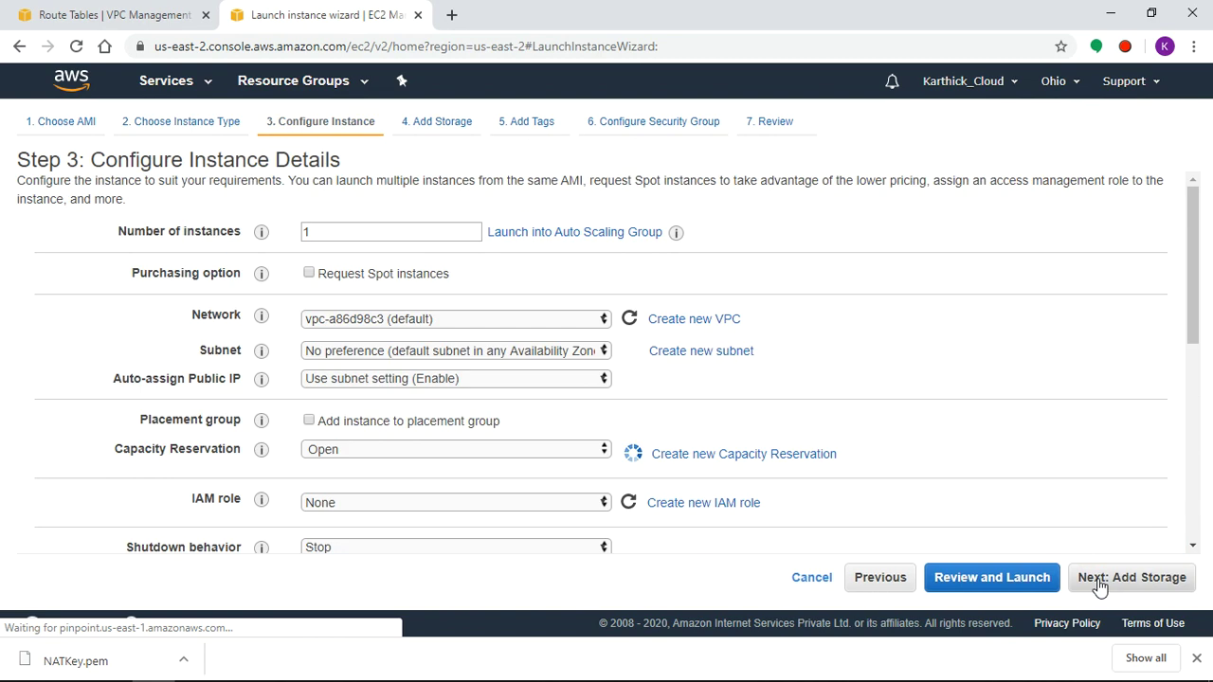
# Set the instance's network to Test-VPC and its subnet to Private1-Subnet, checking the choice against the VPC diagram in Photos
pyautogui.click(482, 320)
pyautogui.click(481, 337)
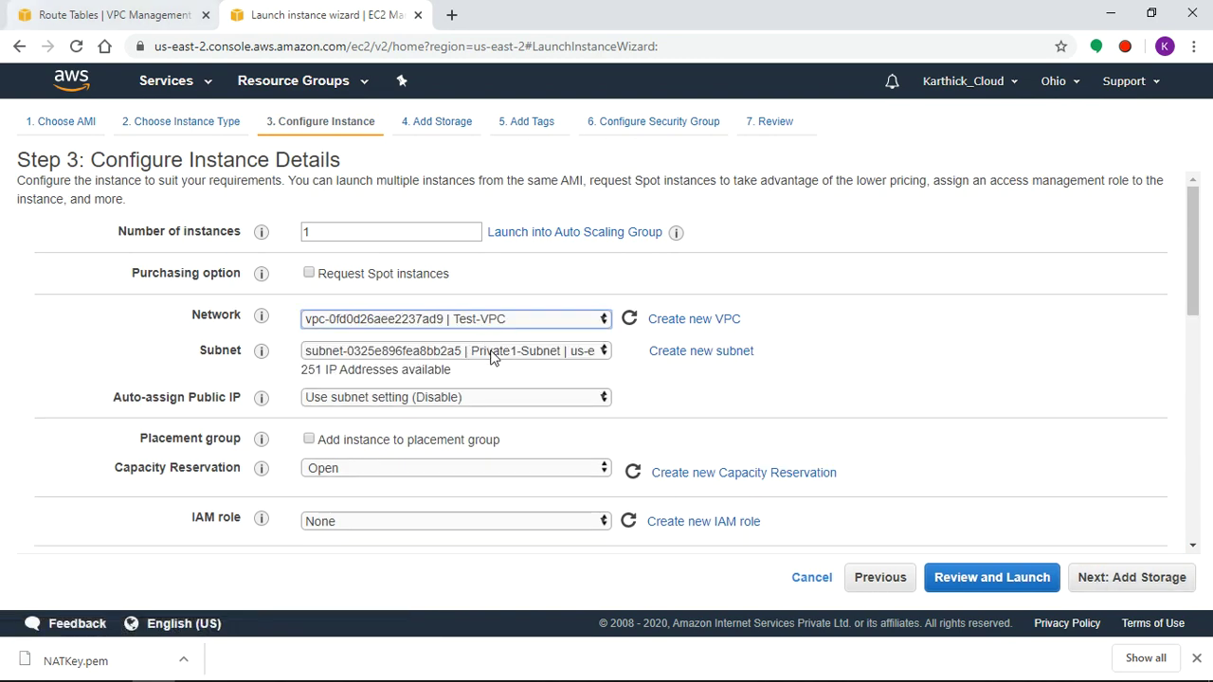
pyautogui.click(283, 664)
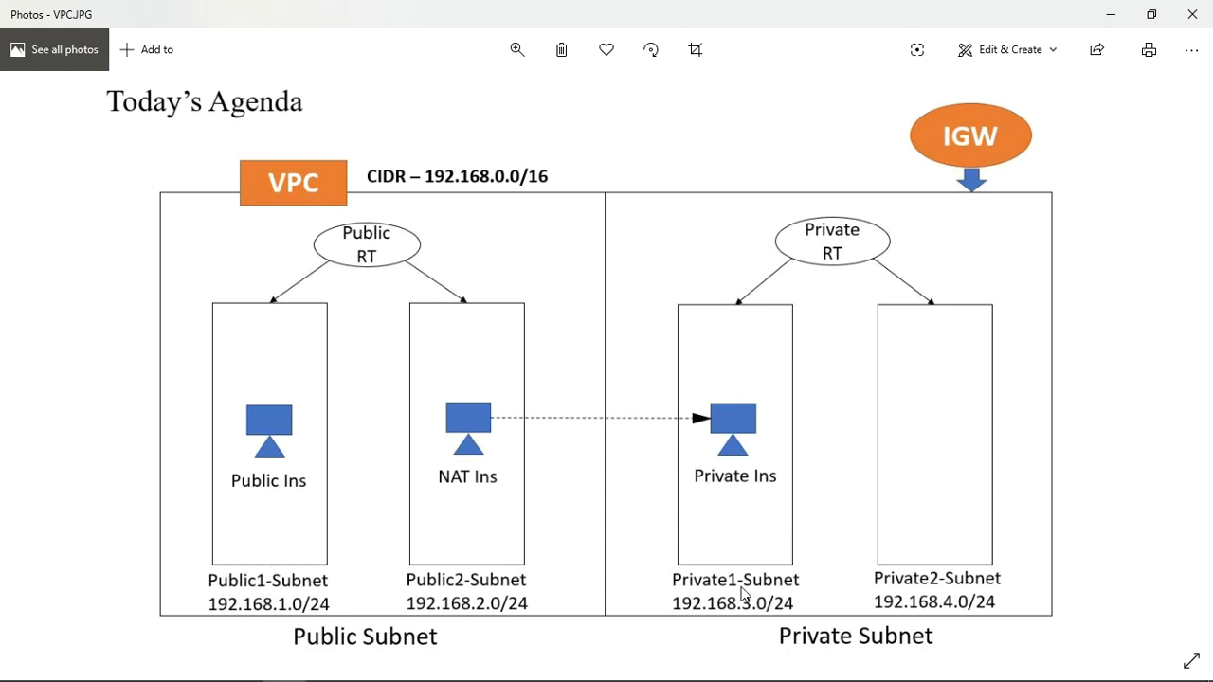
pyautogui.click(1108, 23)
pyautogui.click(532, 350)
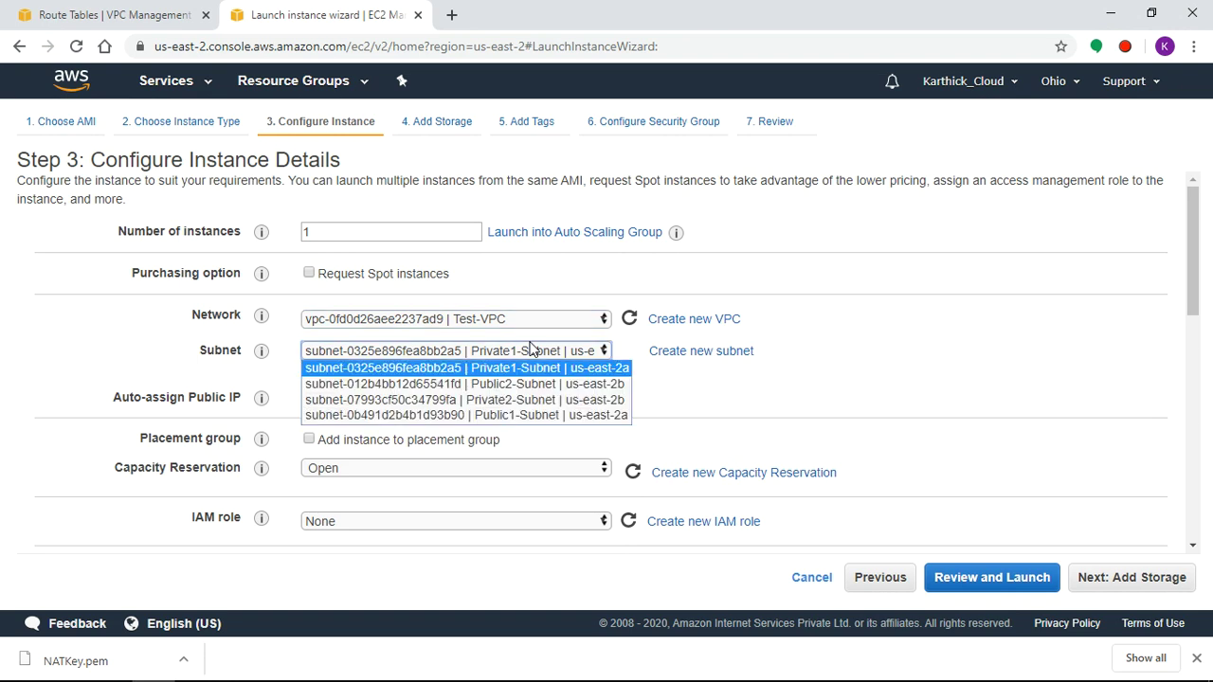
pyautogui.click(532, 371)
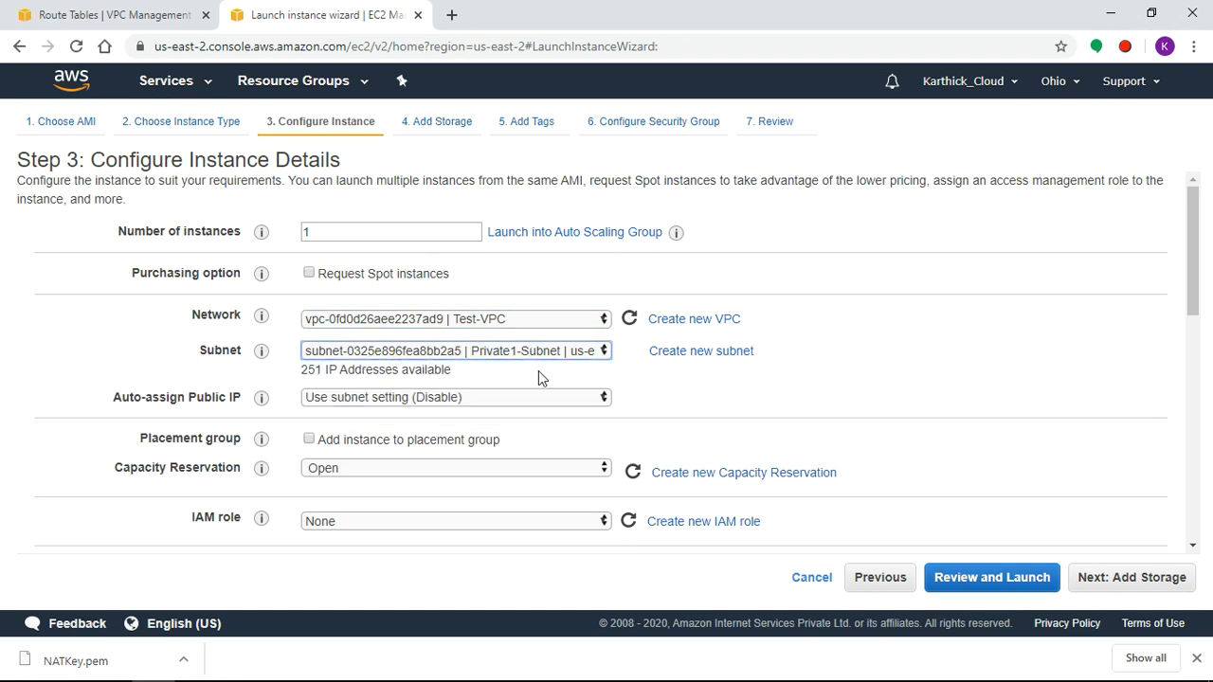
# Keep the public IP auto-assignment at Use subnet setting (Disable) and continue past the default storage to the instance tags
pyautogui.click(454, 398)
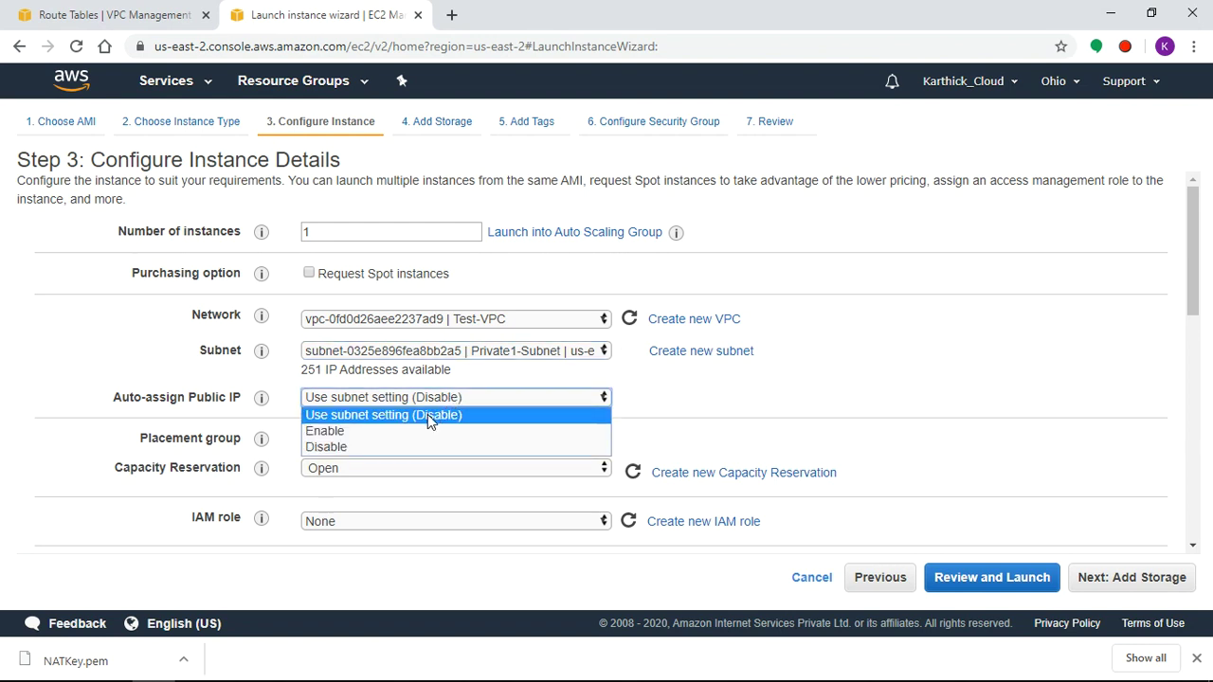
pyautogui.click(427, 414)
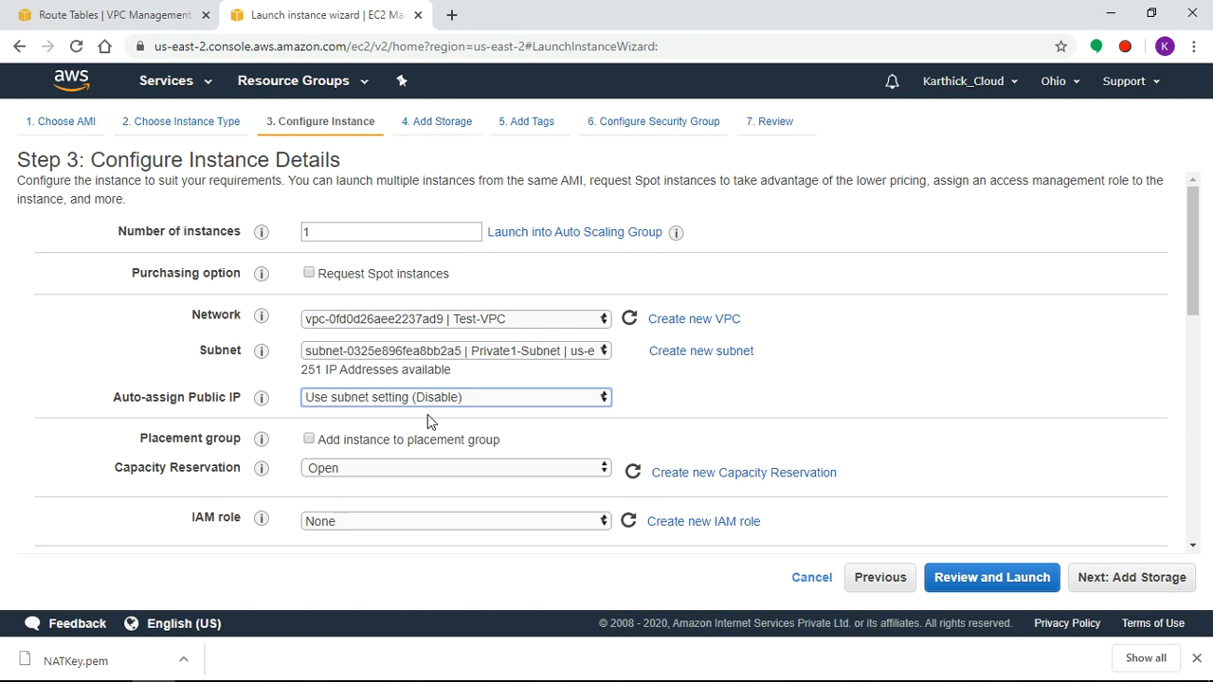
pyautogui.click(1132, 578)
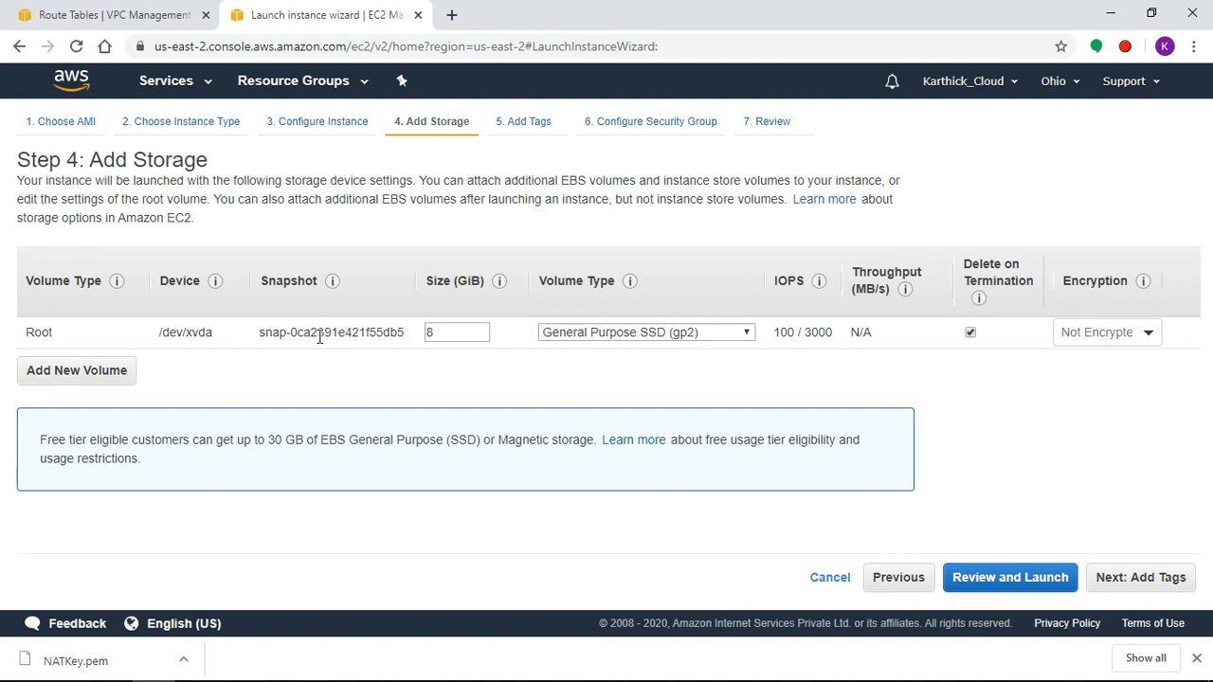
pyautogui.click(1169, 584)
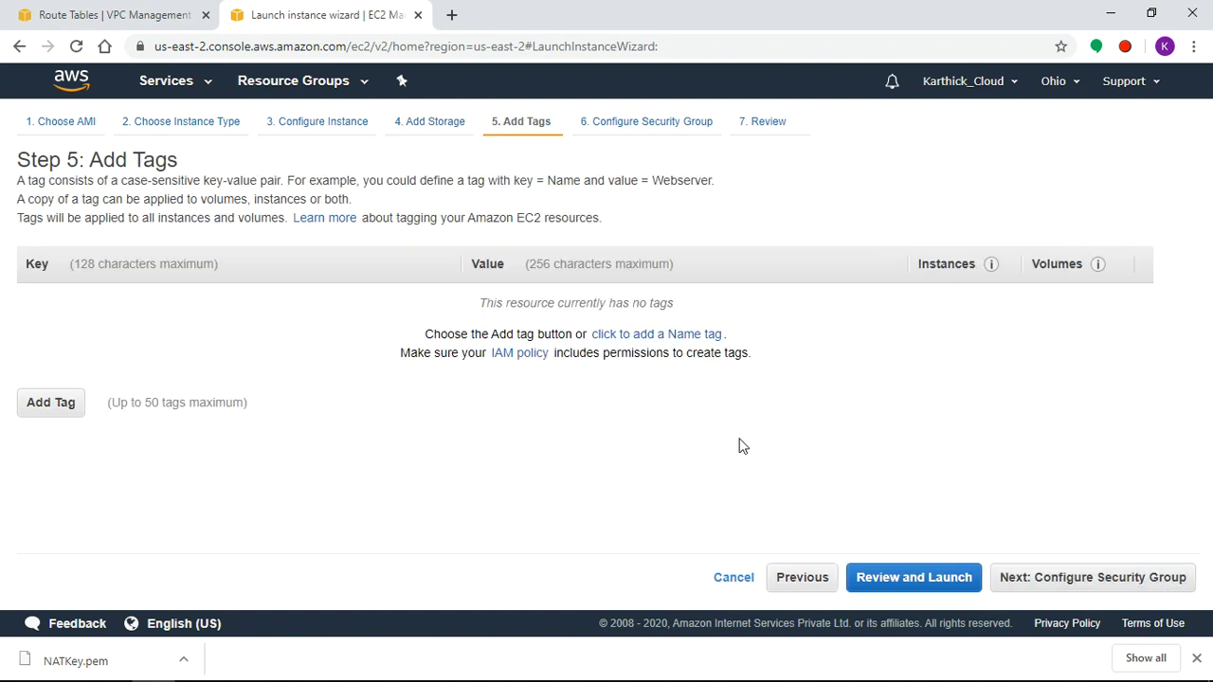
# Add a tag with key Name and value Private-Ins, and continue to the security group settings
pyautogui.click(57, 409)
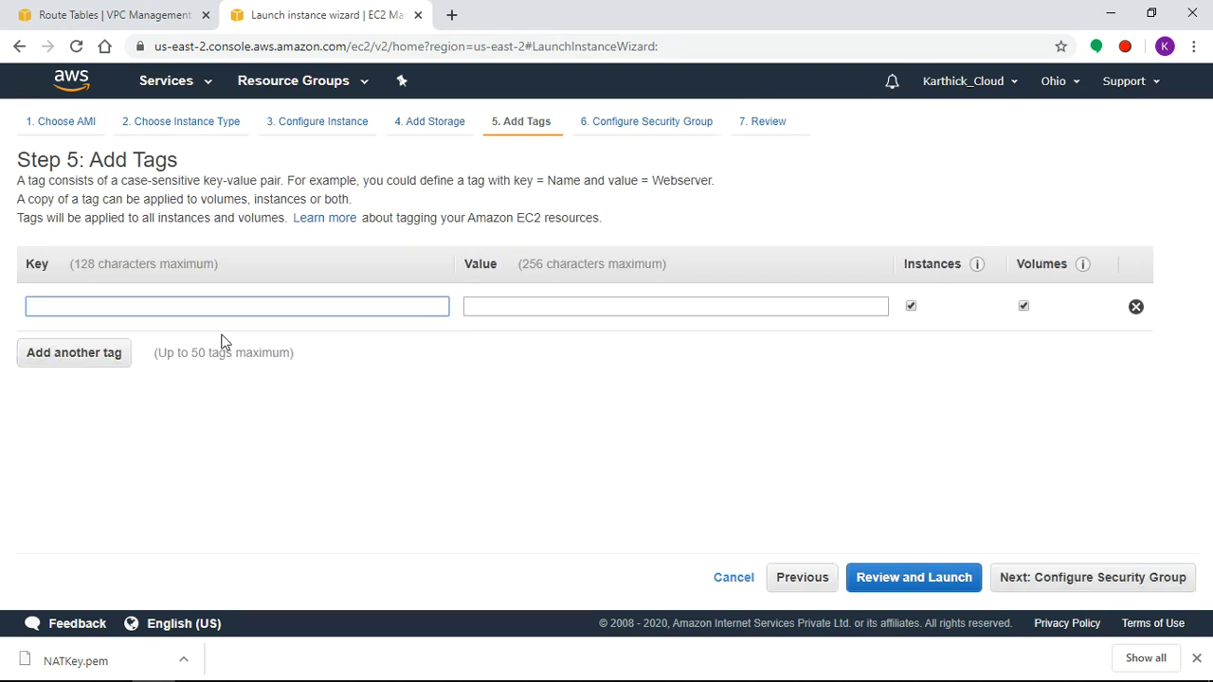
pyautogui.write('Name')
pyautogui.click(547, 301)
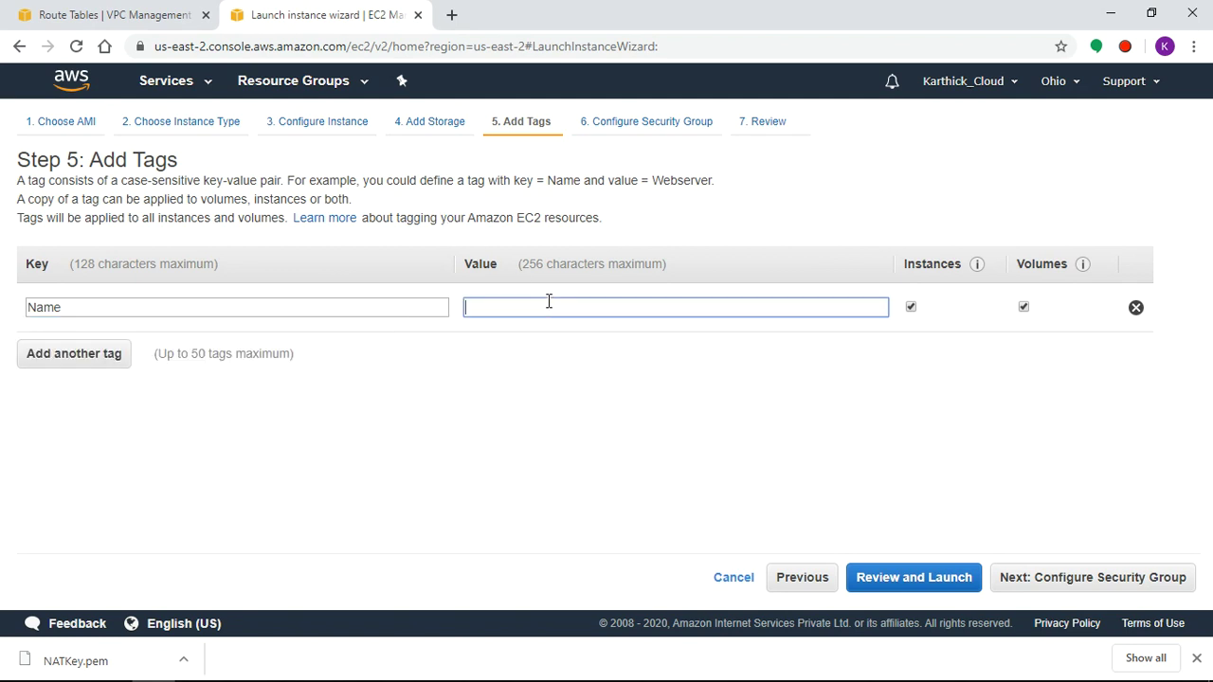
pyautogui.write('Private-I')
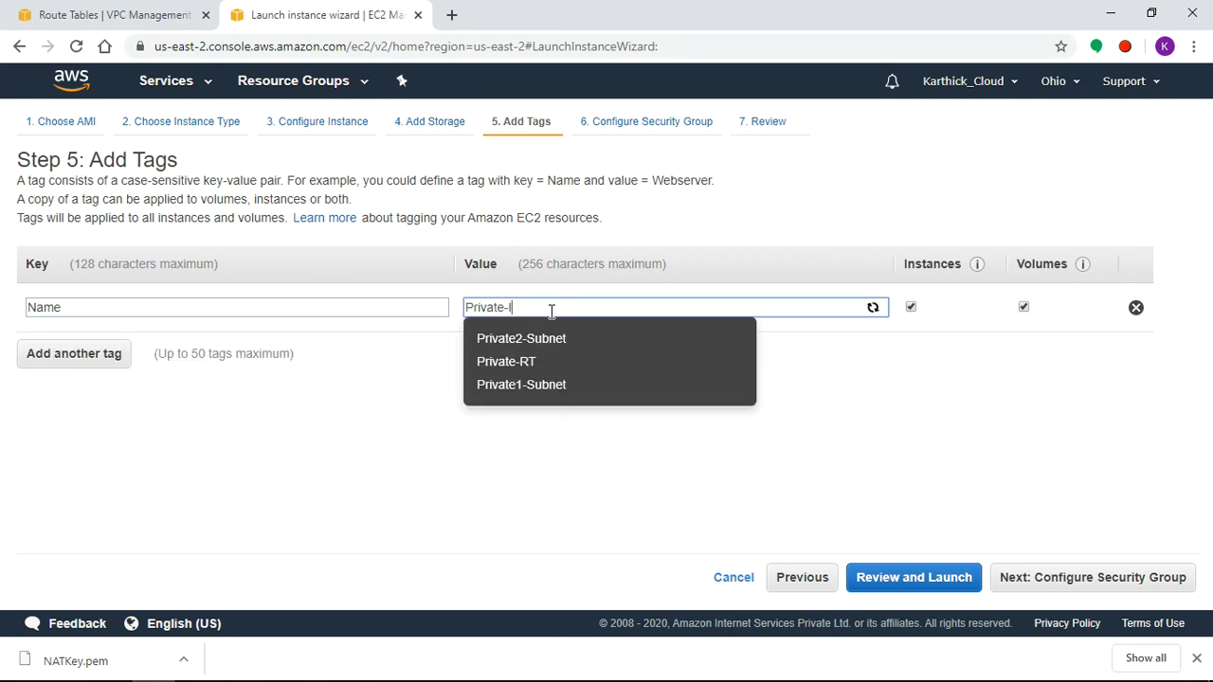
pyautogui.write('ns')
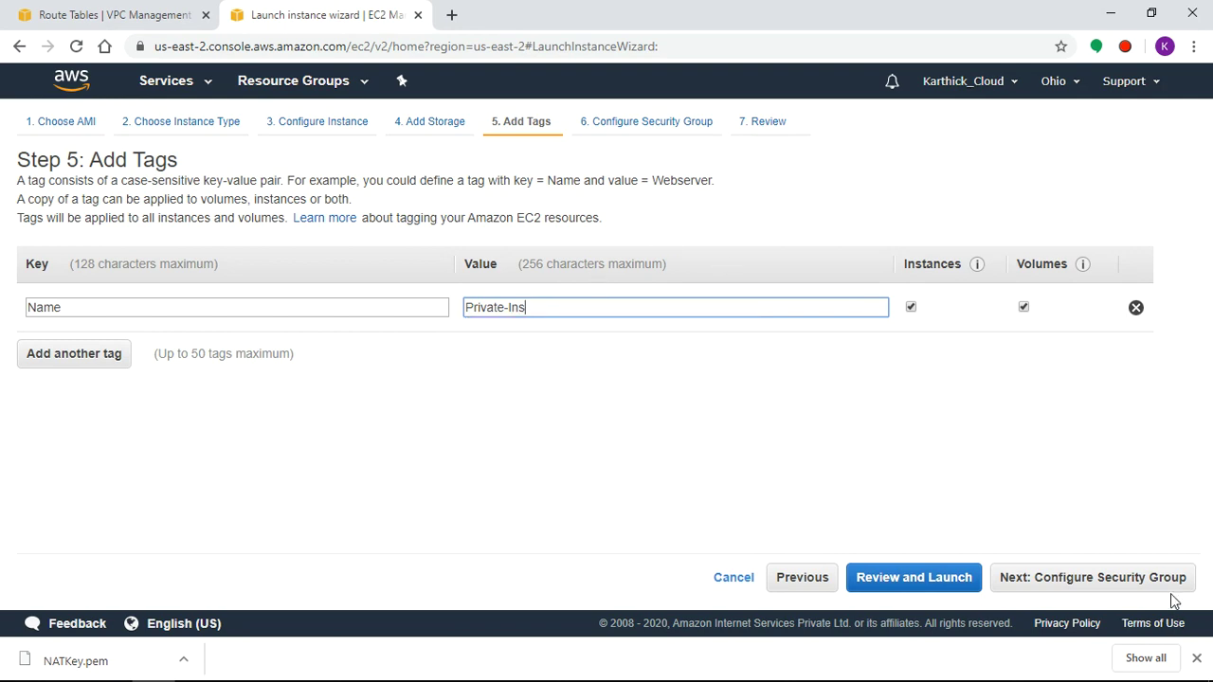
pyautogui.click(1158, 579)
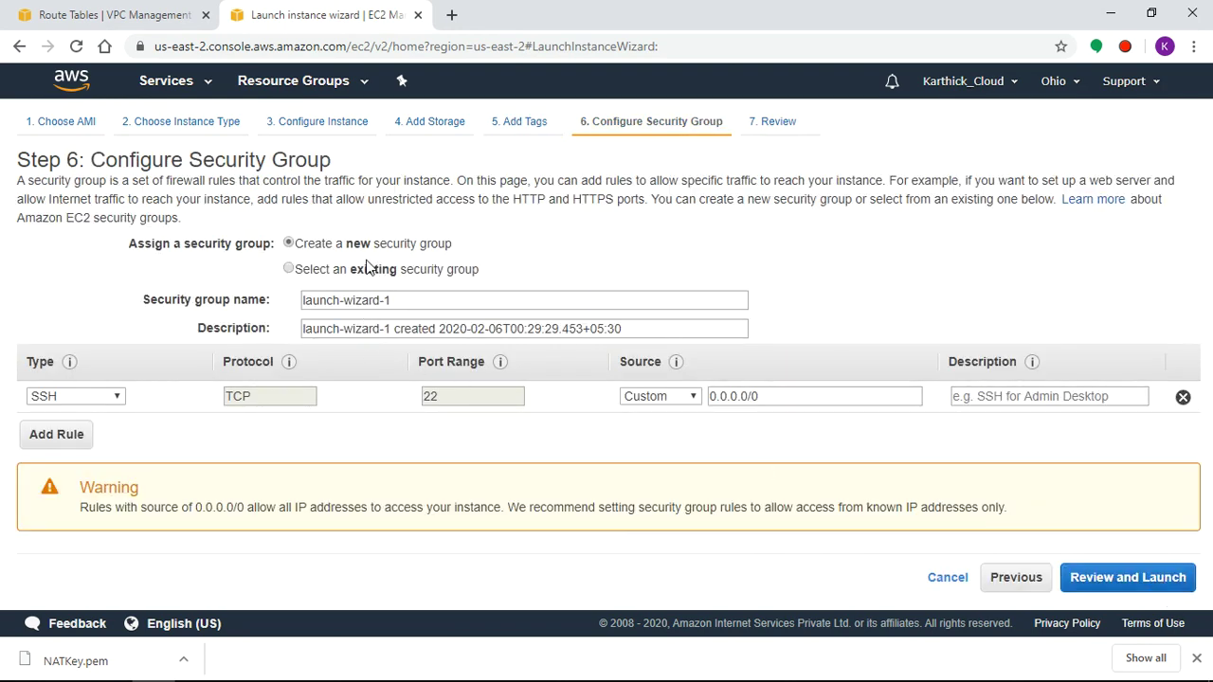
# Assign the existing security group Test to the private instance and proceed through the launch review to the key pair selection
pyautogui.click(377, 272)
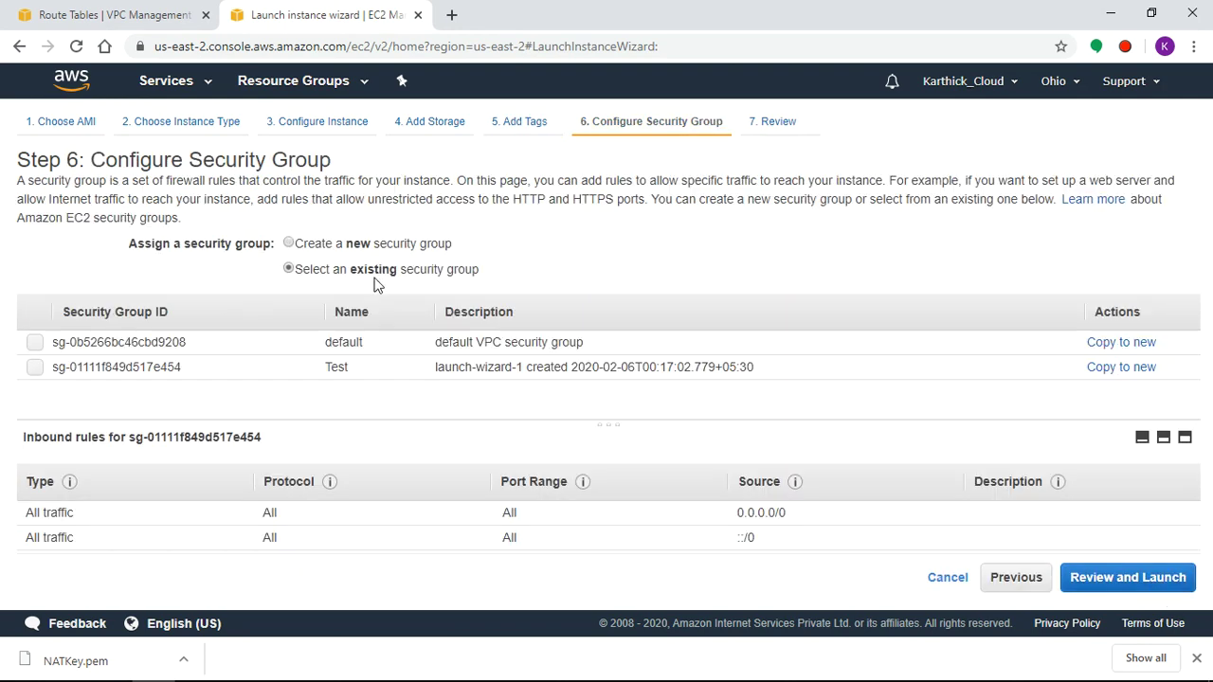
pyautogui.click(35, 369)
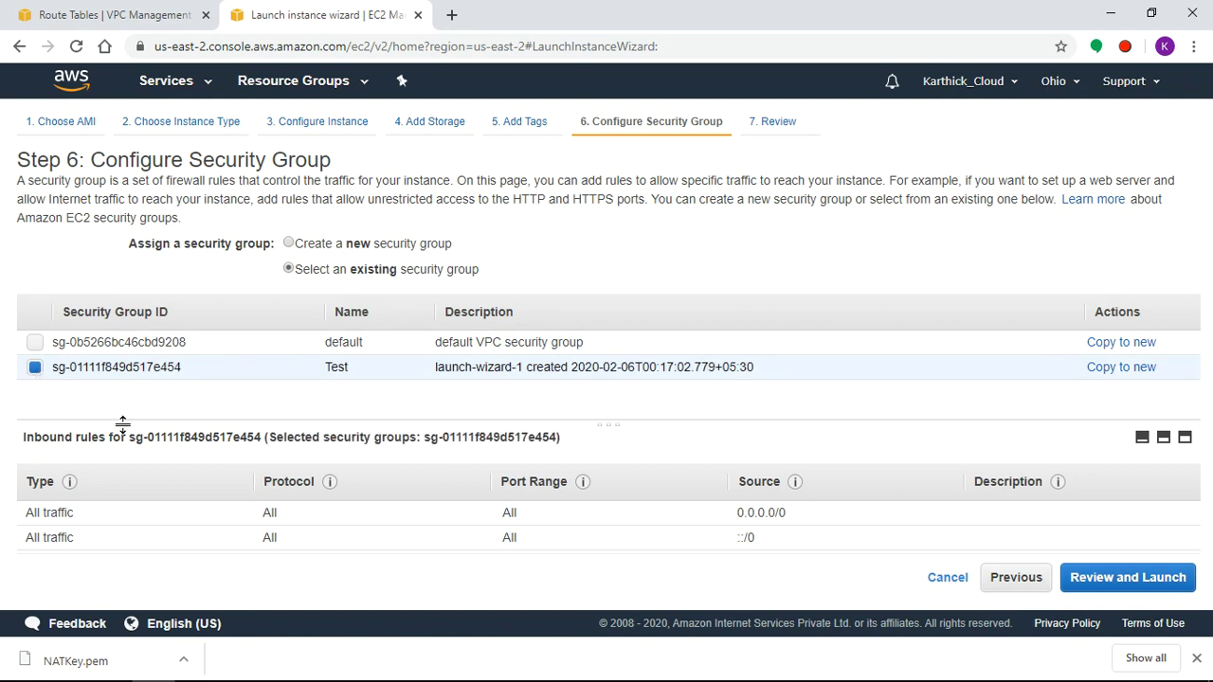
pyautogui.click(1157, 578)
pyautogui.scroll(-4, 325, 368)
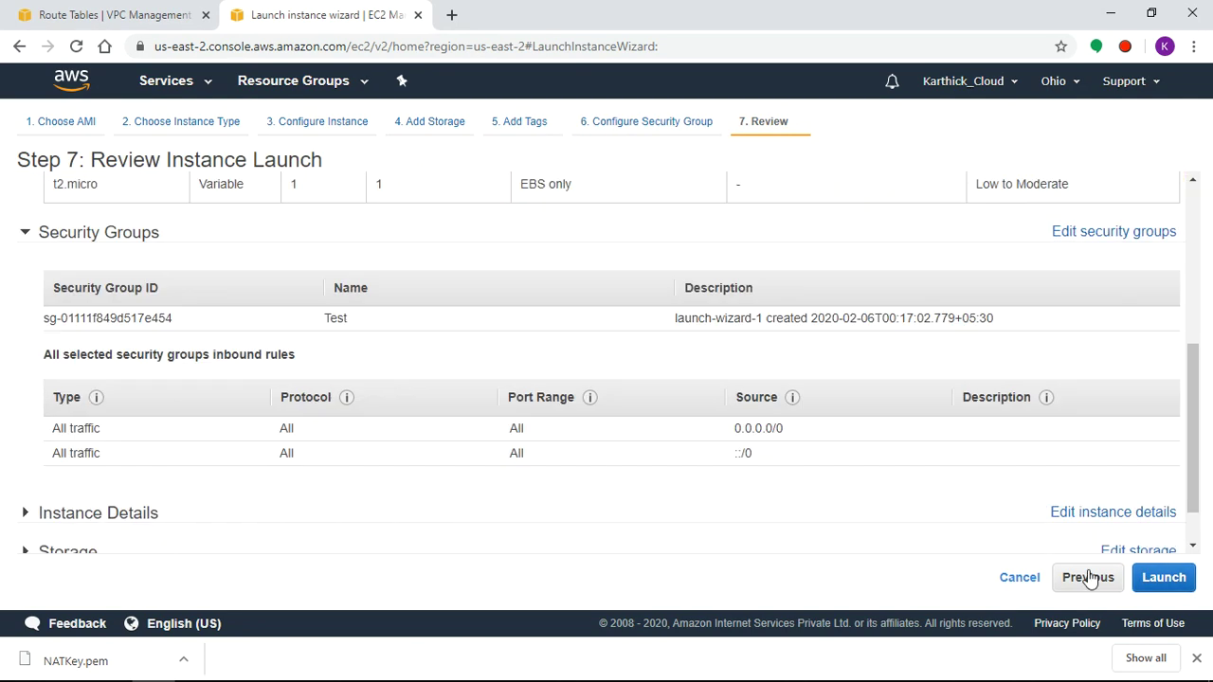
pyautogui.click(1163, 577)
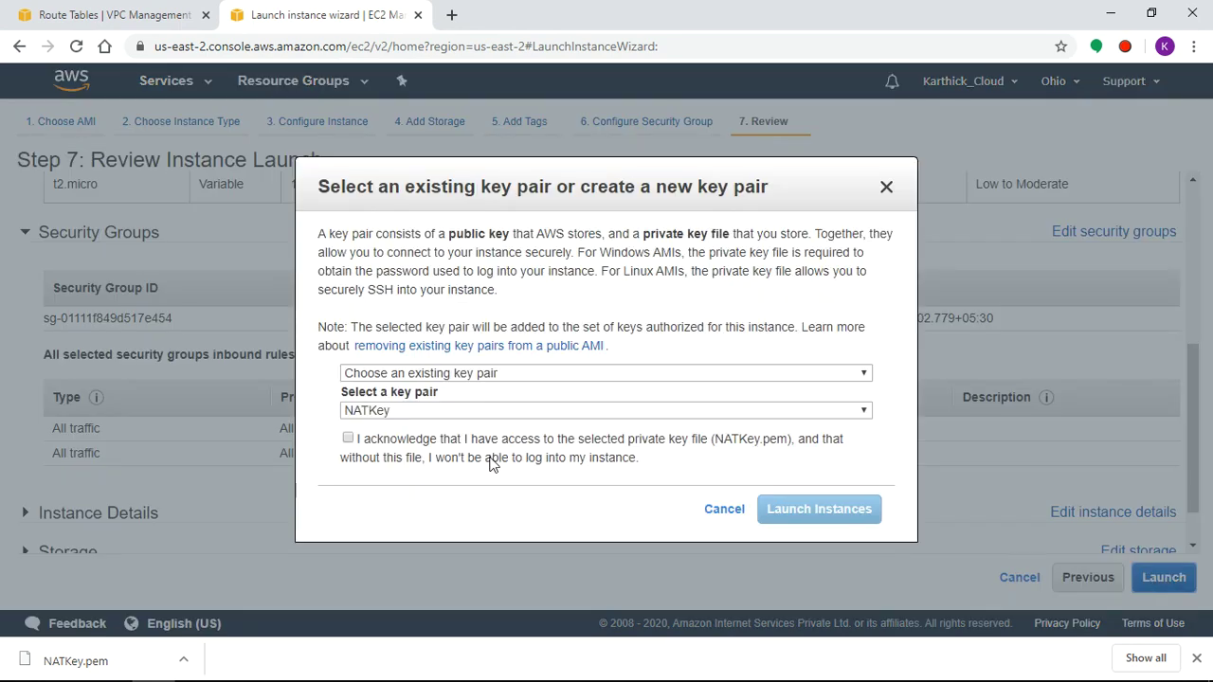
pyautogui.click(369, 409)
pyautogui.click(369, 410)
pyautogui.click(366, 410)
pyautogui.click(366, 410)
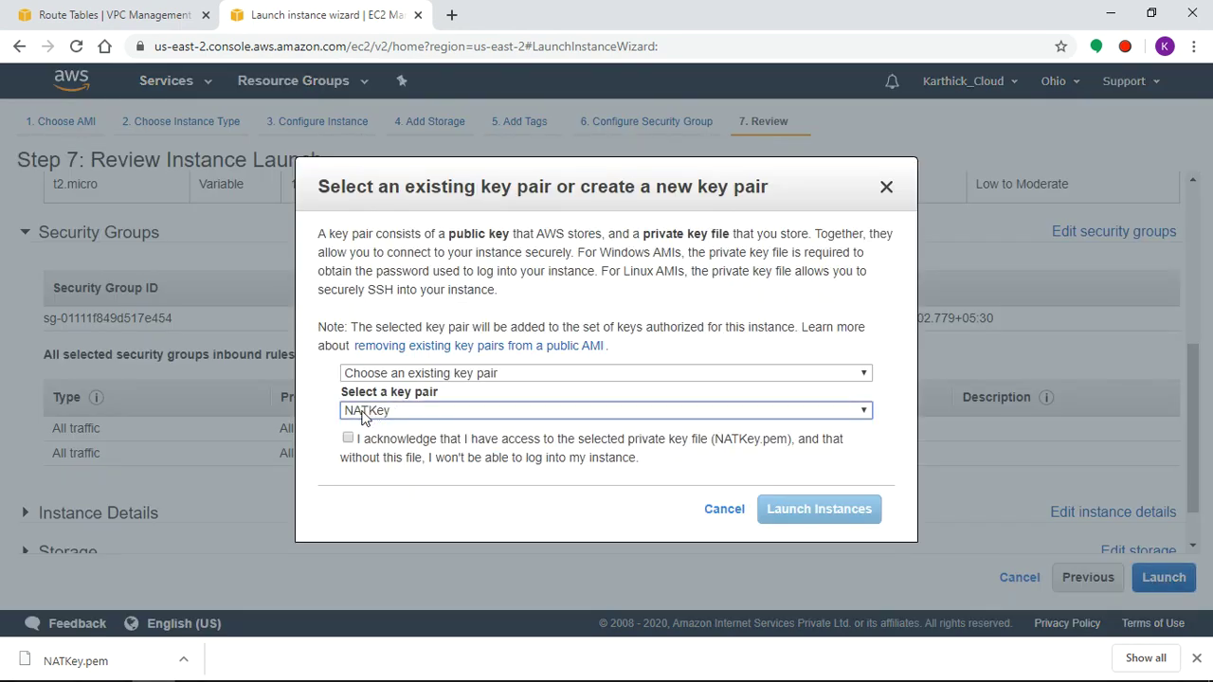
pyautogui.click(388, 413)
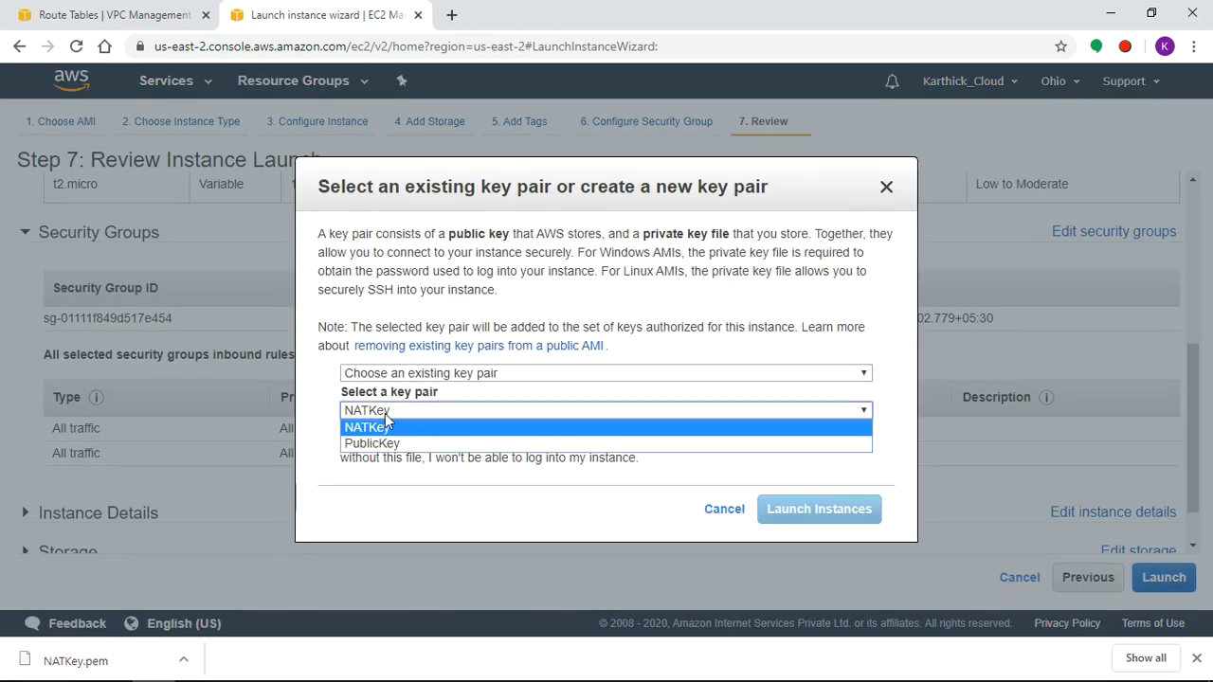
pyautogui.click(374, 414)
pyautogui.click(375, 417)
# Create and download a new key pair named PrivateKey, and launch the private instance with it
pyautogui.click(489, 376)
pyautogui.click(445, 406)
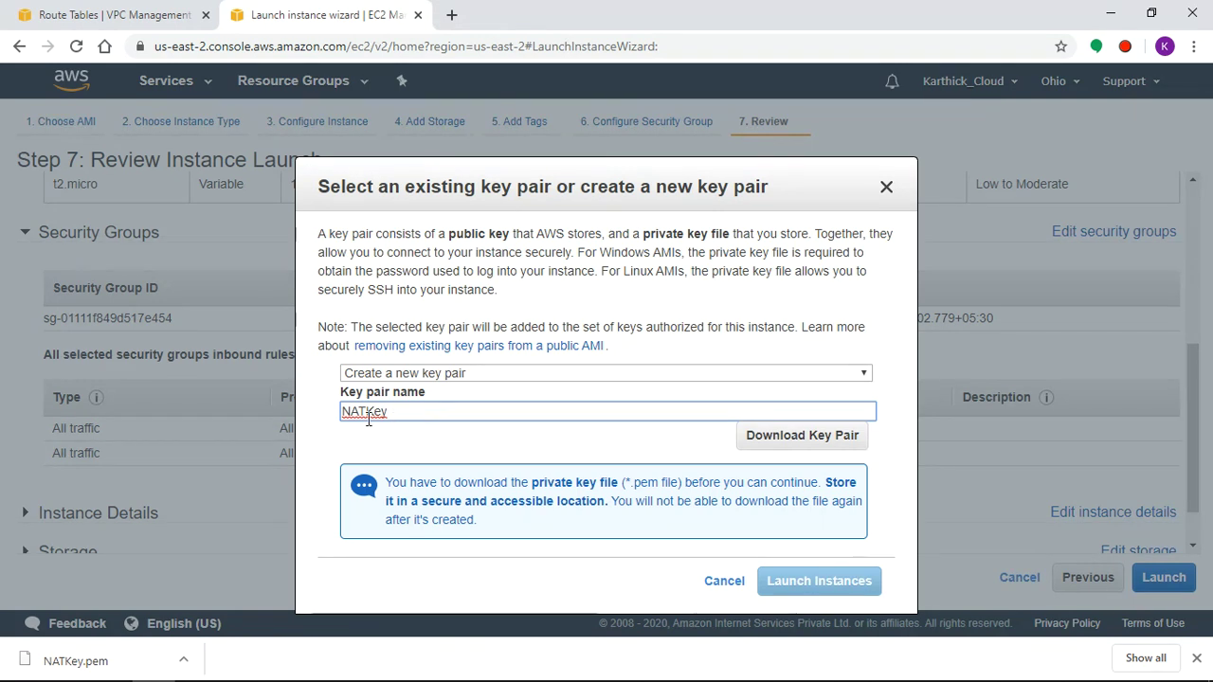
pyautogui.moveTo(362, 412); pyautogui.dragTo(333, 416)
pyautogui.press('BackSpace')
pyautogui.press('Delete')
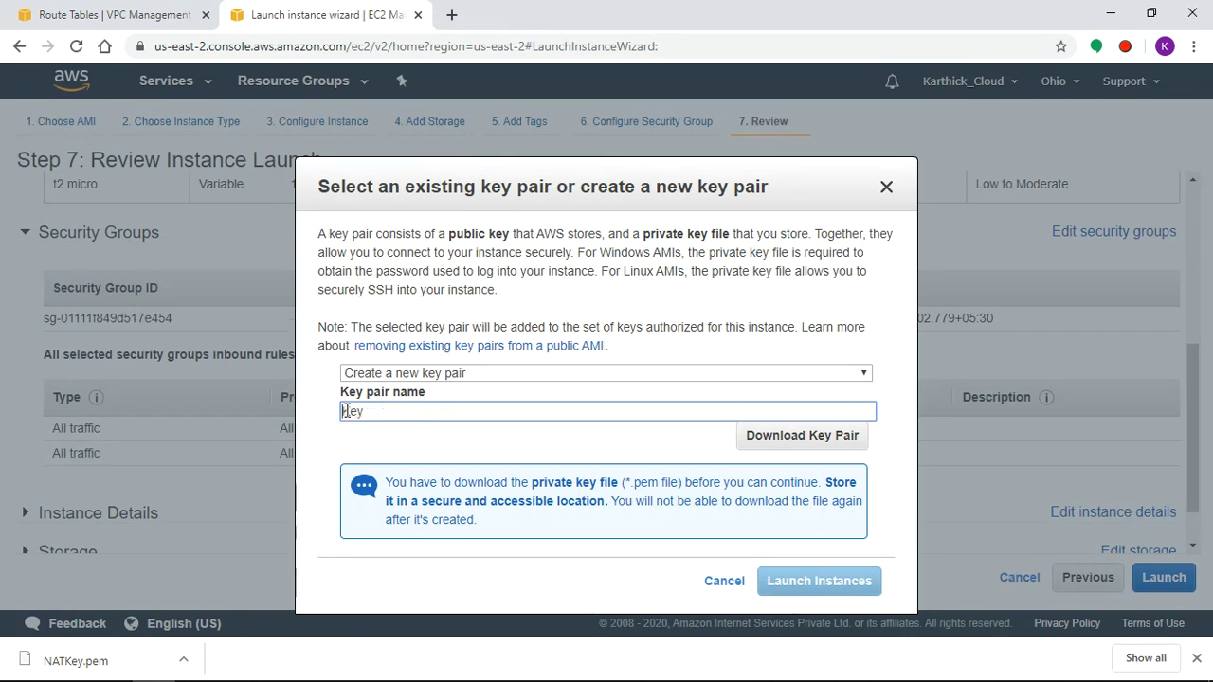
pyautogui.write('Private')
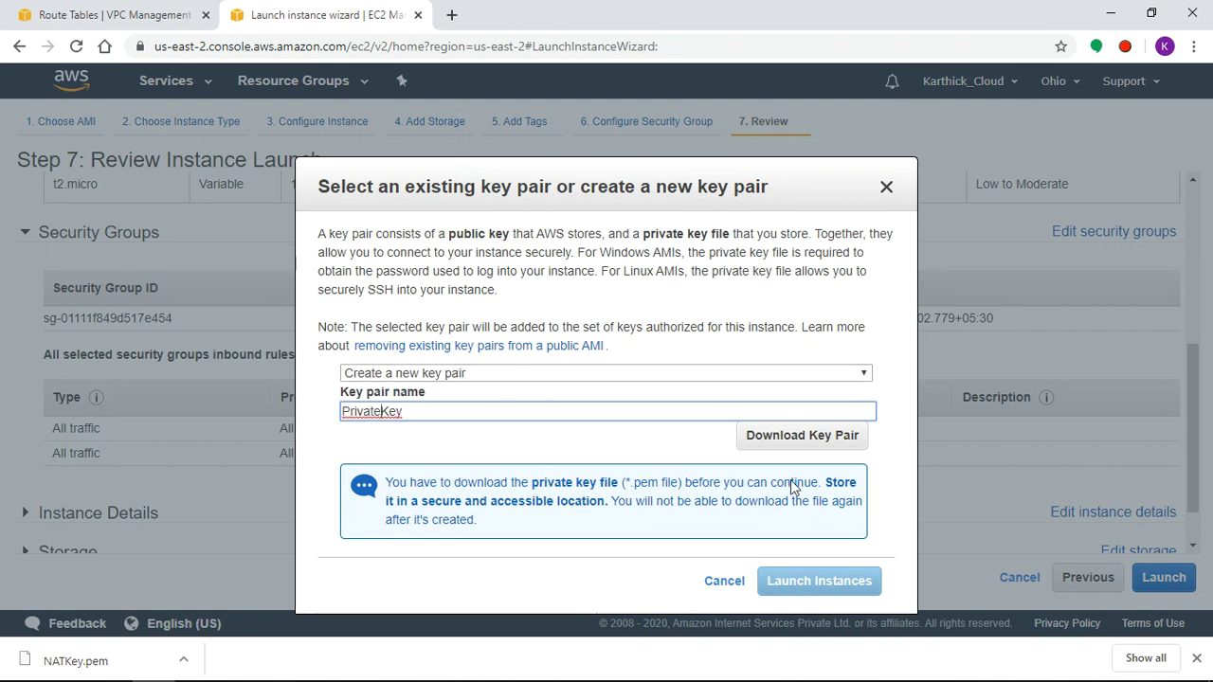
pyautogui.click(802, 436)
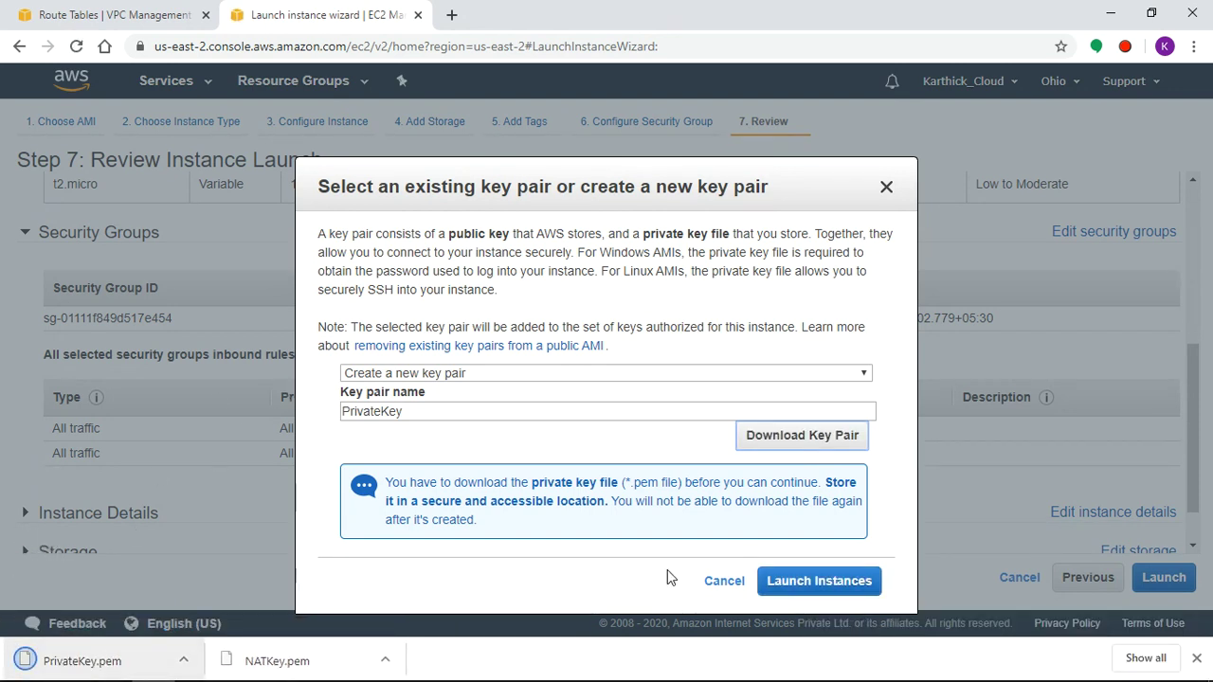
pyautogui.click(856, 589)
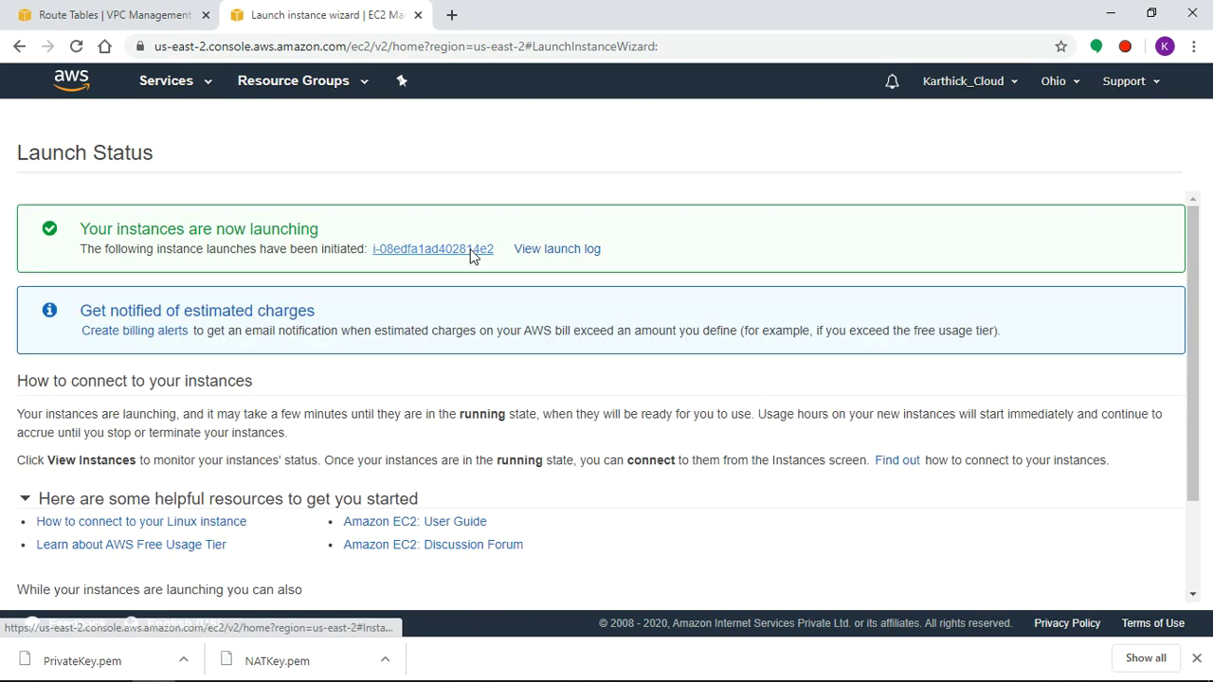
# Show all instances without the instance ID filter and enlarge the instance list
pyautogui.click(472, 251)
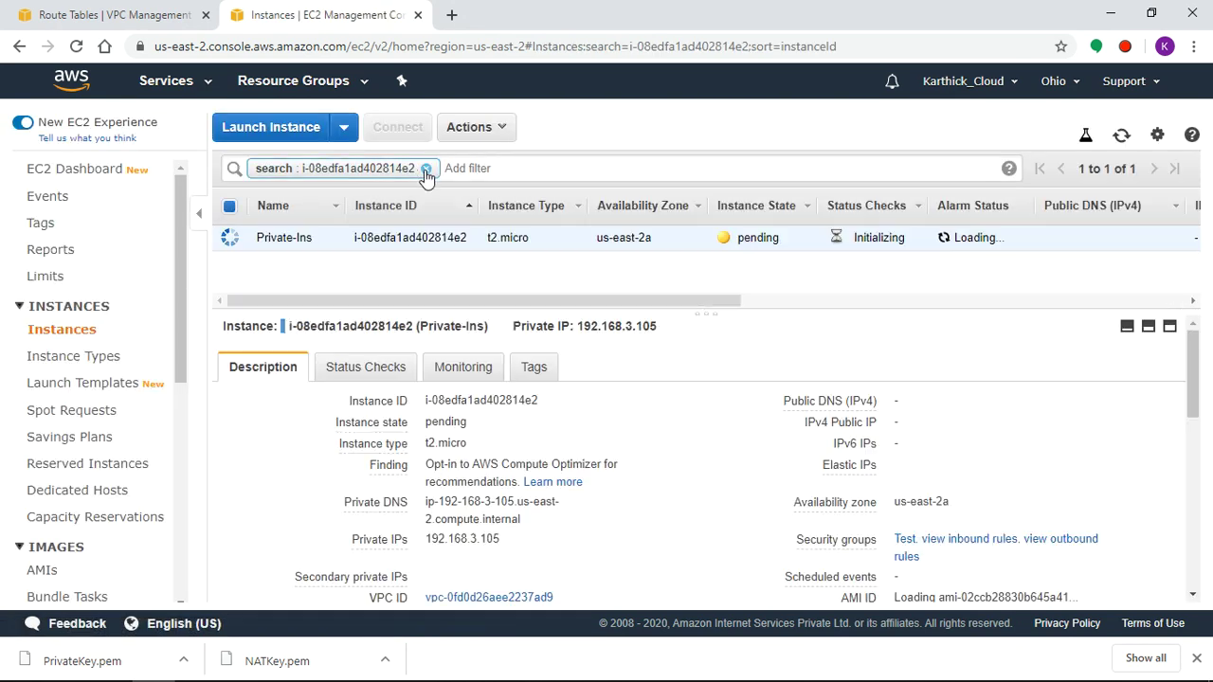
pyautogui.click(424, 172)
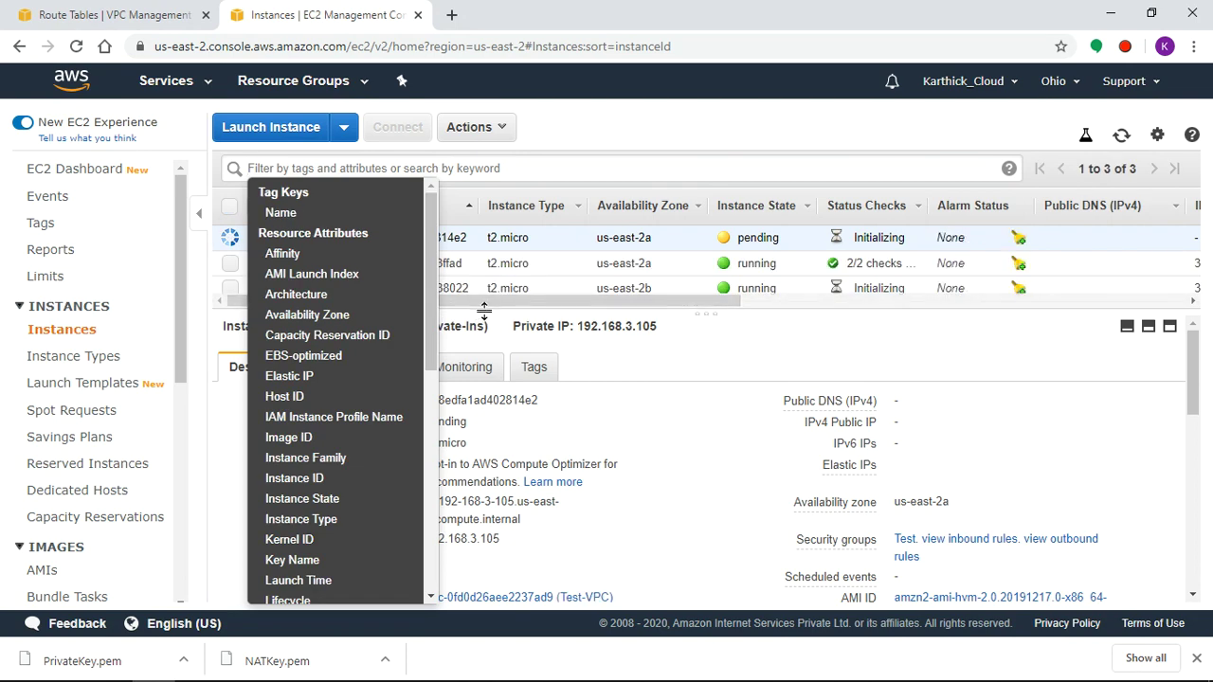
pyautogui.moveTo(488, 314); pyautogui.dragTo(487, 372)
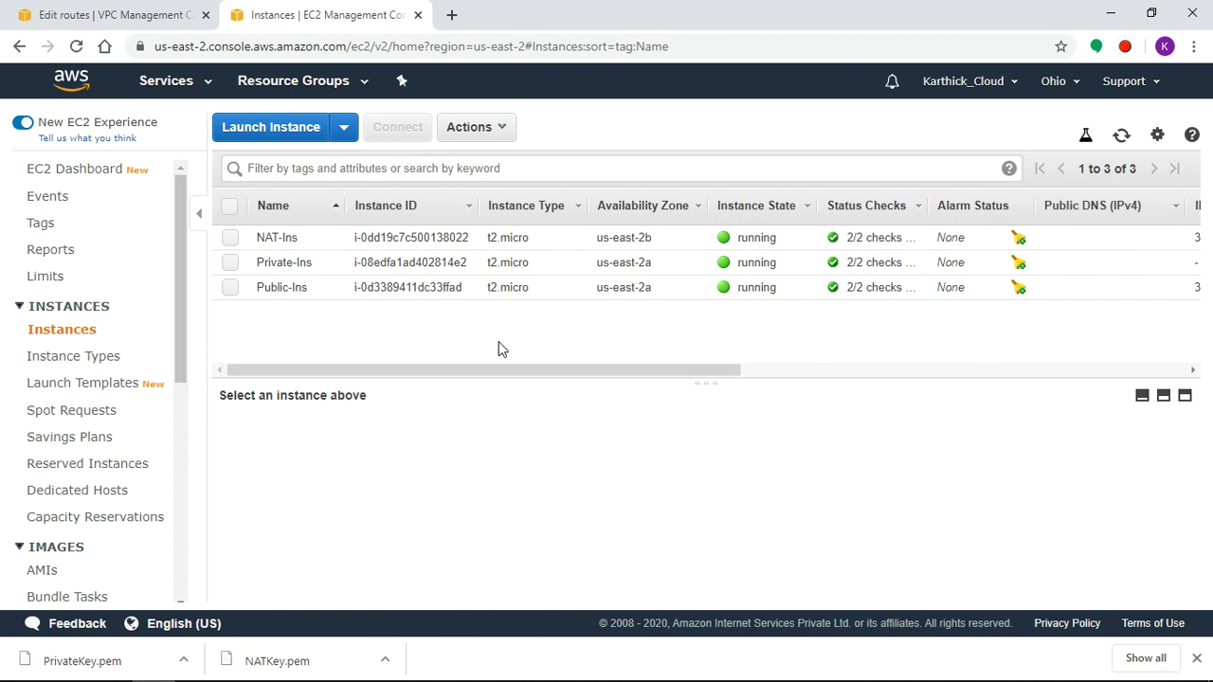
# Examine the IP addresses in the details of the NAT-Ins and Private-Ins instances
pyautogui.click(231, 238)
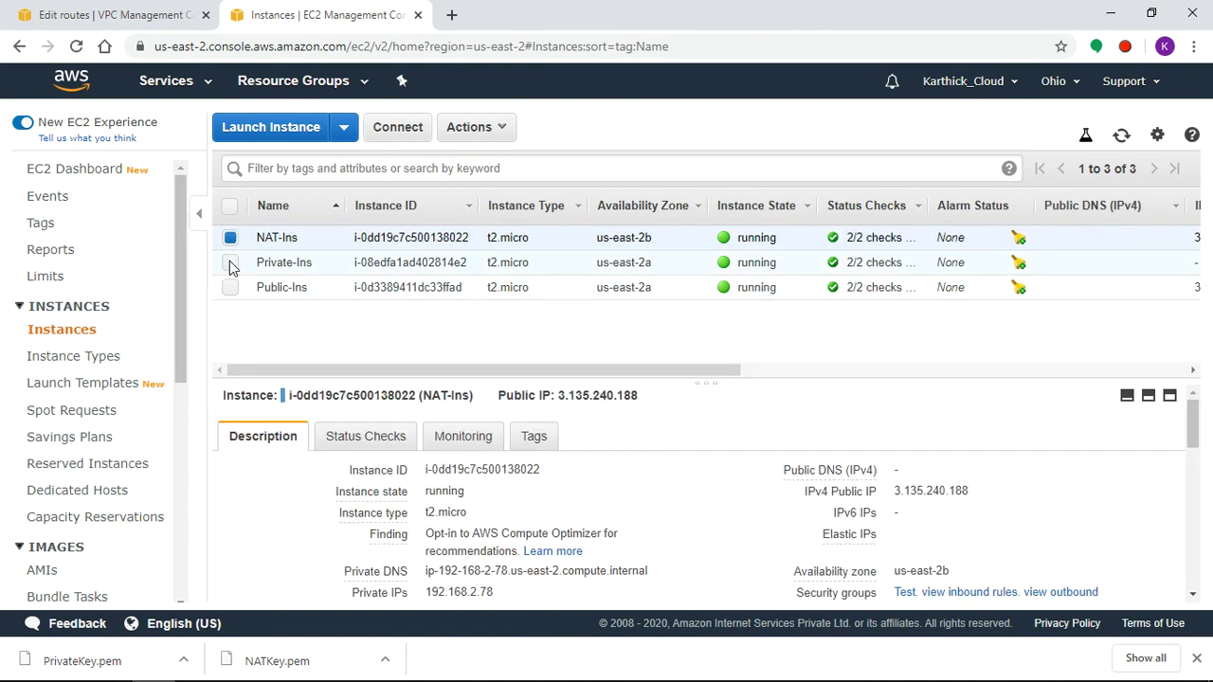
pyautogui.click(230, 263)
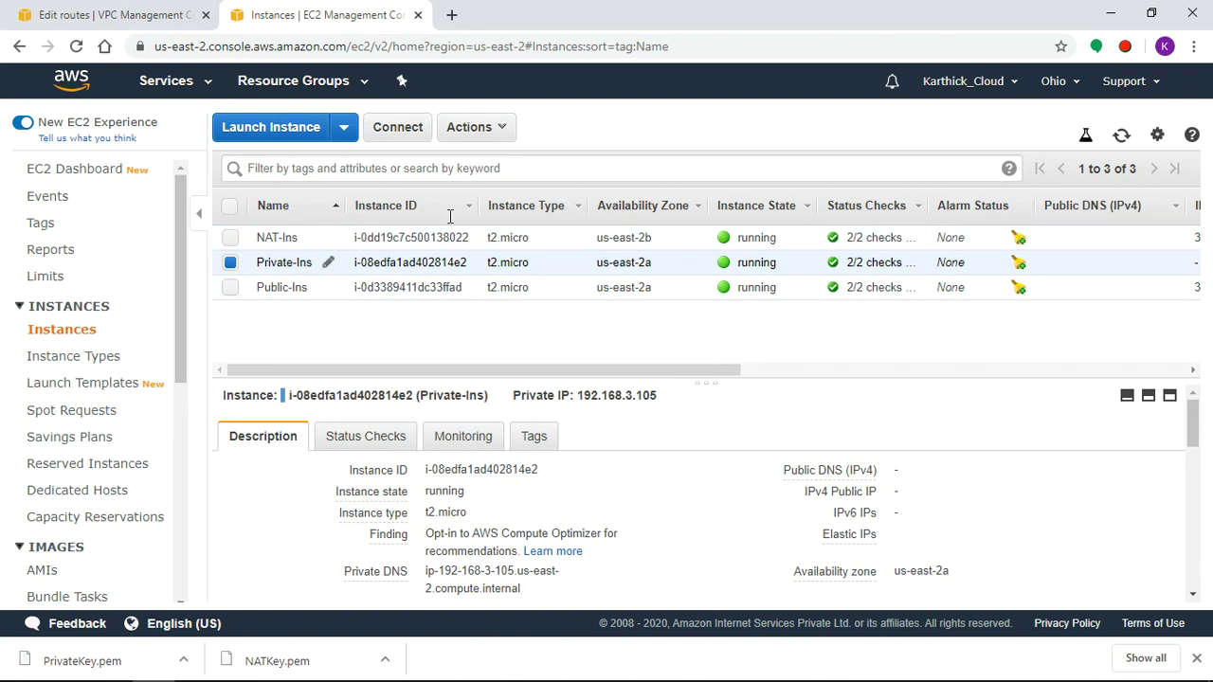
# Discard the open route editing page, select the Private-RT route table again, and open its routes for editing
pyautogui.click(229, 263)
pyautogui.click(152, 13)
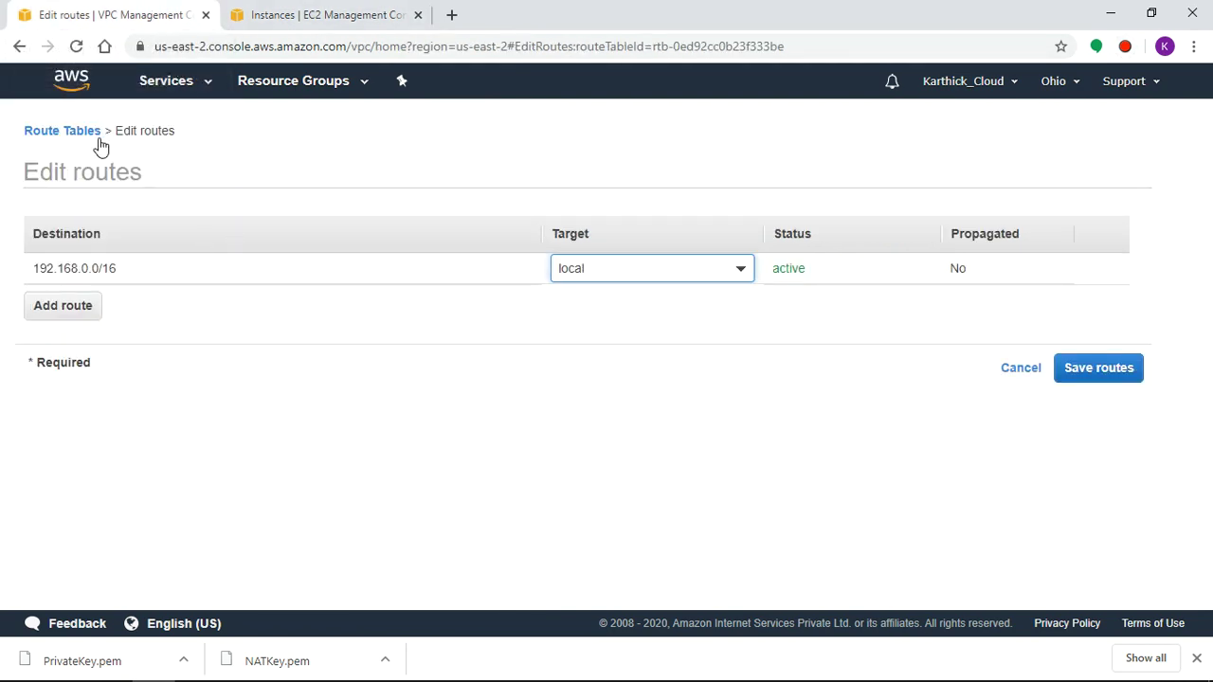
pyautogui.click(1017, 370)
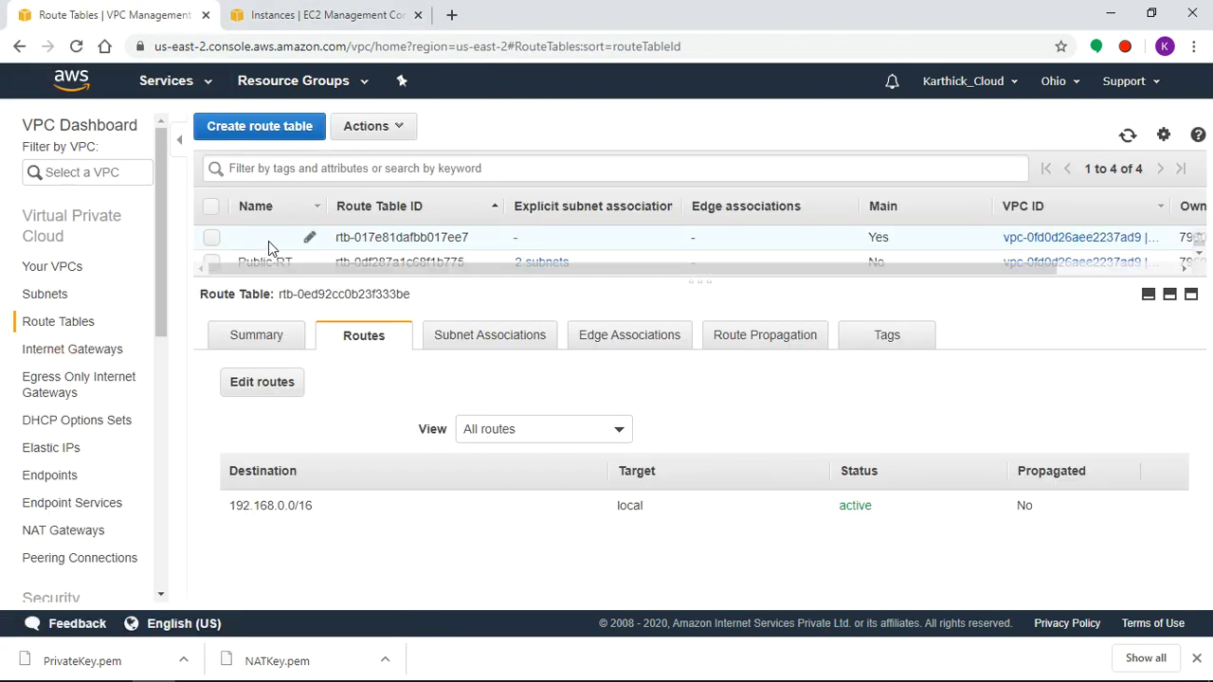
pyautogui.moveTo(284, 279); pyautogui.dragTo(274, 366)
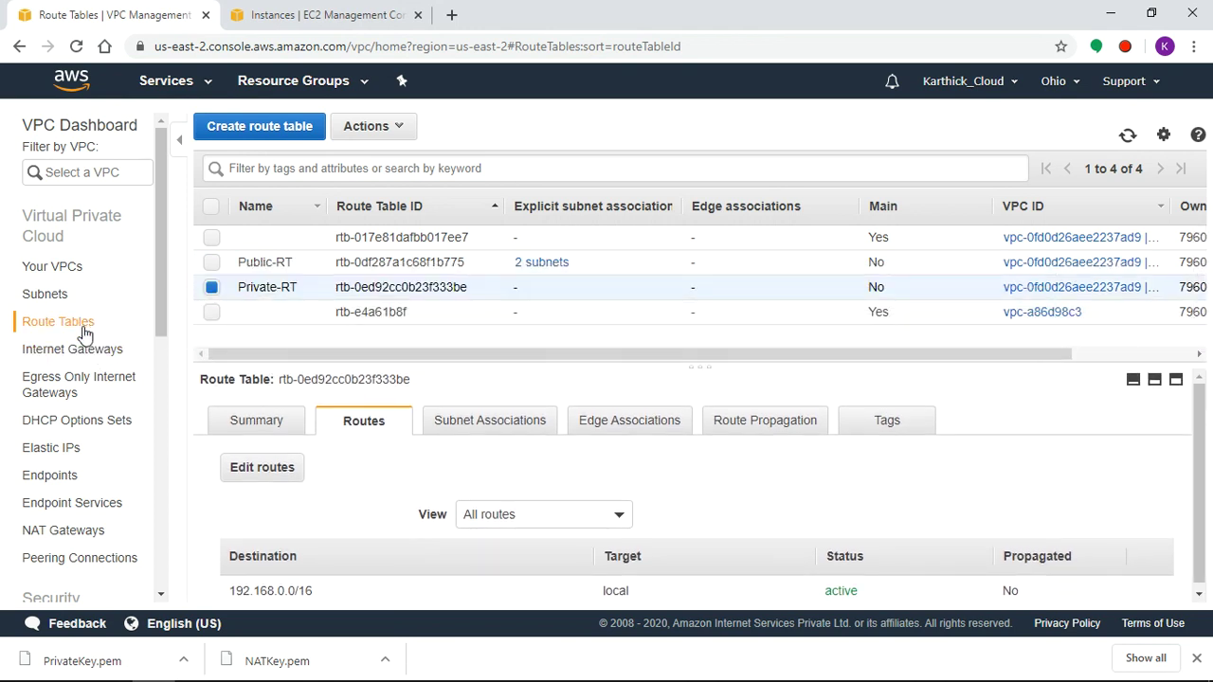
pyautogui.click(213, 292)
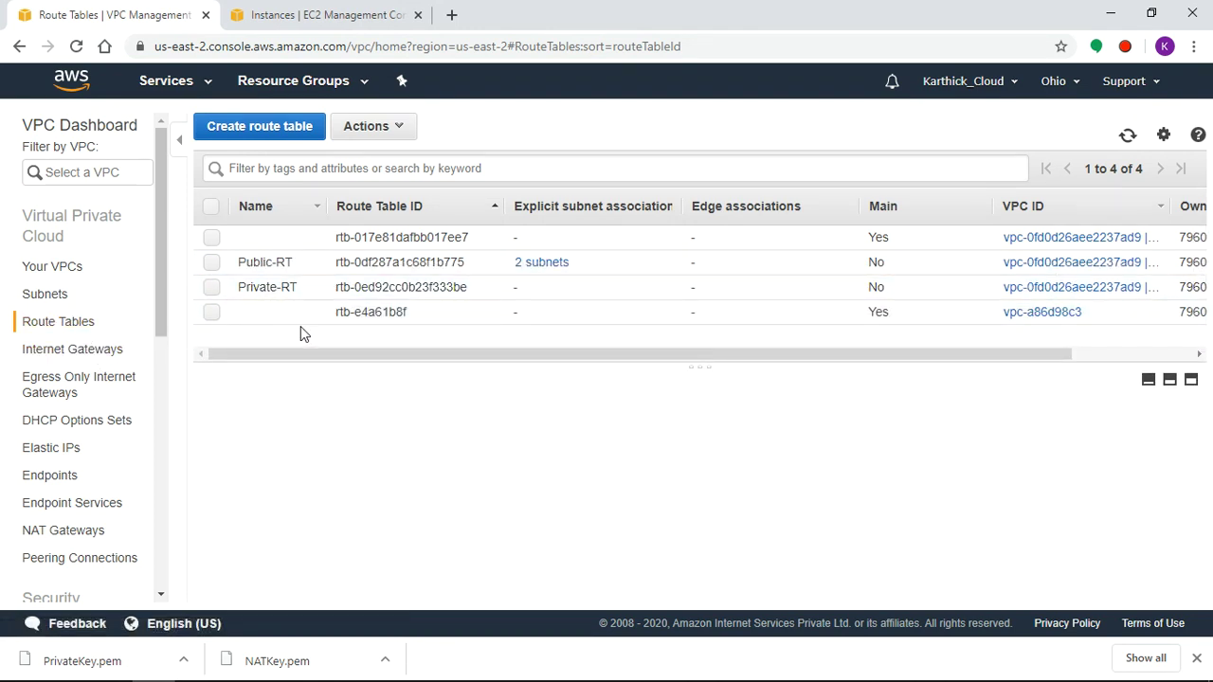
pyautogui.click(216, 289)
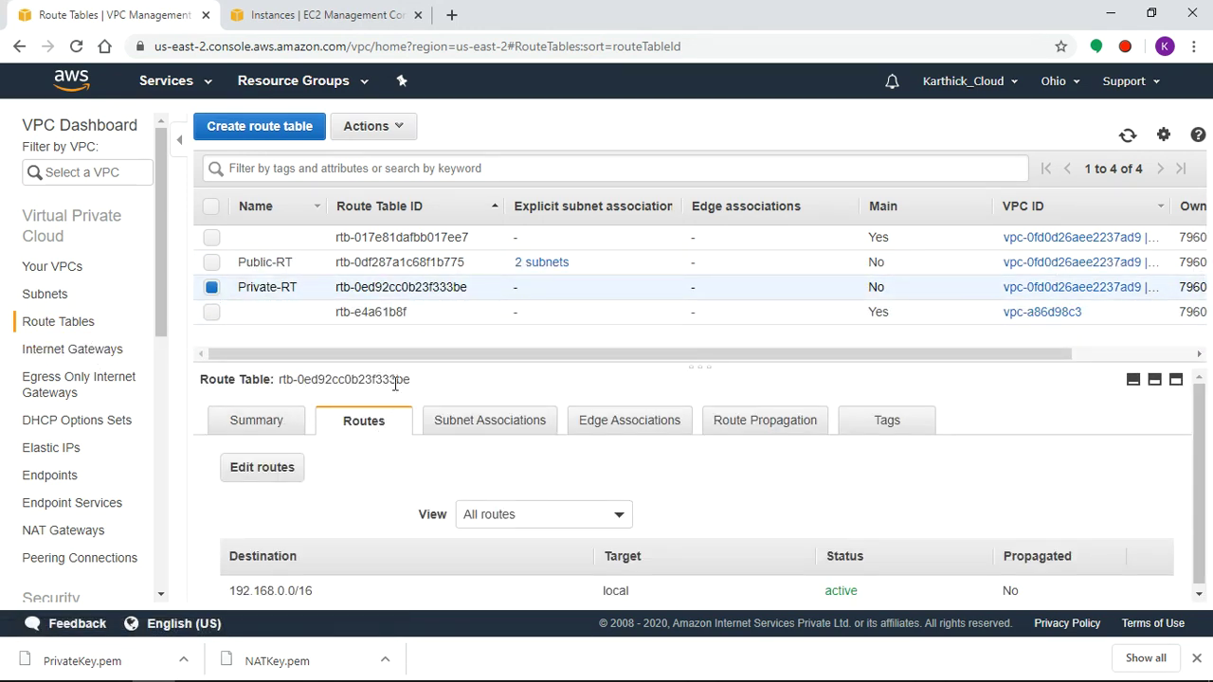
pyautogui.moveTo(425, 353); pyautogui.dragTo(379, 315)
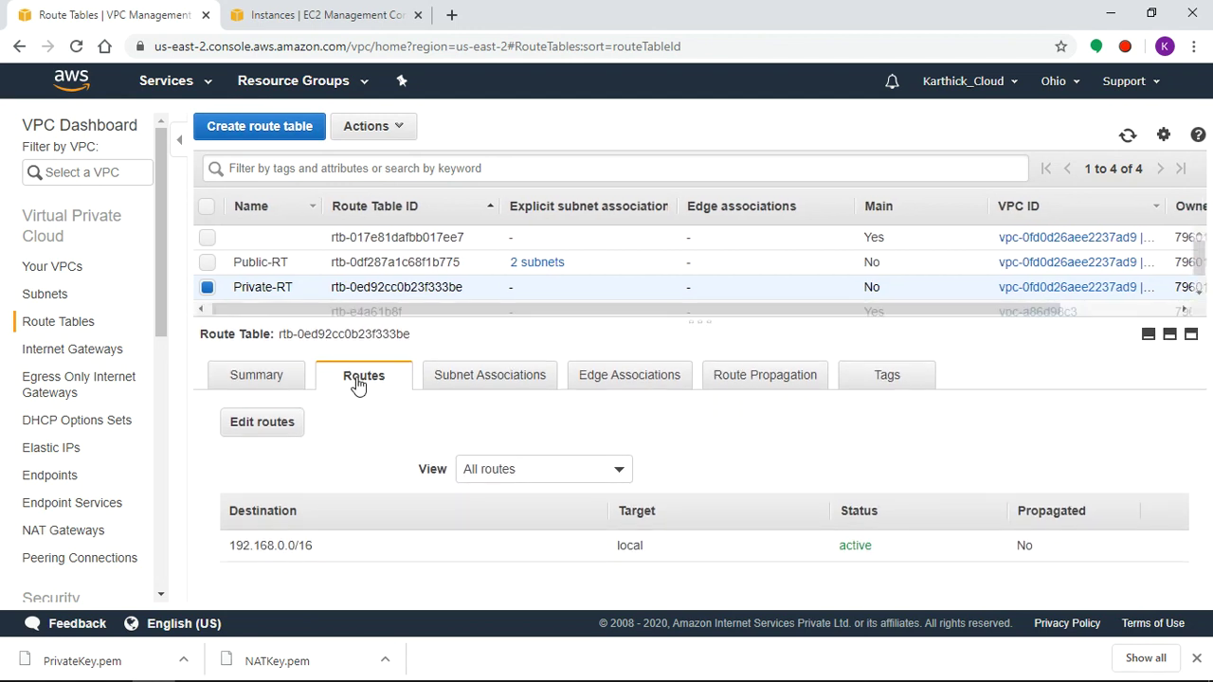
pyautogui.click(265, 423)
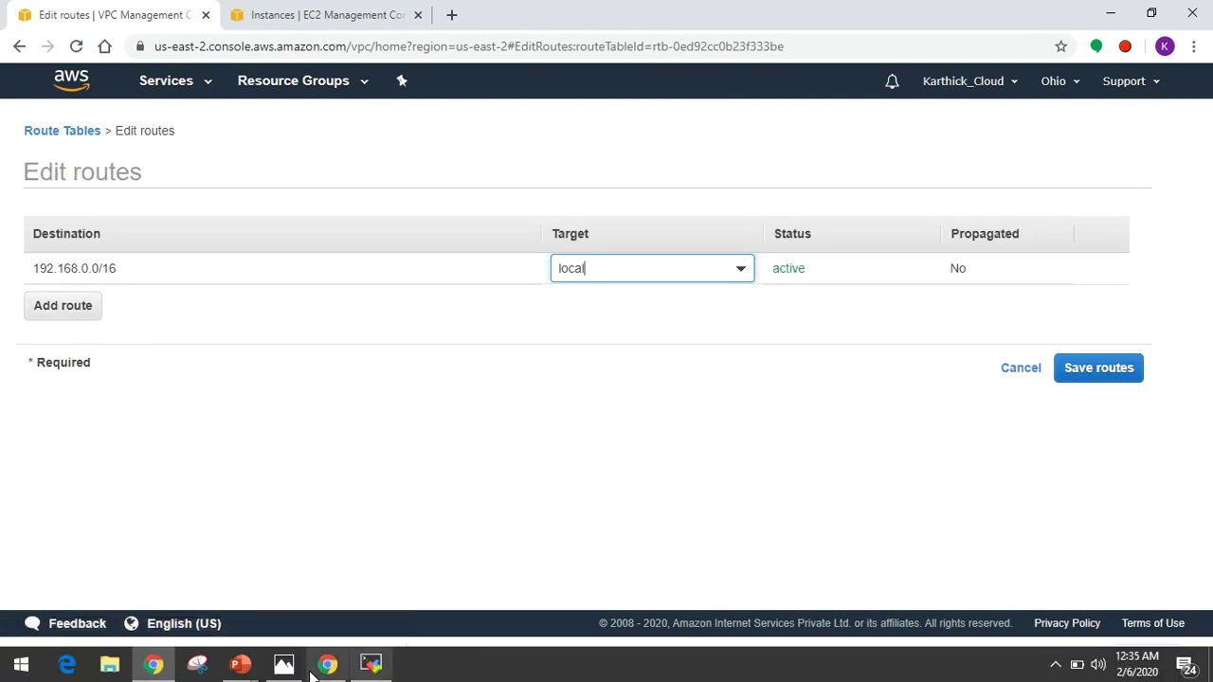
# Check the VPC.JPG network diagram, and add a route with destination 0.0.0.0/0 to Private-RT
pyautogui.click(282, 669)
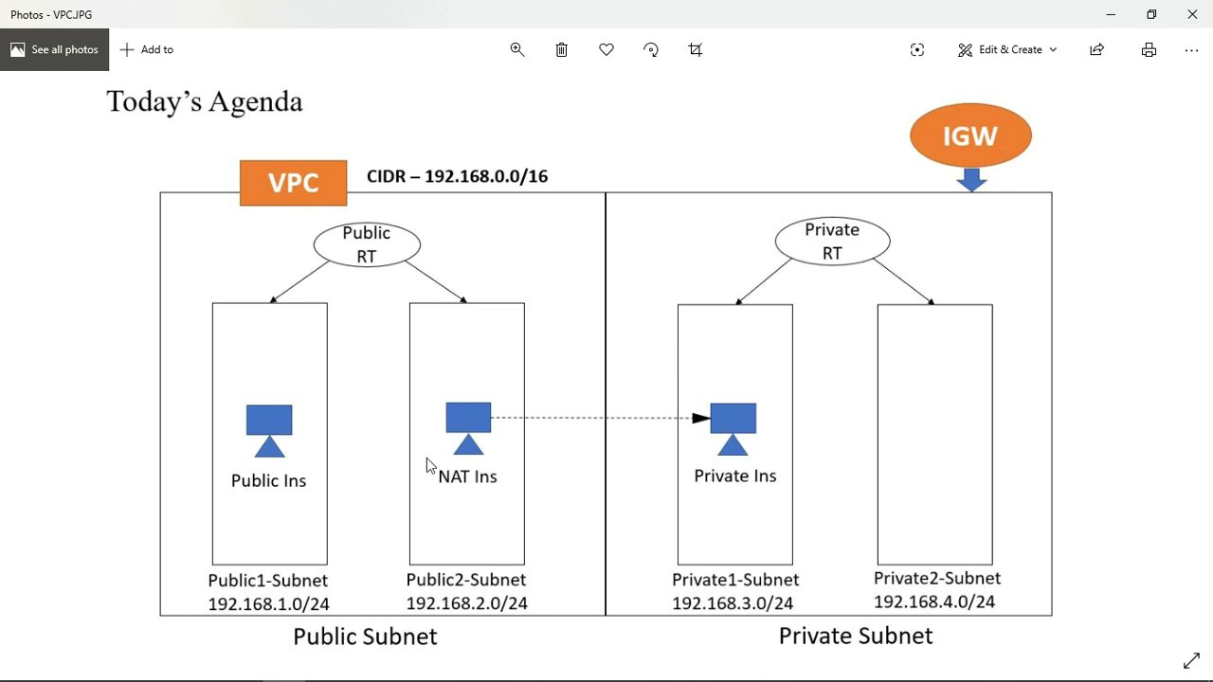
pyautogui.click(1121, 16)
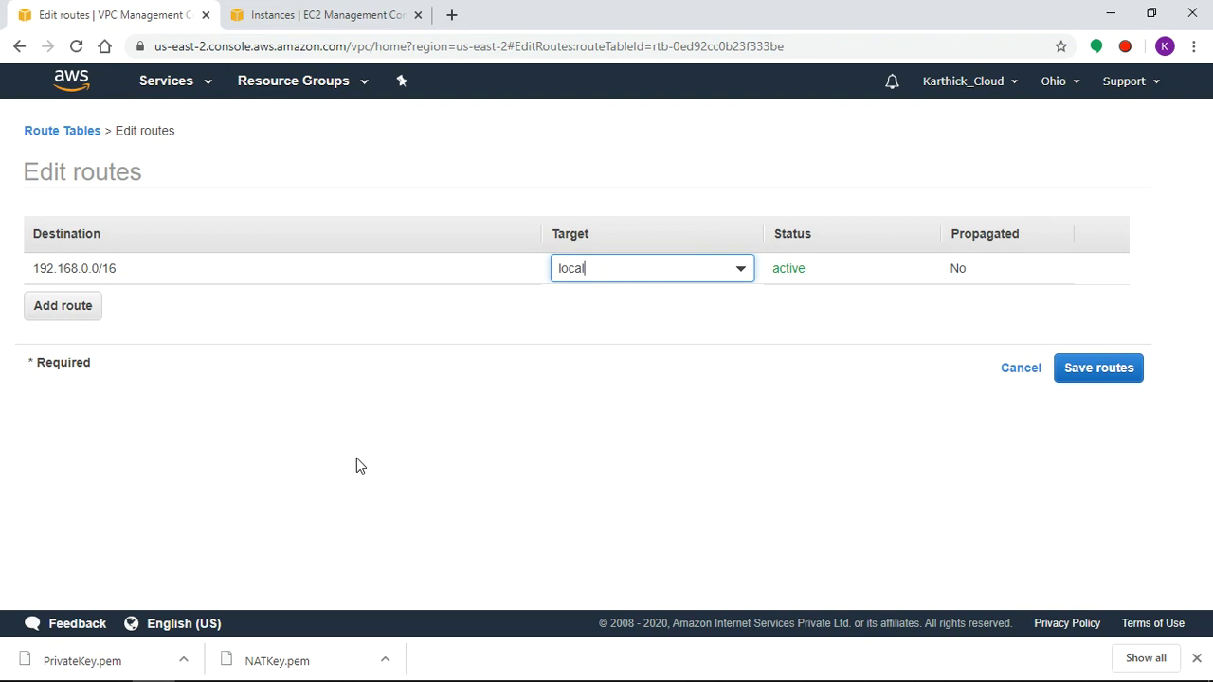
pyautogui.click(72, 311)
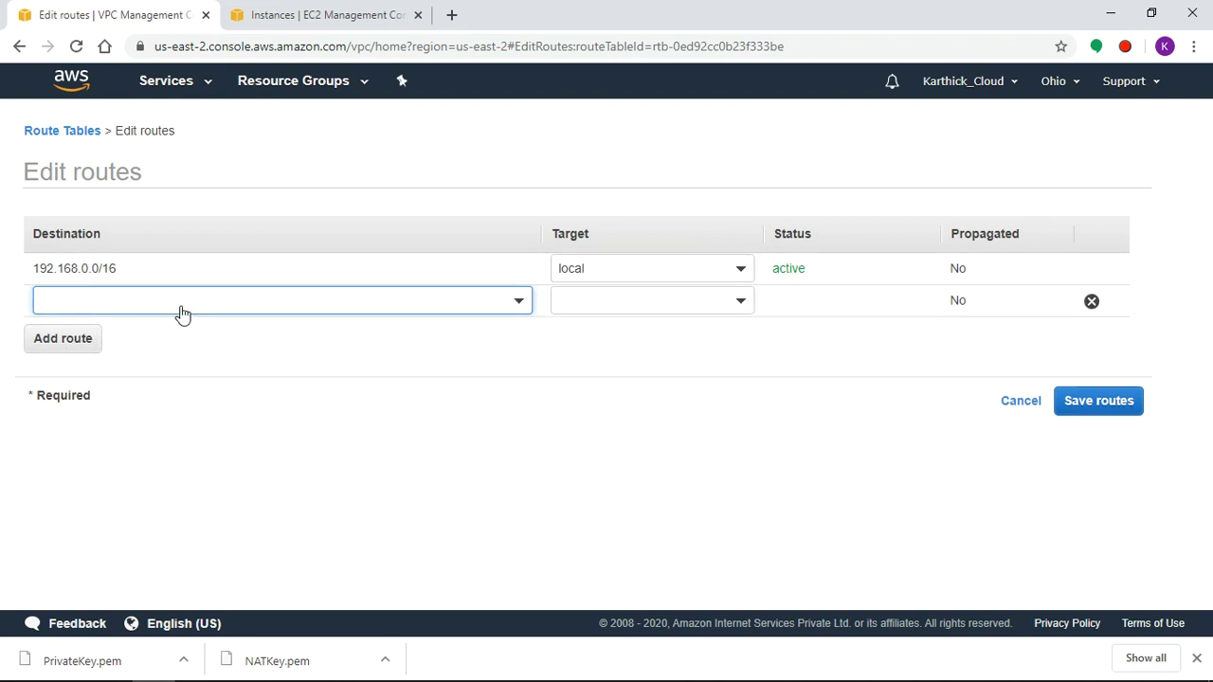
pyautogui.click(196, 298)
pyautogui.write('0')
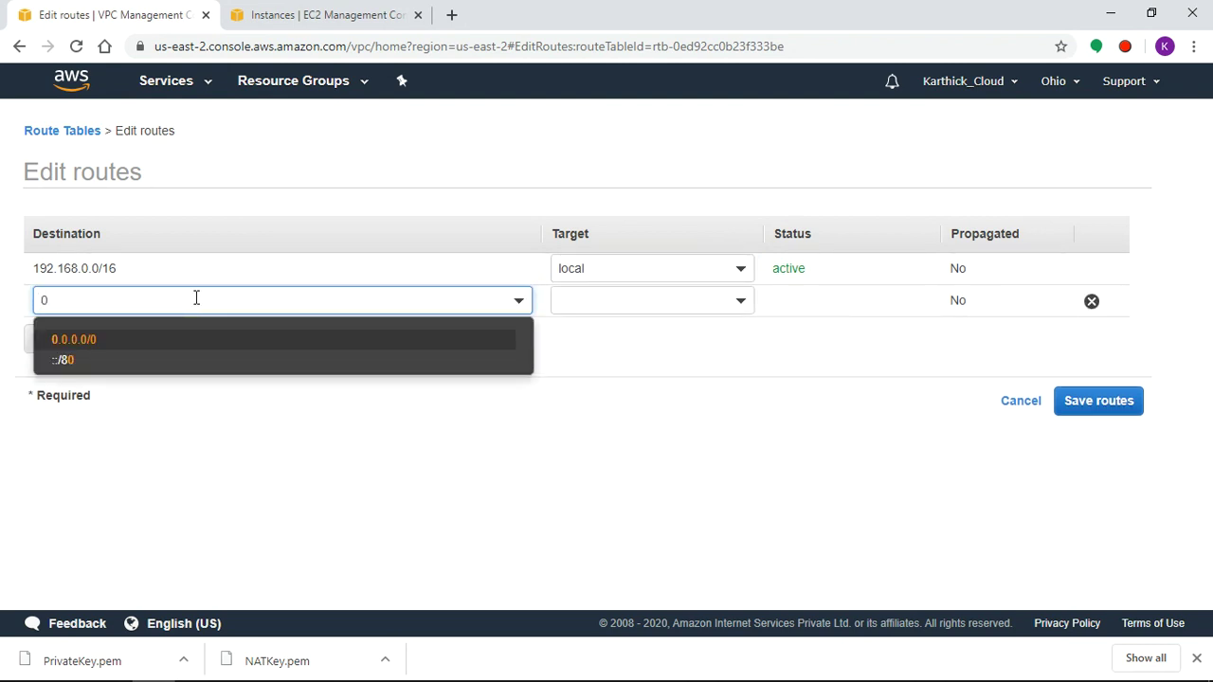
pyautogui.write('.0.0.')
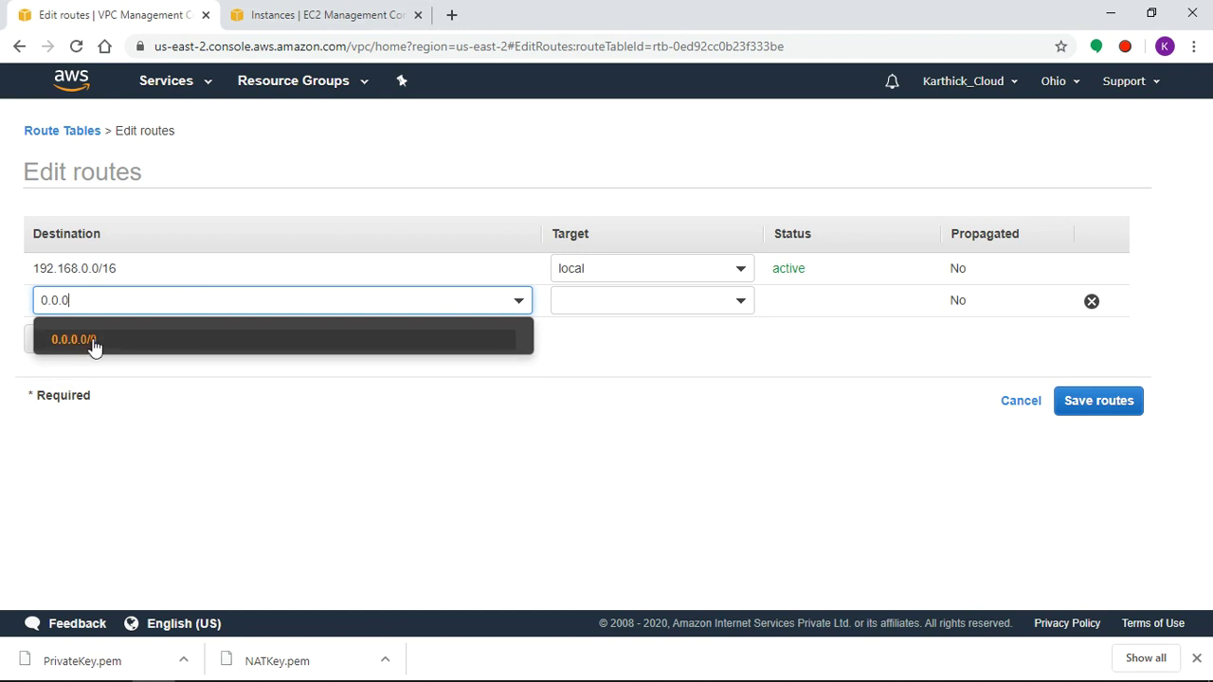
pyautogui.click(94, 341)
# Copy the instance ID of NAT-Ins from its EC2 details and return to the route editing page
pyautogui.click(319, 13)
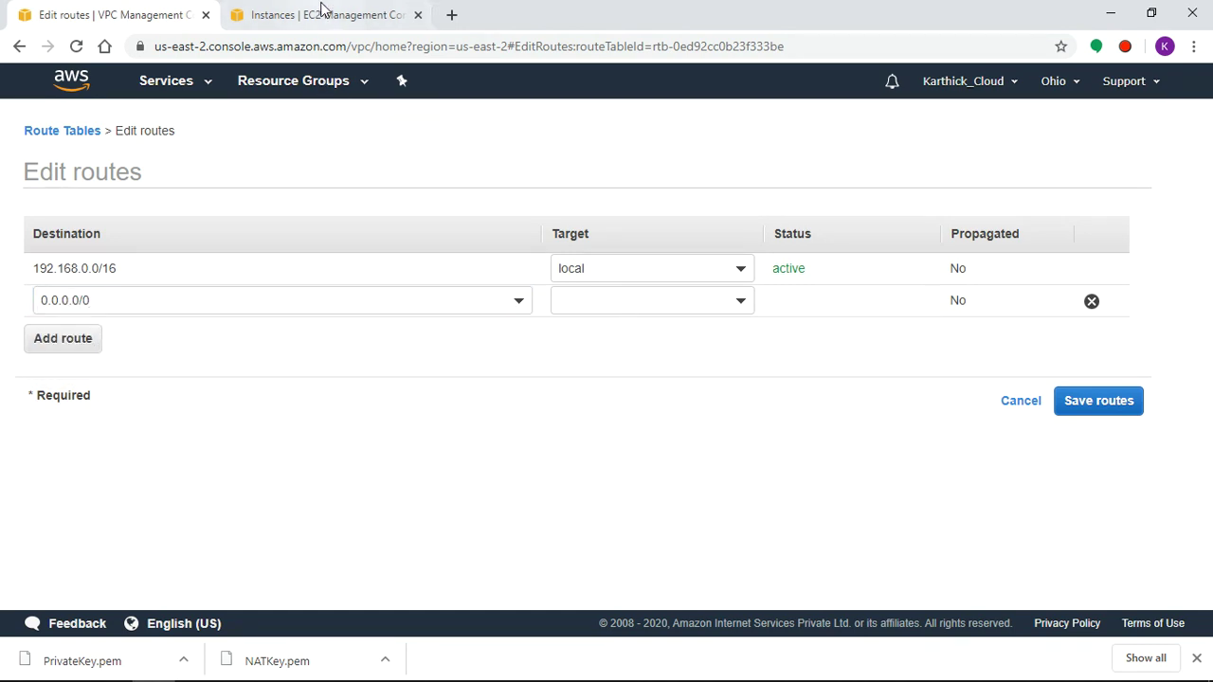
pyautogui.click(230, 263)
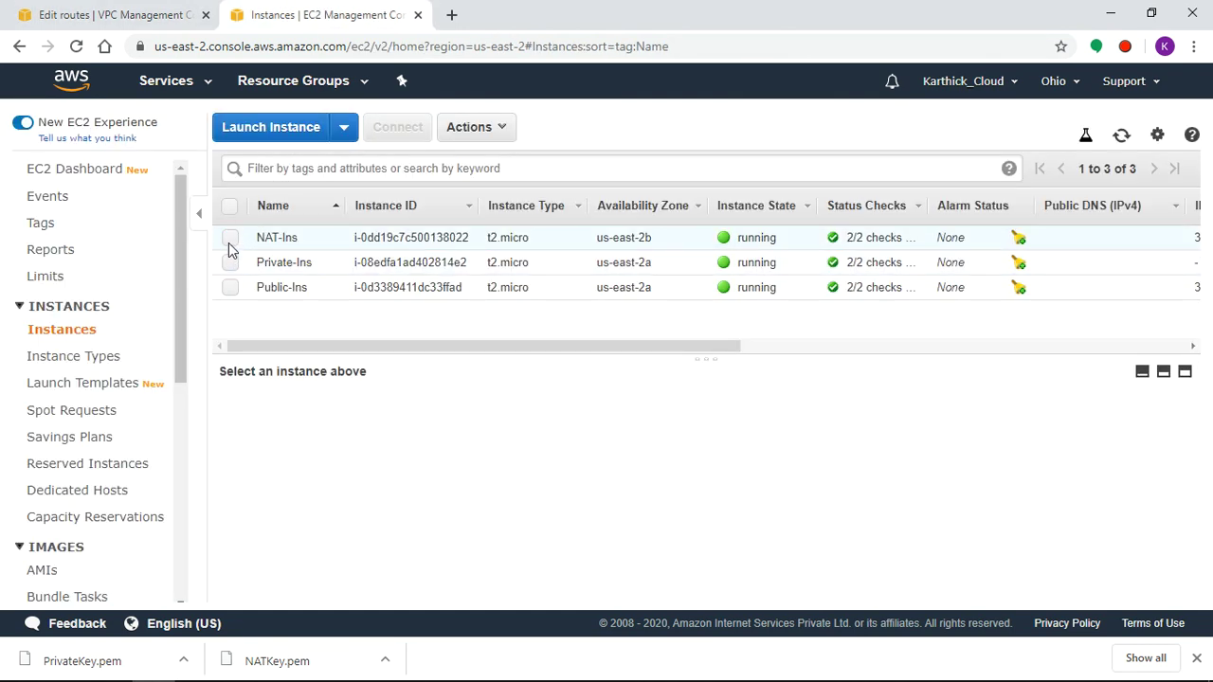
pyautogui.click(230, 238)
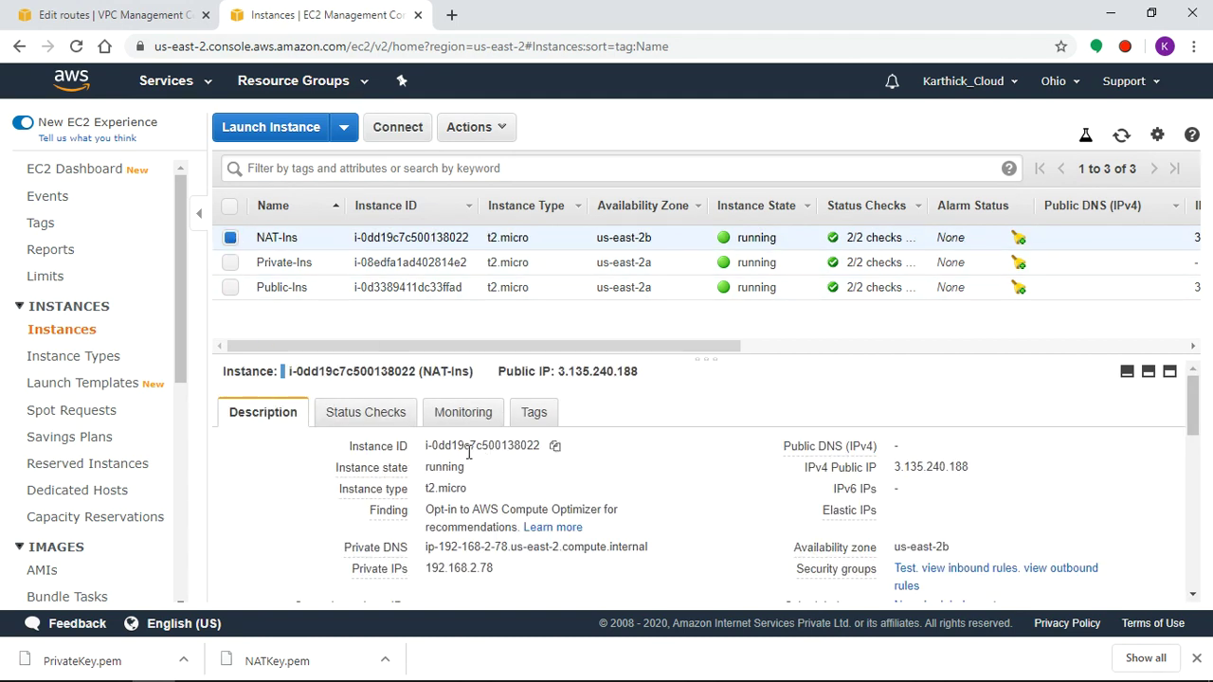
pyautogui.click(554, 445)
pyautogui.click(194, 13)
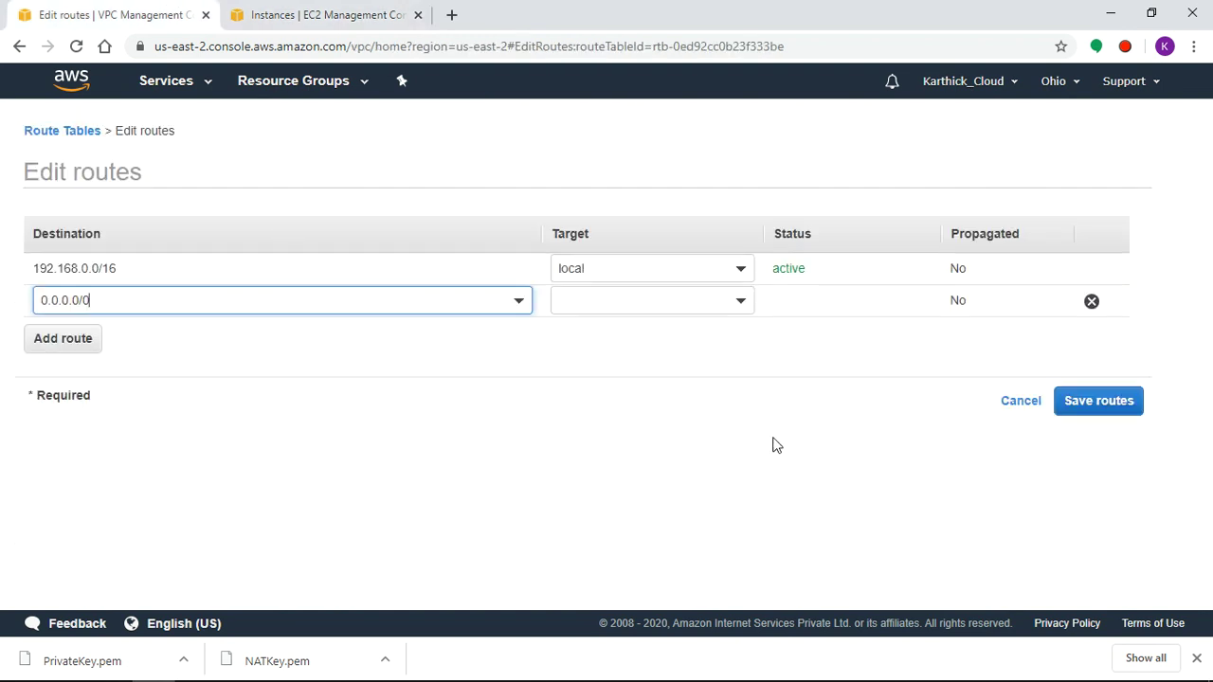
# Set the target of the 0.0.0.0/0 route to instance i-0dd19c7c500138022 and save the routes
pyautogui.click(636, 304)
pyautogui.hotkey('ctrl', 'v')
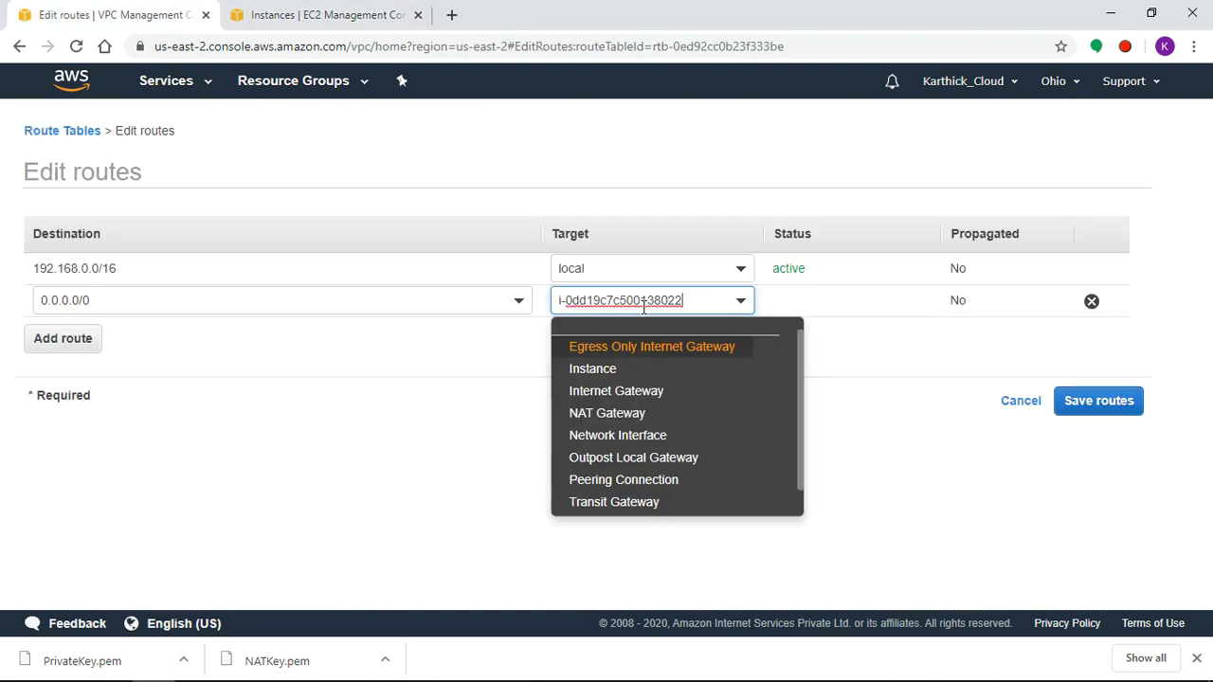
pyautogui.click(720, 353)
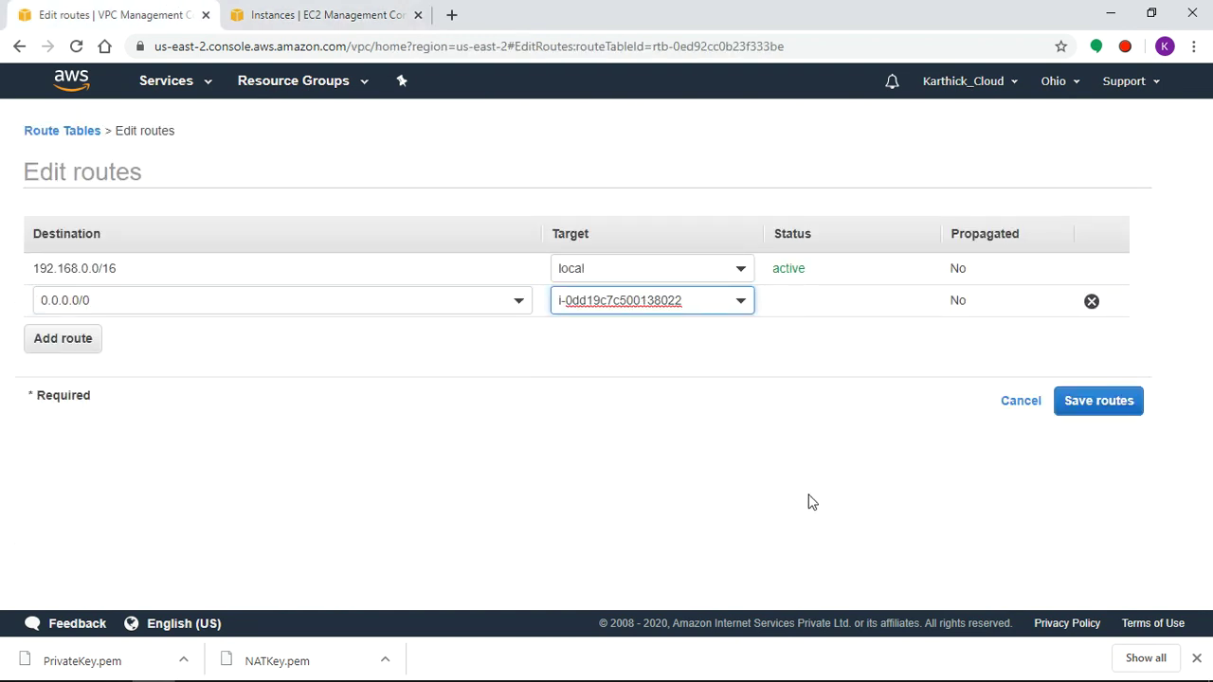
pyautogui.click(1115, 405)
pyautogui.click(831, 284)
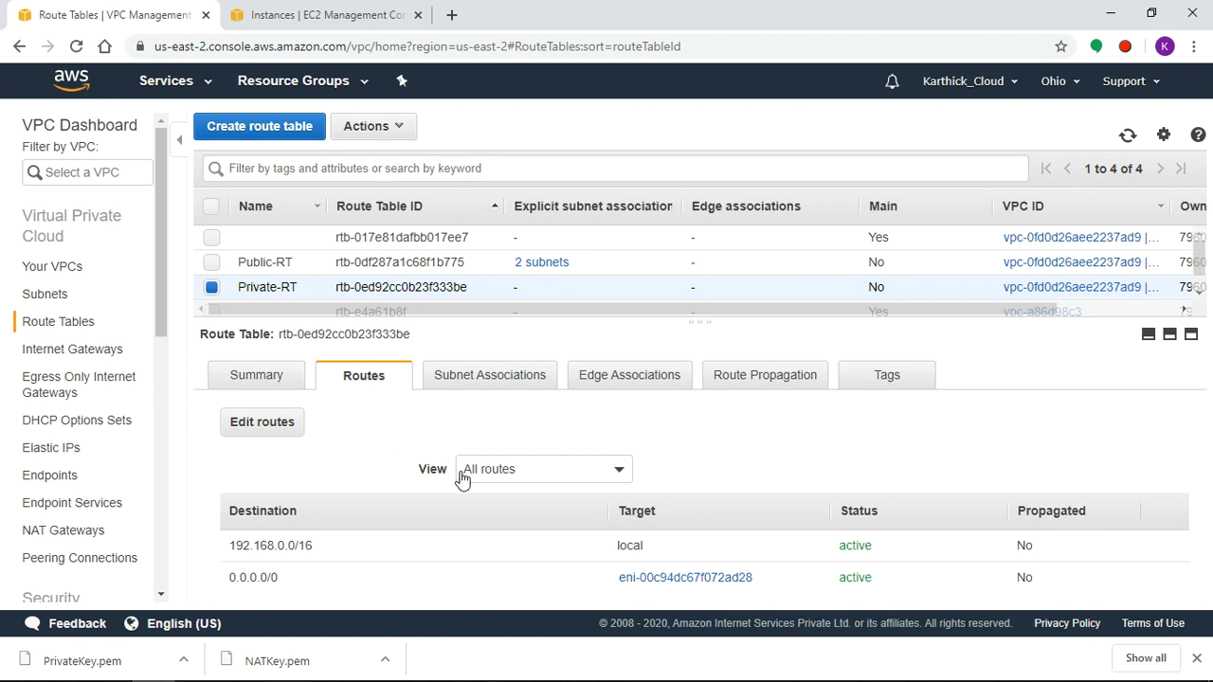
# Associate the Private1 (192.168.3.0/24) and Private2 (192.168.4.0/24) subnets with Private-RT, save, and review its routes and subnet associations
pyautogui.click(490, 375)
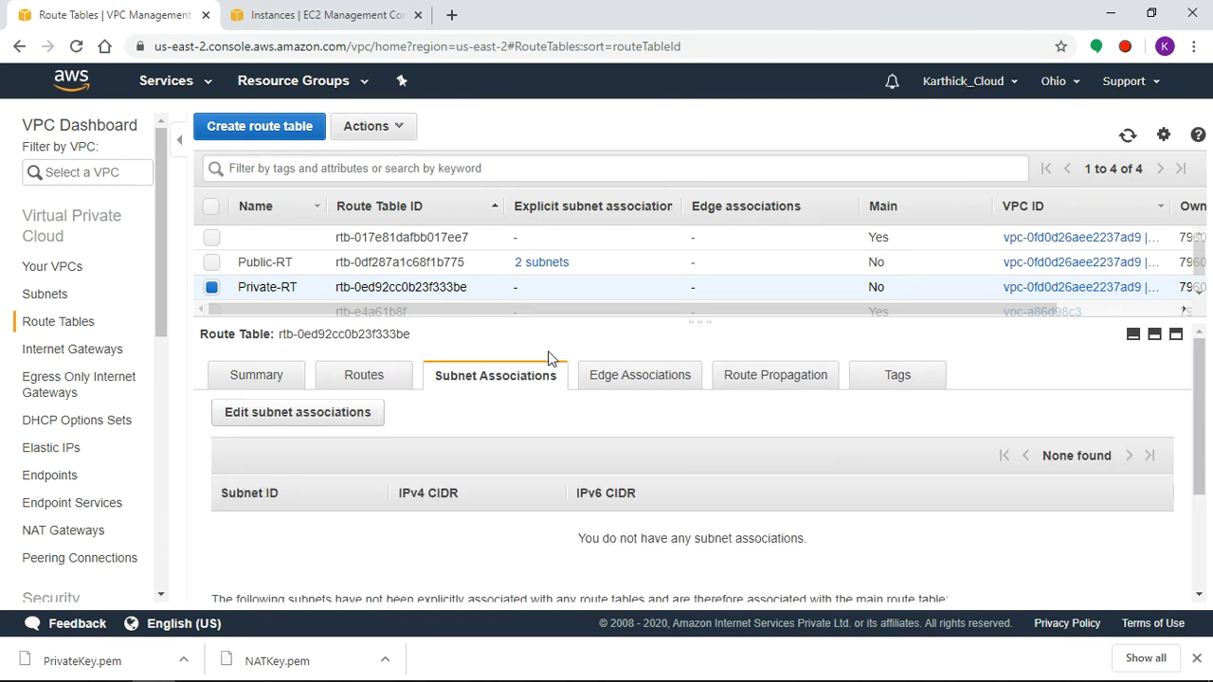
pyautogui.click(296, 414)
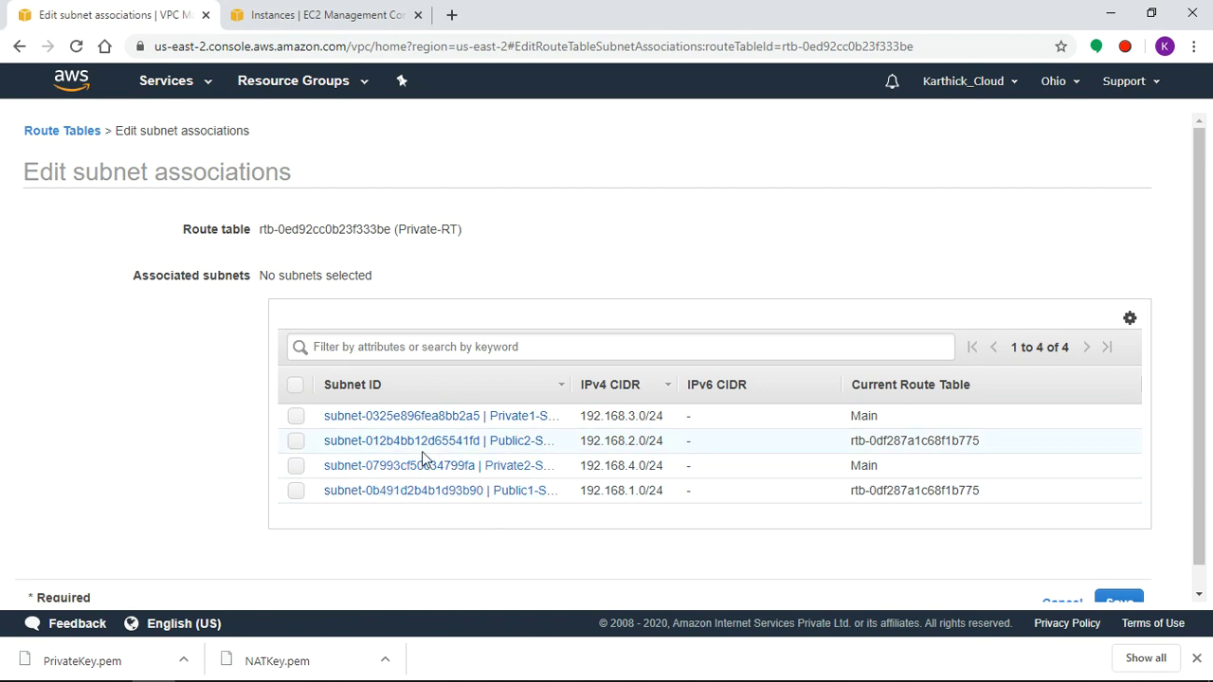
pyautogui.click(297, 417)
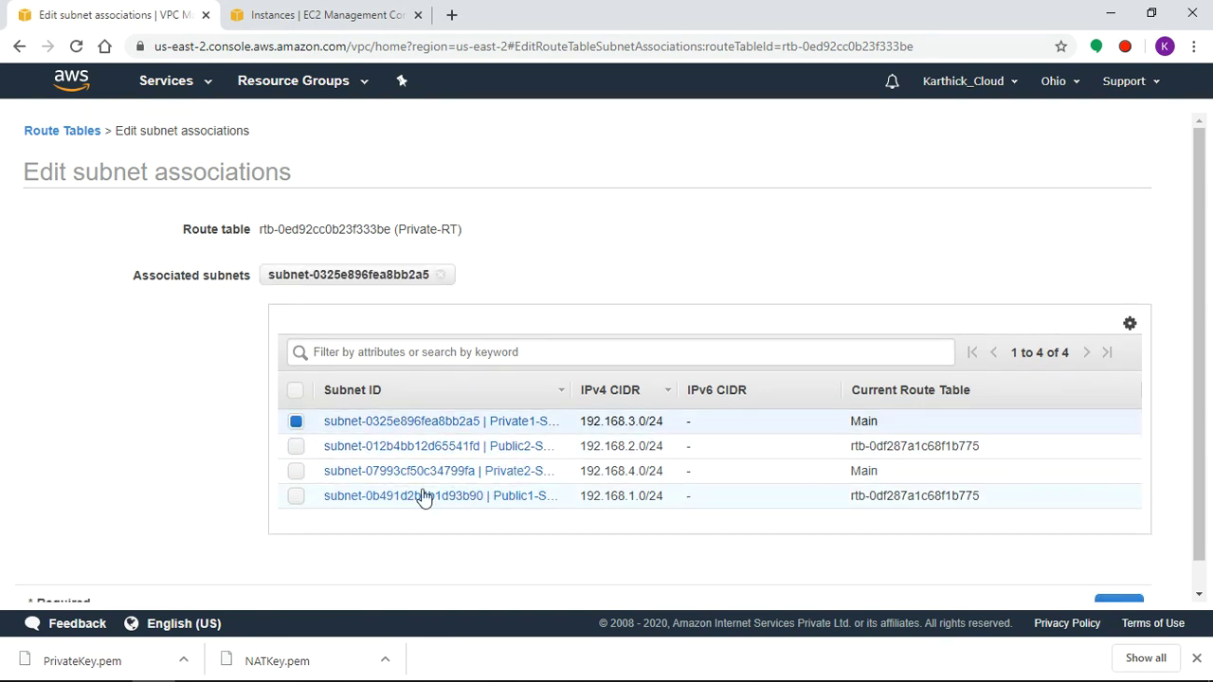
pyautogui.click(297, 472)
pyautogui.scroll(-1, 1080, 550)
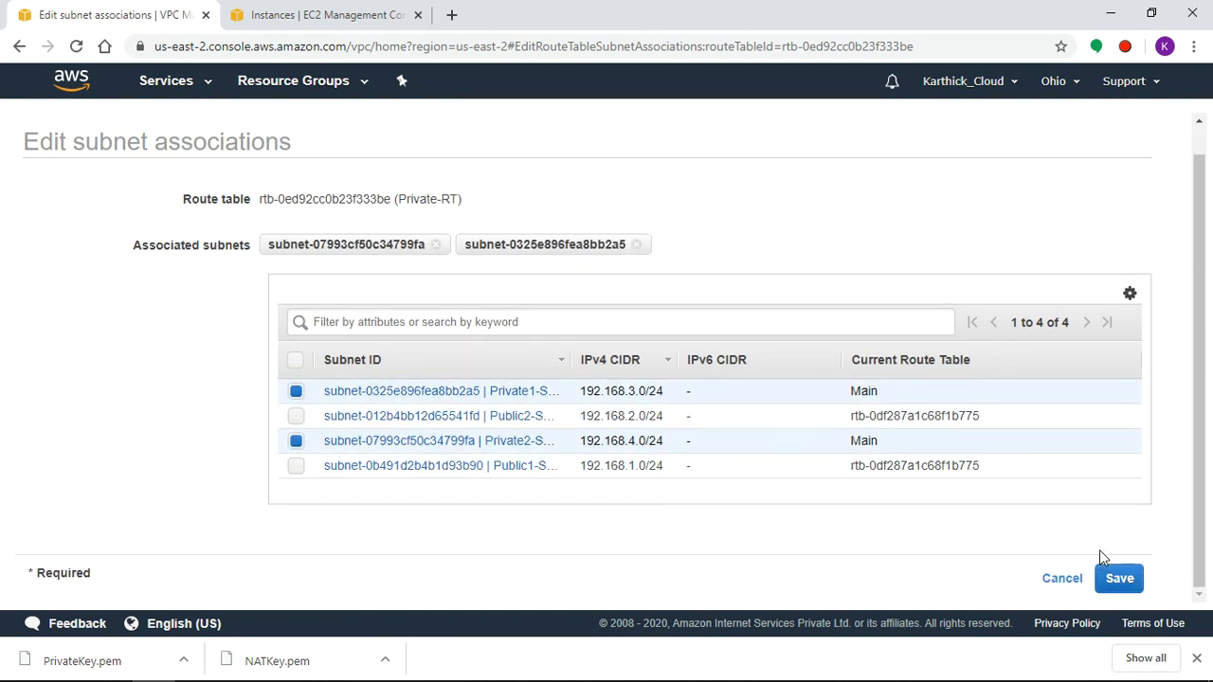
pyautogui.click(1116, 578)
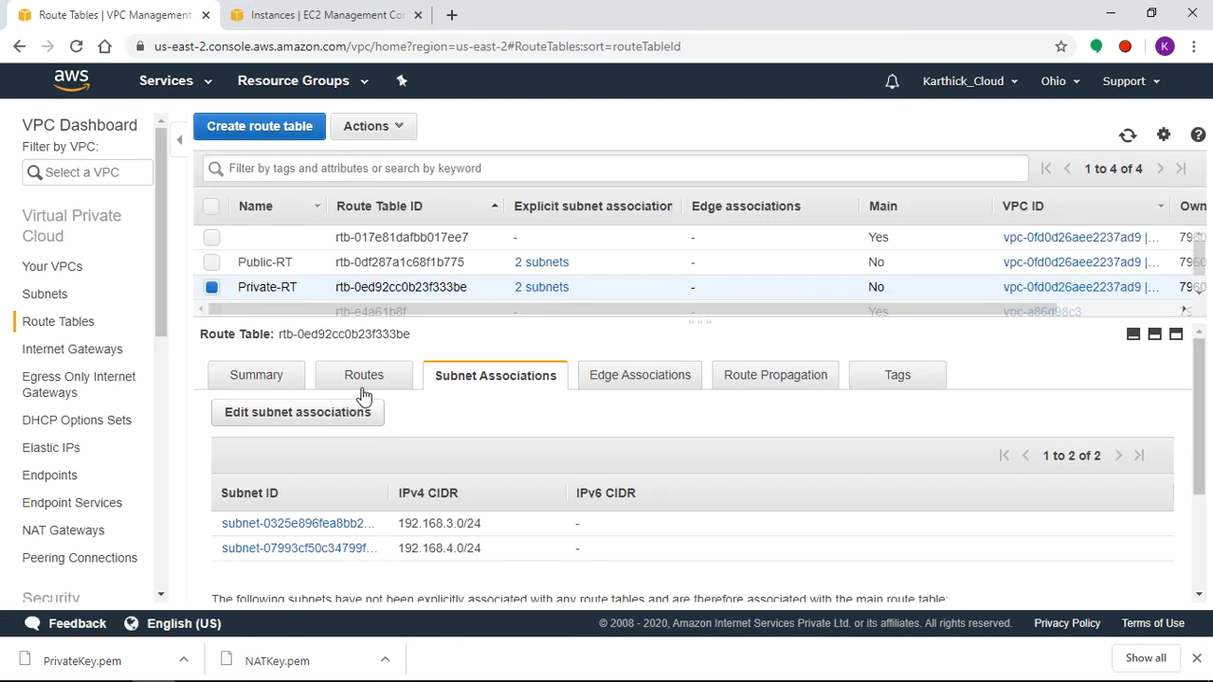
pyautogui.click(372, 380)
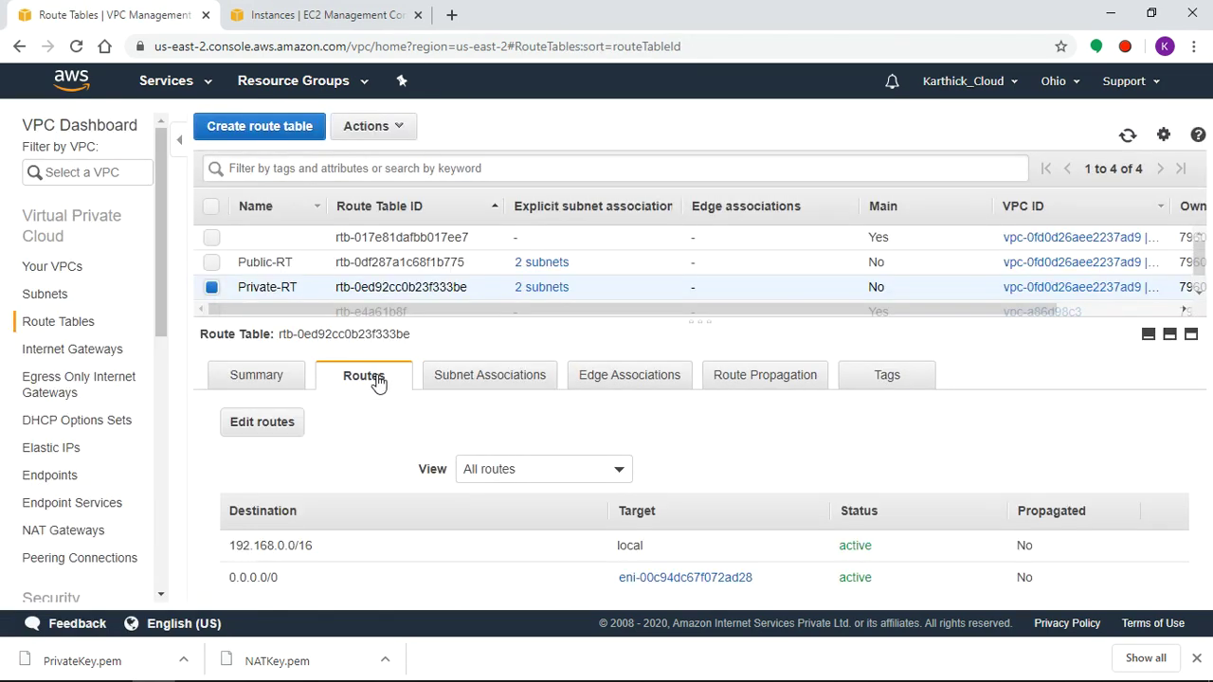
pyautogui.click(528, 390)
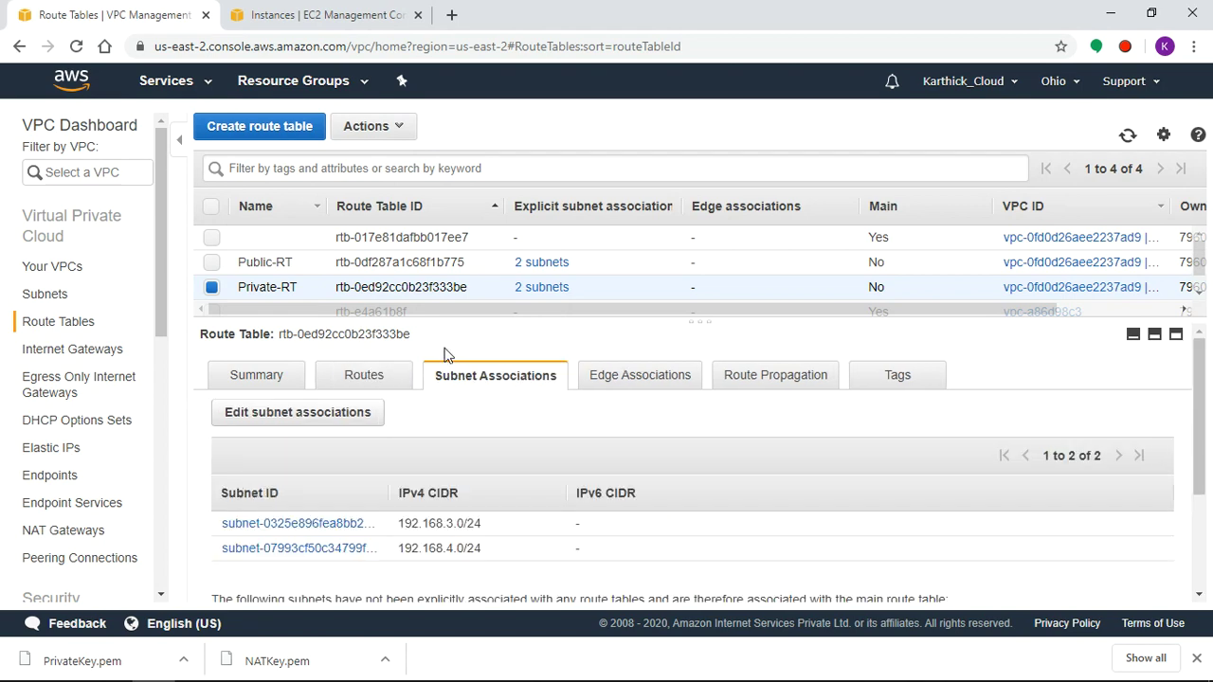
# Copy the public IP of NAT-Ins and set up a new SSH session in MobaXterm with remote host 3.135.240.188 and username ec2-user
pyautogui.click(350, 15)
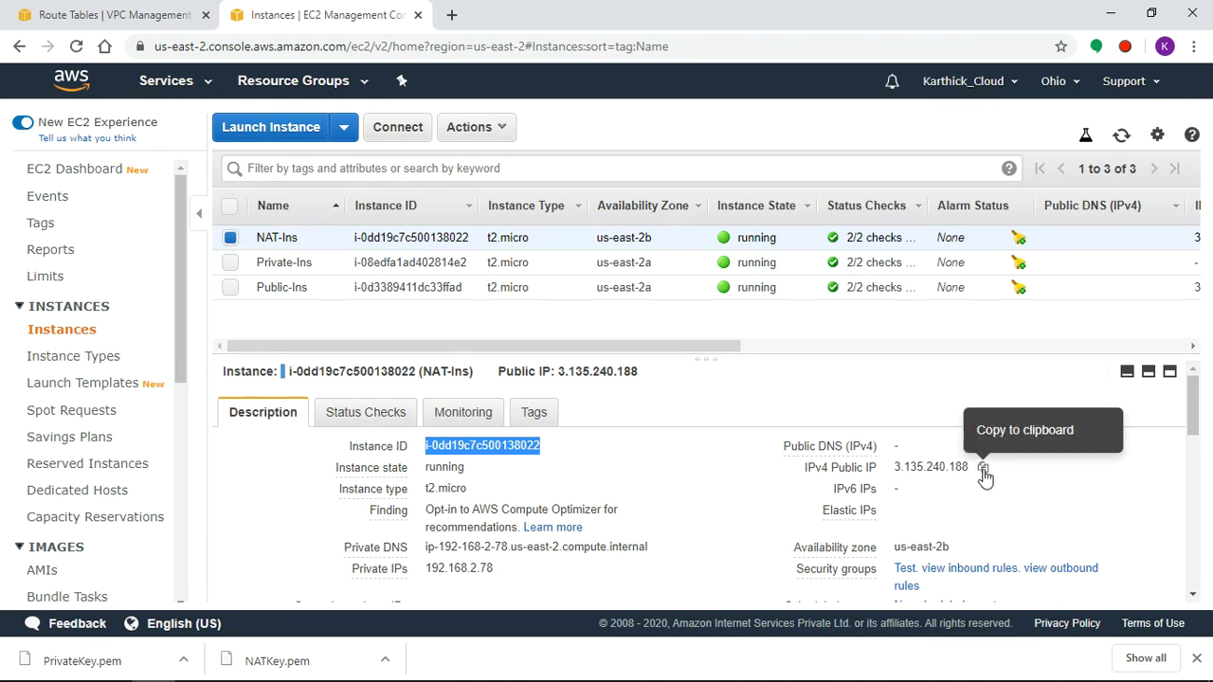
pyautogui.click(982, 469)
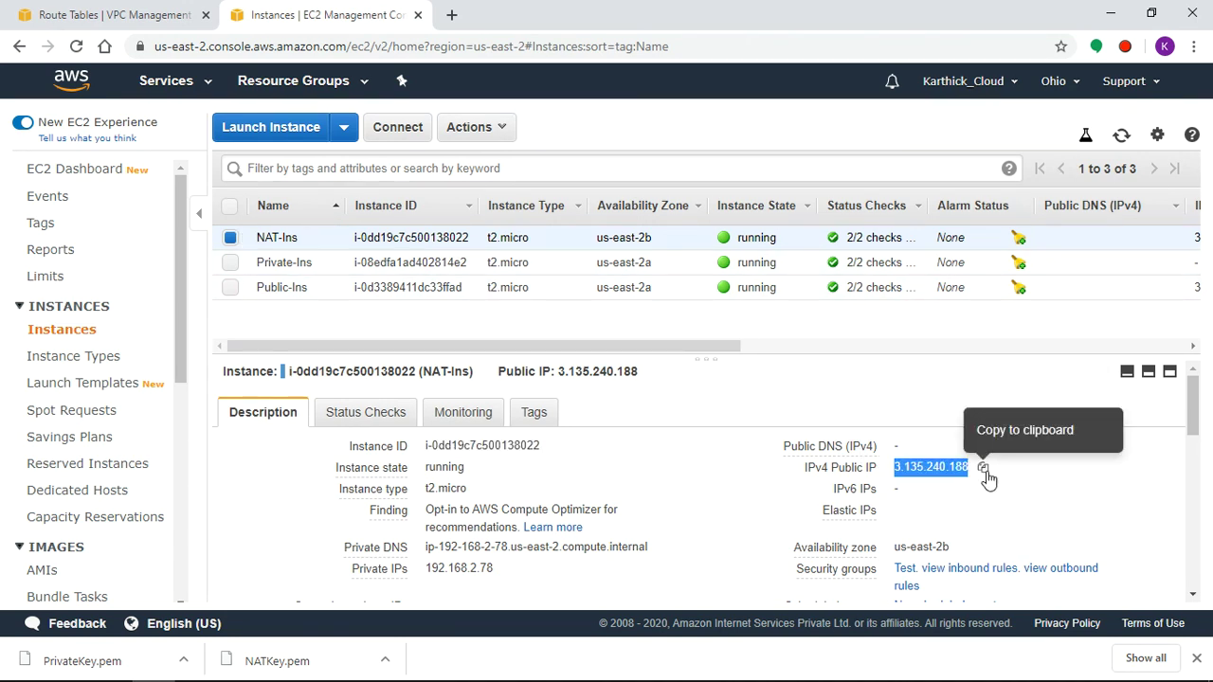
pyautogui.click(371, 663)
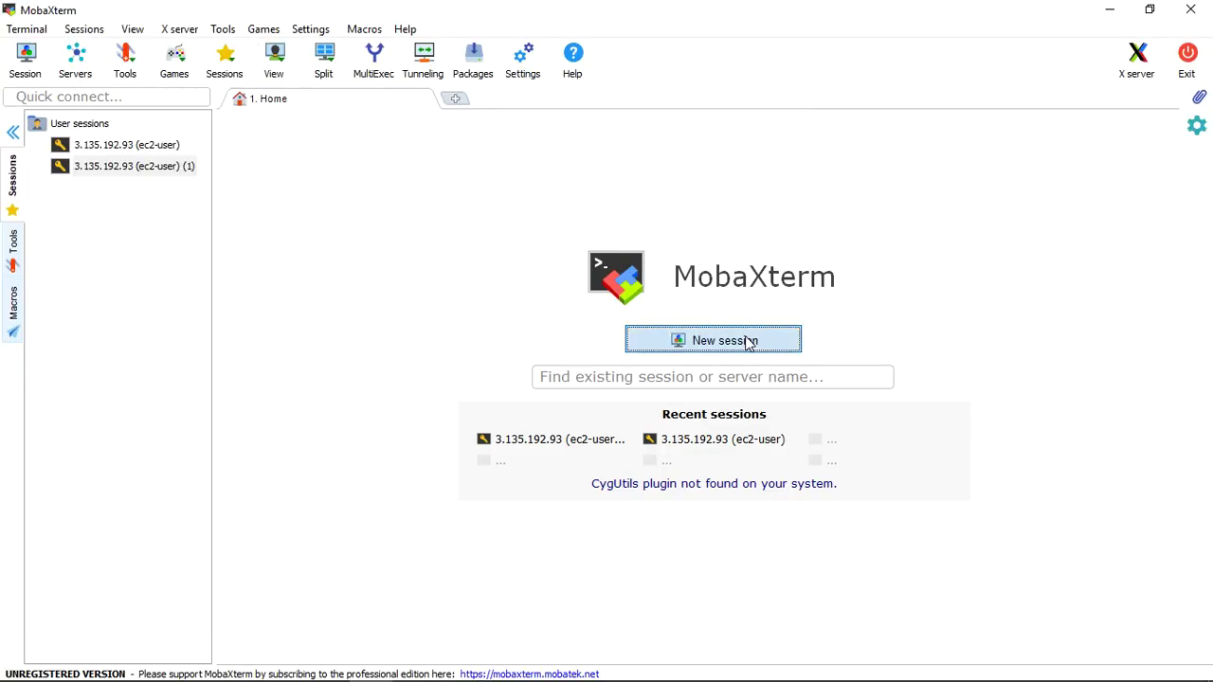
pyautogui.click(743, 341)
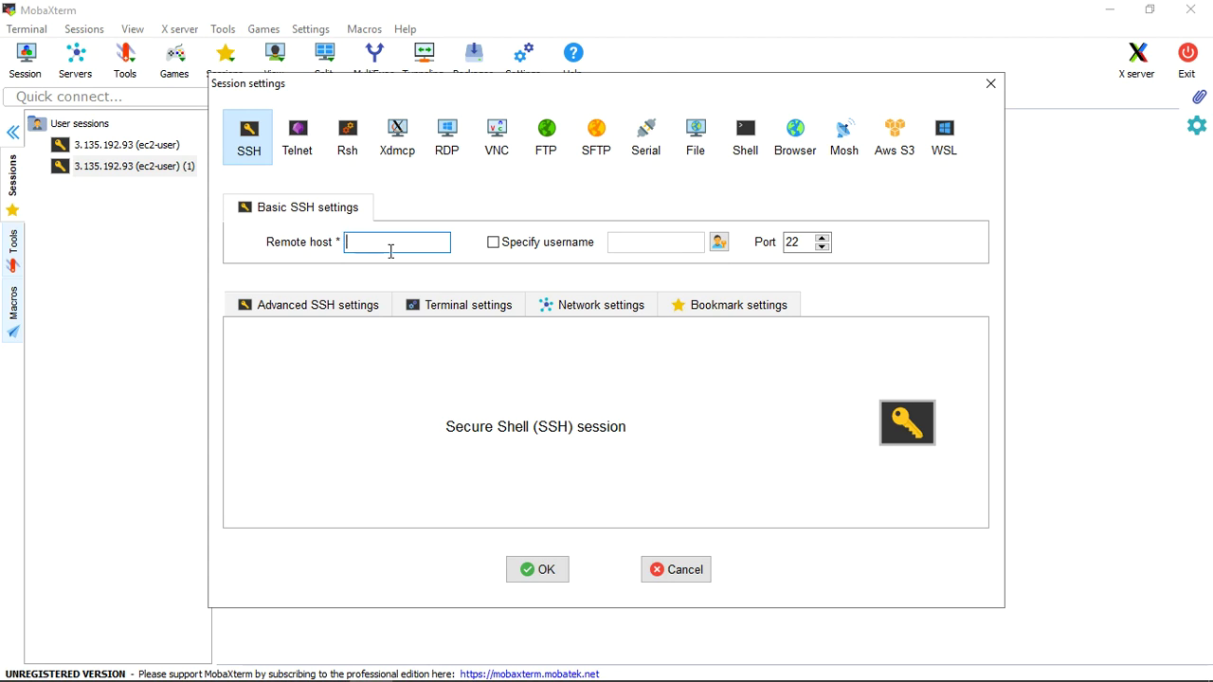
pyautogui.write('3.135.240.188')
pyautogui.click(493, 244)
pyautogui.write('ec2-user')
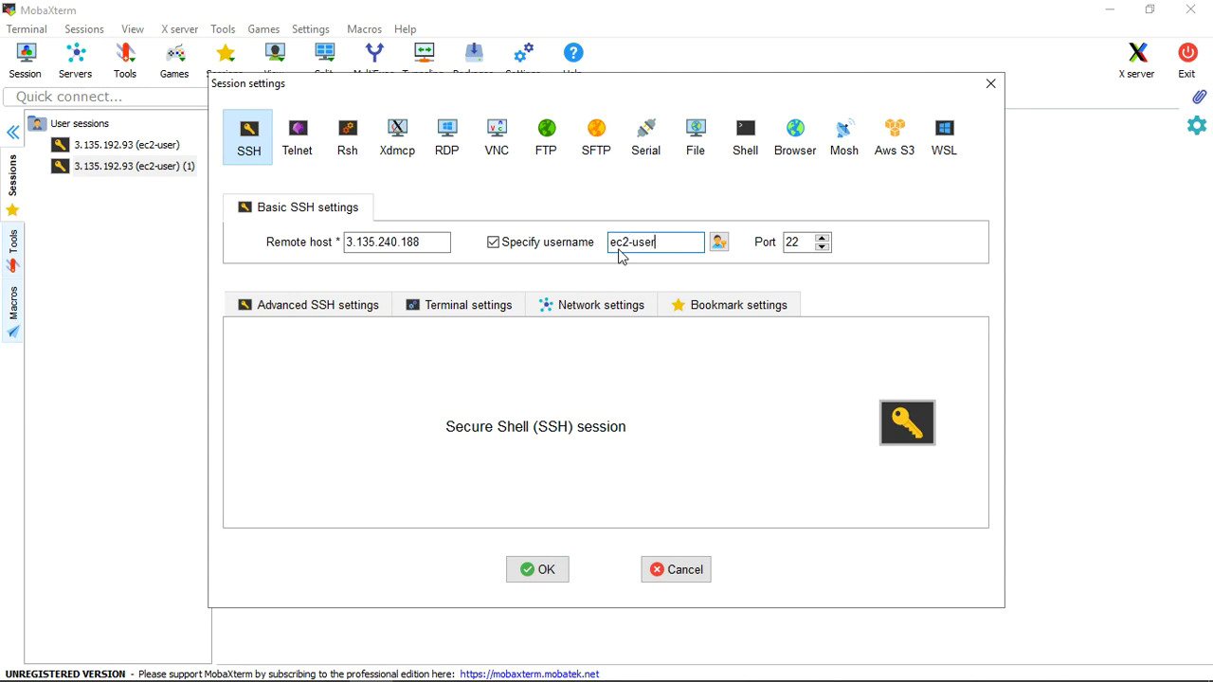
# Enable private key authentication in the advanced SSH settings, choose the NAT instance's key file, and connect
pyautogui.click(339, 312)
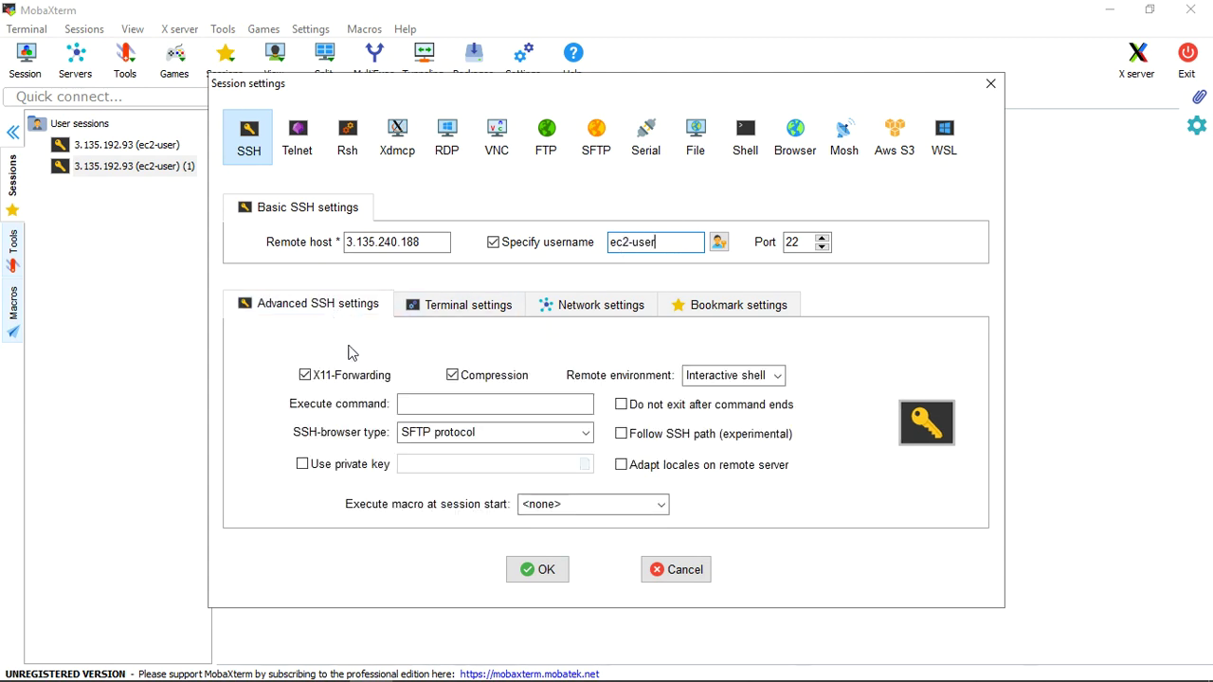
pyautogui.click(304, 464)
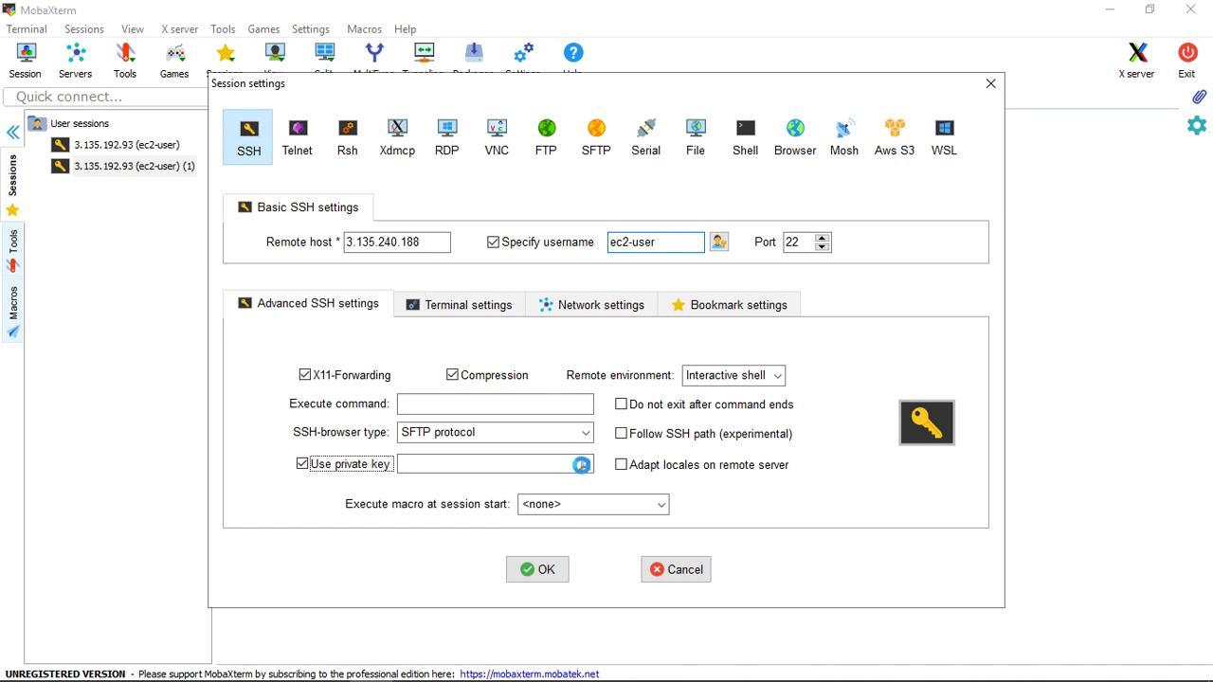
pyautogui.click(584, 463)
pyautogui.doubleClick(589, 248)
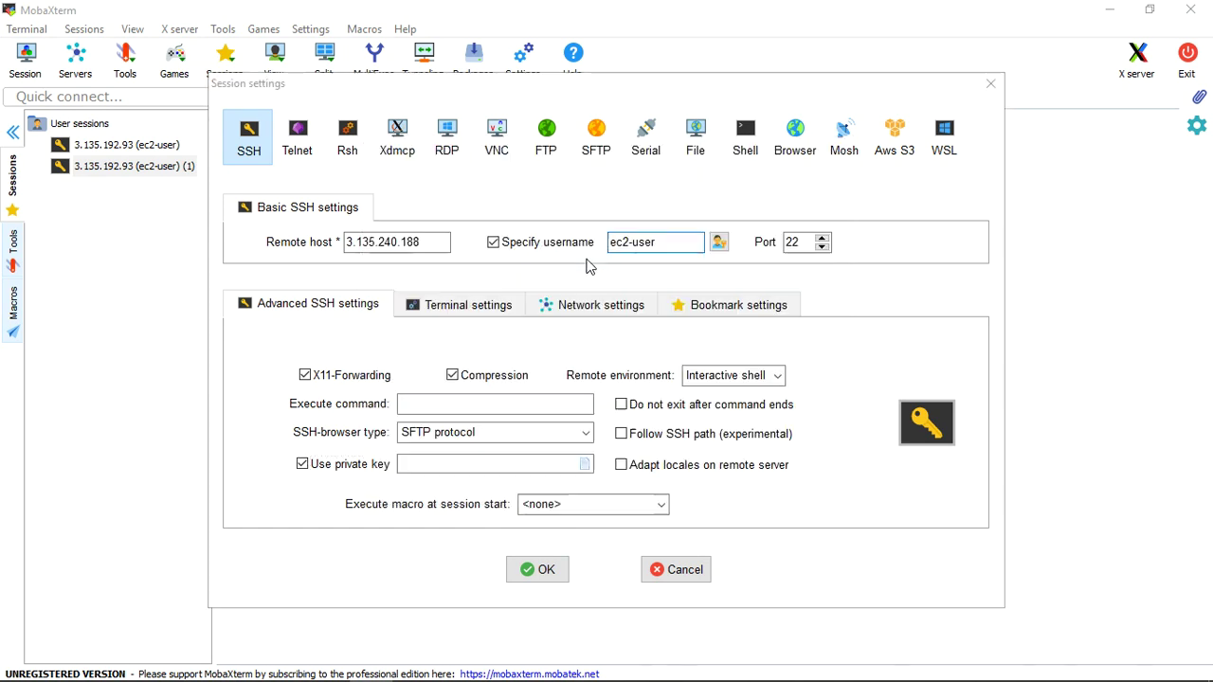
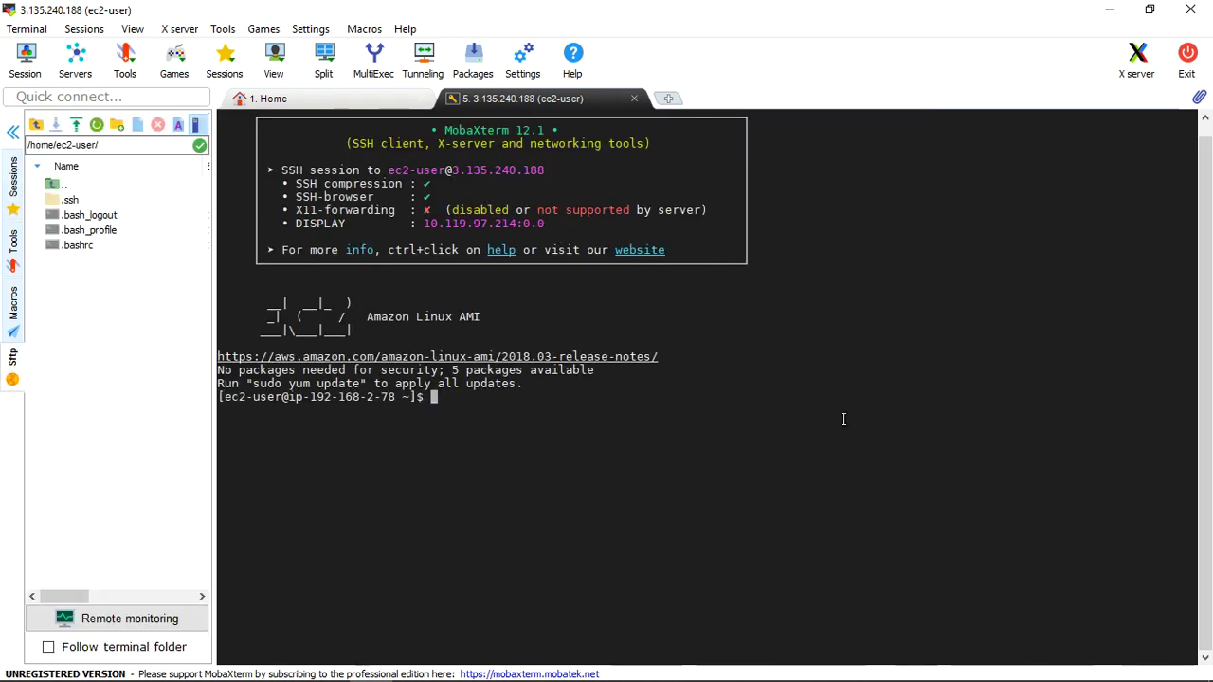
# Test internet connectivity from the NAT instance by pinging 8.8.8.8, and stop the ping after several replies
pyautogui.write('ping ')
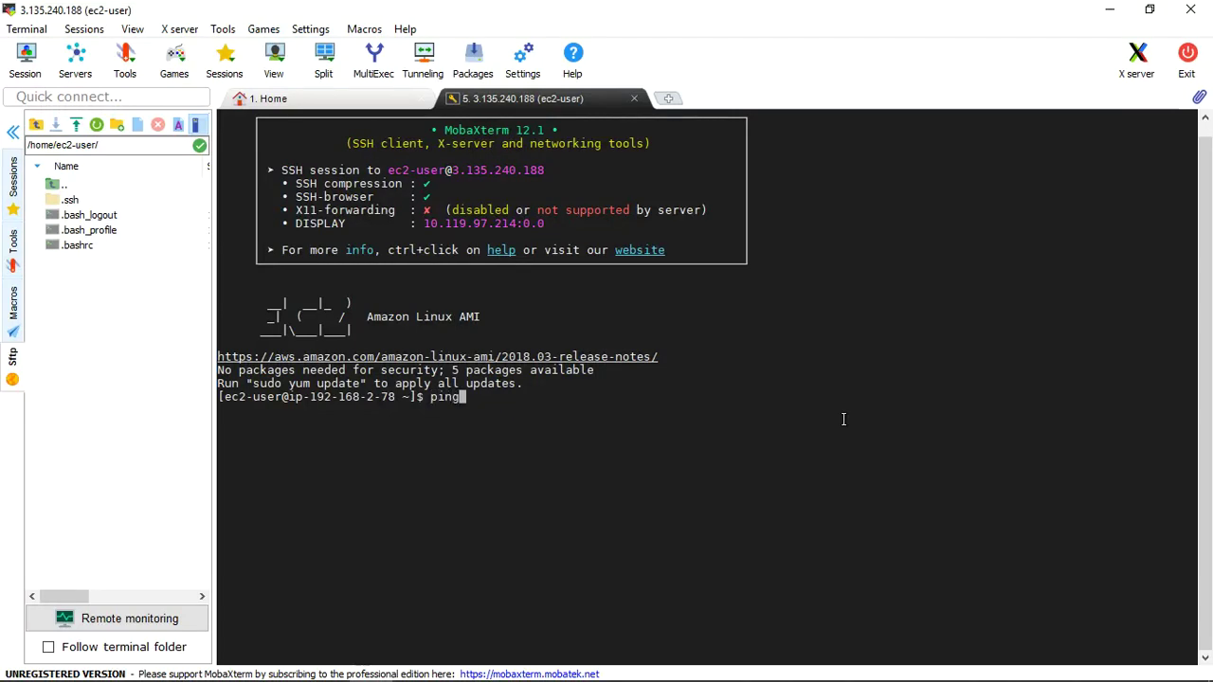
pyautogui.write('8.8.8.8')
pyautogui.press('Return')
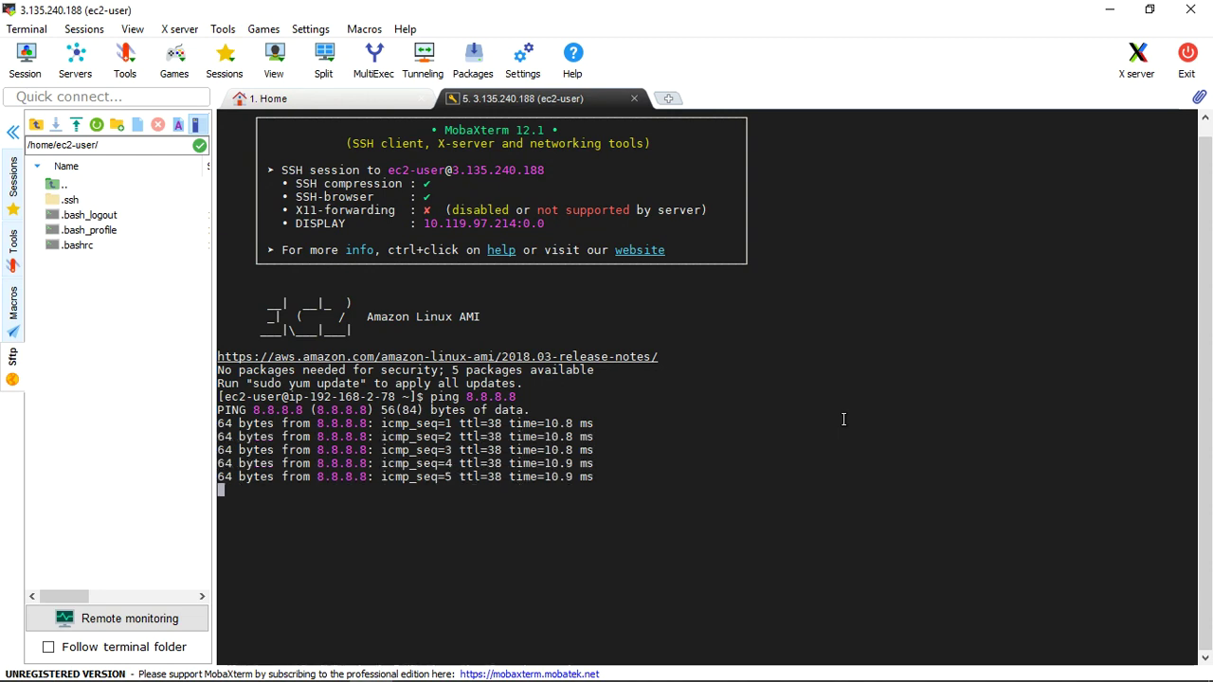
pyautogui.hotkey('ctrl', 'c')
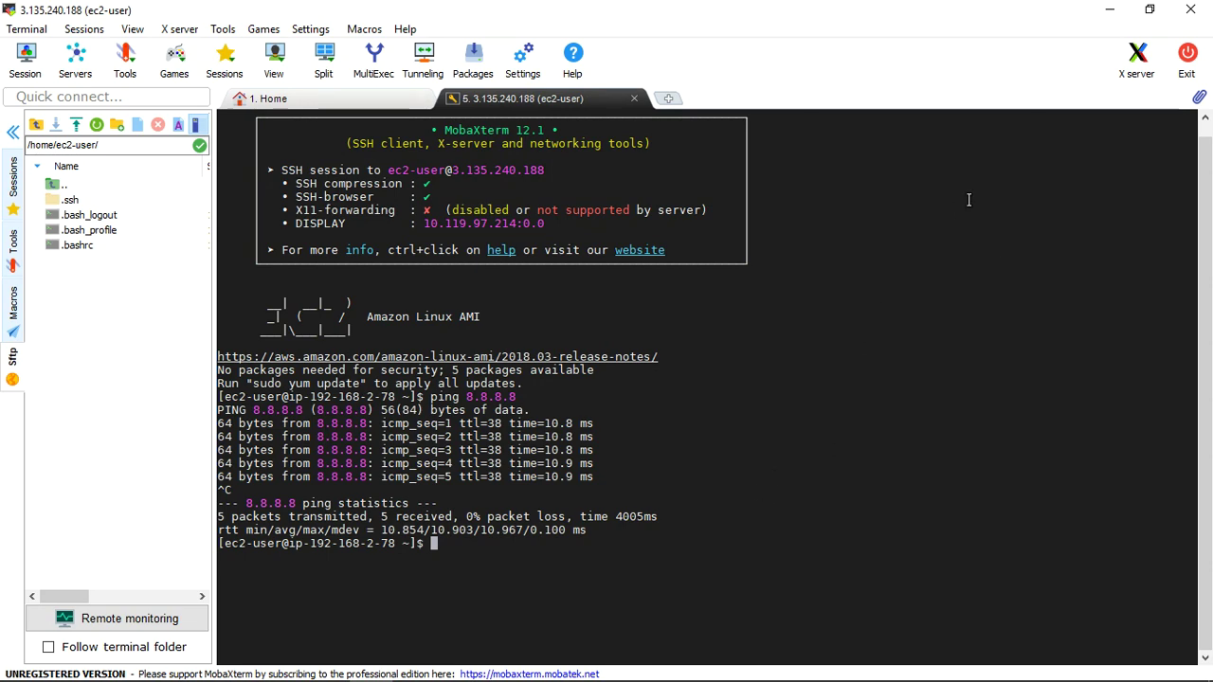
# Switch to the EC2 console, select only Private-Ins, and open its connection instructions to check its private IP
pyautogui.click(1109, 9)
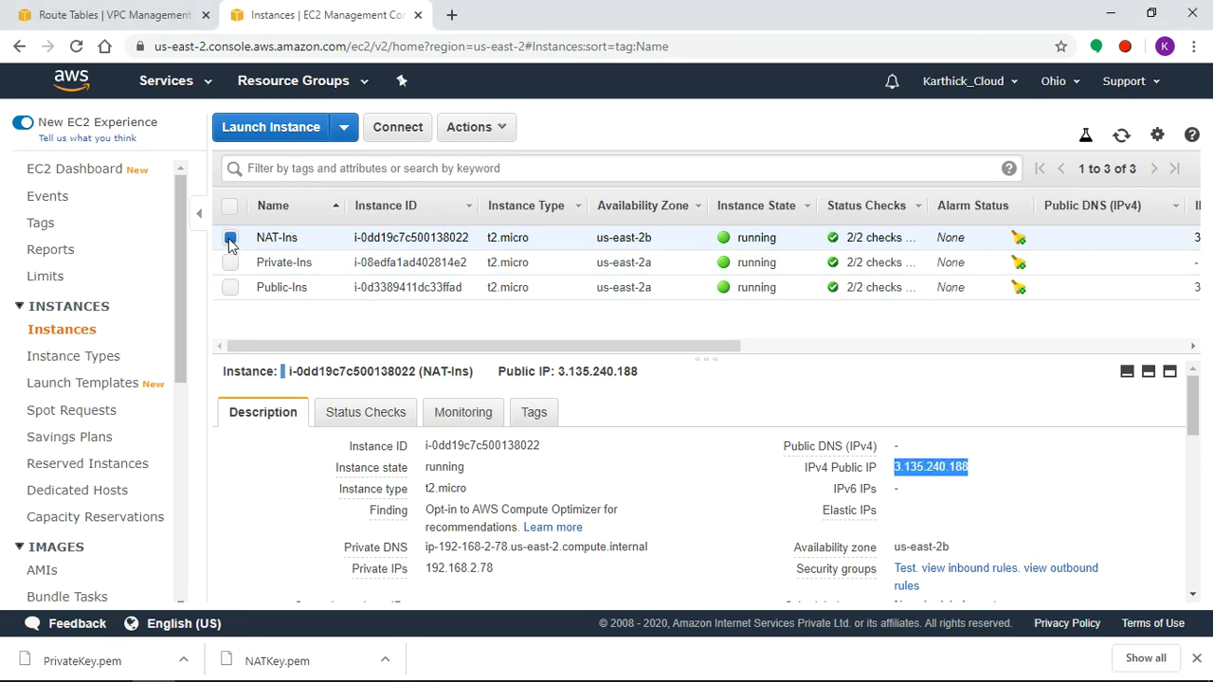
pyautogui.click(230, 238)
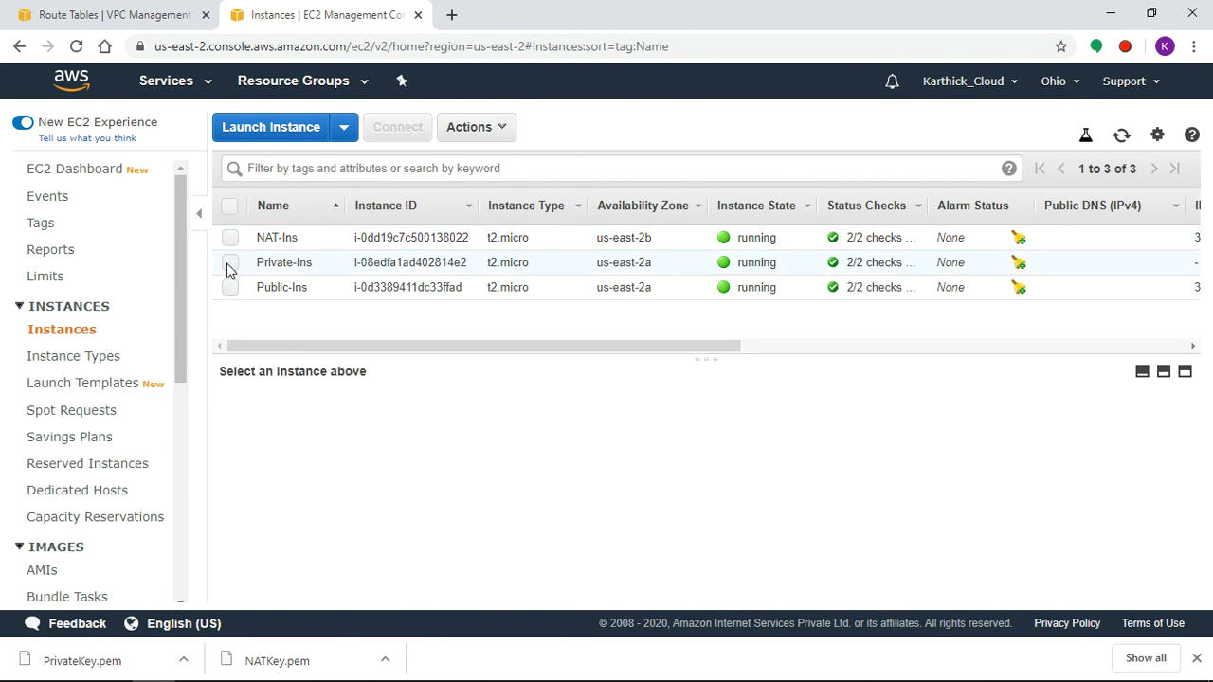
pyautogui.click(229, 262)
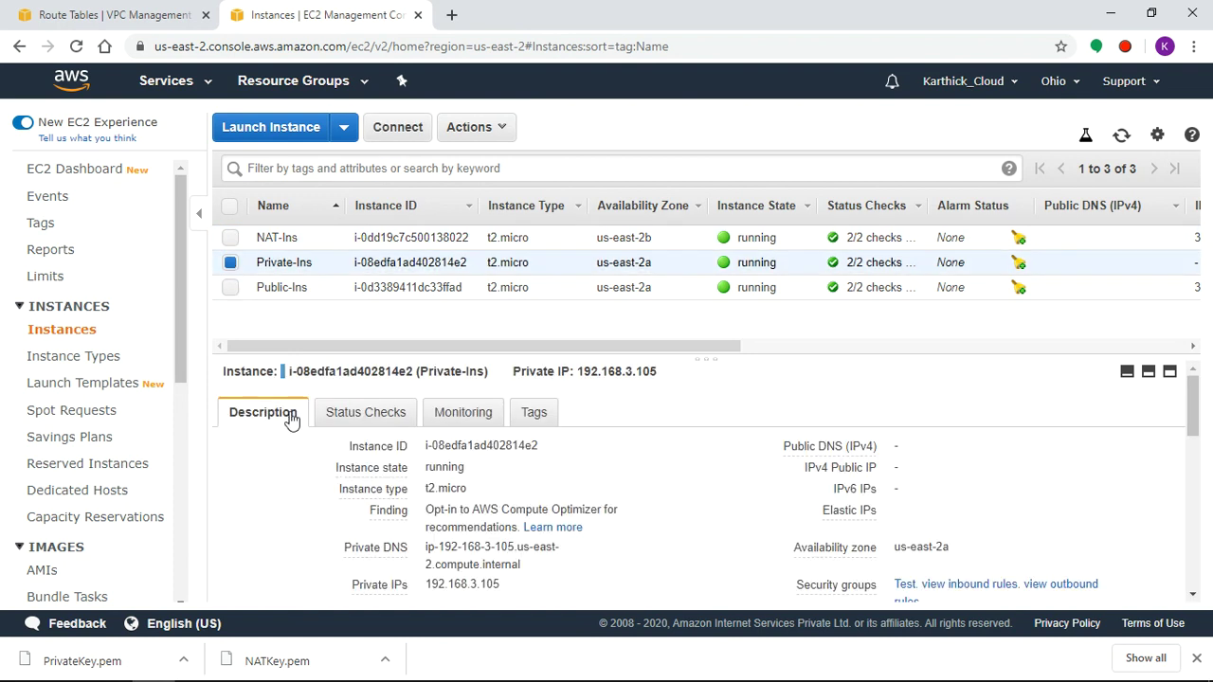
pyautogui.click(414, 133)
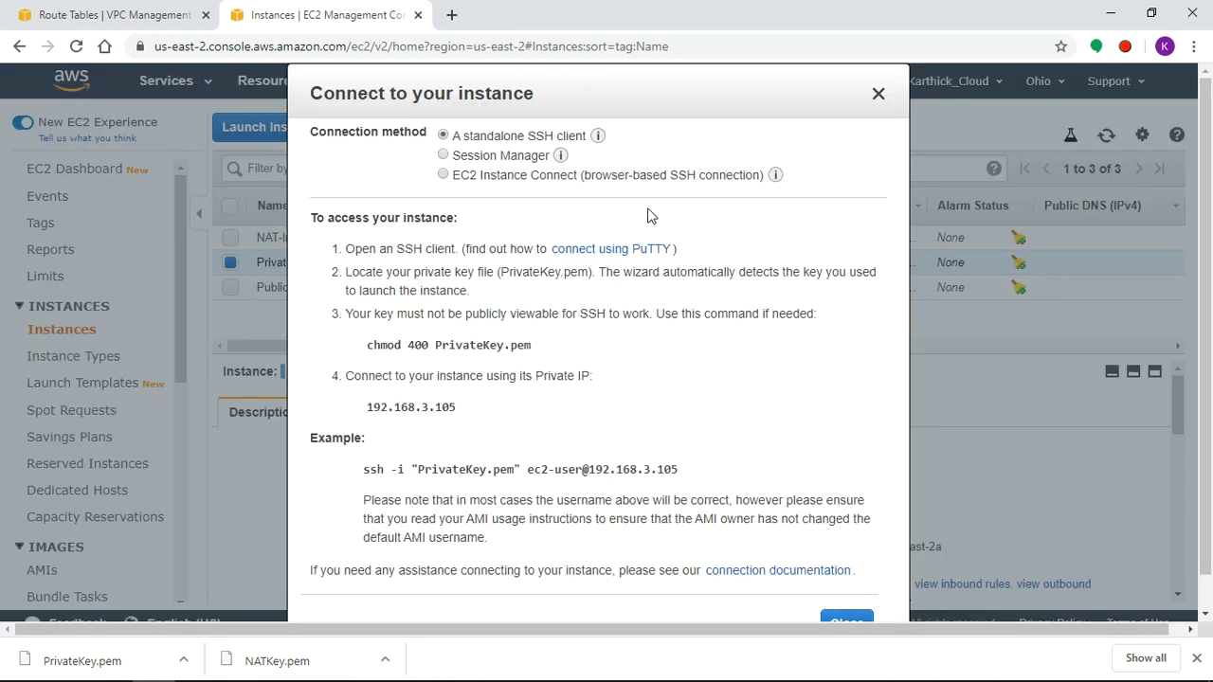
pyautogui.moveTo(610, 140)
pyautogui.moveTo(649, 88); pyautogui.dragTo(940, 75)
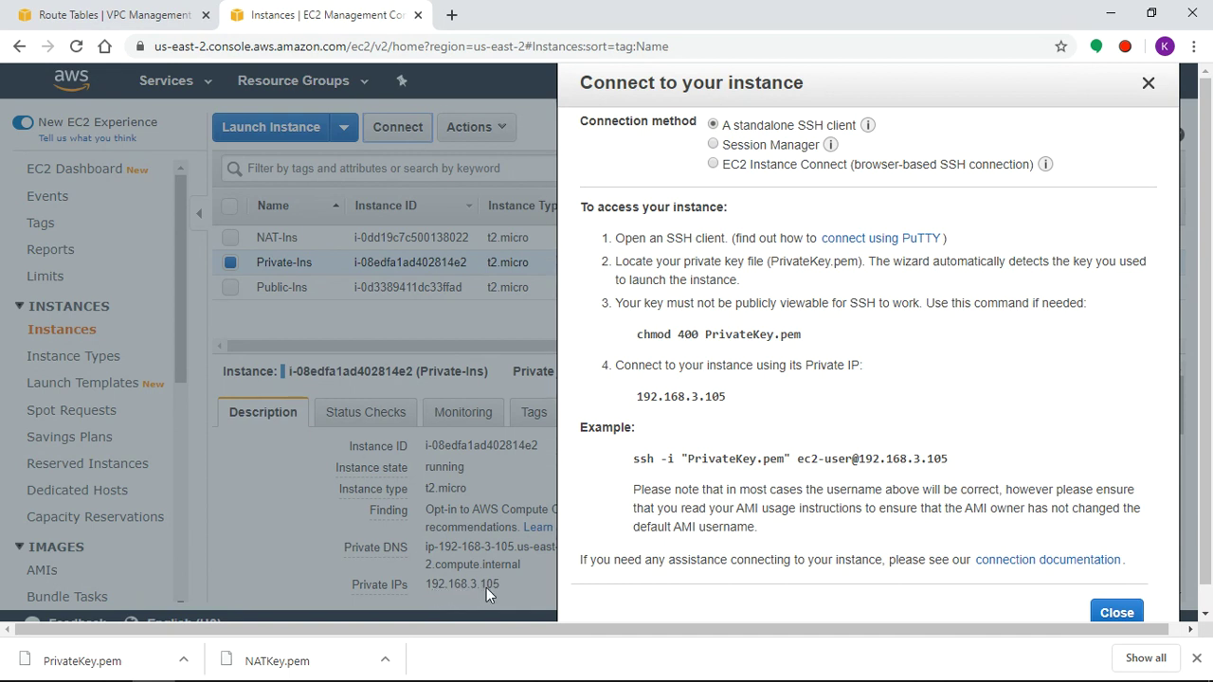
pyautogui.moveTo(728, 398); pyautogui.dragTo(632, 407)
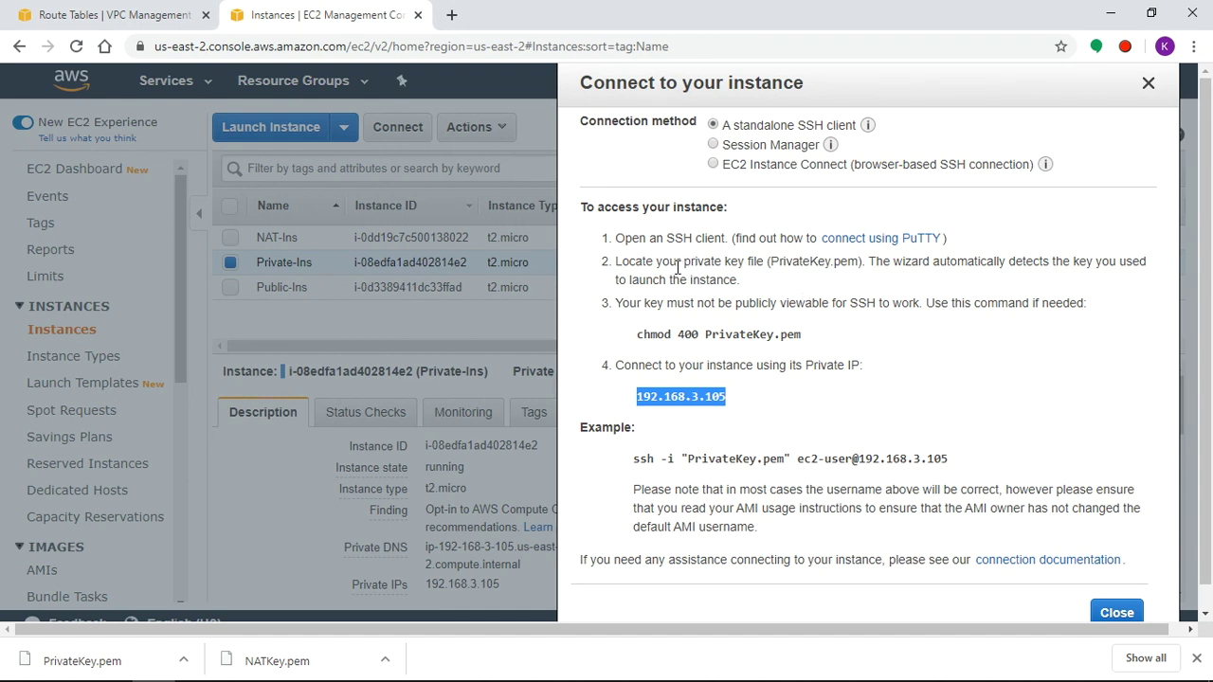
# Switch to MobaXterm, become root on the NAT instance with sudo su, and list the ec2-user directory
pyautogui.moveTo(372, 668)
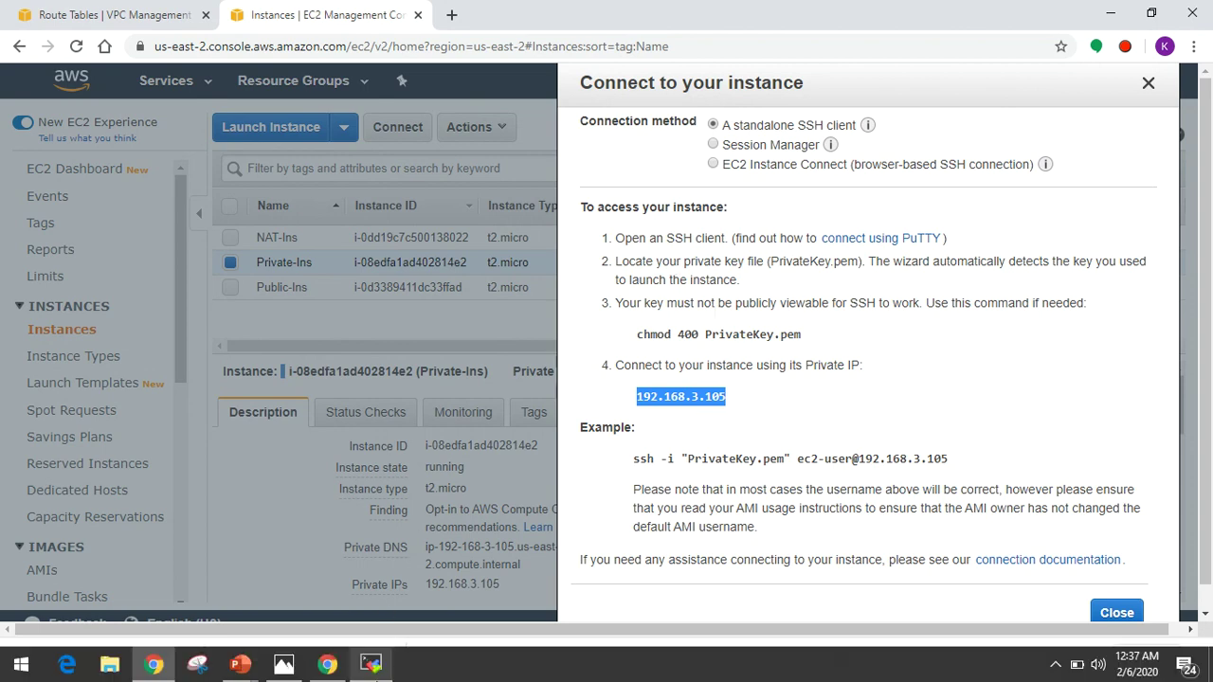
pyautogui.click(377, 671)
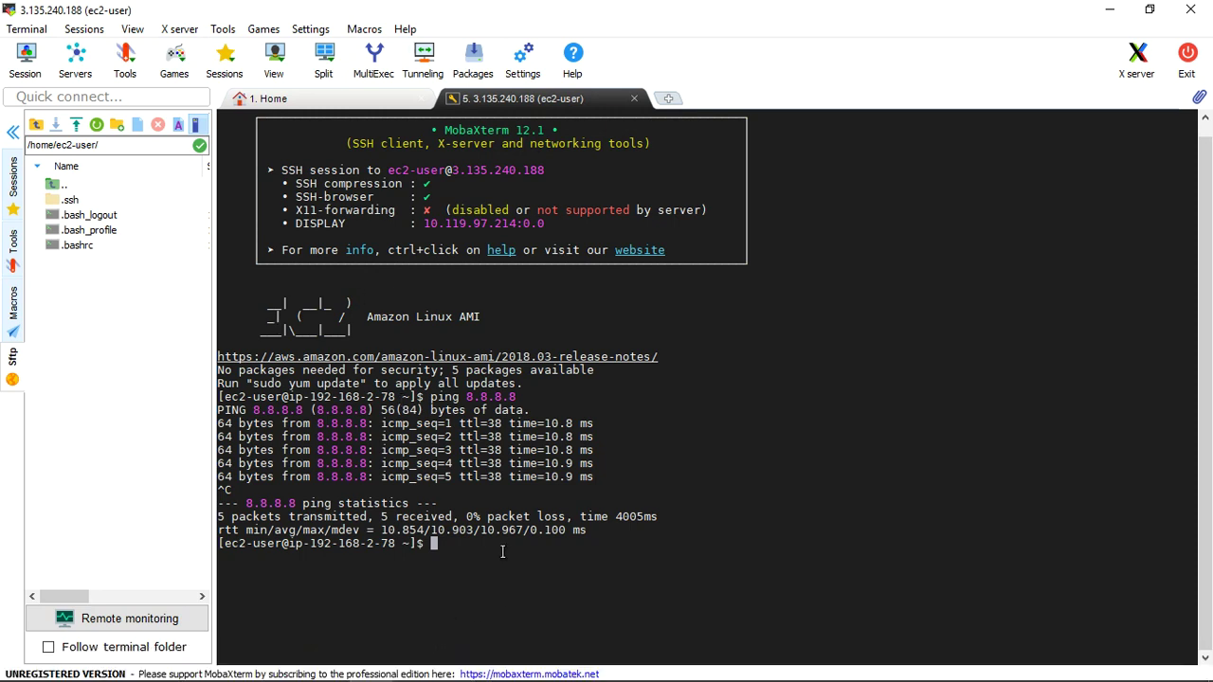
pyautogui.write('sudo su')
pyautogui.press('Return')
pyautogui.write('ls')
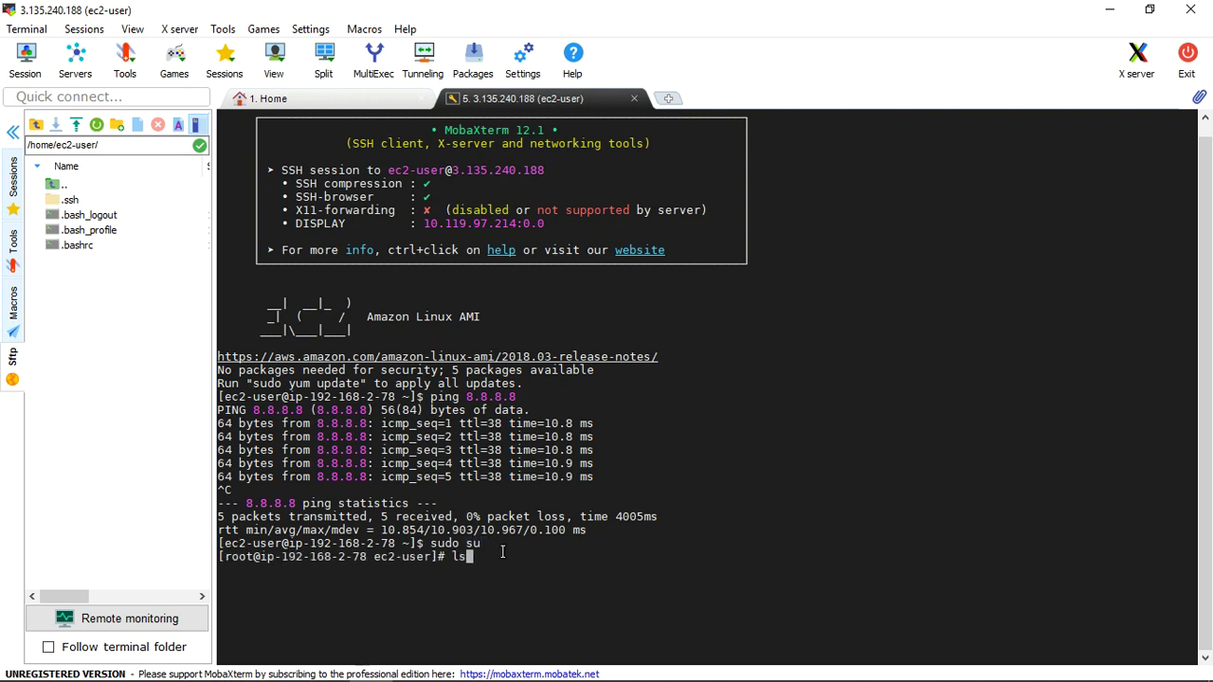
pyautogui.press('Return')
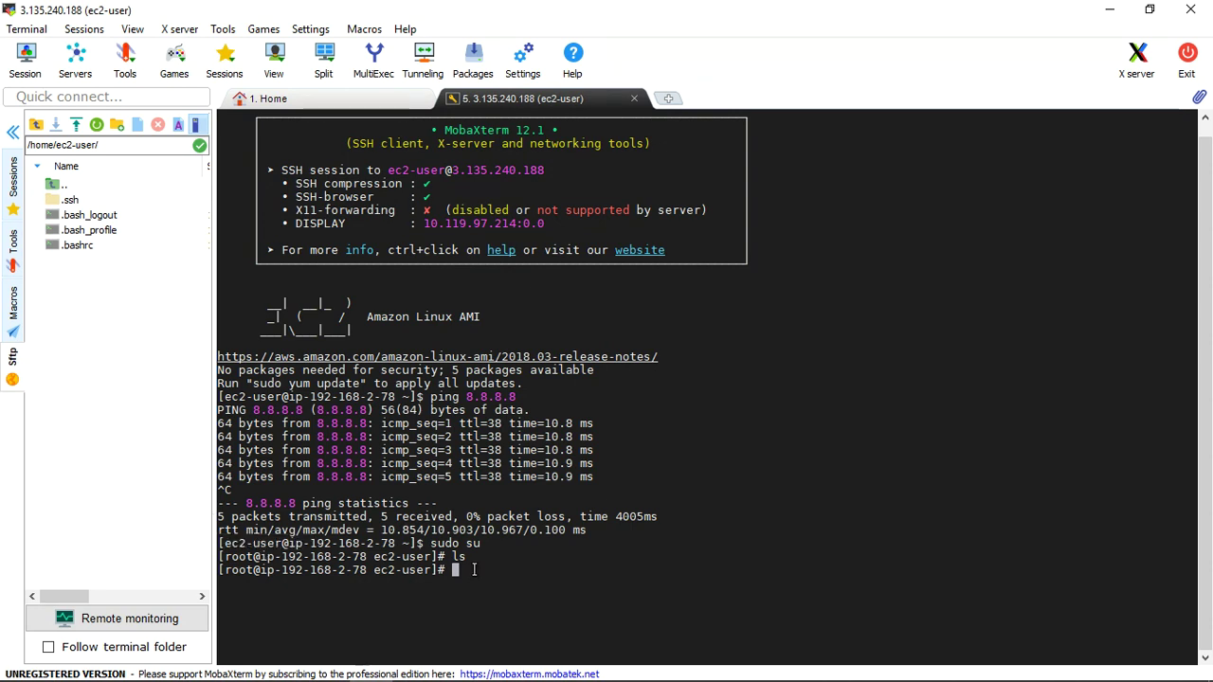
# Upload PrivateKey.pem from Downloads to /home/ec2-user/ and list the directory contents with ls
pyautogui.click(76, 127)
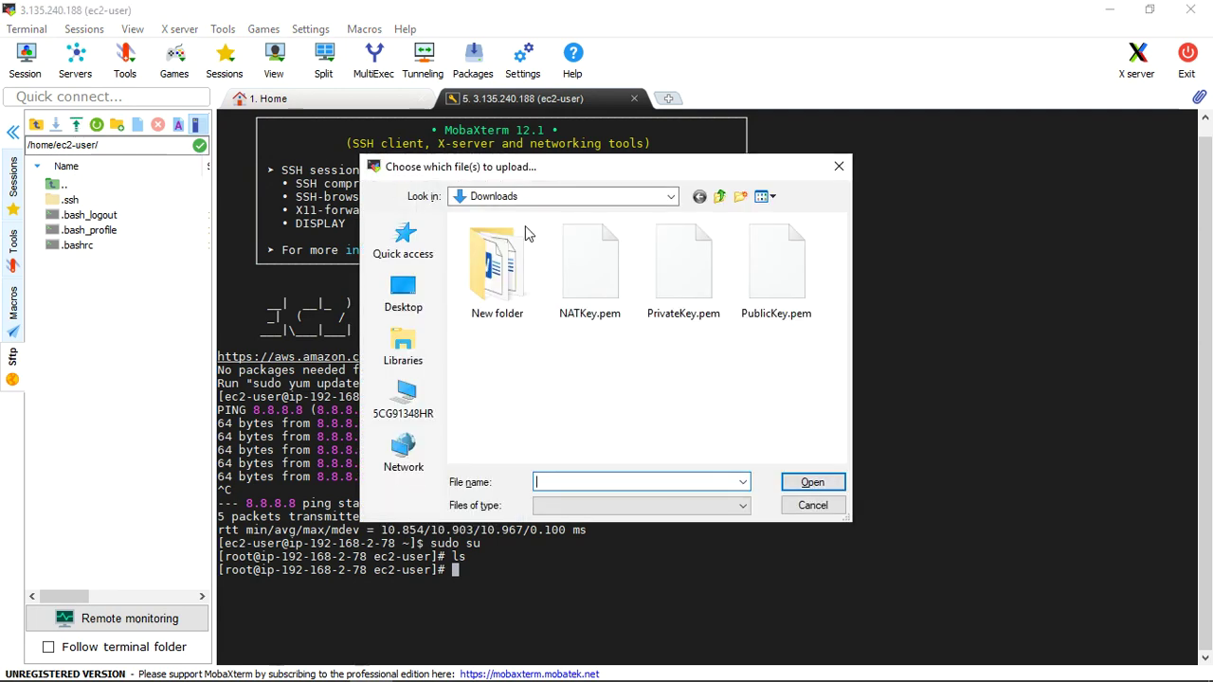
pyautogui.doubleClick(695, 232)
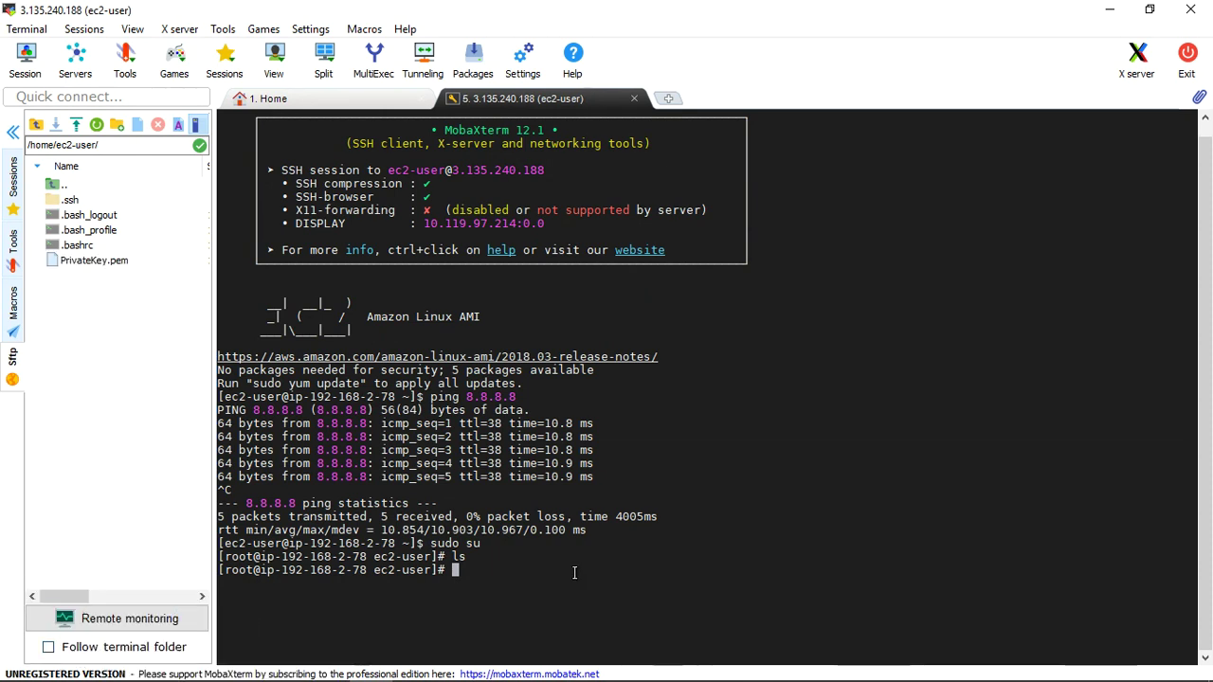
pyautogui.write('ls')
pyautogui.press('Return')
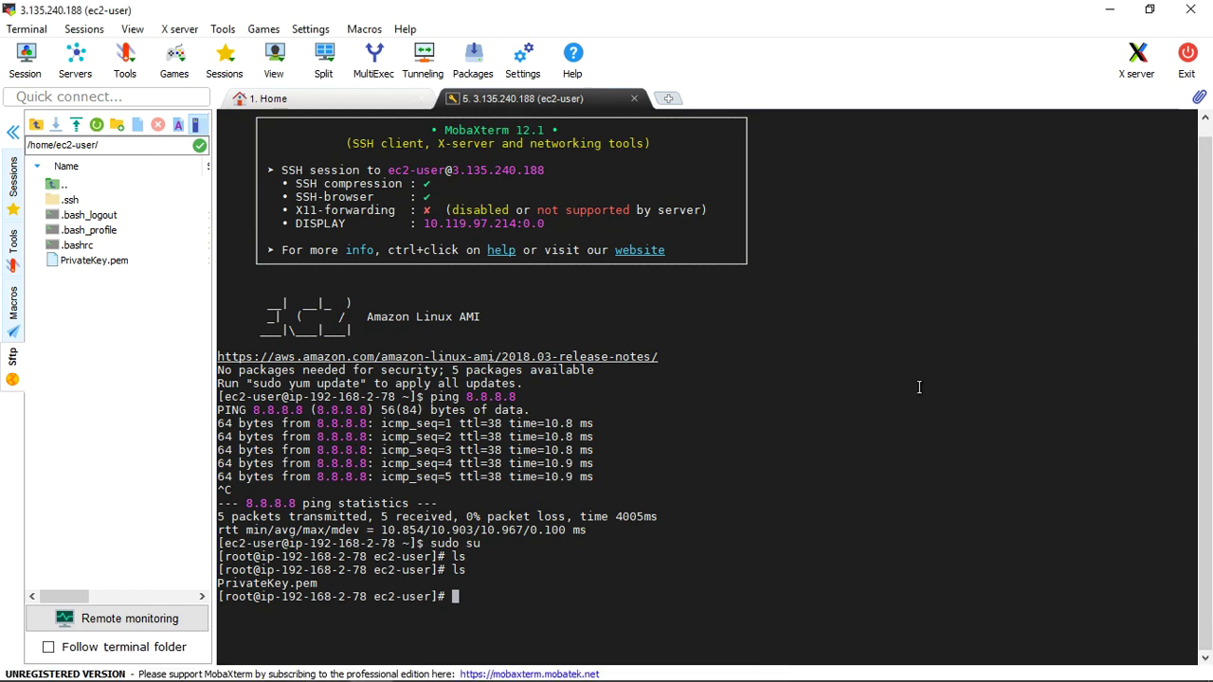
# Switch to the EC2 console and copy the command chmod 400 PrivateKey.pem from the connection instructions
pyautogui.click(1109, 9)
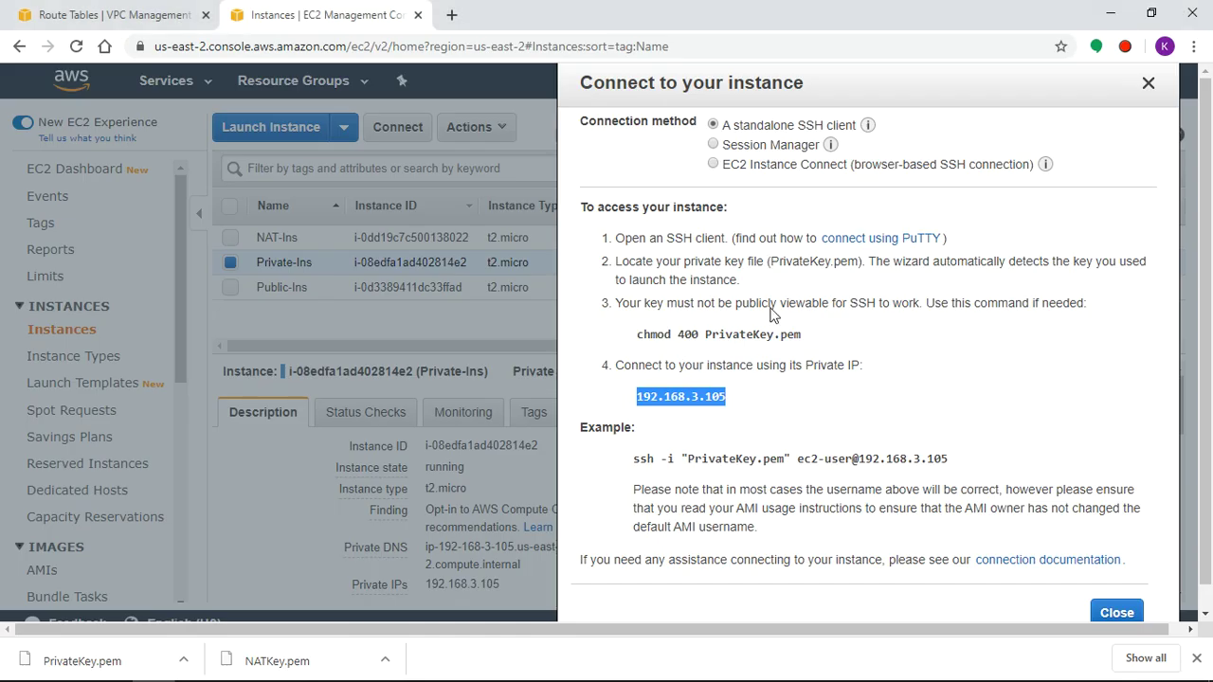
pyautogui.click(693, 334)
pyautogui.moveTo(806, 333); pyautogui.dragTo(635, 333)
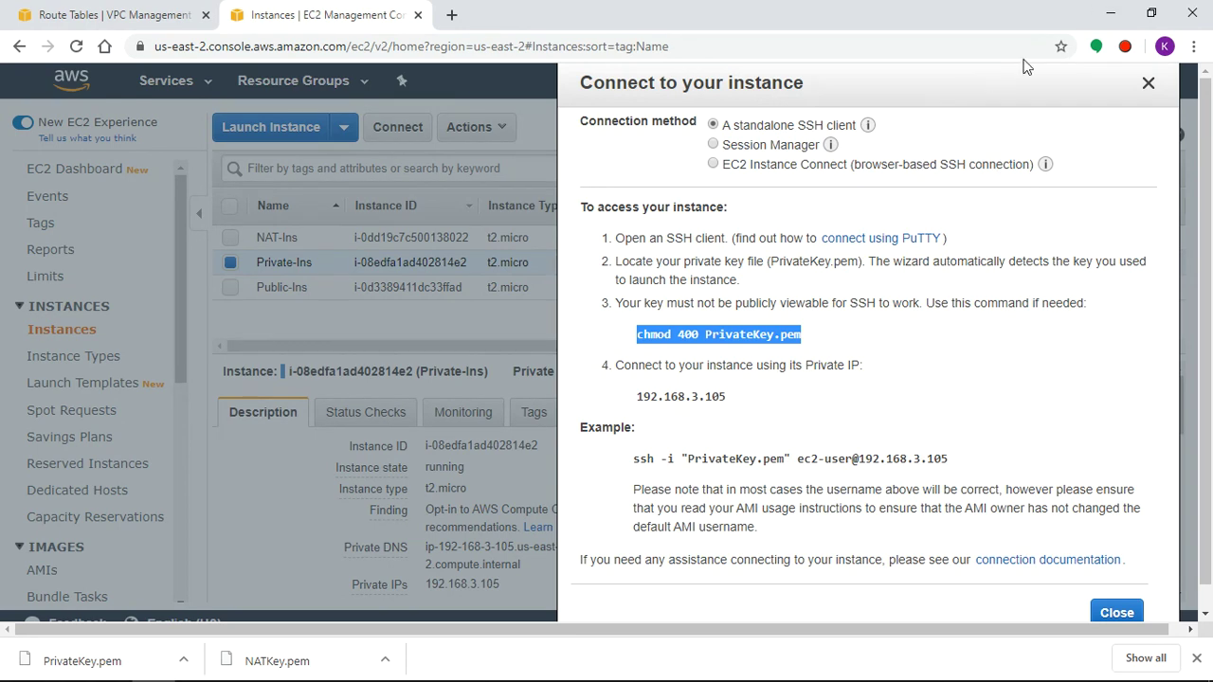
# Switch to MobaXterm, assign Paste as the terminal's mouse action, and run the copied chmod 400 PrivateKey.pem command
pyautogui.click(372, 663)
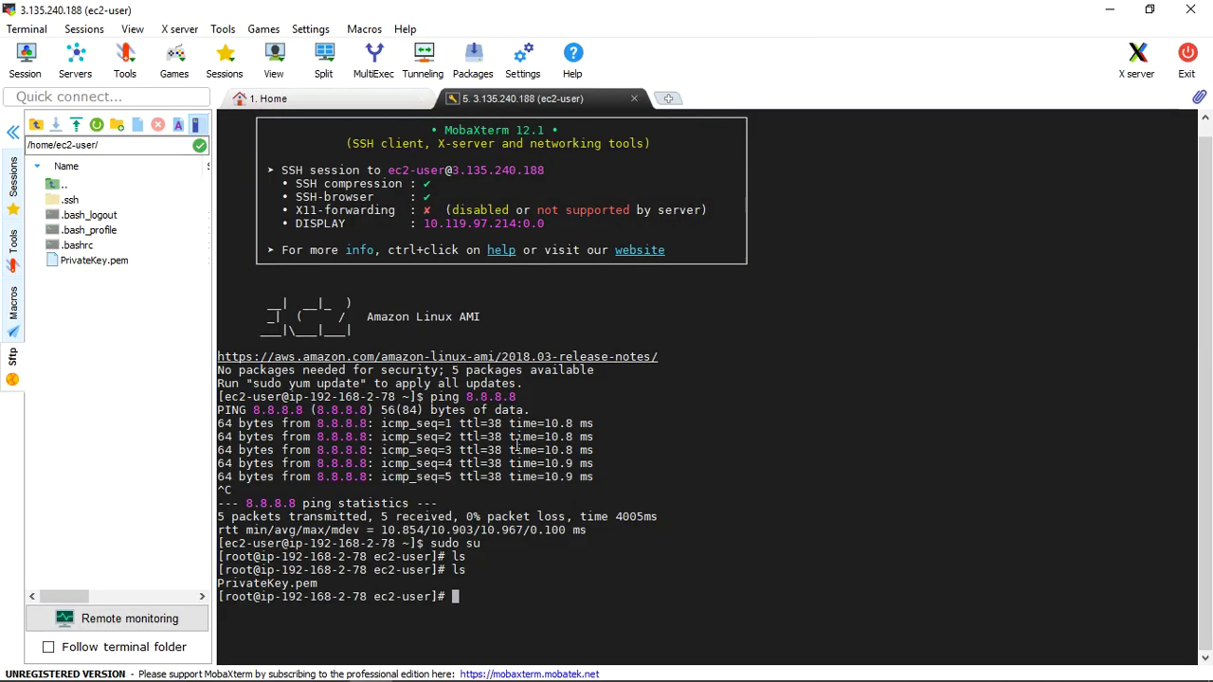
pyautogui.rightClick(544, 600)
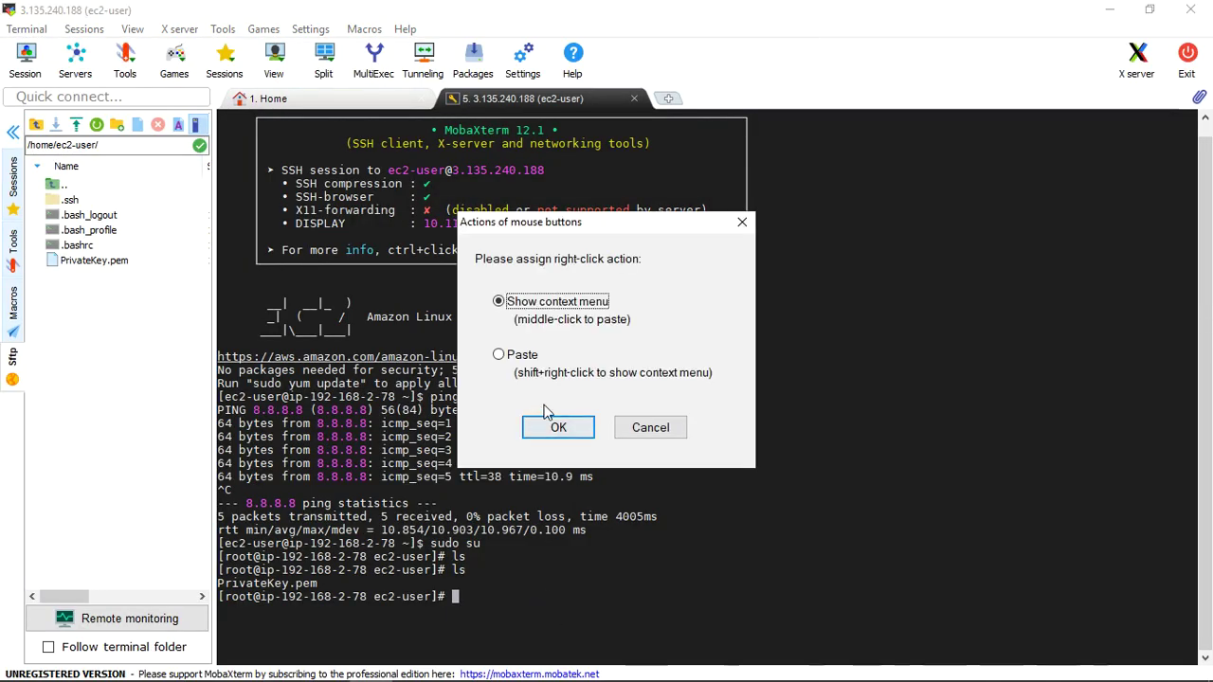
pyautogui.click(523, 358)
pyautogui.click(561, 425)
pyautogui.rightClick(568, 606)
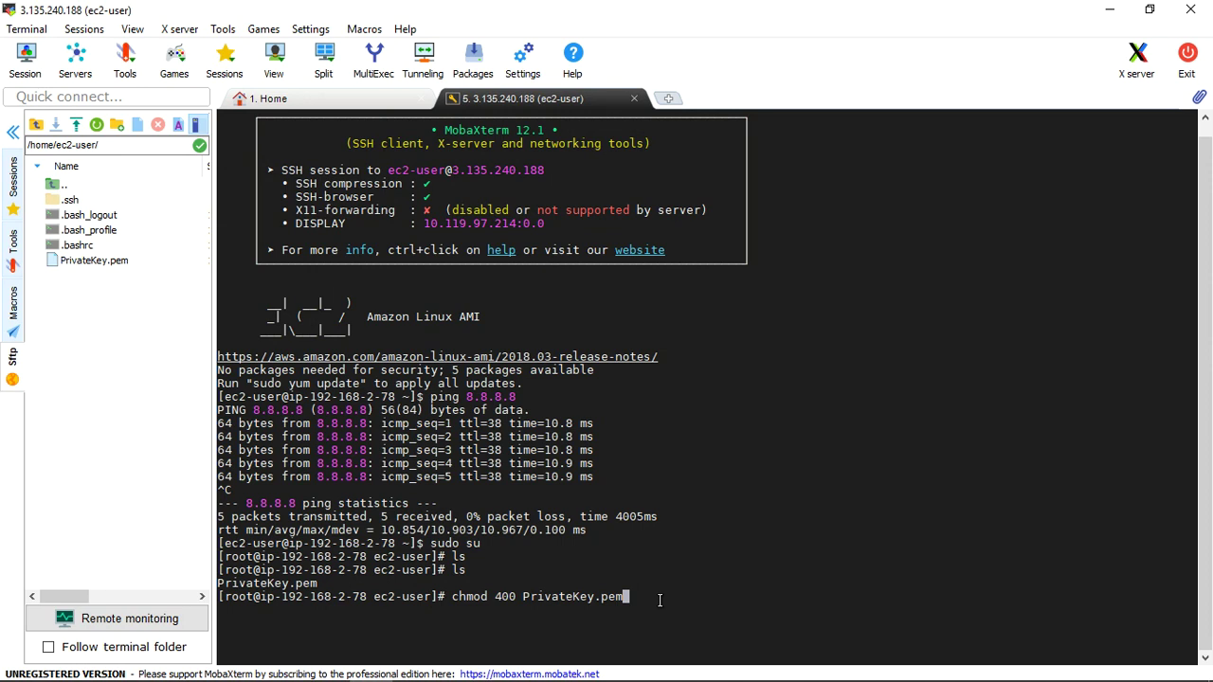
pyautogui.press('Return')
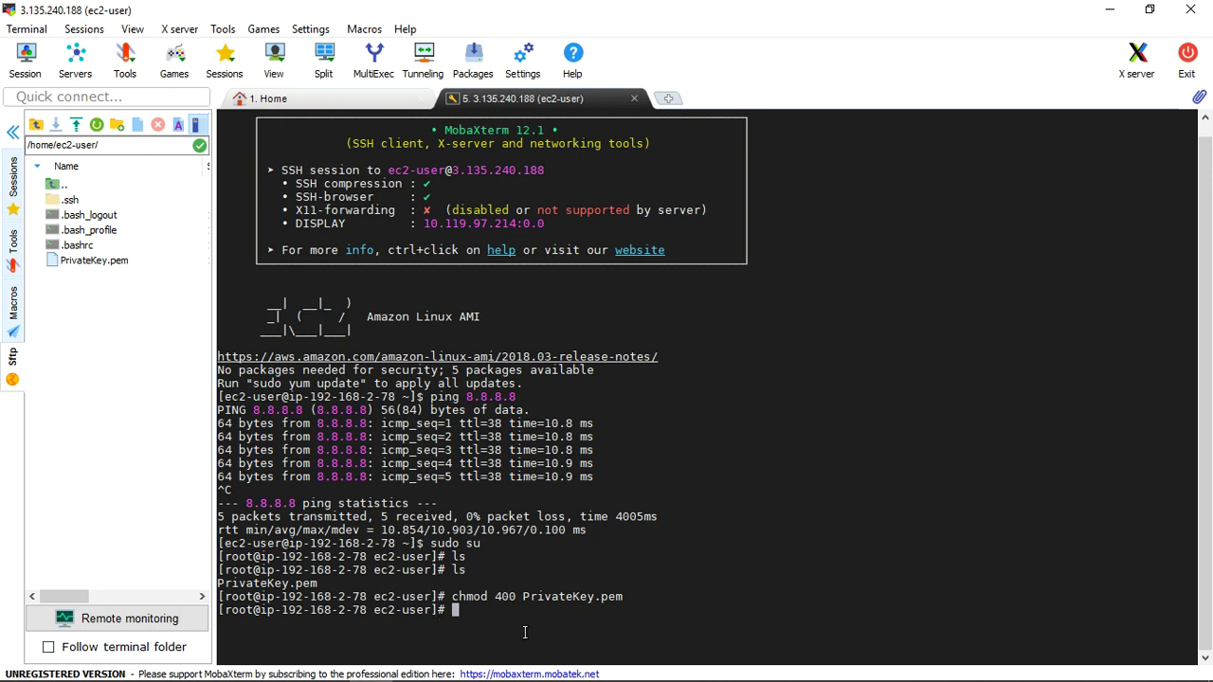
pyautogui.hotkey('alt', 'Tab')
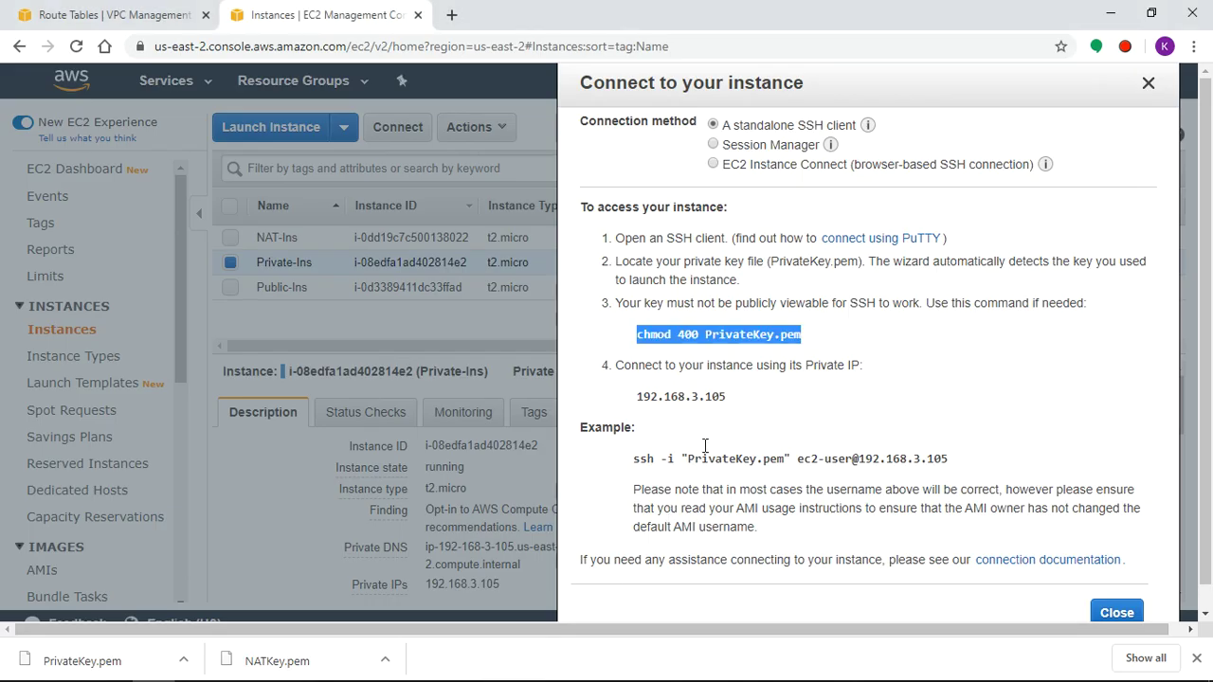
pyautogui.click(683, 461)
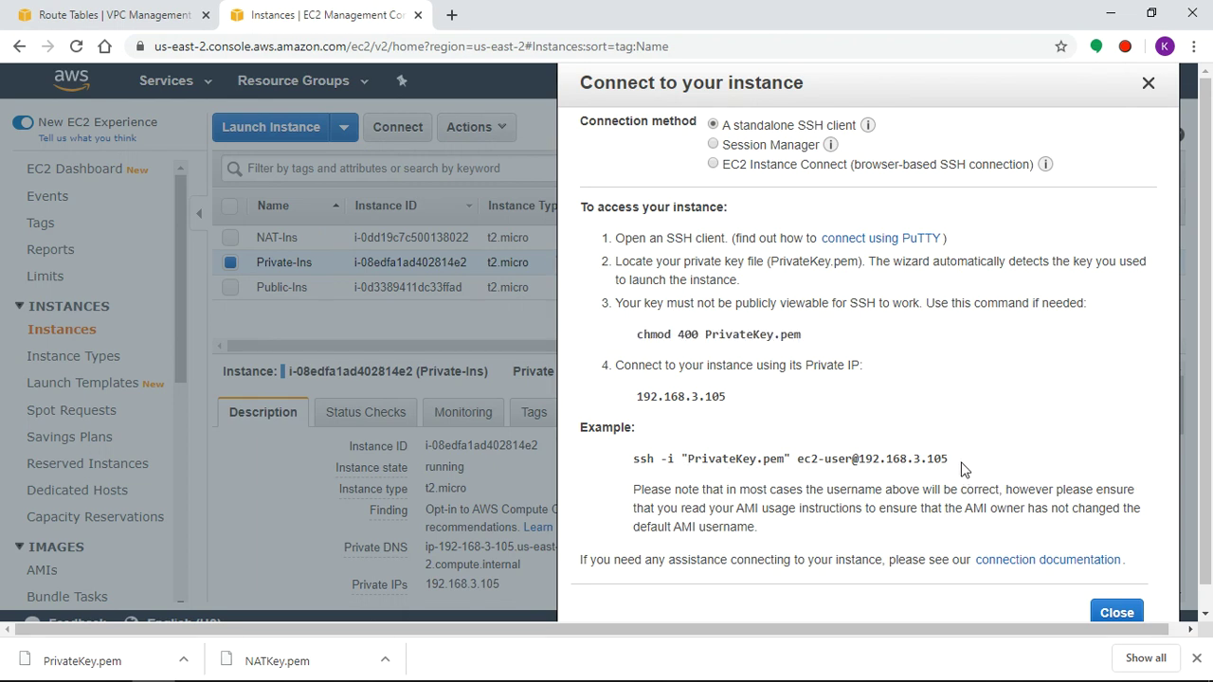
pyautogui.moveTo(961, 469); pyautogui.dragTo(630, 467)
pyautogui.press('super+c')
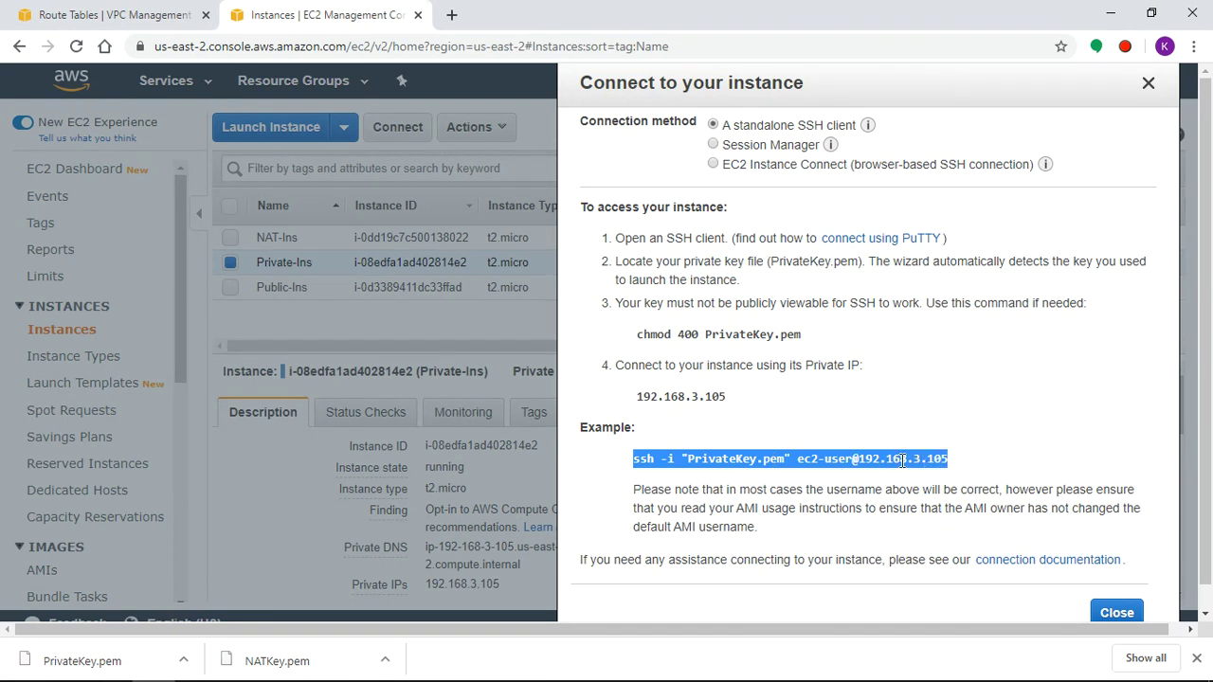
pyautogui.click(1115, 613)
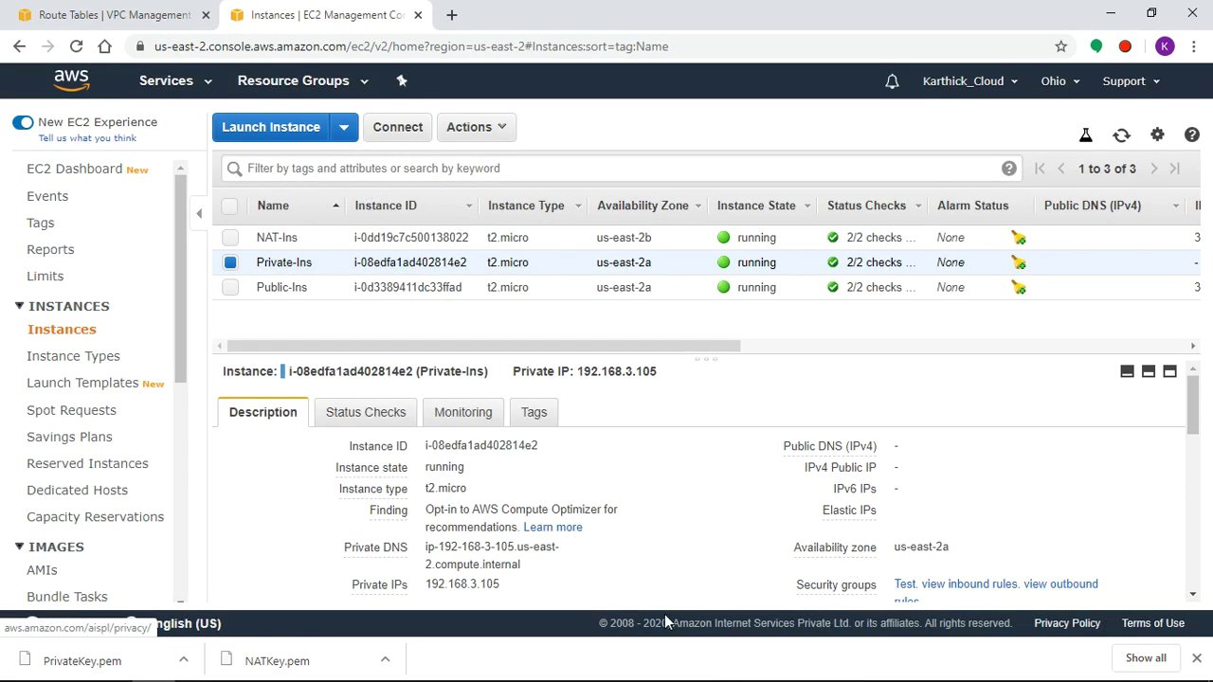
# Switch to MobaXterm, run the copied SSH command to connect to 192.168.3.105, and accept the host key with yes
pyautogui.click(384, 668)
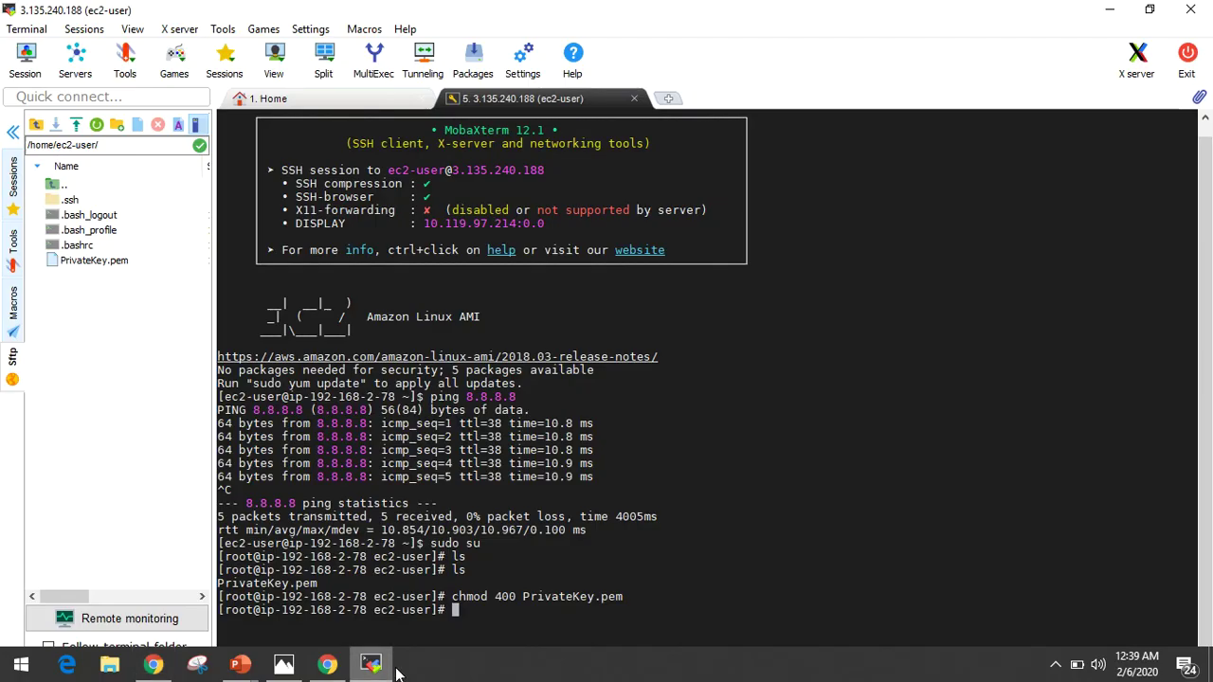
pyautogui.rightClick(524, 602)
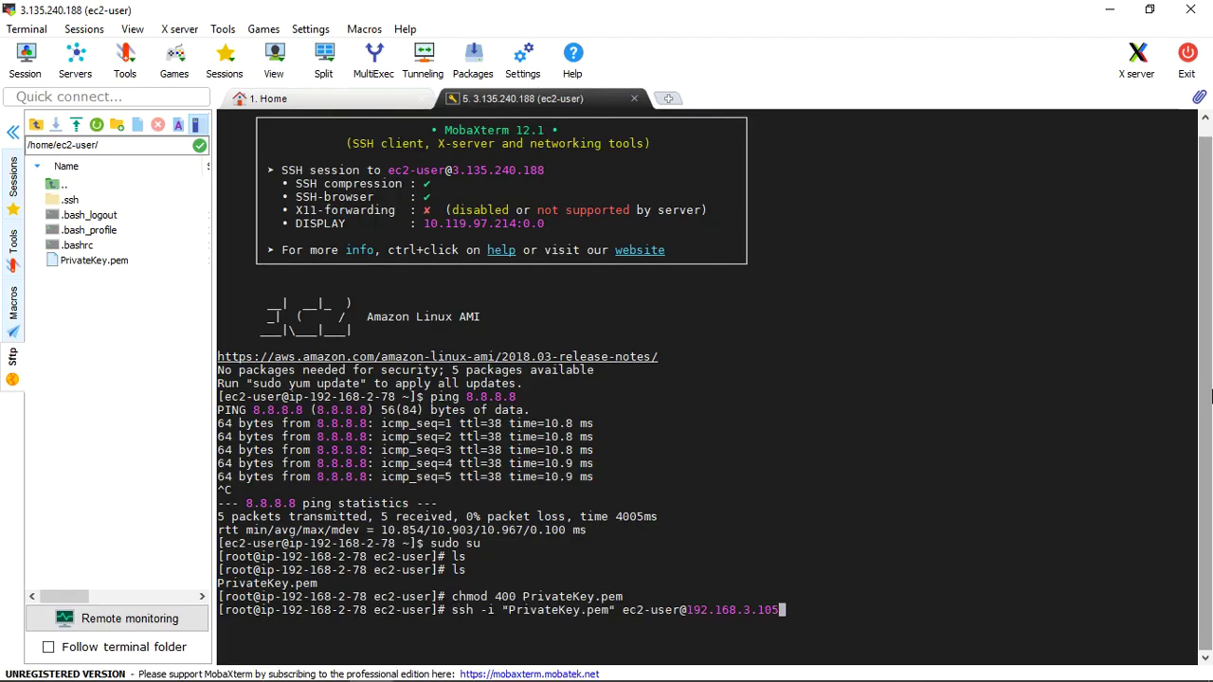
pyautogui.press('Return')
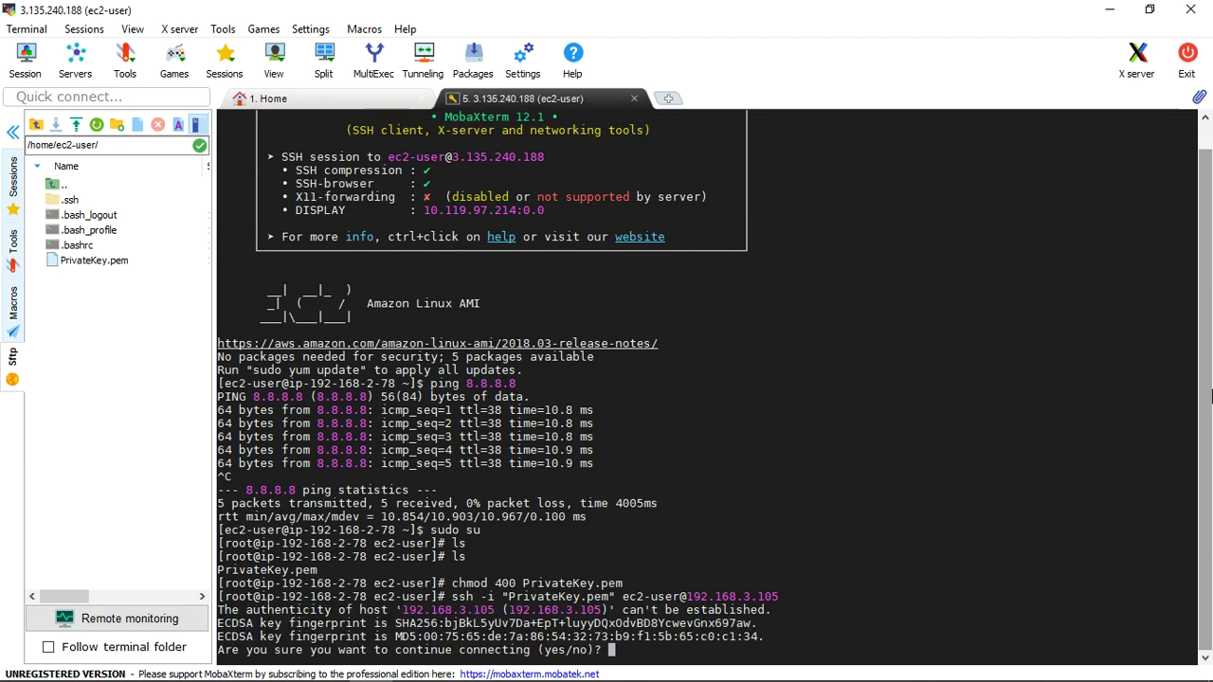
pyautogui.write('yes')
pyautogui.press('Return')
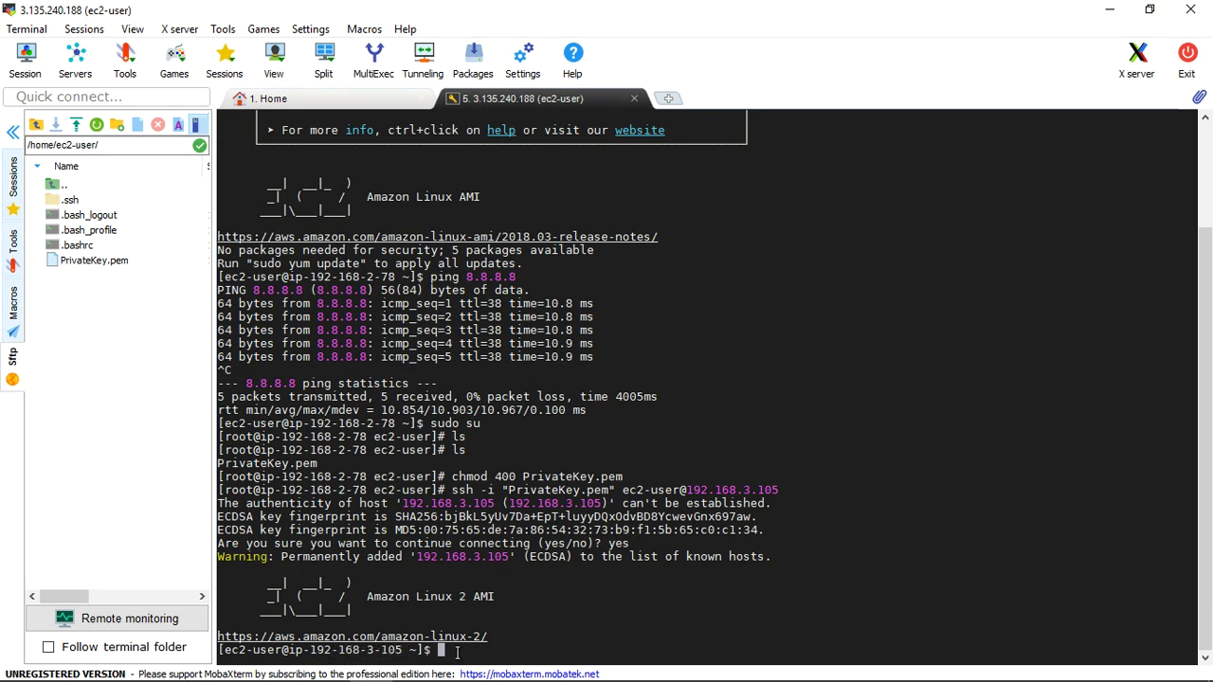
# Become root on the private instance with sudo su and start a ping to 8.8.8.8
pyautogui.write('sudo su')
pyautogui.press('Return')
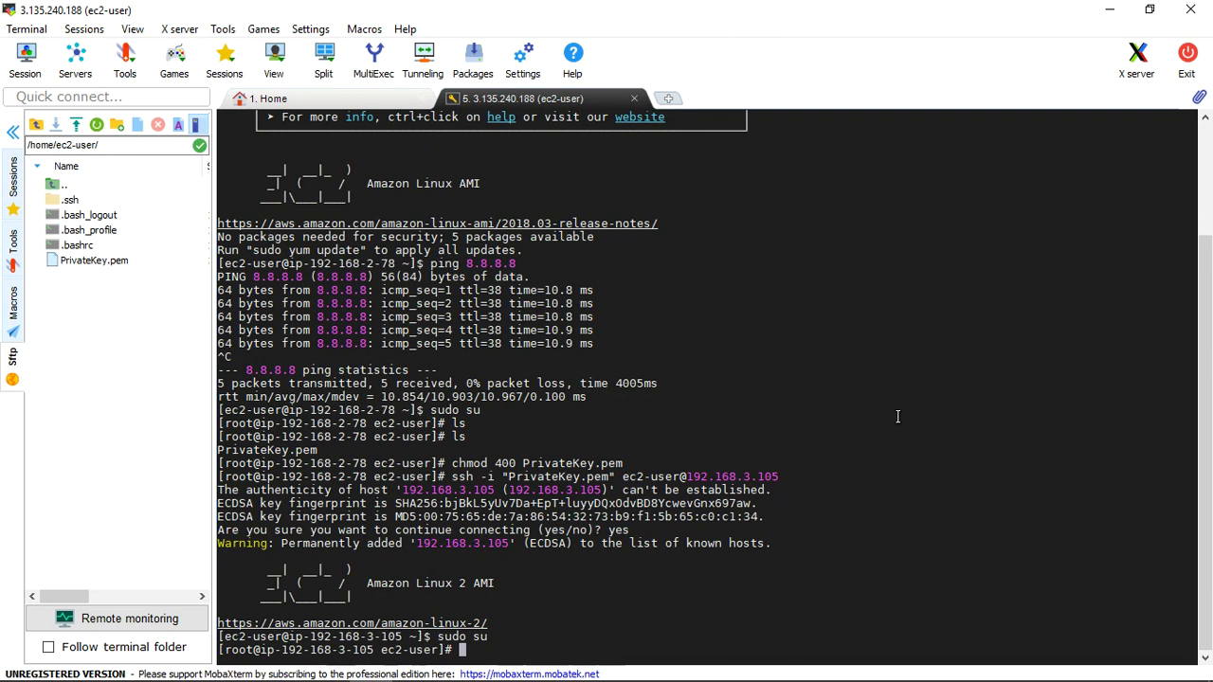
pyautogui.write('ping 8.8.8.8')
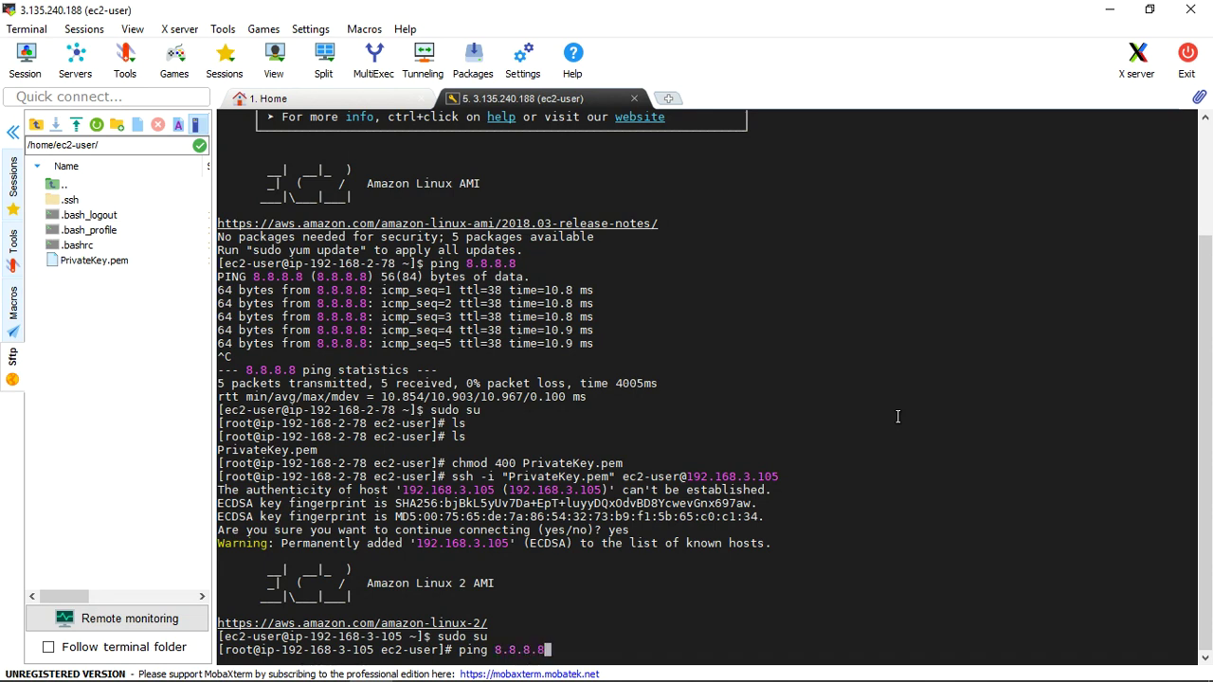
pyautogui.press('Return')
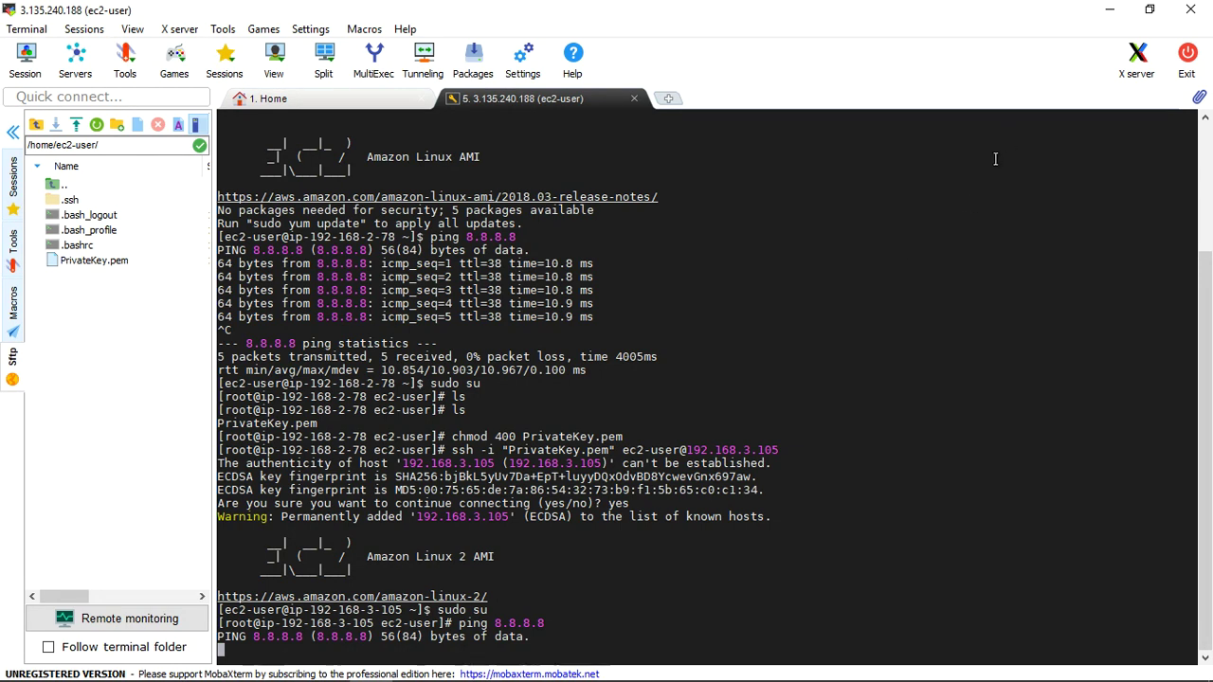
# Return to the EC2 console, select only the NAT-Ins instance, and disable its Source/Destination Check
pyautogui.click(1109, 12)
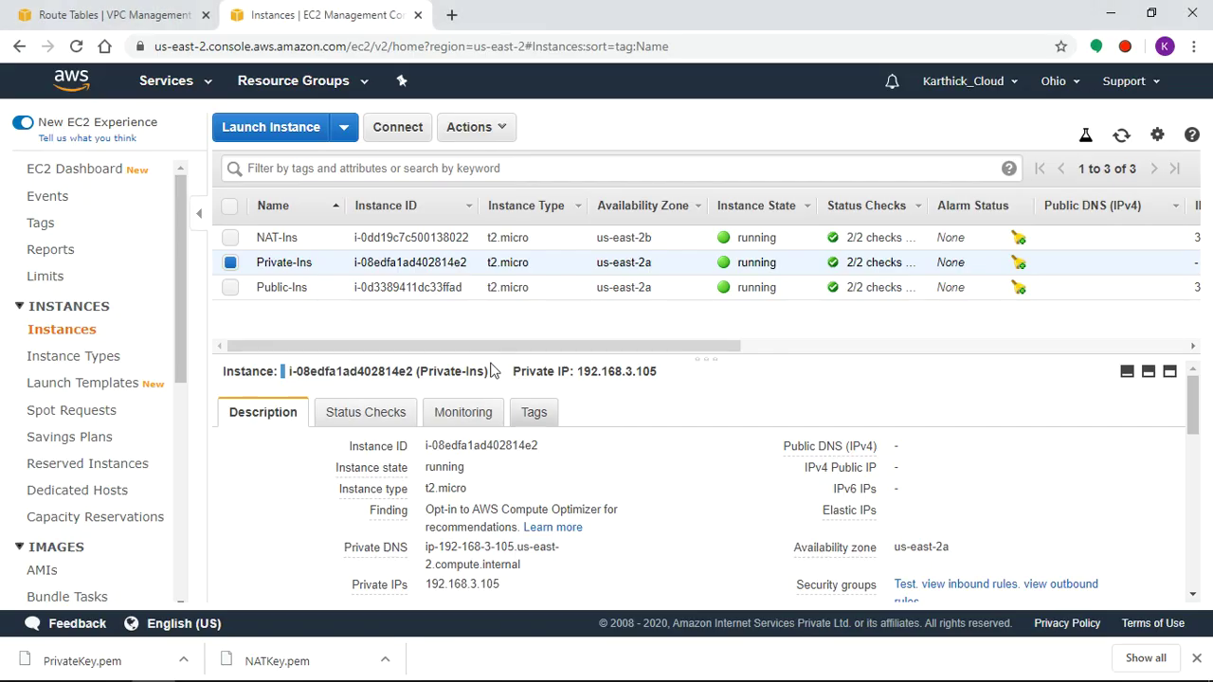
pyautogui.click(231, 237)
pyautogui.click(230, 262)
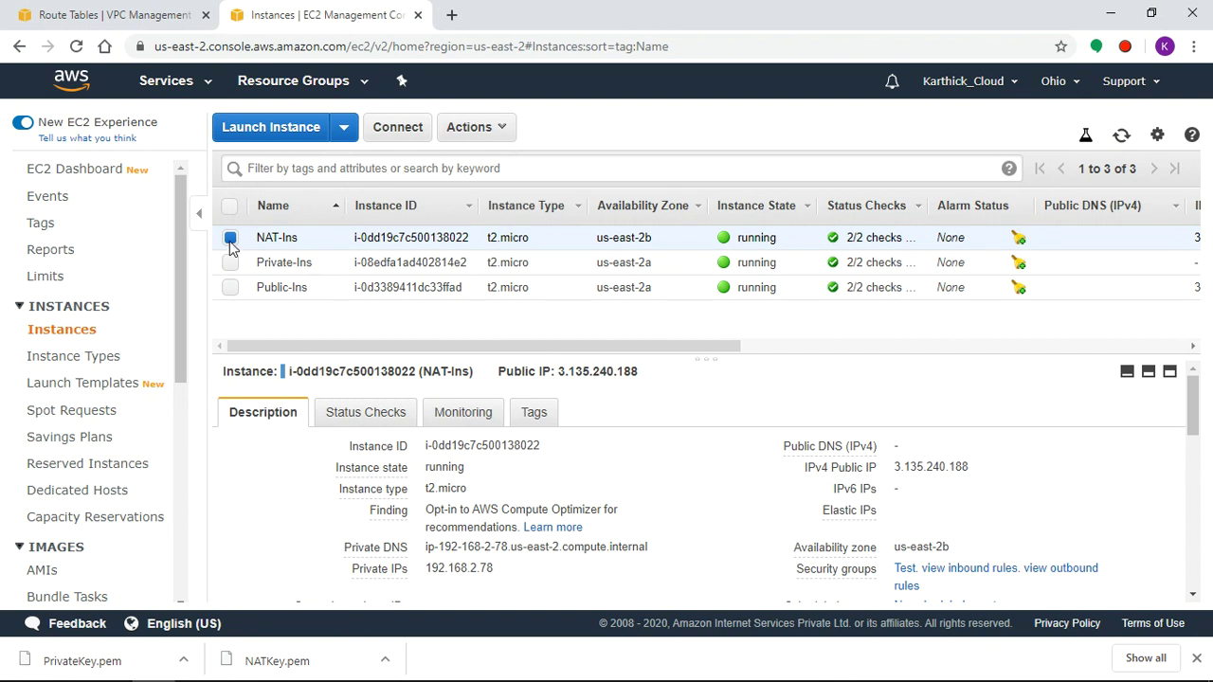
pyautogui.click(473, 132)
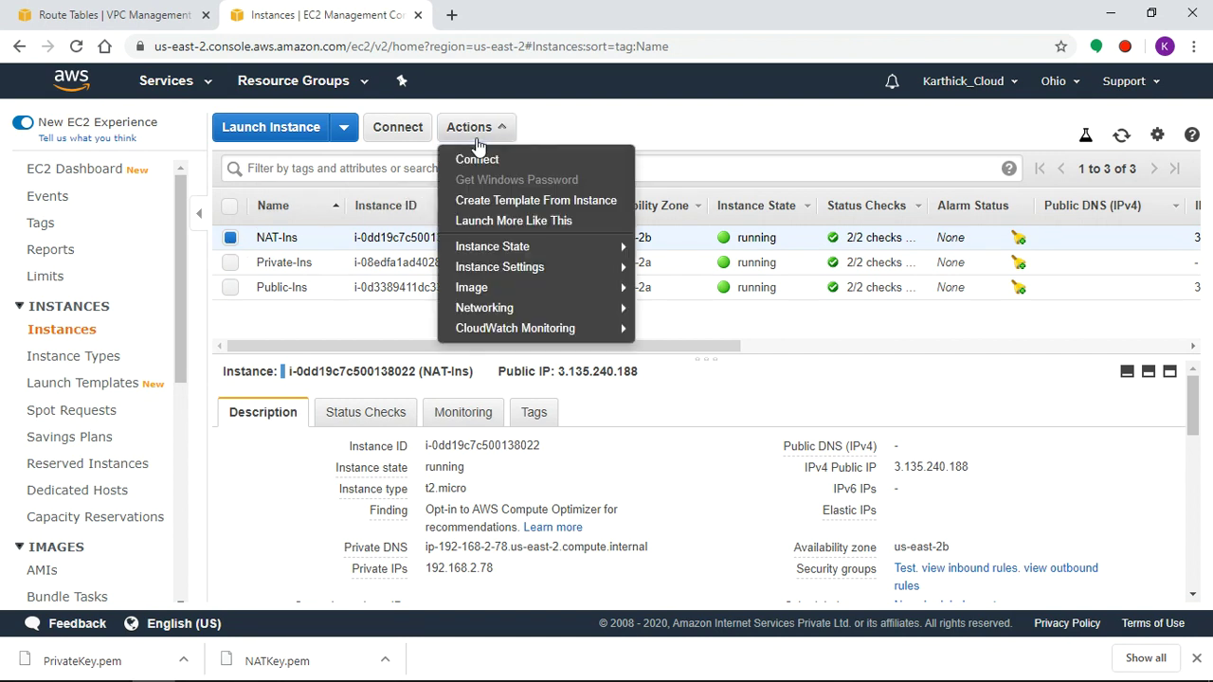
pyautogui.moveTo(507, 313)
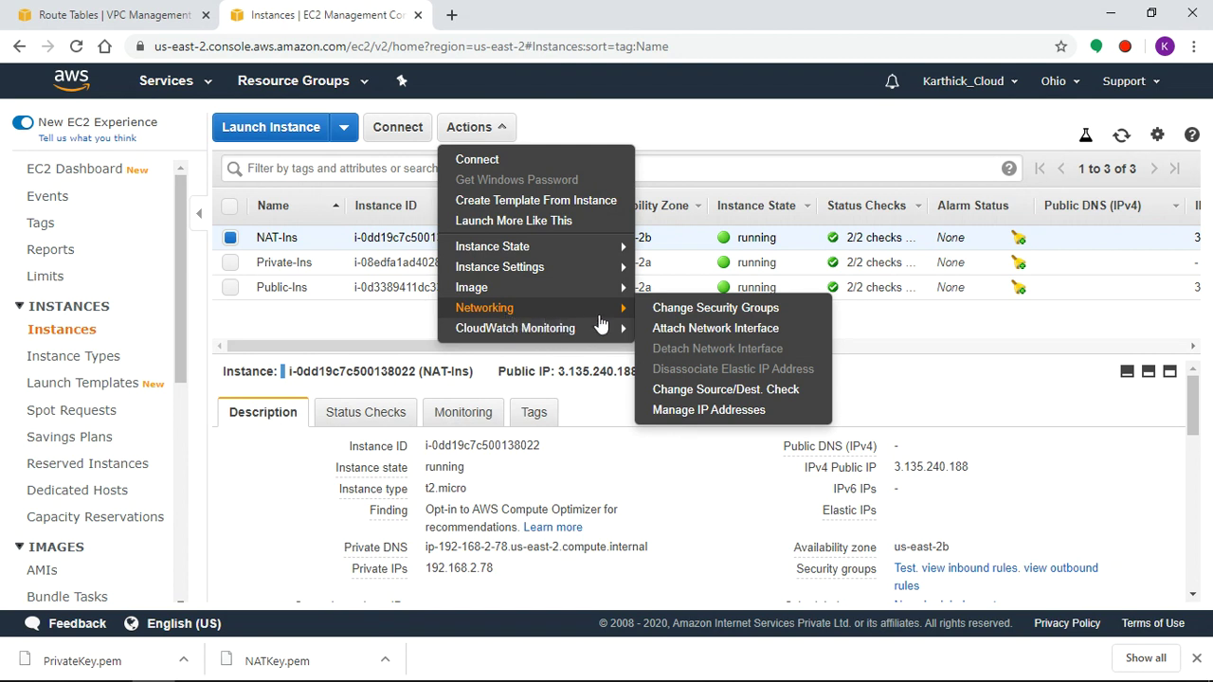
pyautogui.click(715, 398)
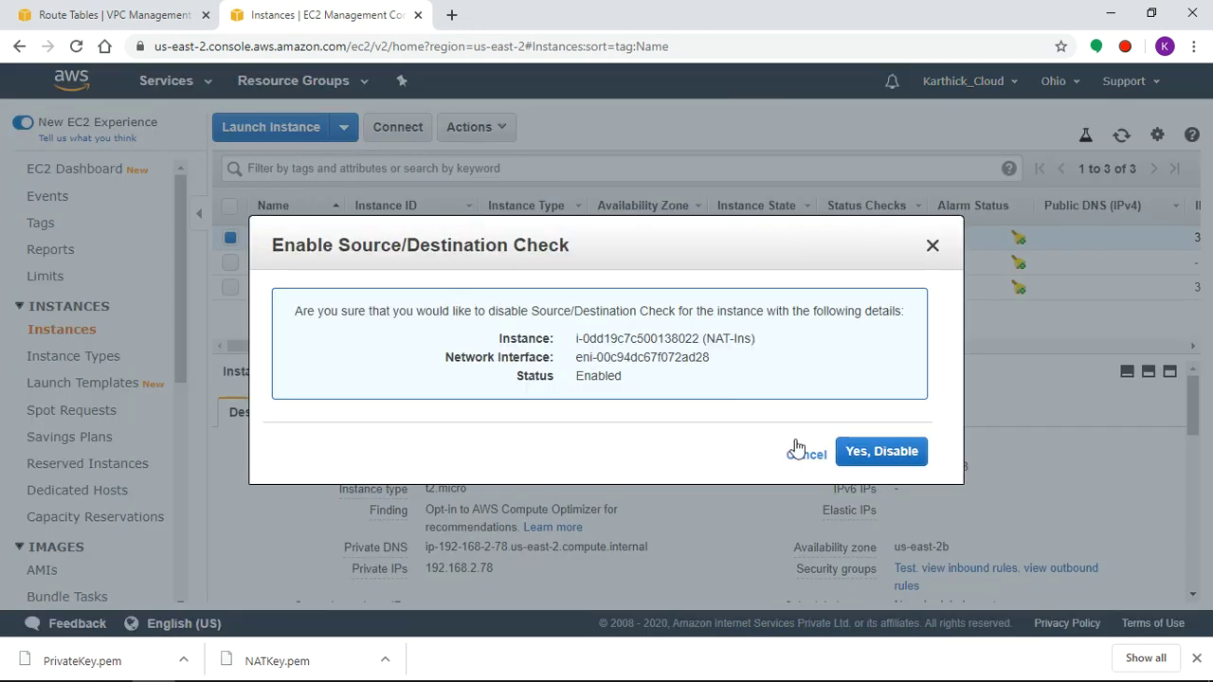
pyautogui.click(885, 453)
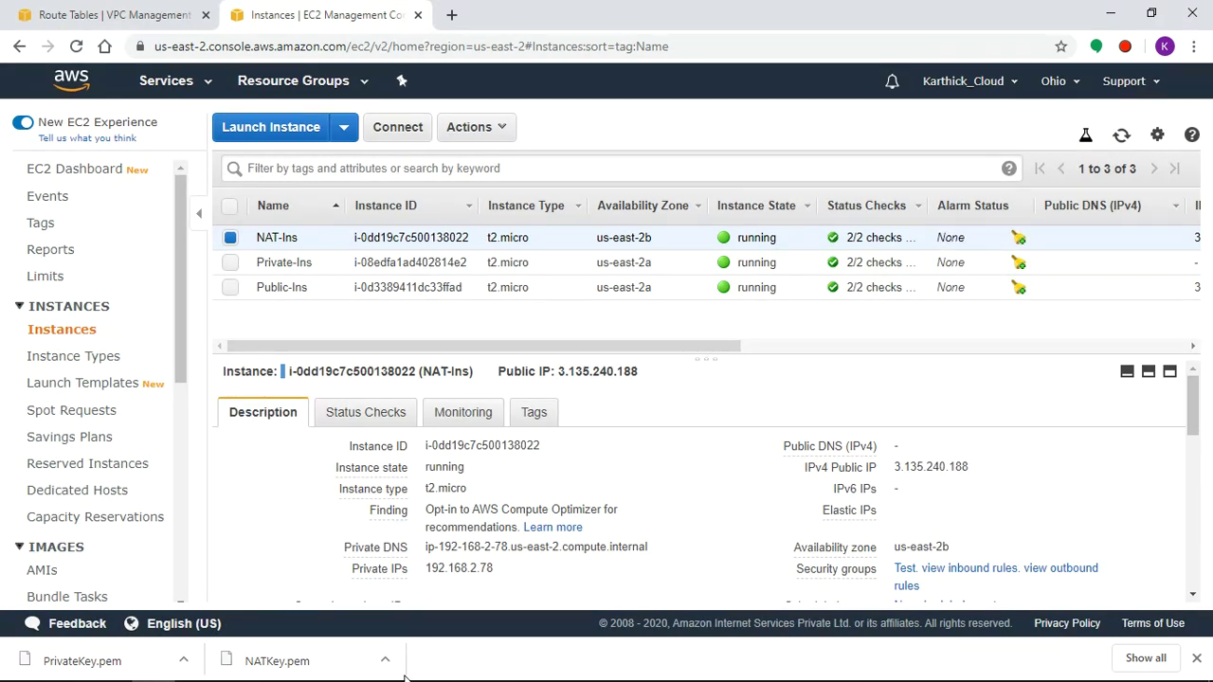
# Switch to MobaXterm and examine the private instance's ping output for 8.8.8.8
pyautogui.click(371, 664)
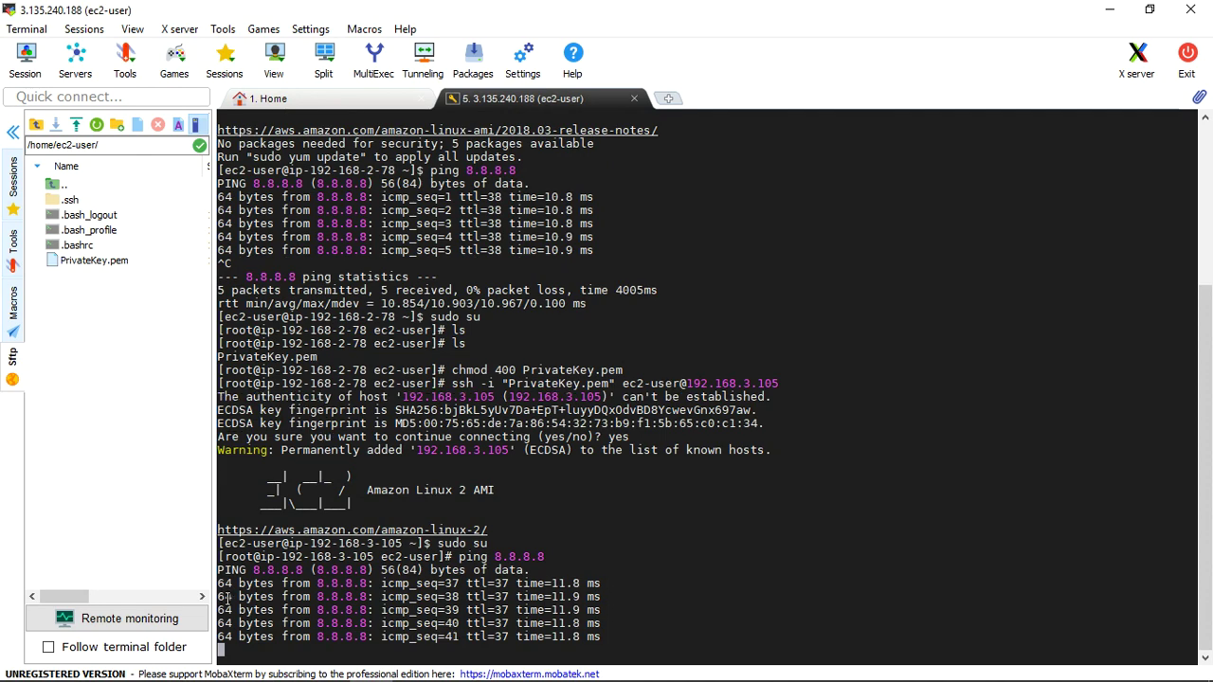
pyautogui.moveTo(225, 597); pyautogui.dragTo(231, 543)
pyautogui.click(599, 640)
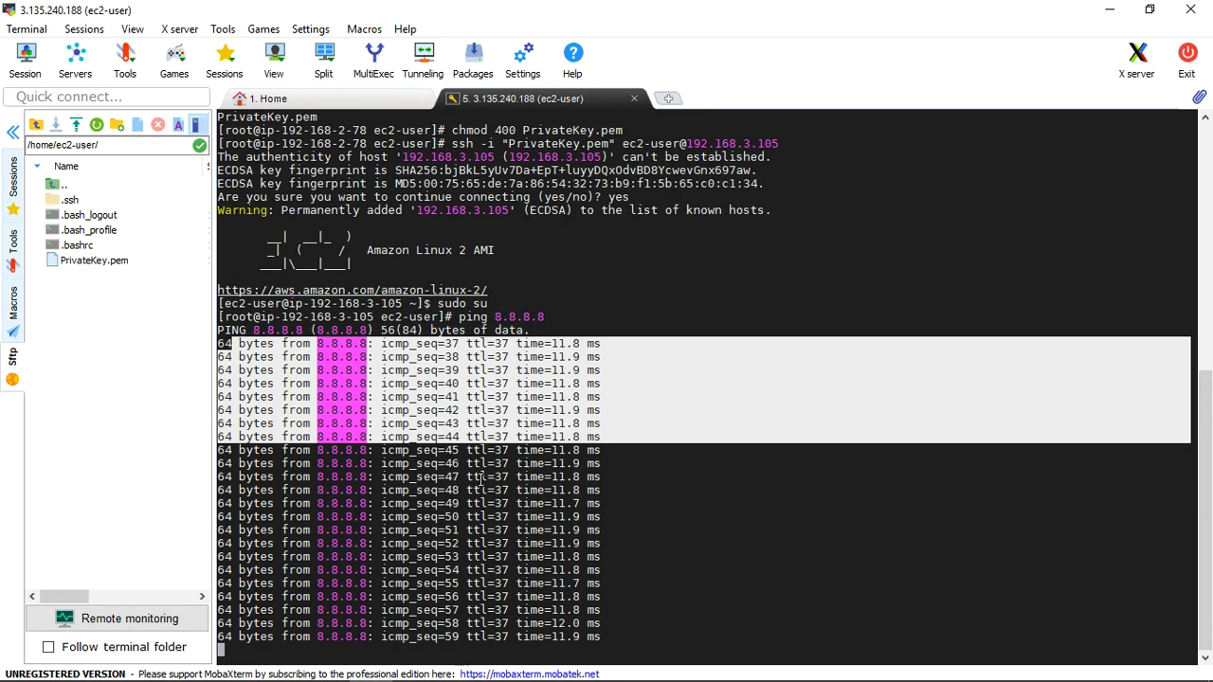
pyautogui.click(608, 595)
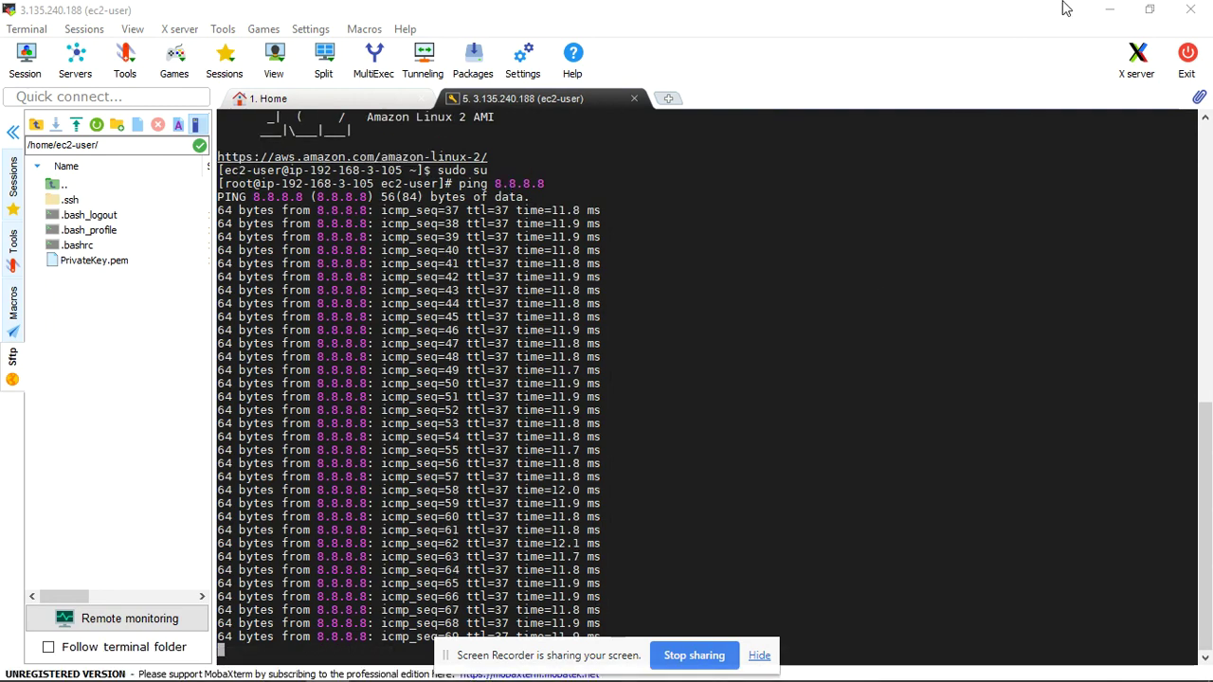
# Return to the EC2 console and re-enable the Source/Destination Check for NAT-Ins
pyautogui.click(1115, 8)
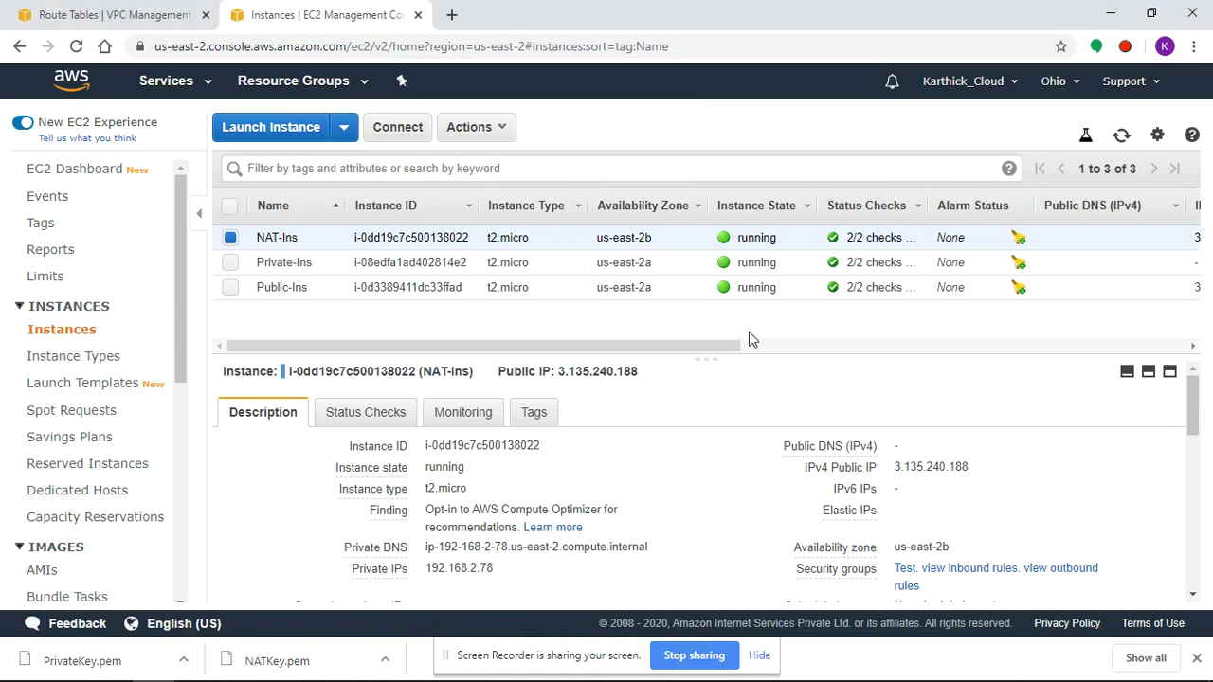
pyautogui.click(493, 127)
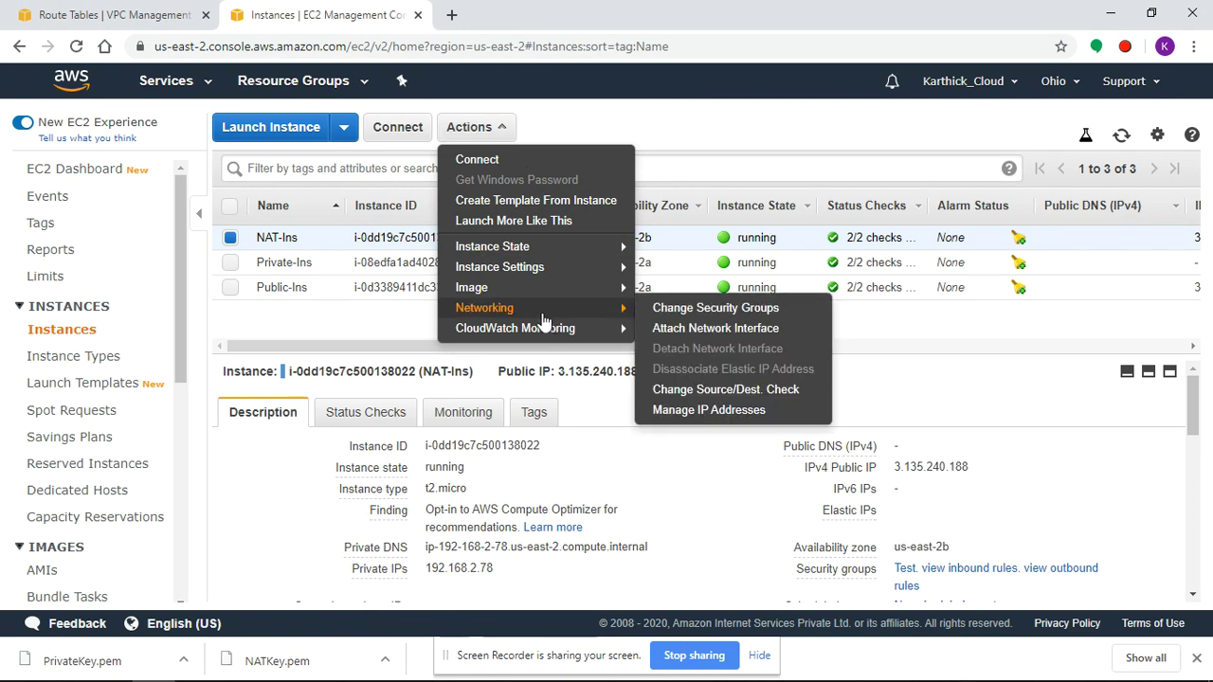
pyautogui.click(707, 393)
pyautogui.click(858, 452)
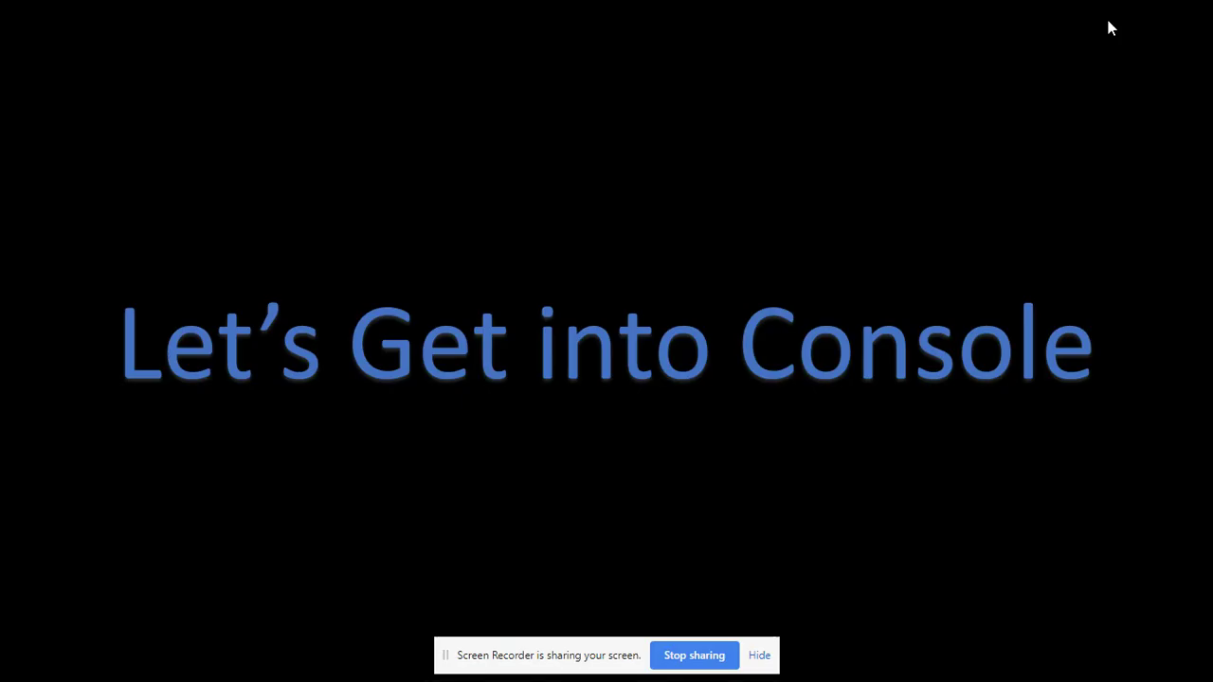
# End the slide show, switch to MobaXterm, and restart ping 8.8.8.8 on the private instance after stopping the running one
pyautogui.click(762, 655)
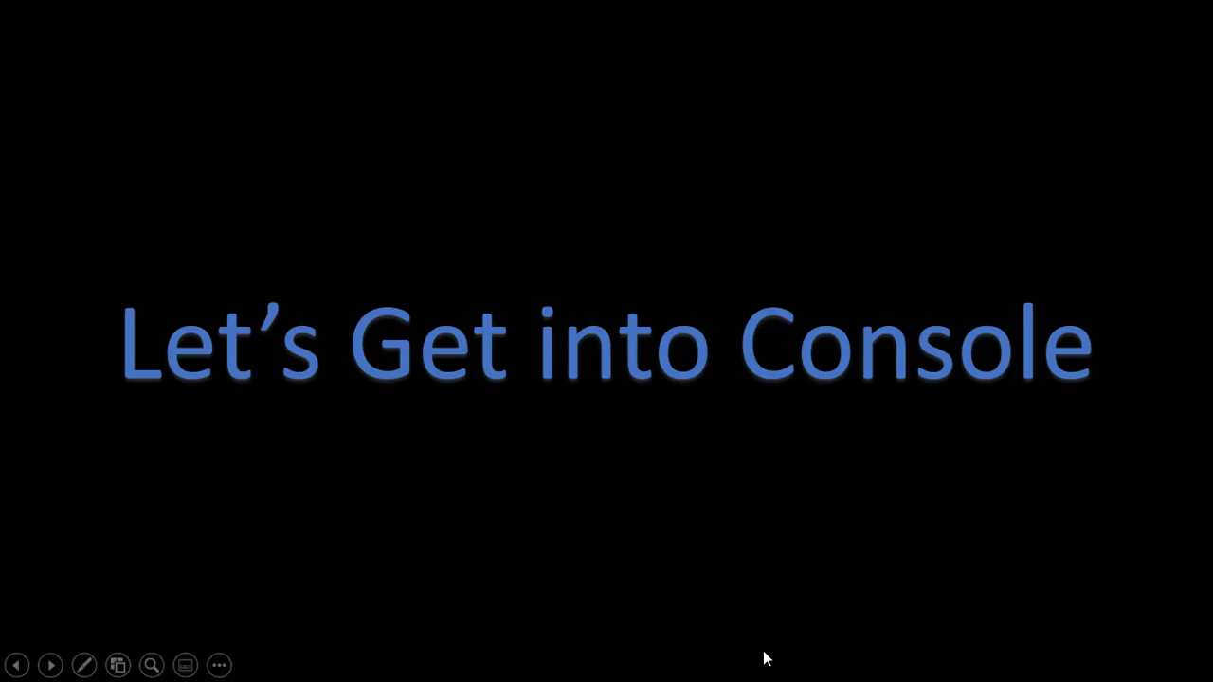
pyautogui.press('Escape')
pyautogui.moveTo(331, 668)
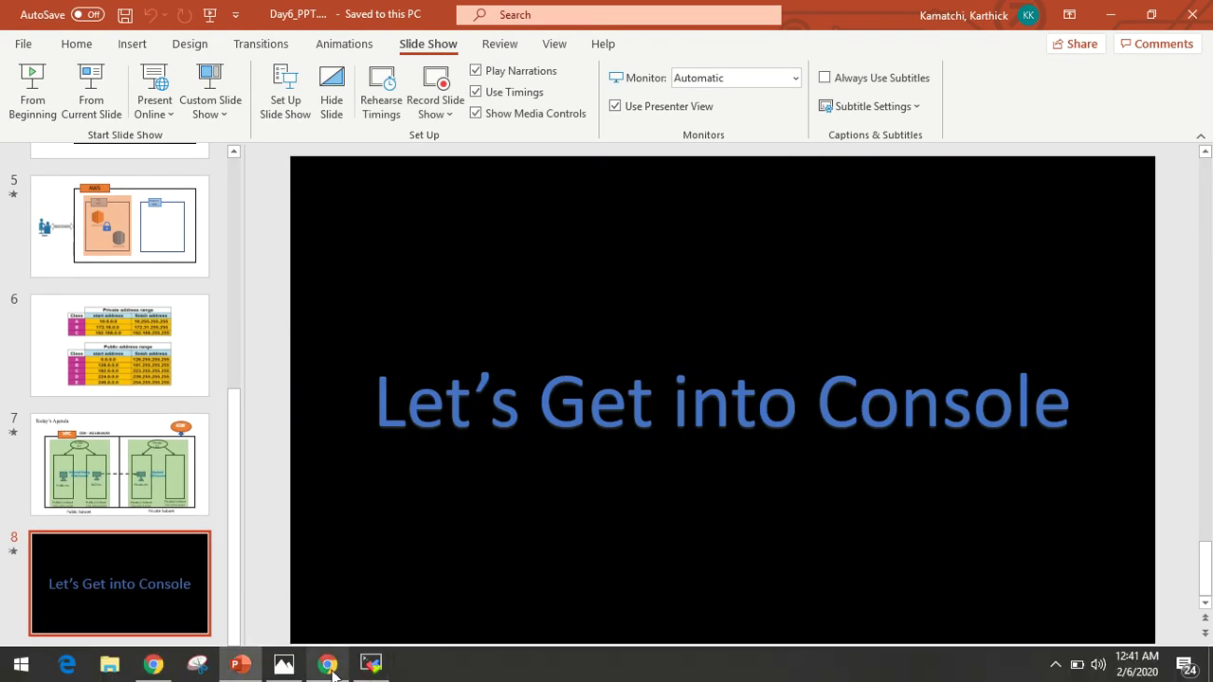
pyautogui.click(370, 664)
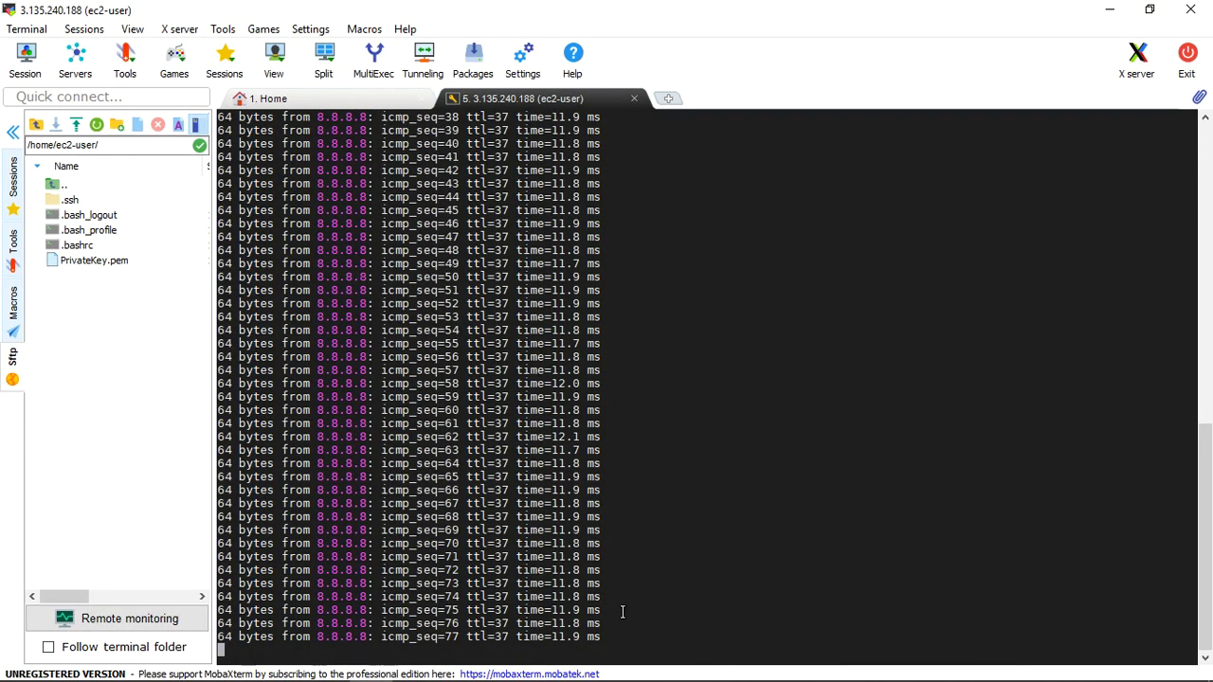
pyautogui.hotkey('ctrl', 'c')
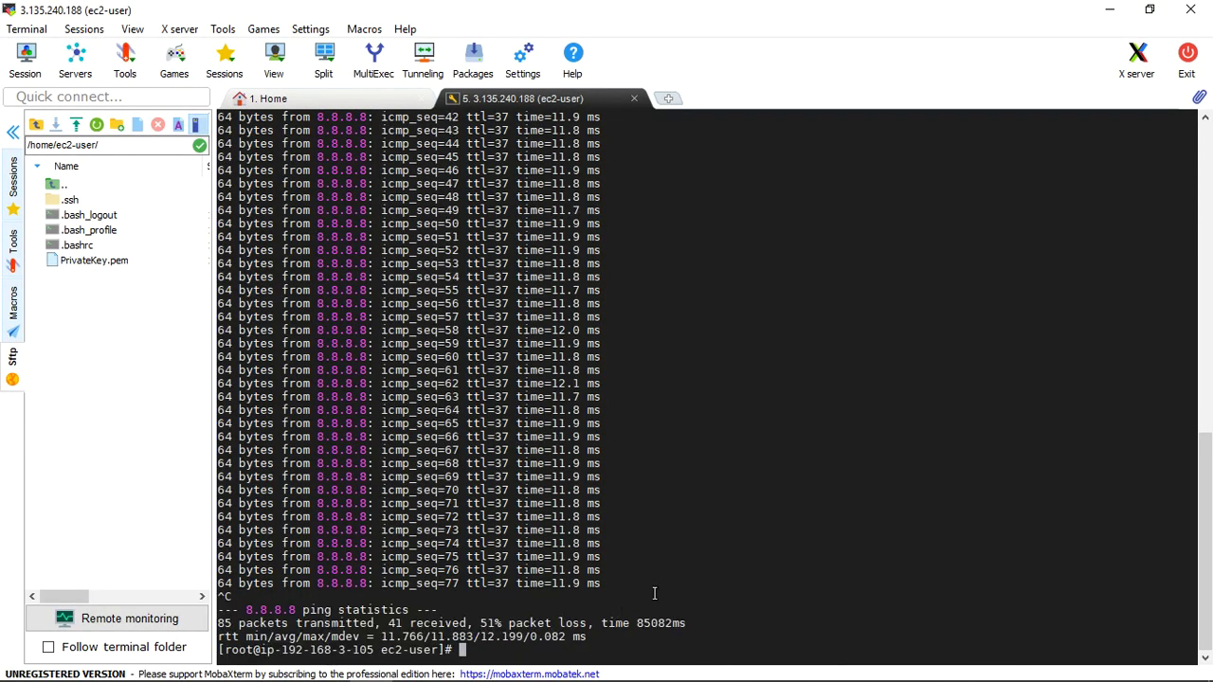
pyautogui.press('Up')
pyautogui.press('Return')
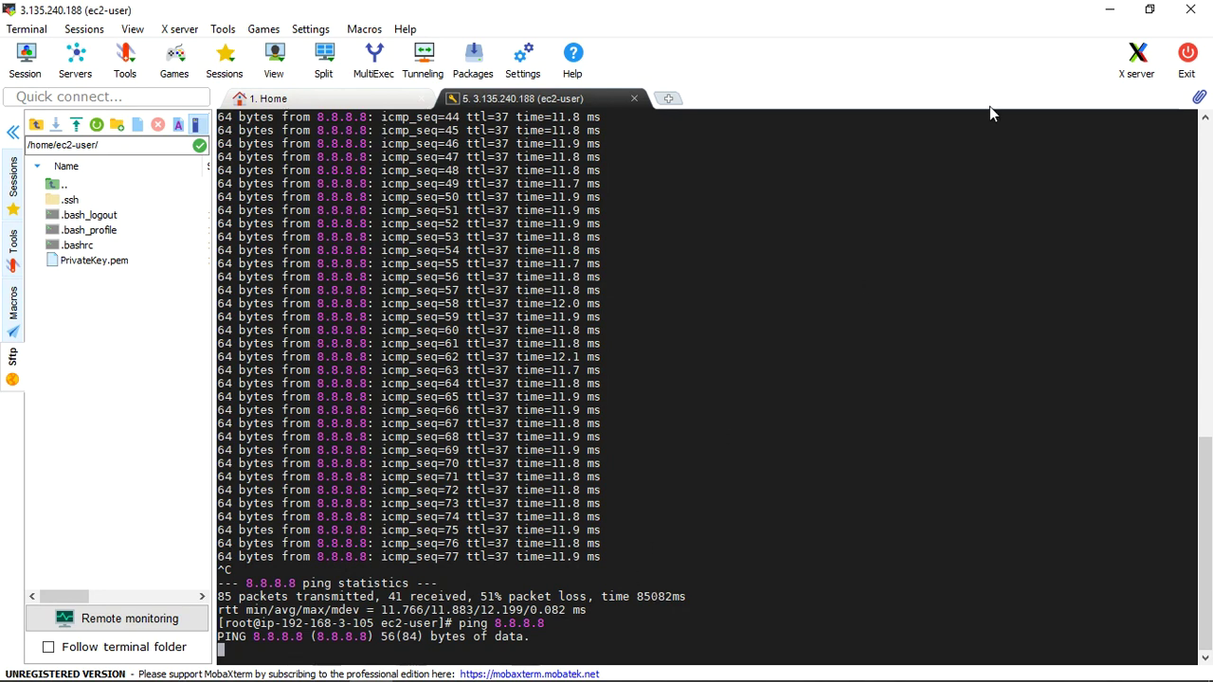
# Go back to the EC2 console in Chrome and disable the Source/Destination Check for NAT-Ins again
pyautogui.click(1110, 11)
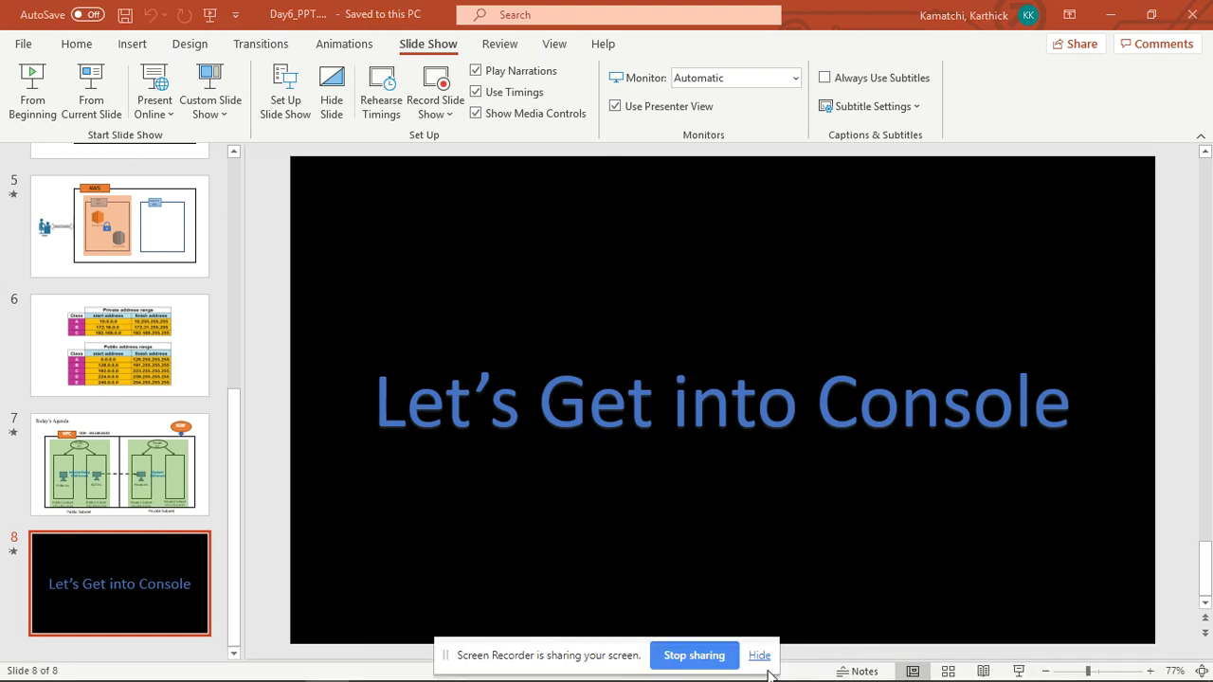
pyautogui.click(759, 656)
pyautogui.click(1111, 14)
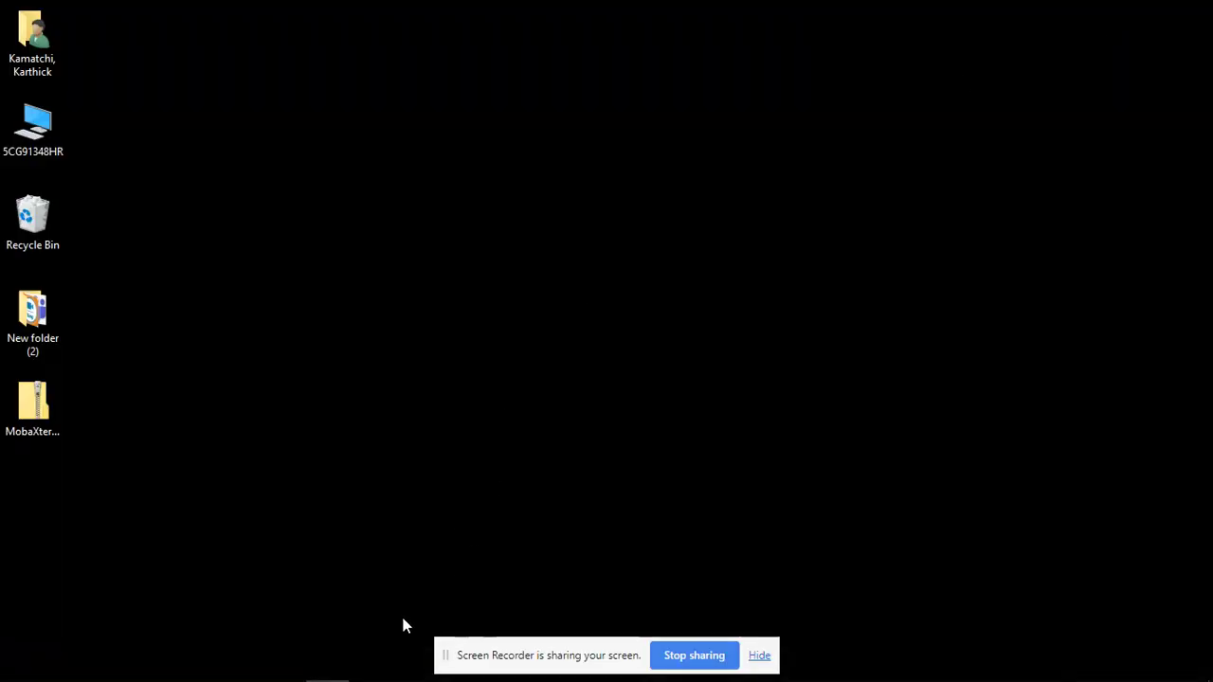
pyautogui.moveTo(327, 670)
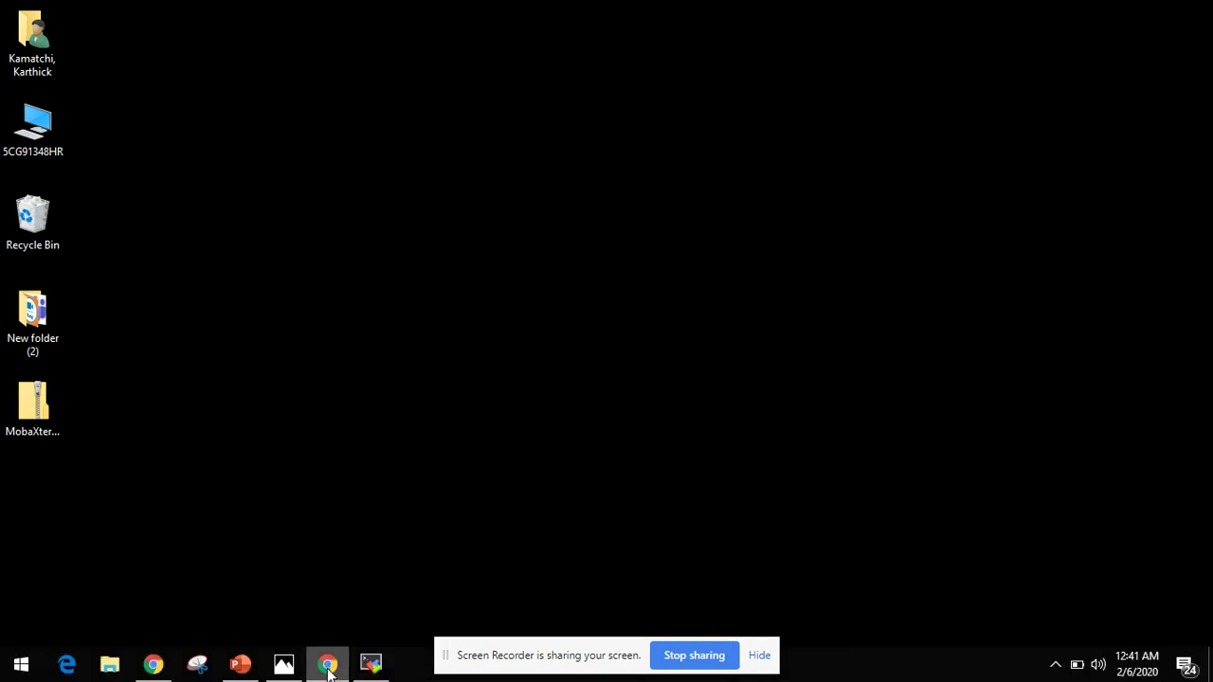
pyautogui.click(153, 664)
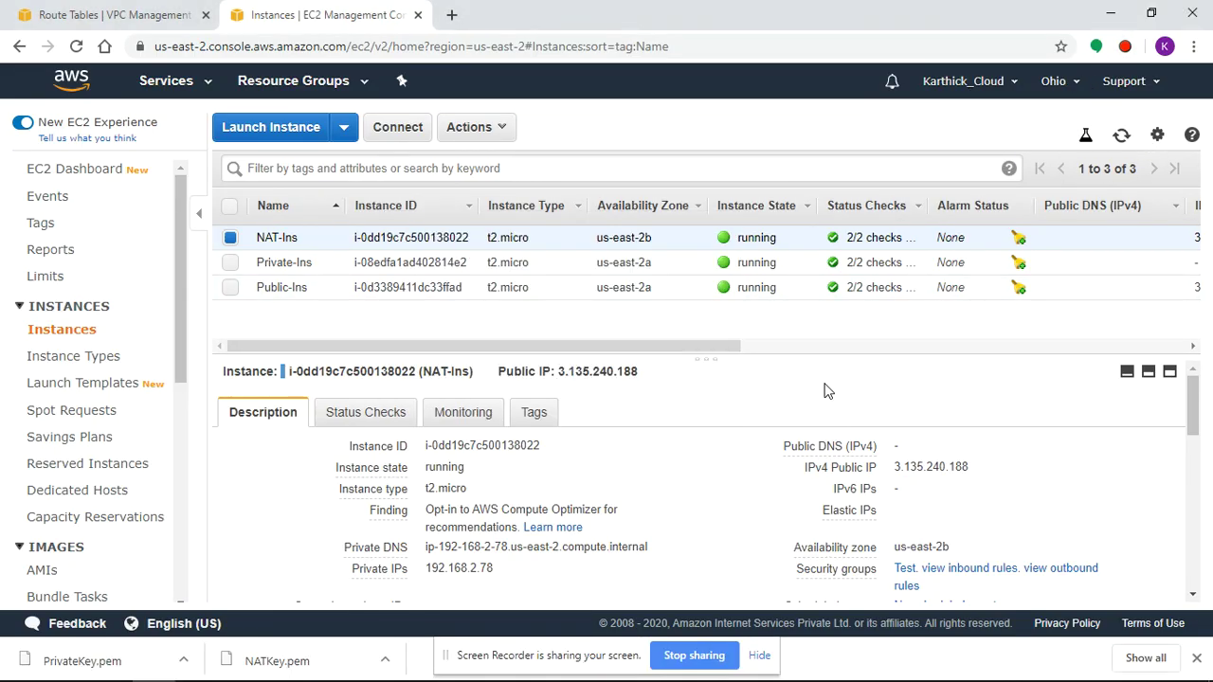
pyautogui.click(474, 127)
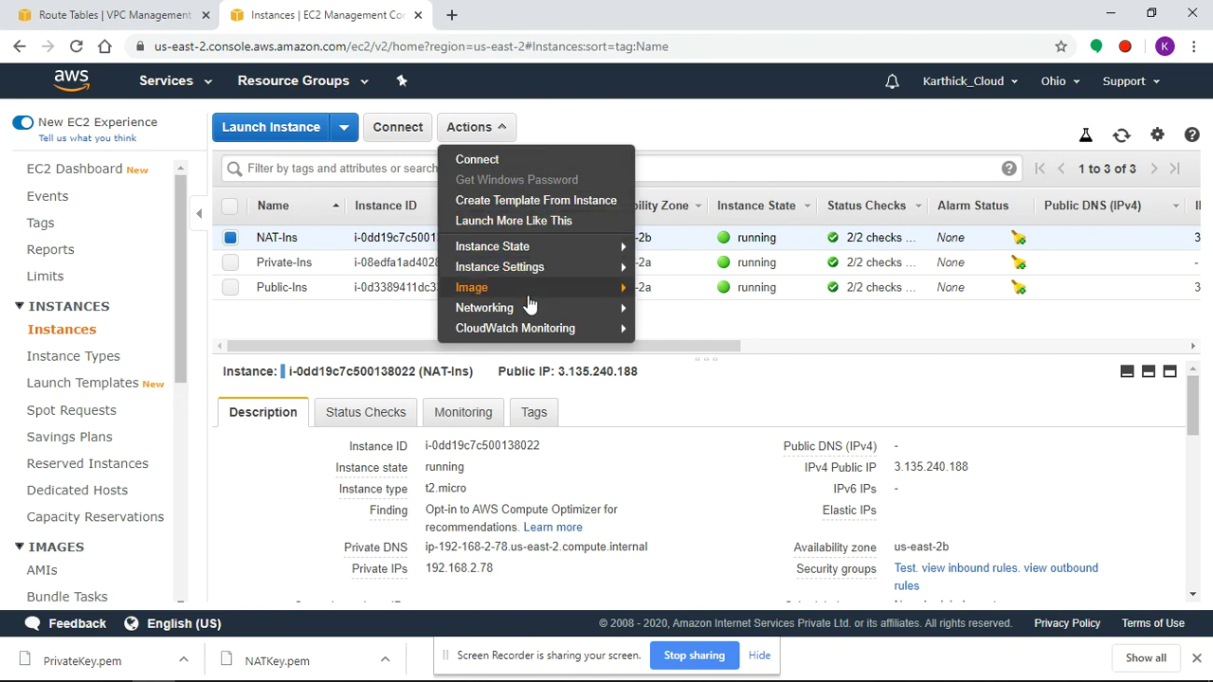
pyautogui.moveTo(526, 308)
pyautogui.click(730, 389)
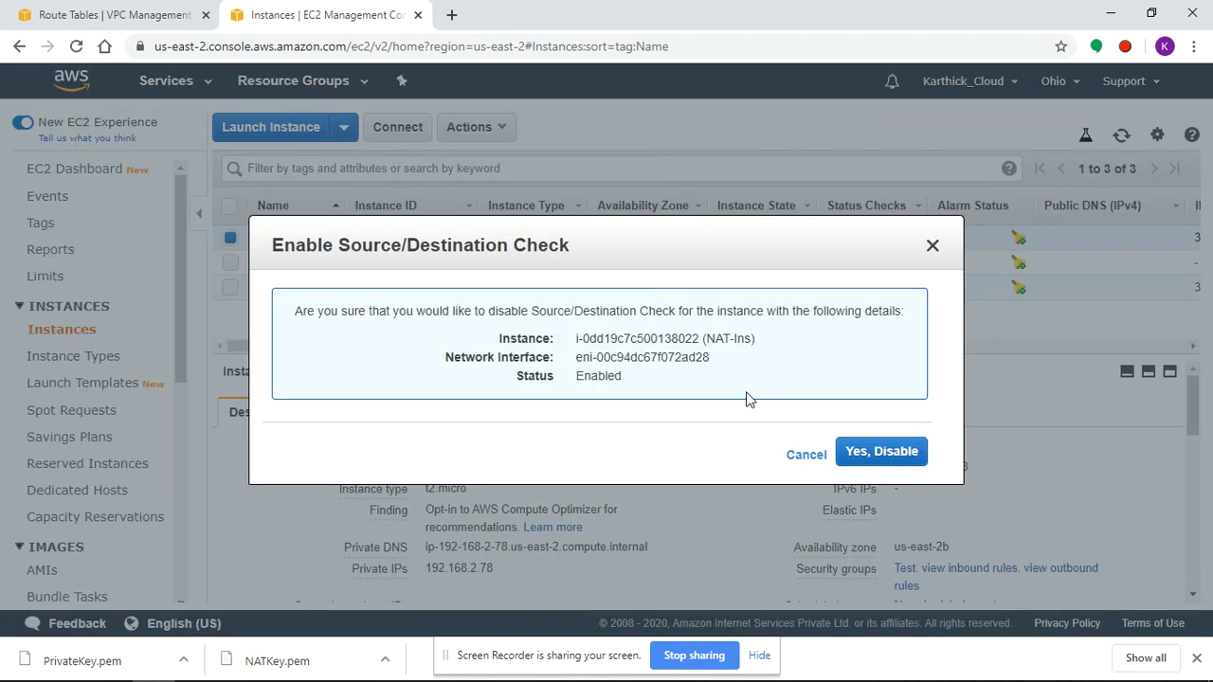
pyautogui.click(862, 459)
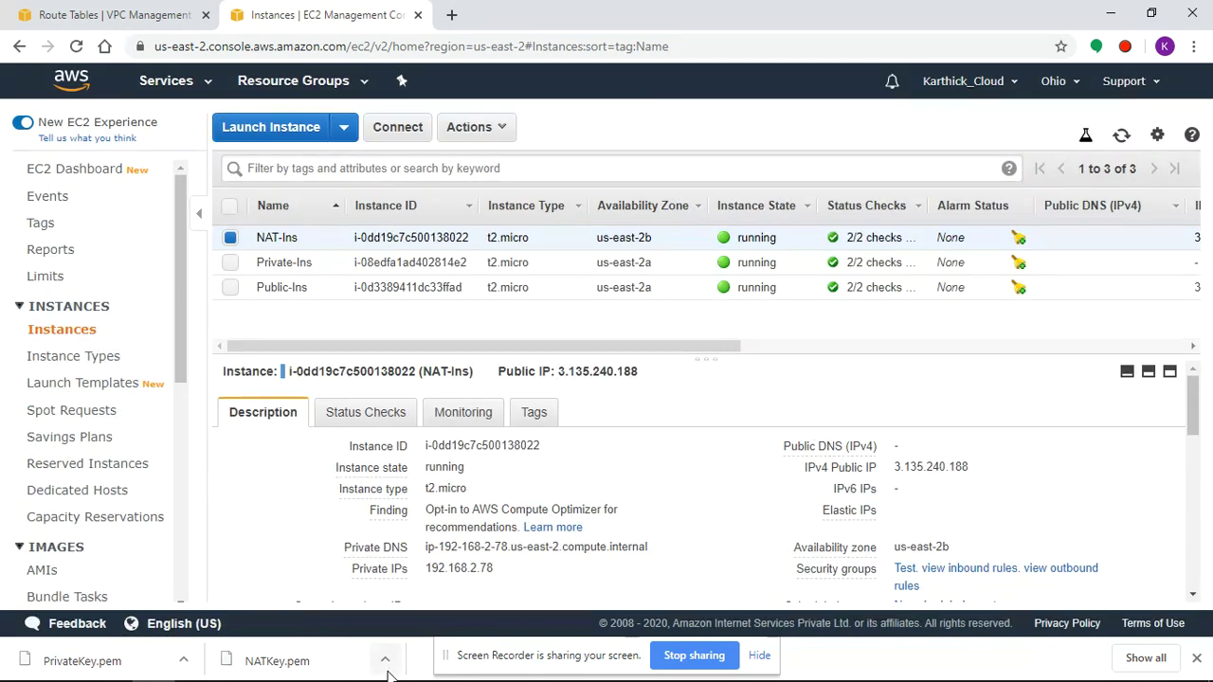
# Switch to the MobaXterm session and check the output of the restarted ping to 8.8.8.8
pyautogui.click(1108, 16)
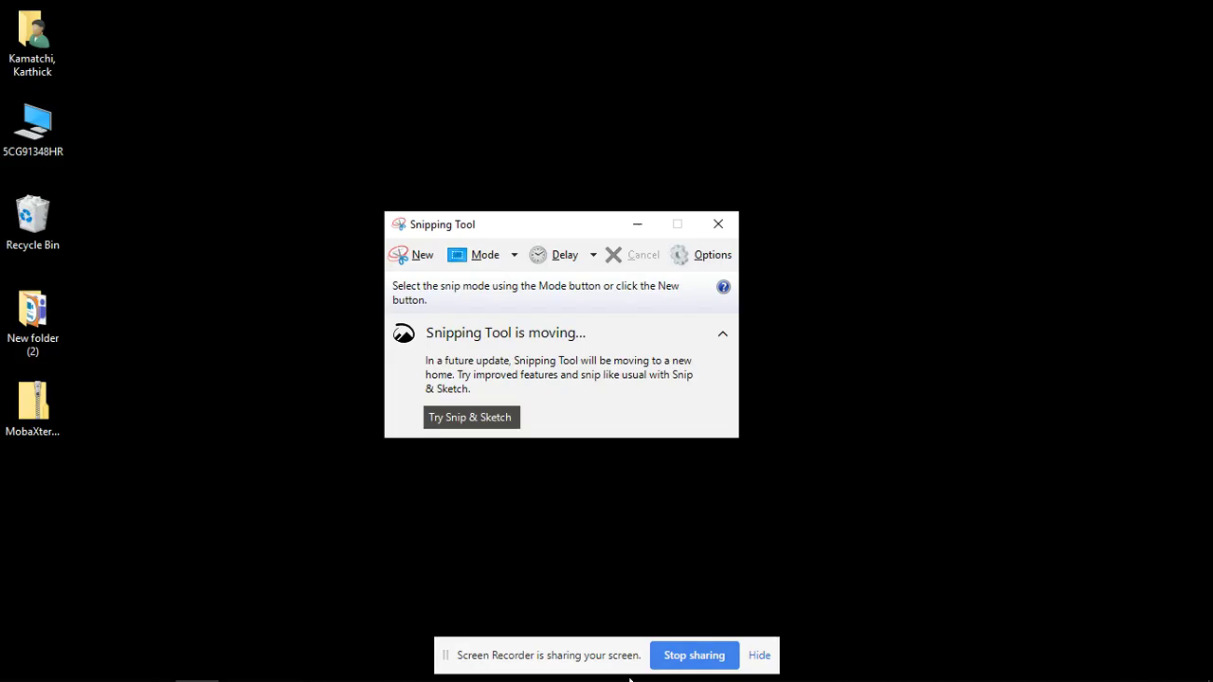
pyautogui.click(457, 479)
pyautogui.click(653, 222)
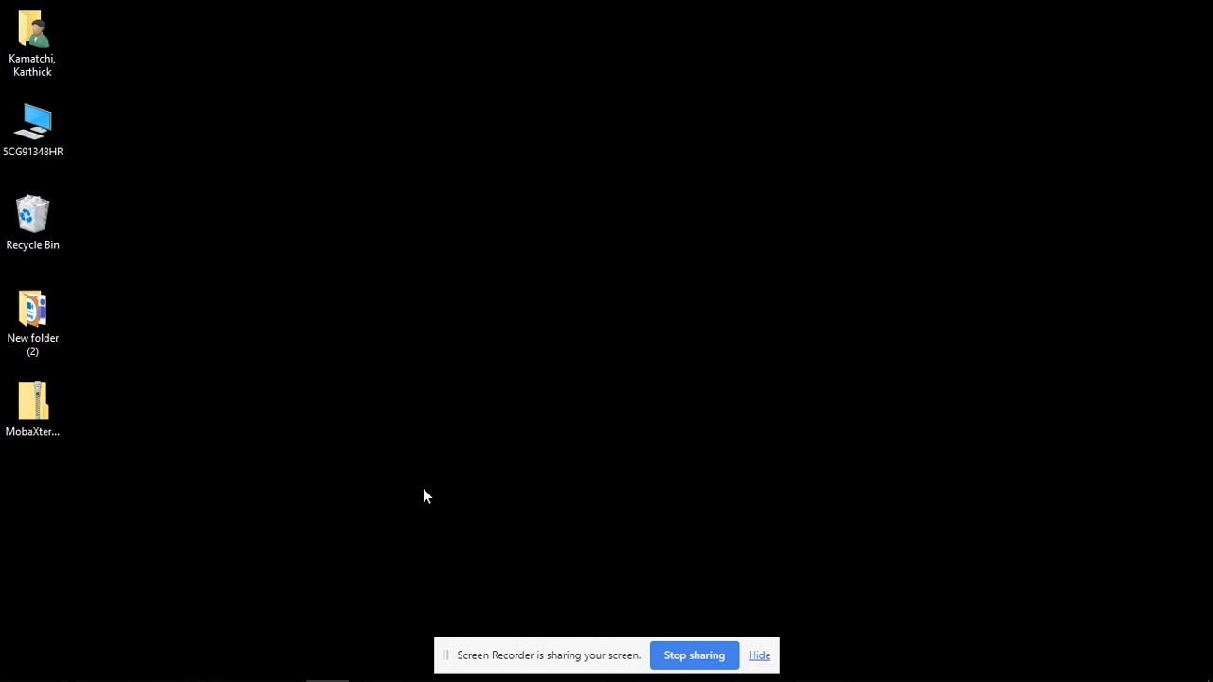
pyautogui.press('super+Tab')
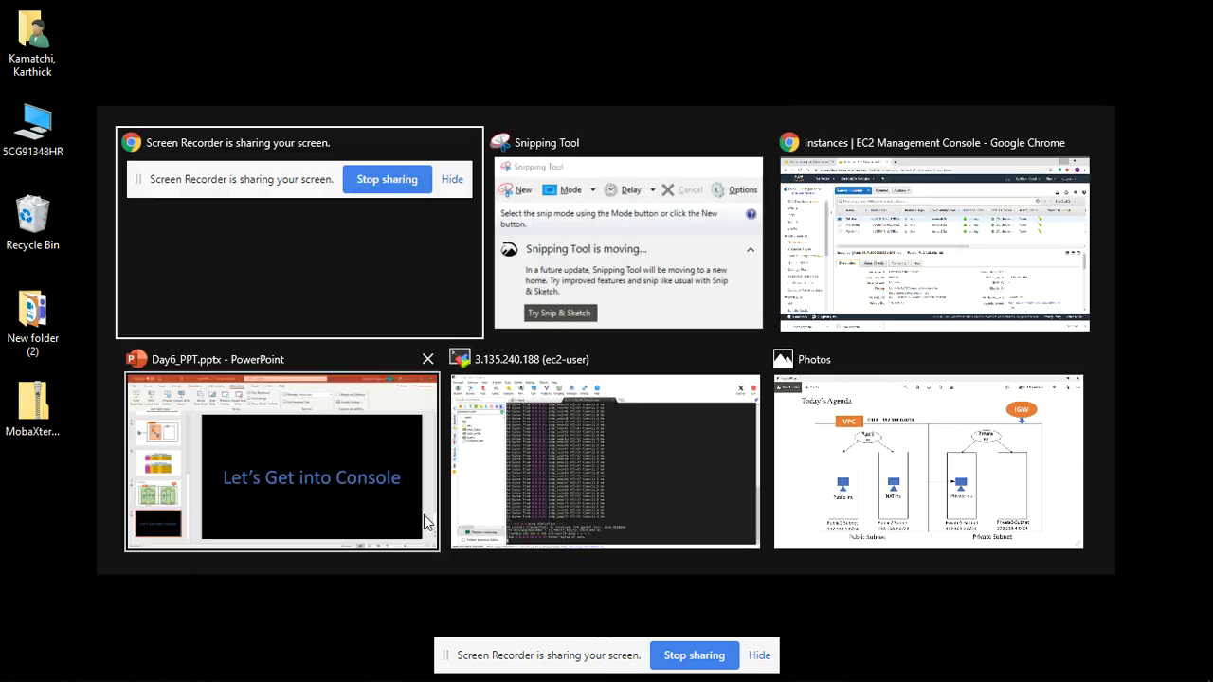
pyautogui.click(649, 551)
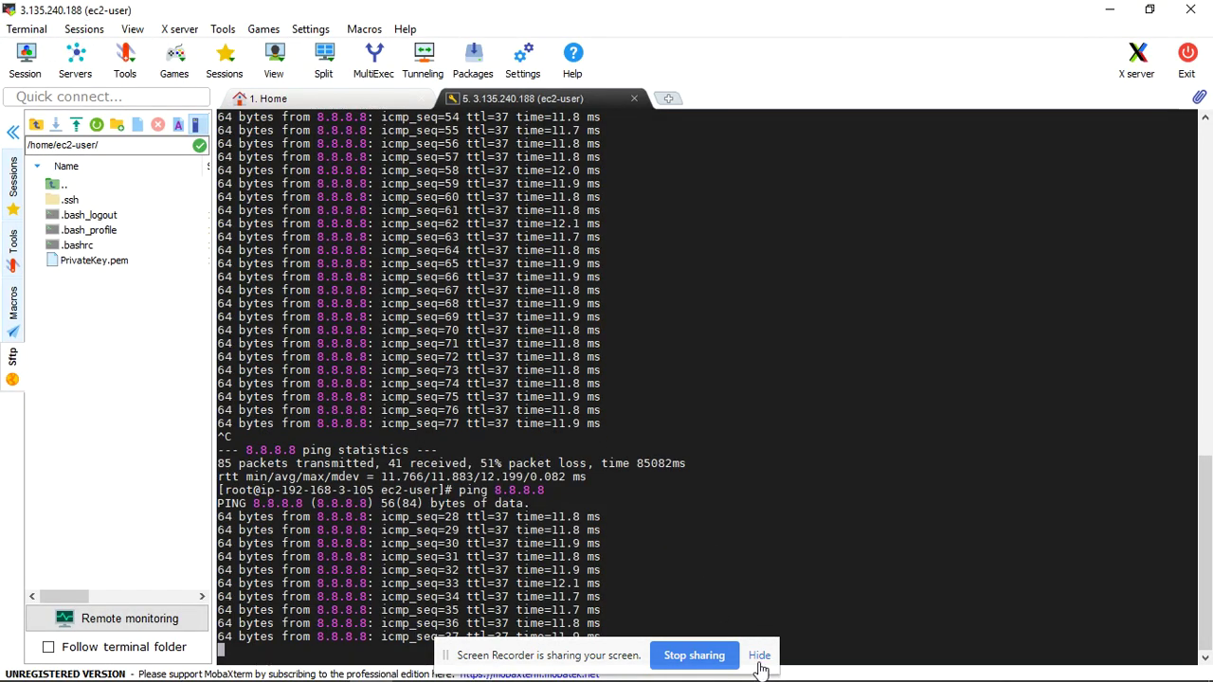
pyautogui.click(759, 654)
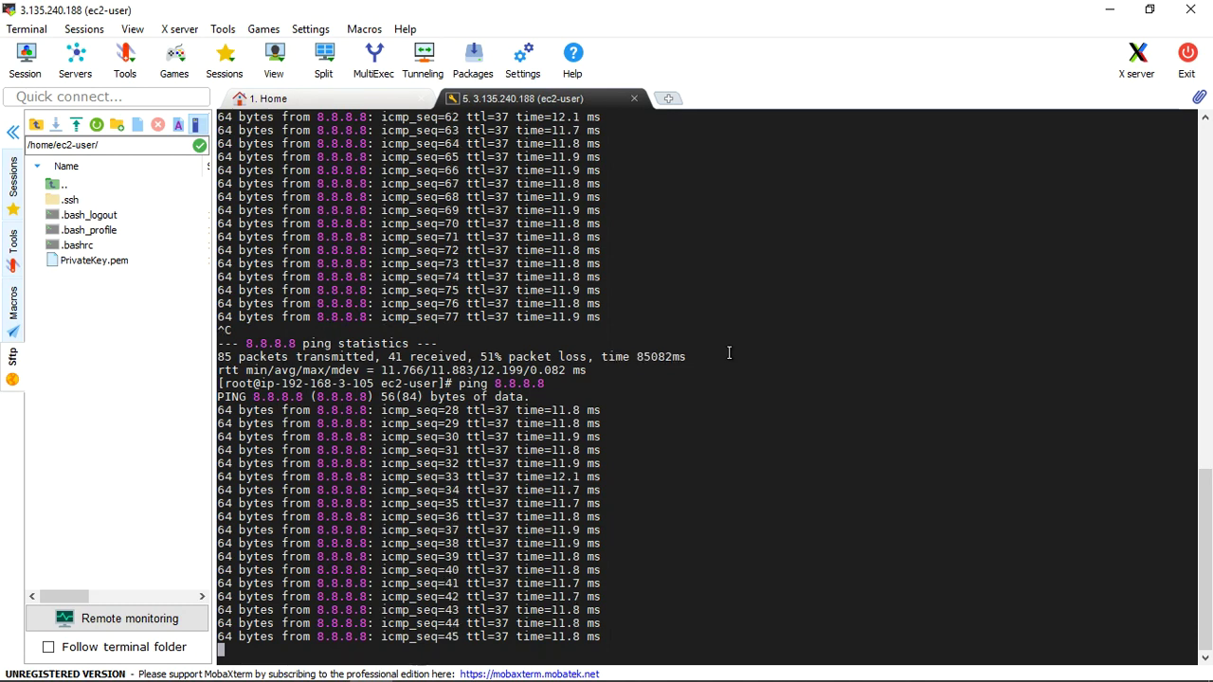
# Review the VPC.JPG architecture diagram in Photos, examining the NAT and private instances, and minimize it
pyautogui.moveTo(369, 678)
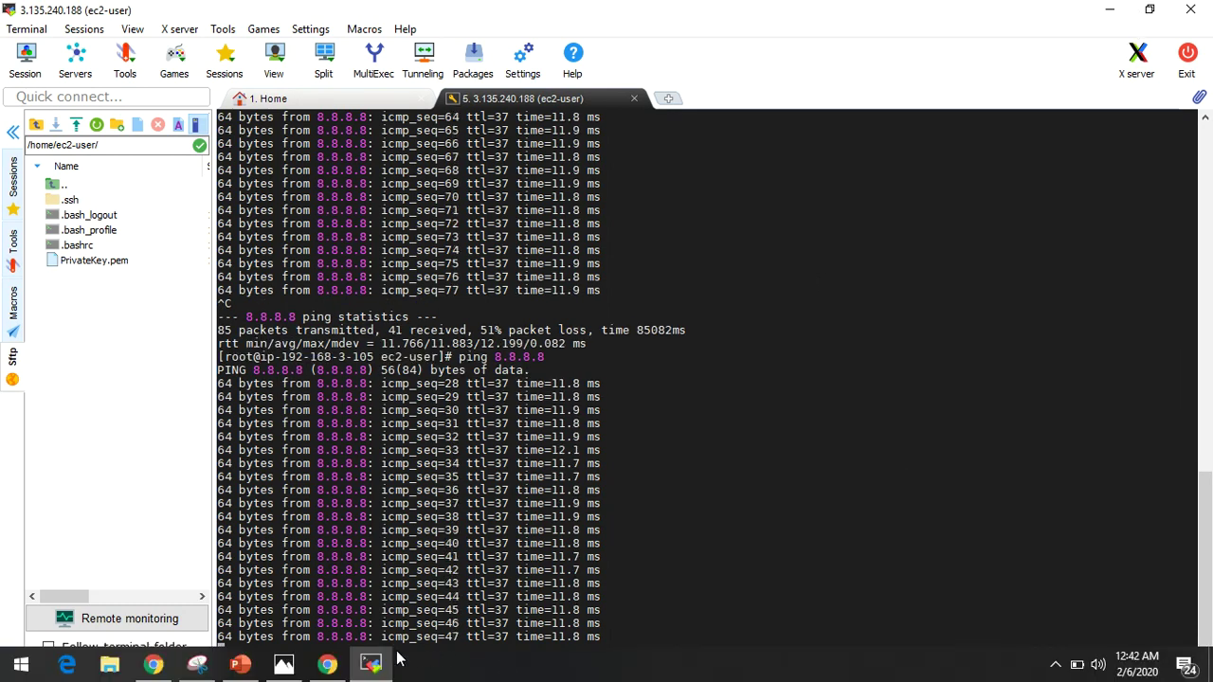
pyautogui.click(289, 667)
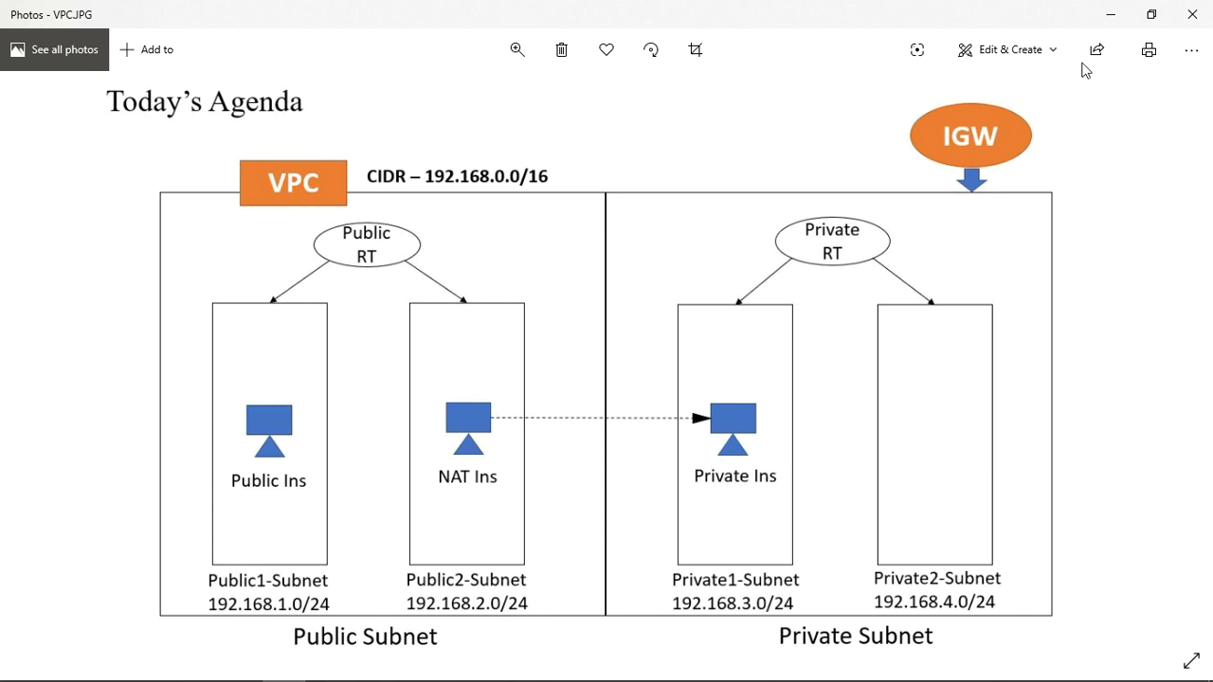
pyautogui.click(1099, 16)
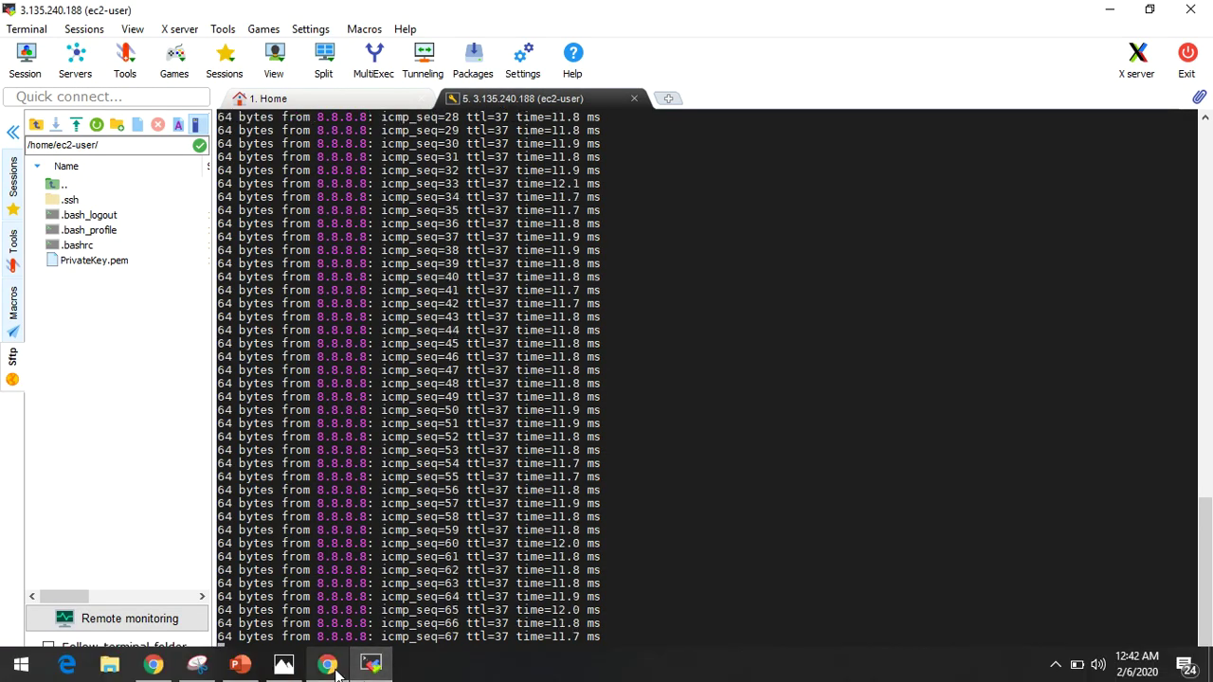
# Open the Private-RT subnet associations for editing in the VPC console to review them, and switch to the VPC diagram in Photos
pyautogui.click(335, 669)
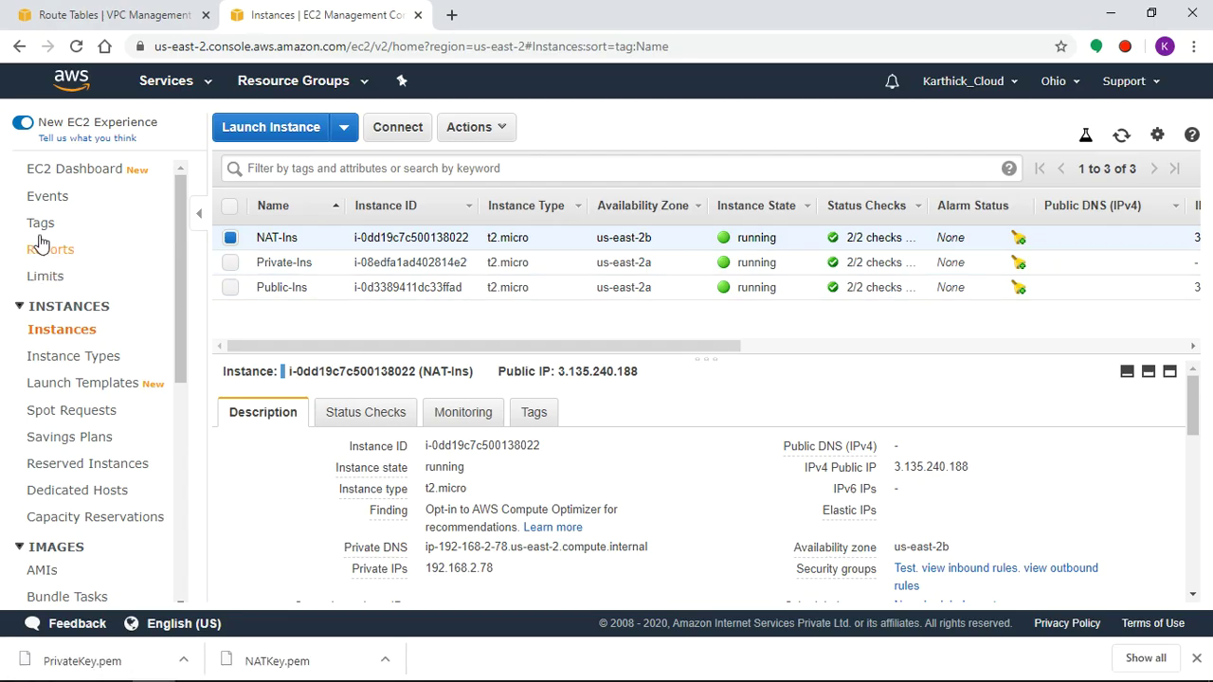
pyautogui.click(135, 13)
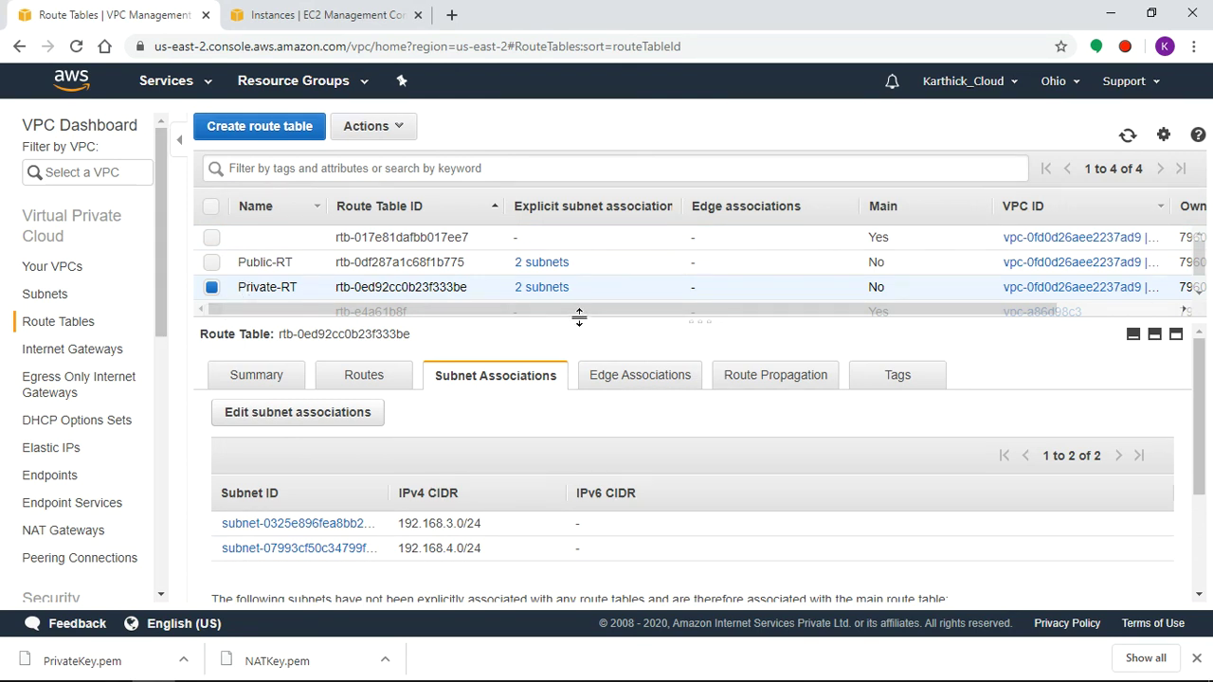
pyautogui.moveTo(579, 319); pyautogui.dragTo(579, 296)
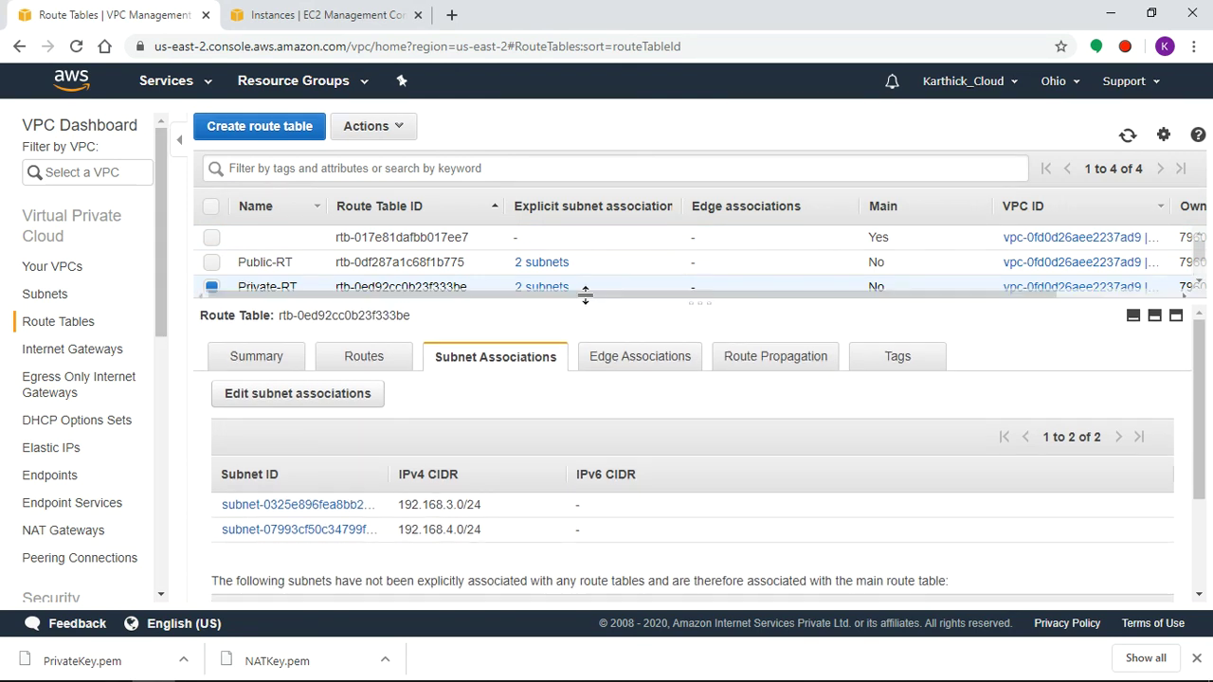
pyautogui.click(297, 390)
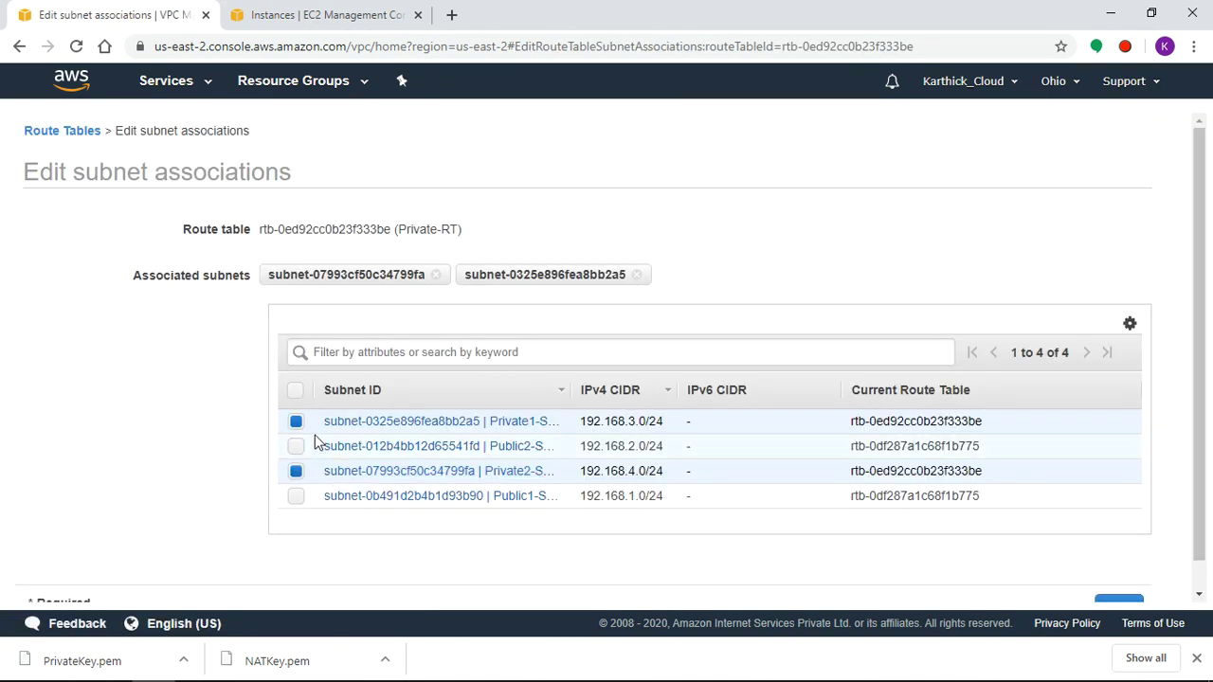
pyautogui.click(295, 471)
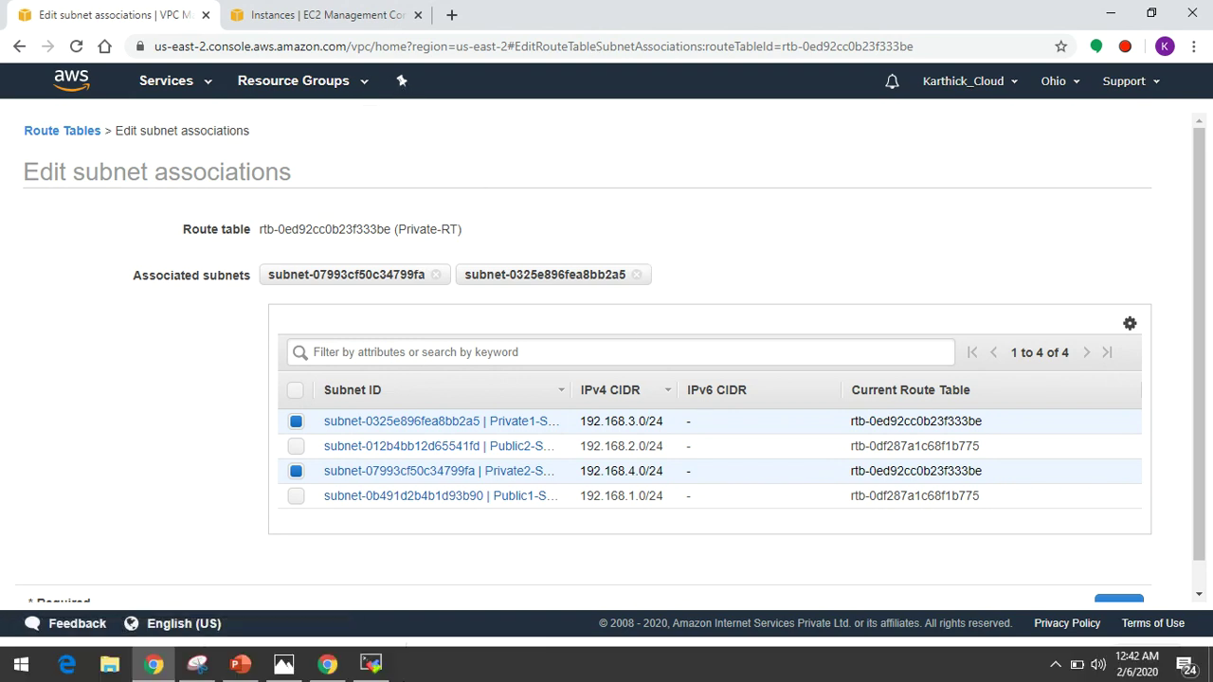
pyautogui.click(283, 665)
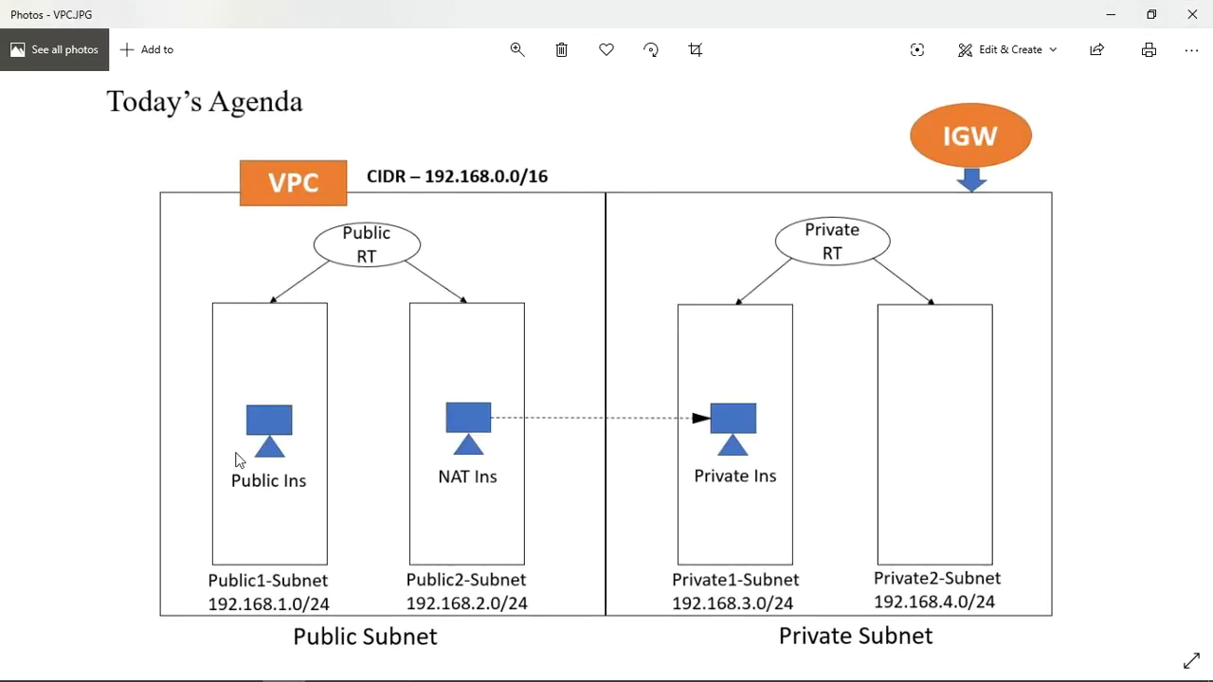